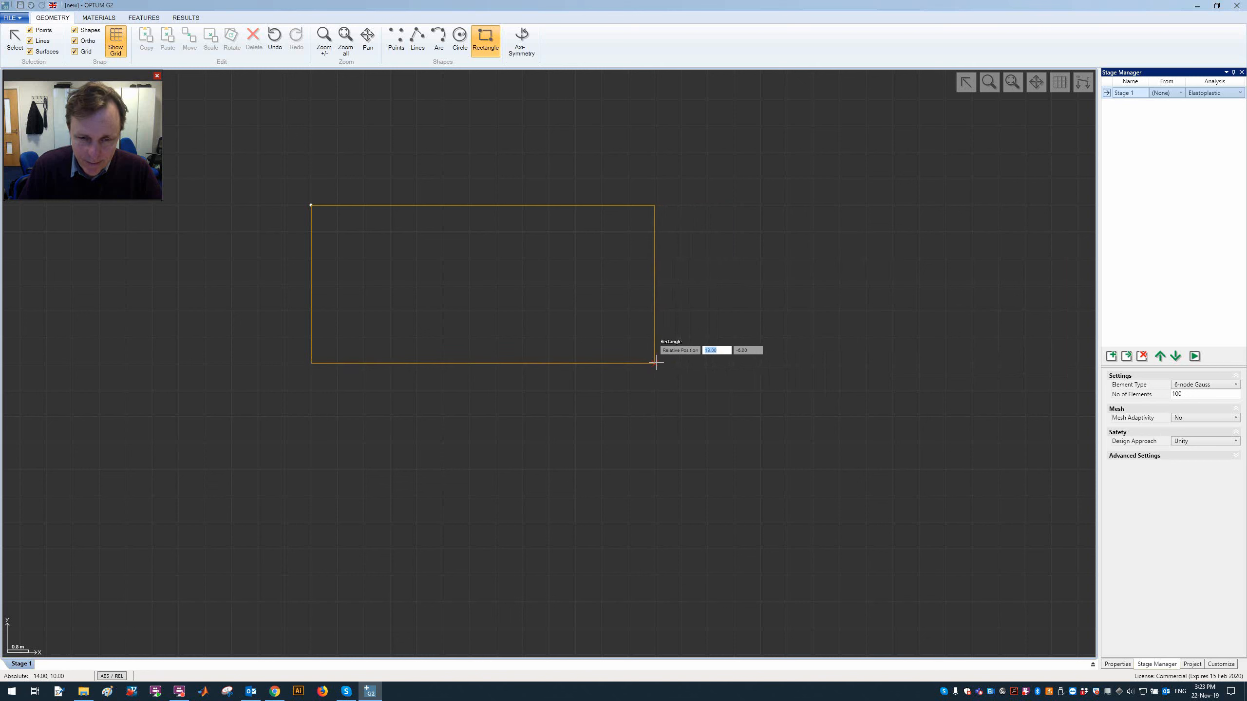
- Draw a soil rectangle 10 m wide and 4 m high, with a 2 m by 1 m footing rectangle centred on its top edge
click(575, 310)
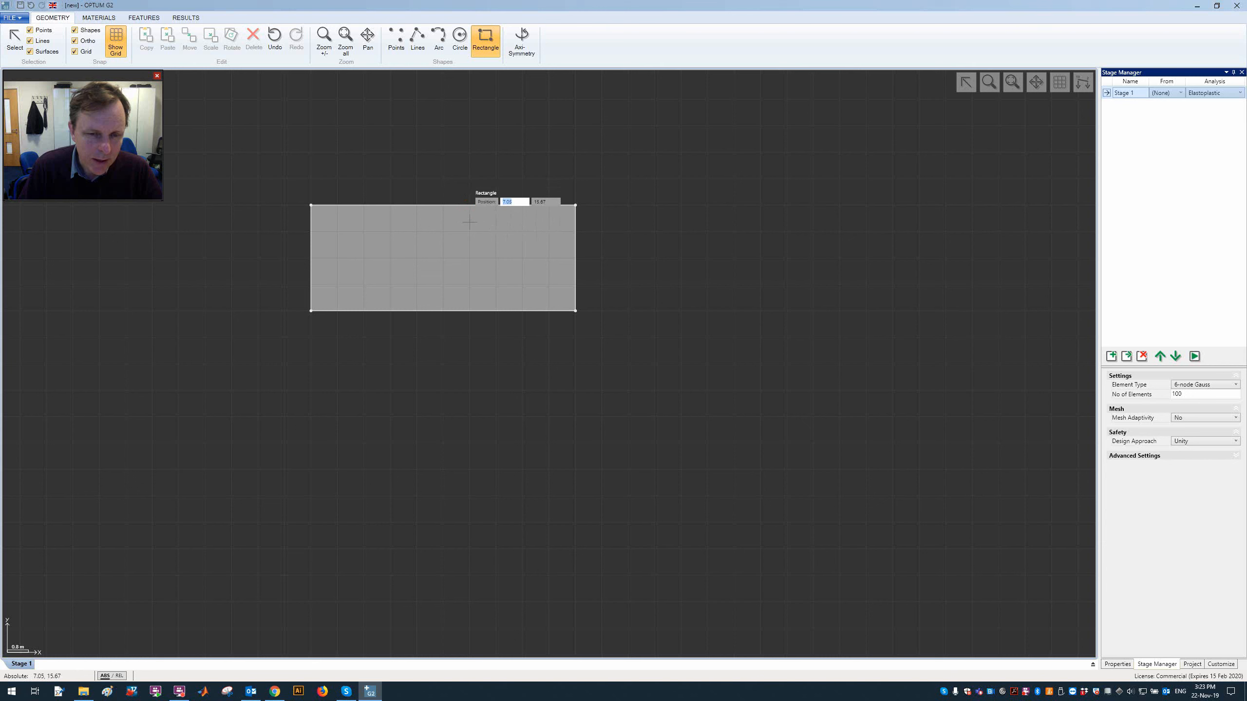
click(469, 179)
click(417, 204)
key(Escape)
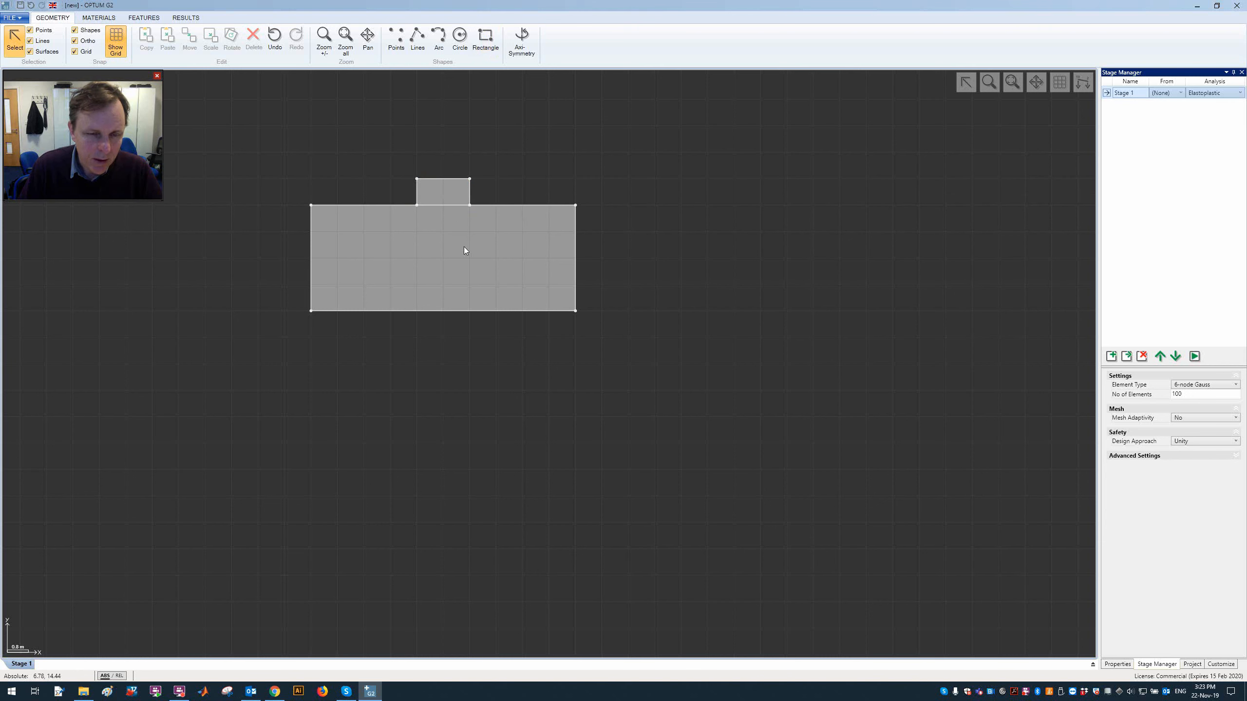
- Assign the Tresca Basic material to the soil block and the Rigid material to the footing
click(464, 246)
right_click(253, 110)
click(99, 17)
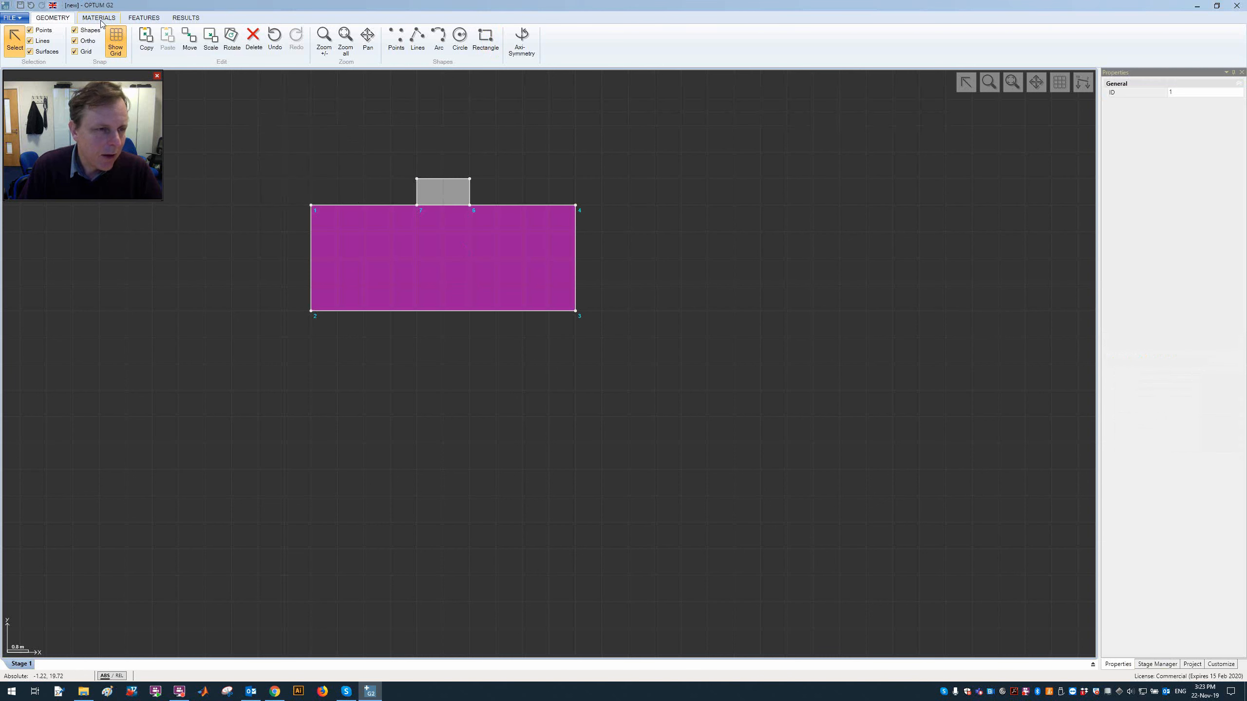
click(99, 17)
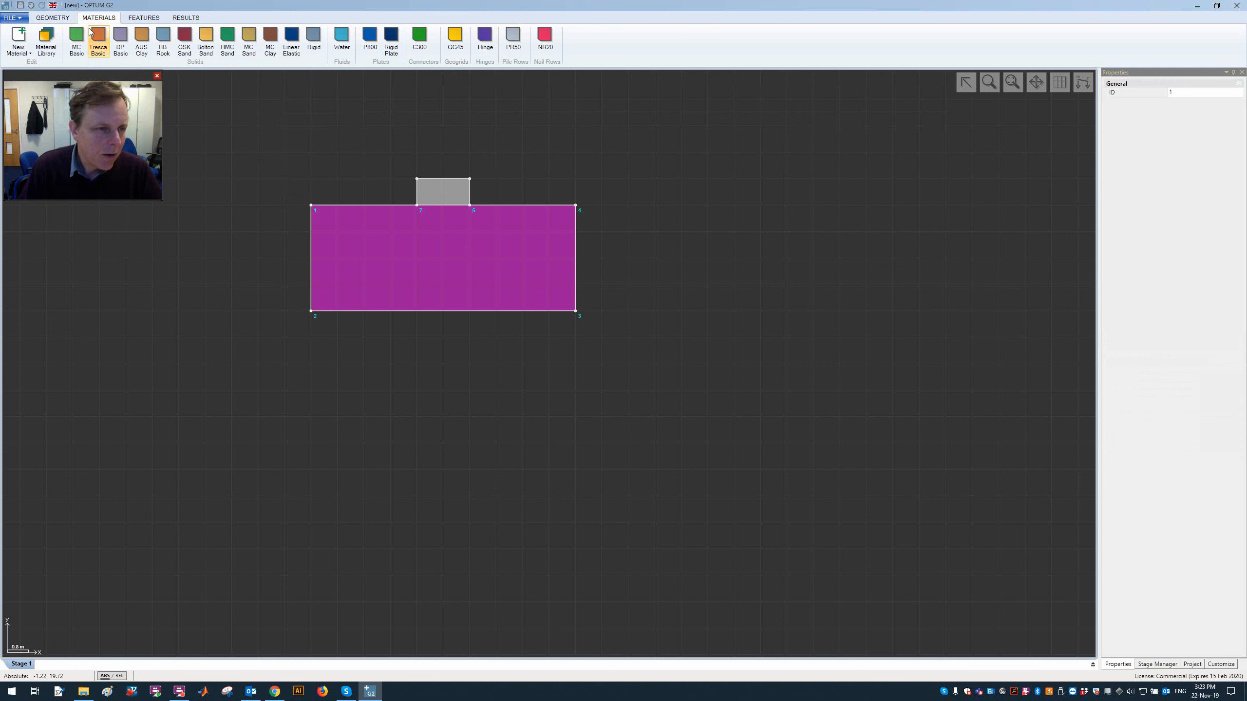
click(452, 185)
click(308, 43)
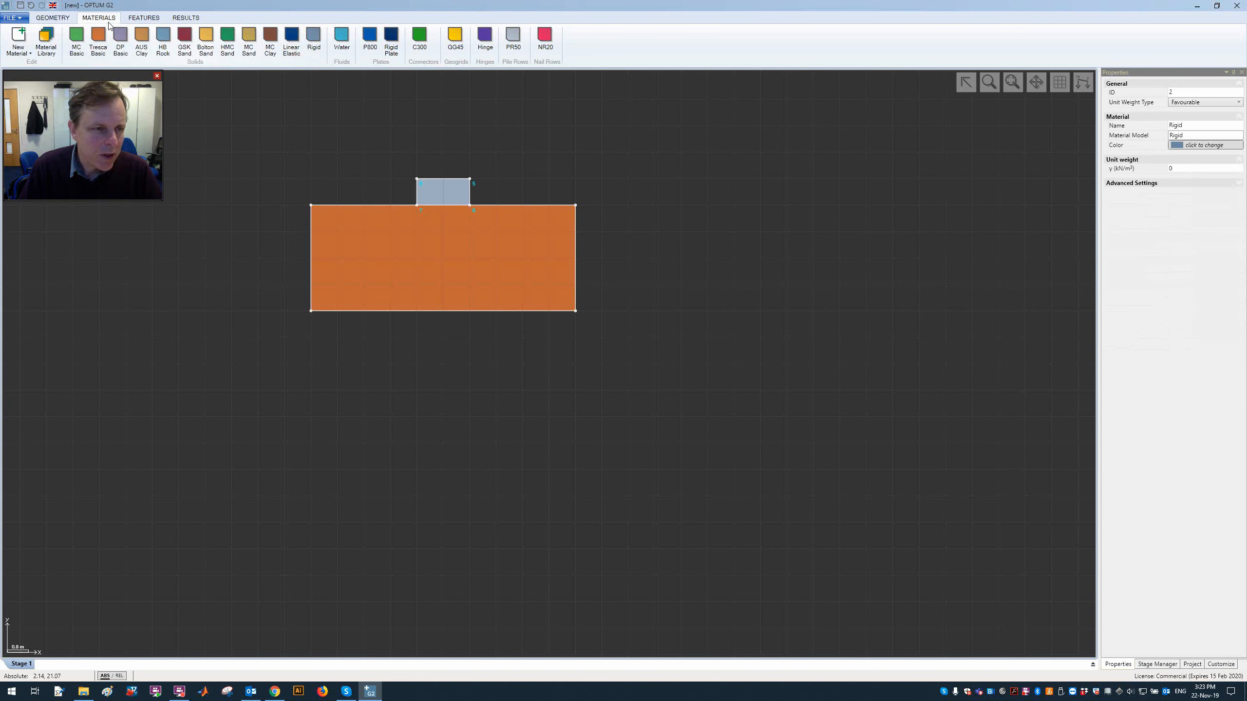
- Apply standard fixities to the sides and base of the soil block
click(144, 20)
click(241, 42)
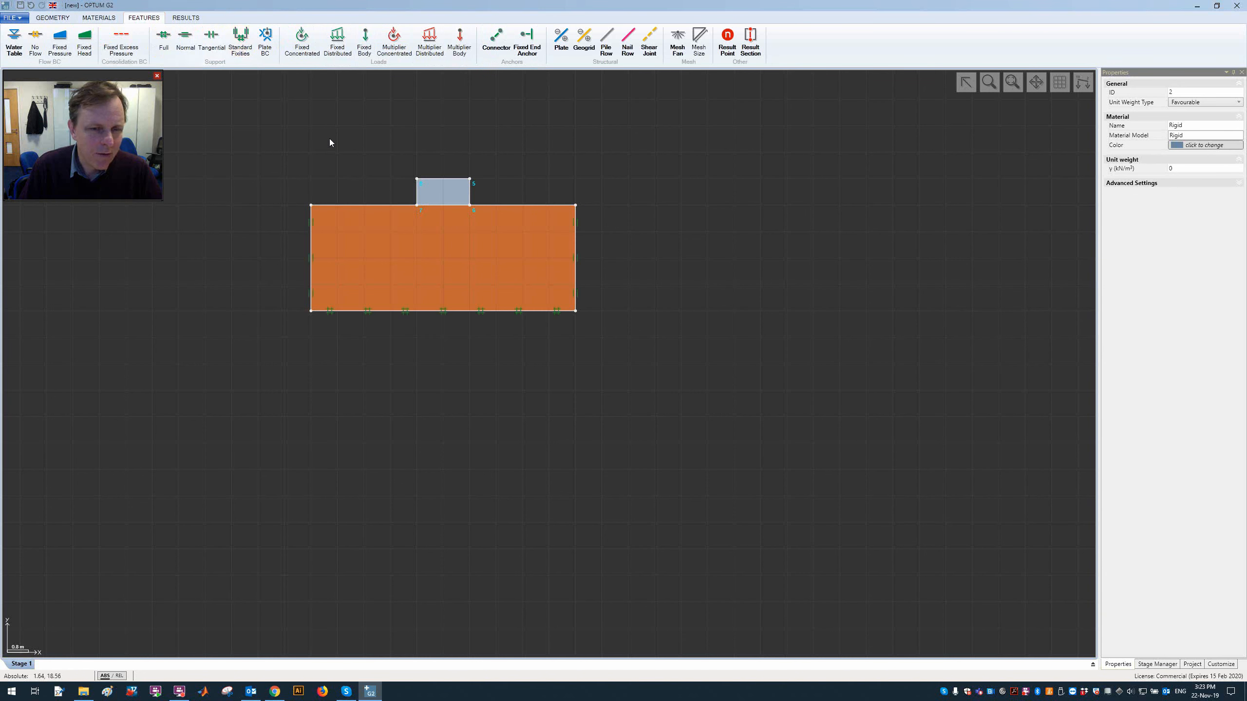
click(1012, 82)
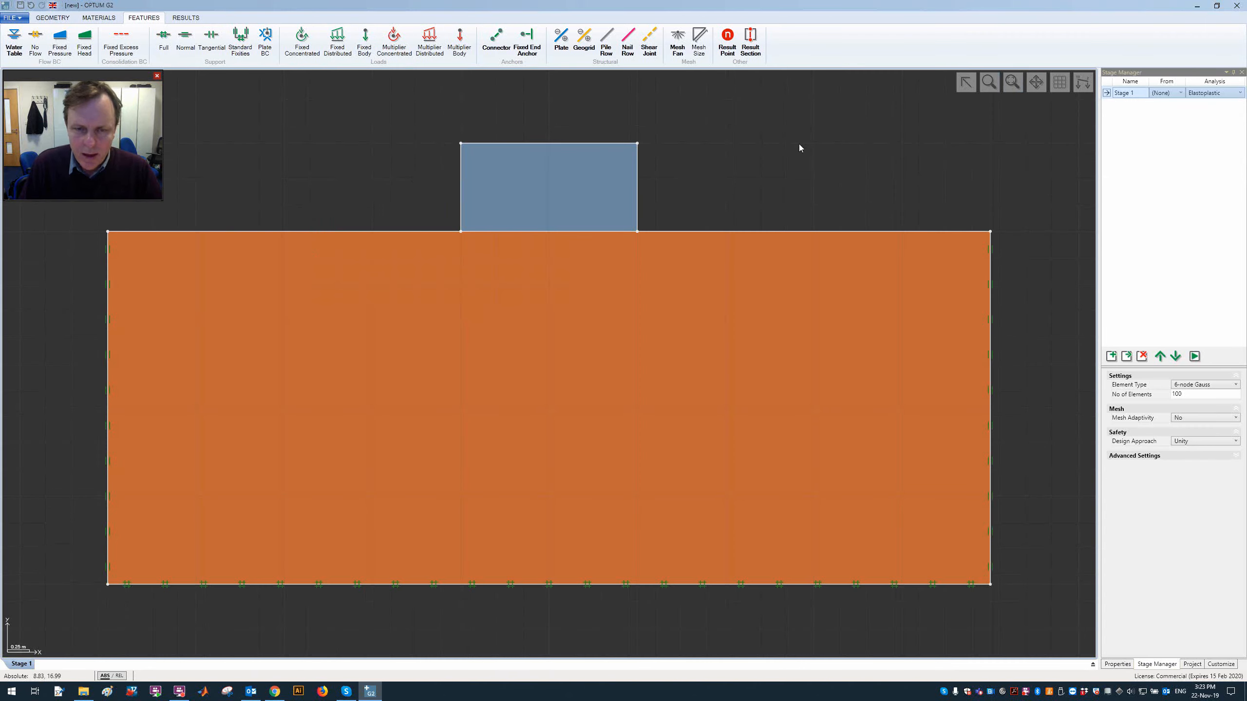
- Apply a distributed multiplier load to the top edge of the footing
click(543, 144)
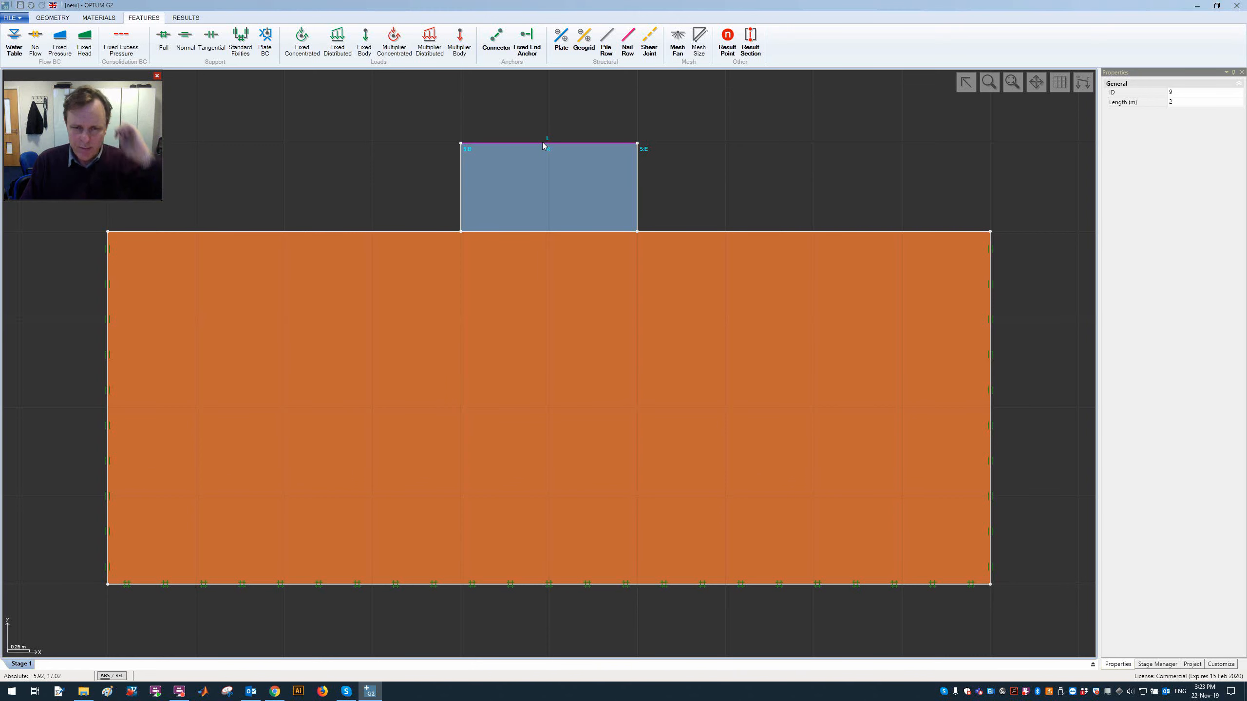
click(739, 135)
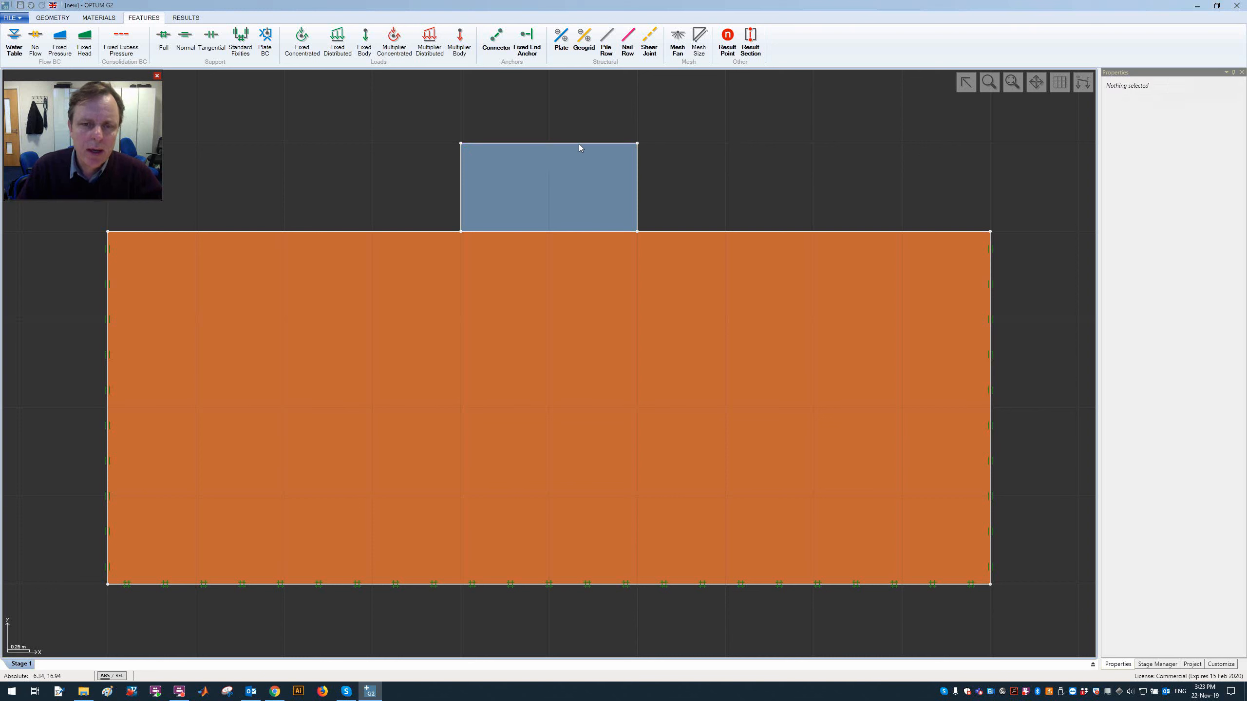
click(578, 143)
click(429, 40)
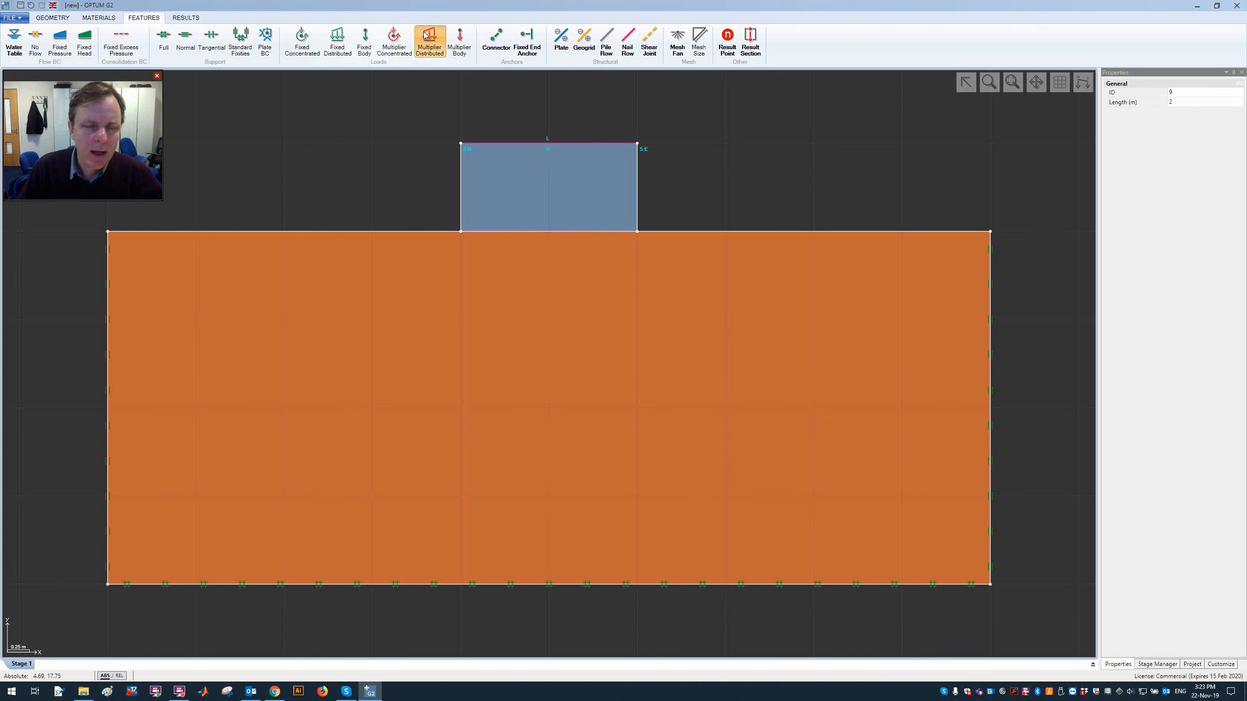
click(768, 139)
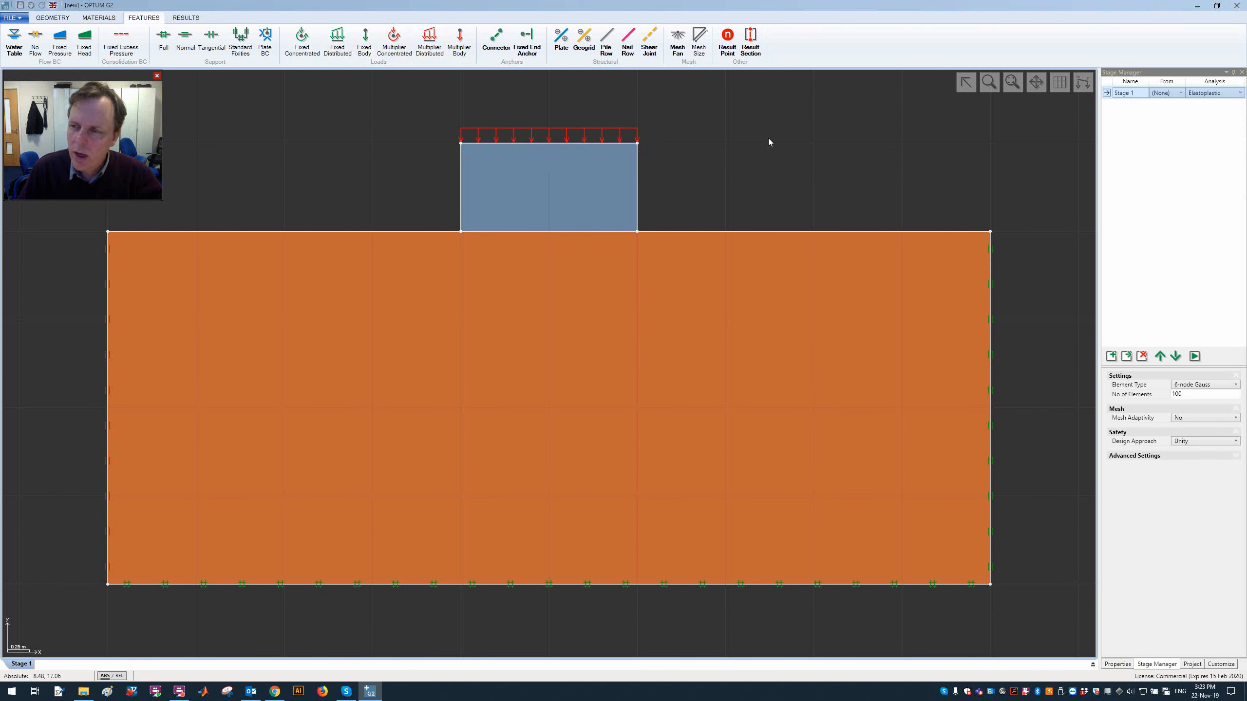
- Set the Stage 1 analysis type to Multiplier Elastoplastic and choose 6-node Gauss elements
click(1213, 73)
click(1220, 97)
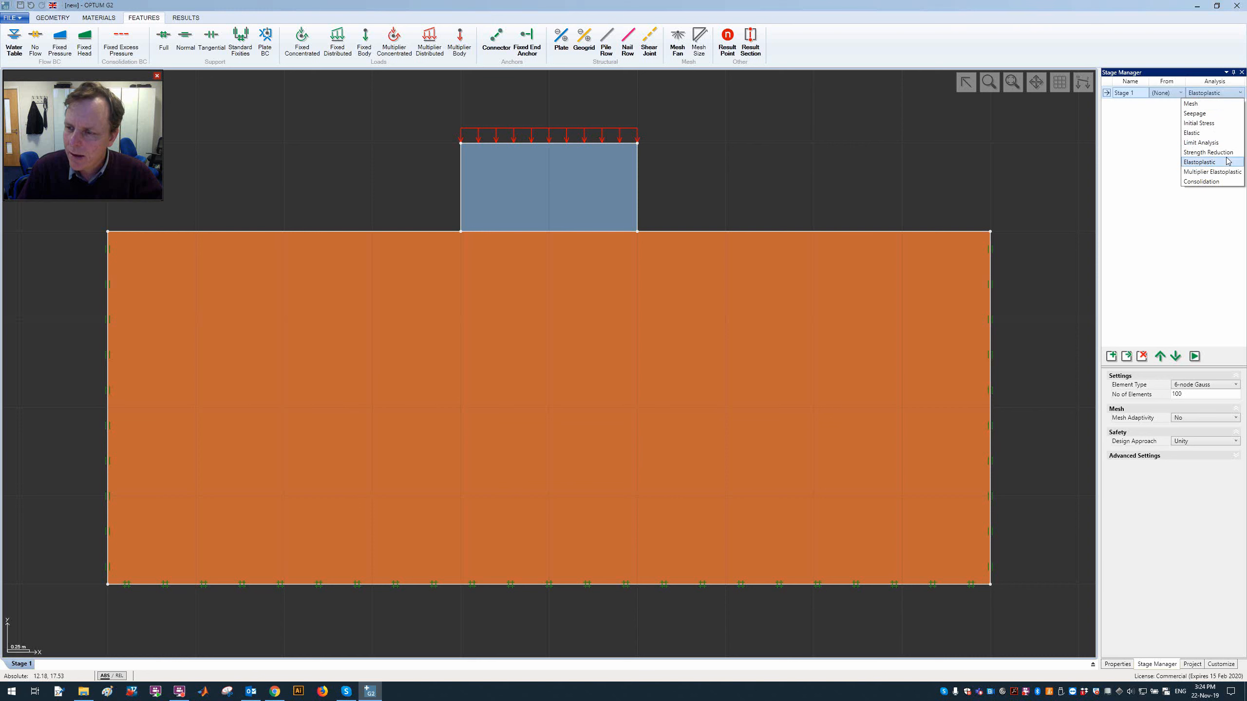
click(1212, 171)
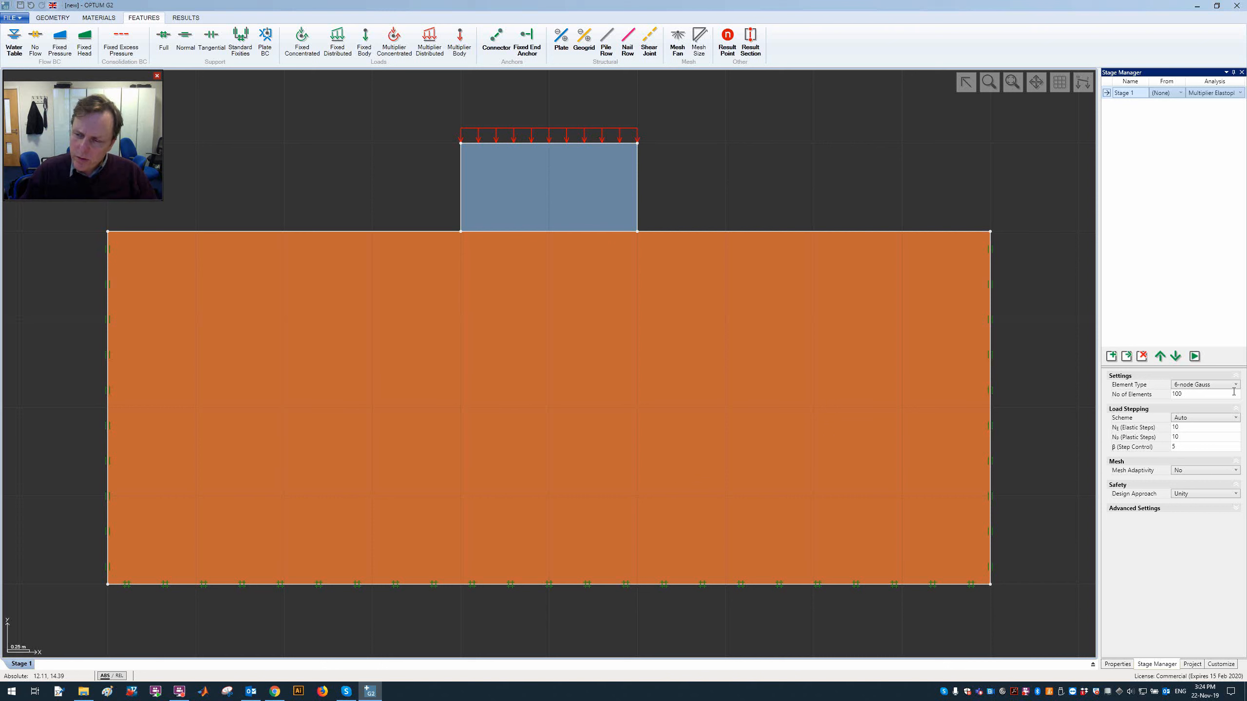
click(1206, 386)
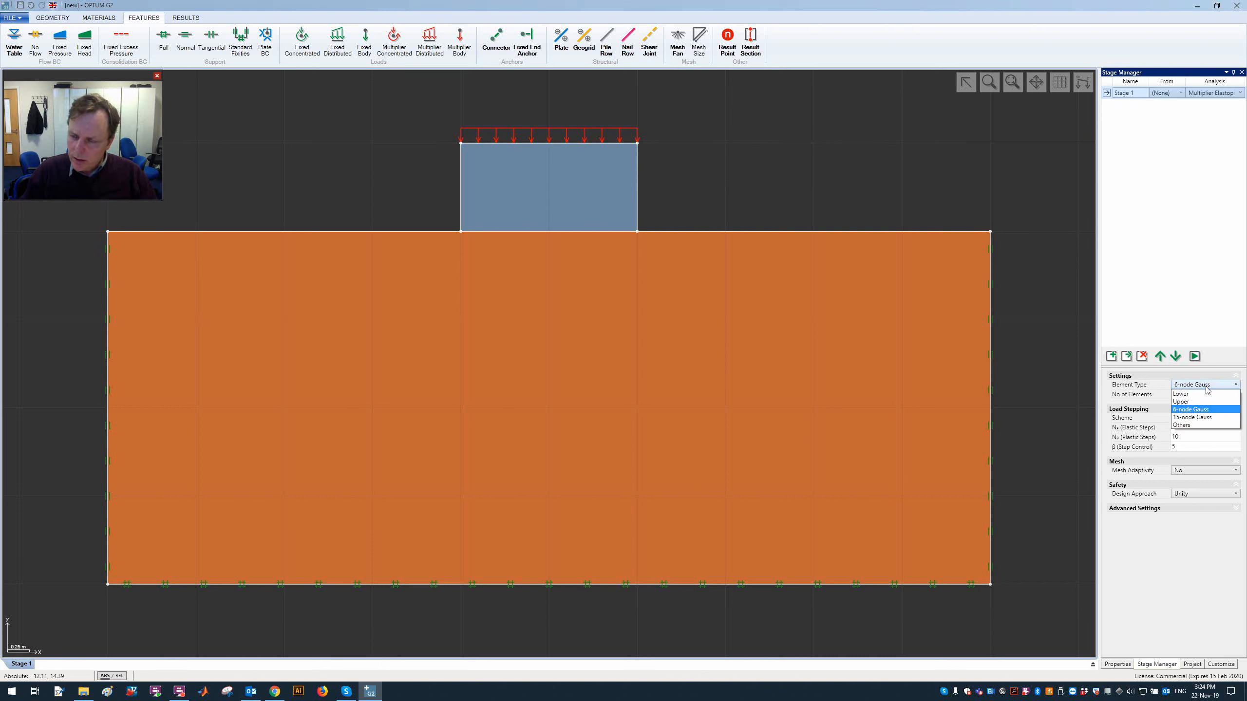
click(1217, 412)
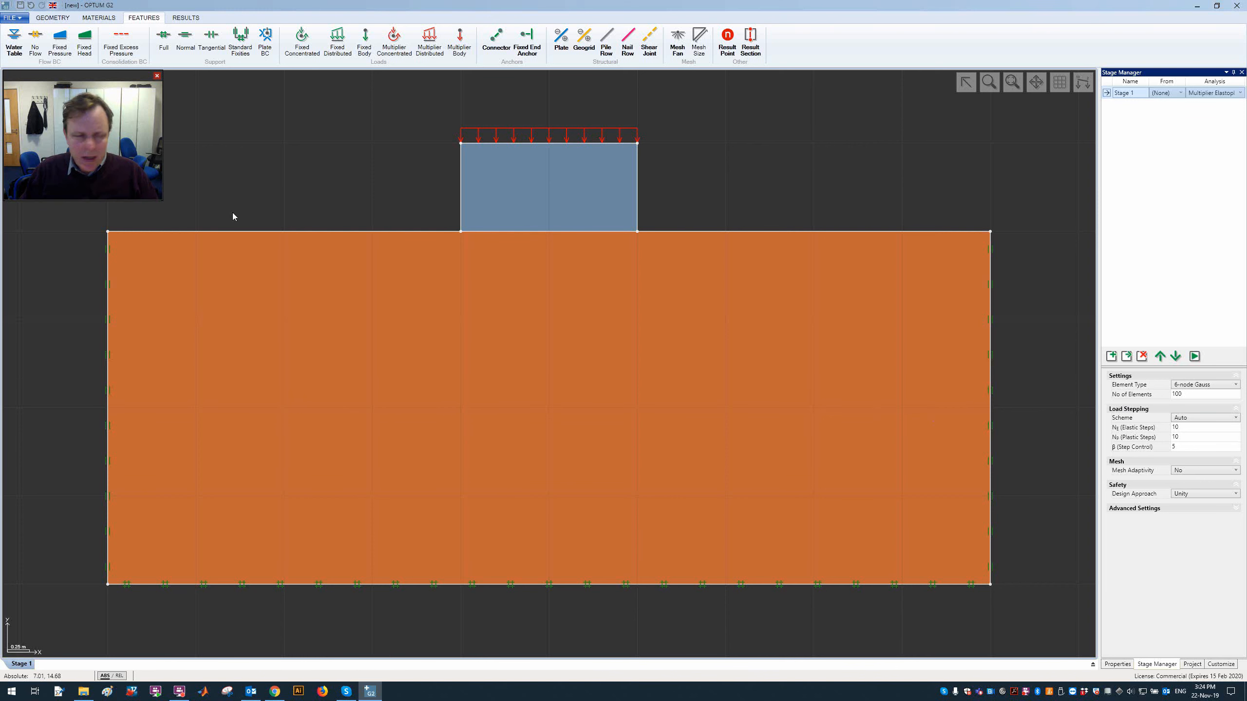
- Open the Examples manual supplied with the program
key(super)
key(Escape)
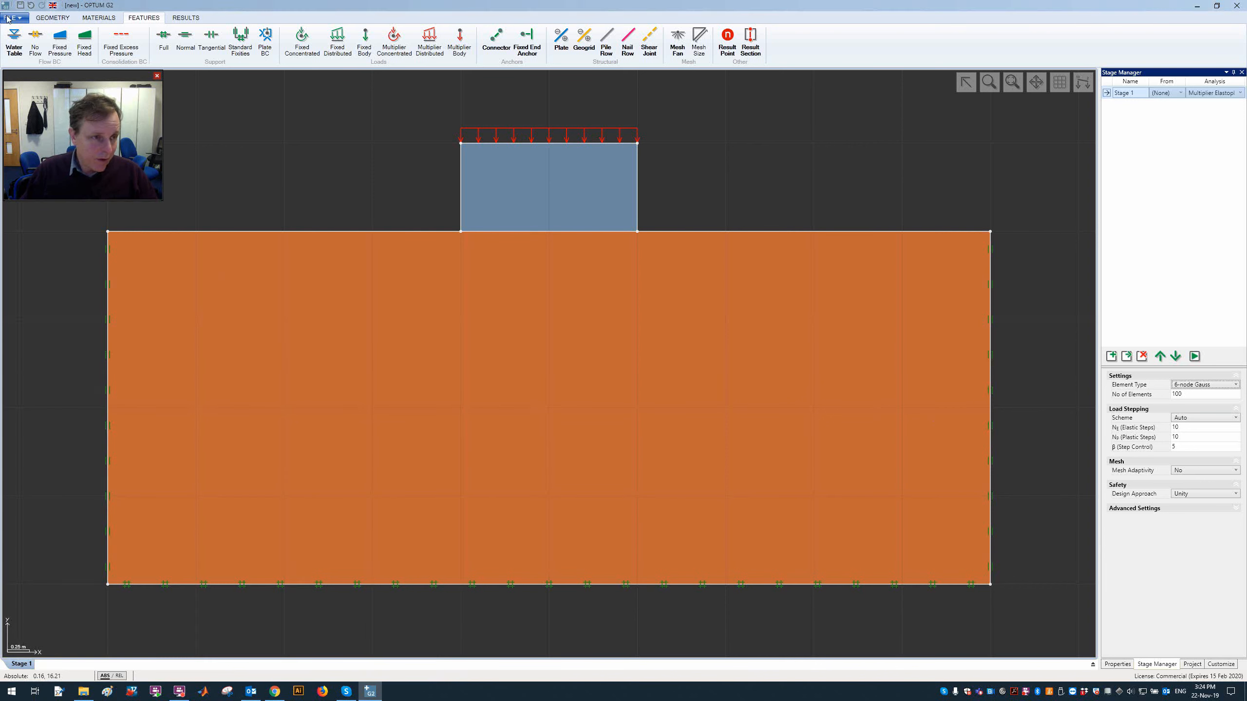
click(15, 18)
mouse_move(58, 324)
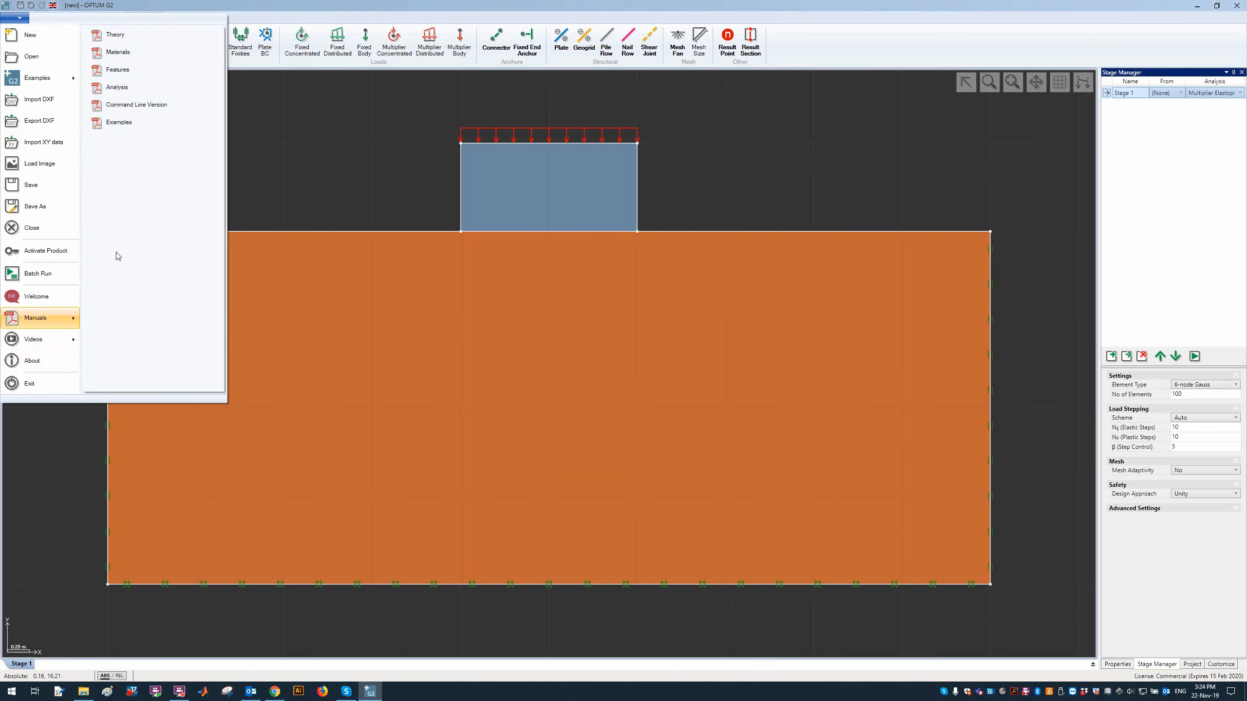
click(146, 125)
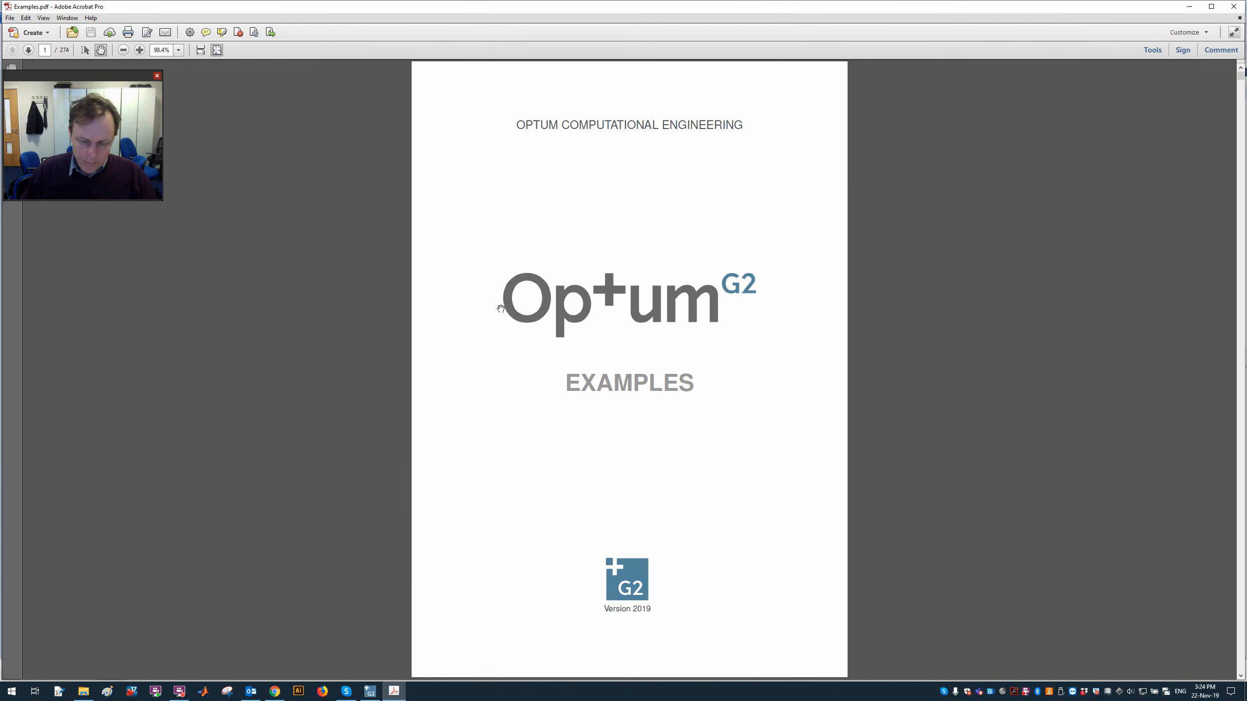
- Search the Examples manual for "load-disp" and go through the matches to the introductory load-displacement analysis example
key(ctrl+f)
text(loa)
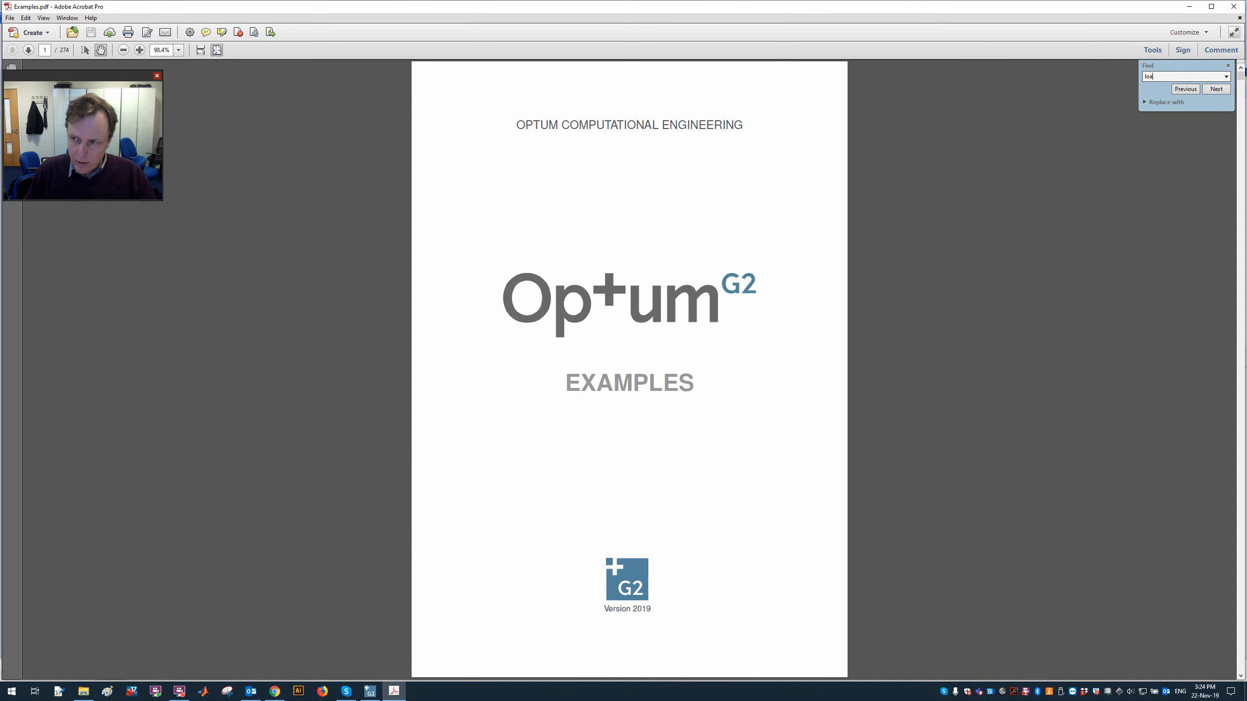
text(d-disp)
key(Return)
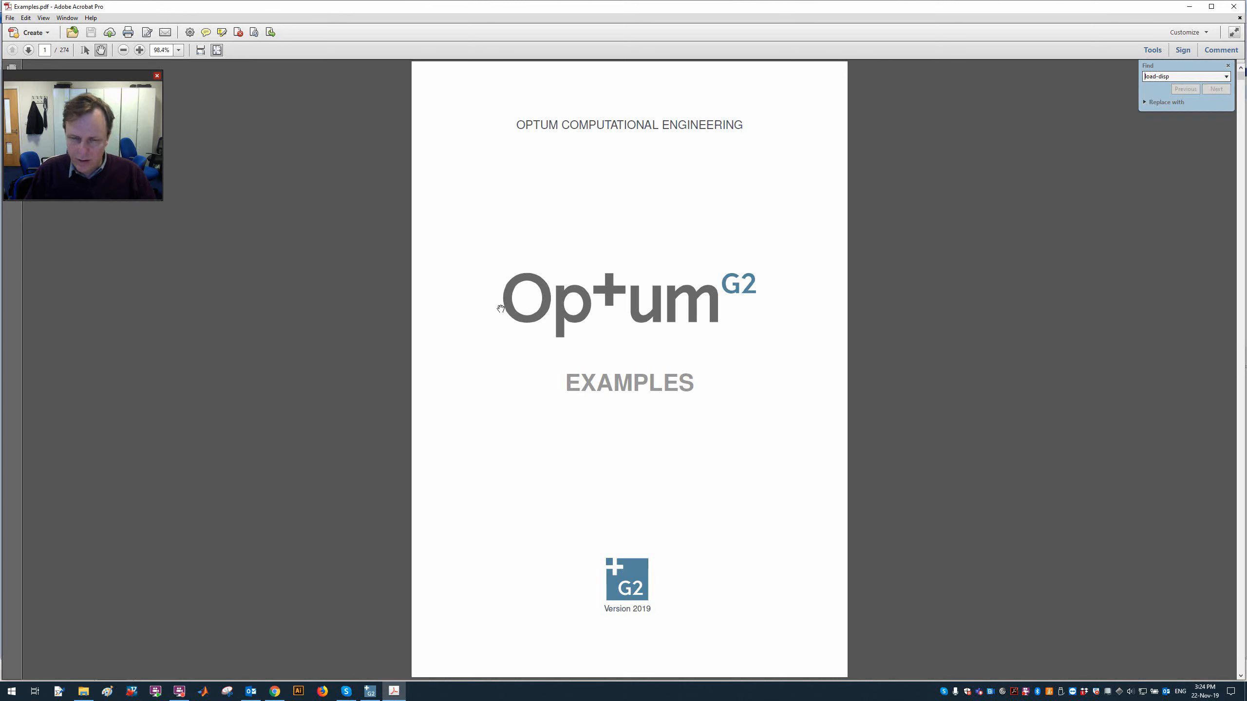
key(Return)
key(Return)
key(Return)
key(Return)
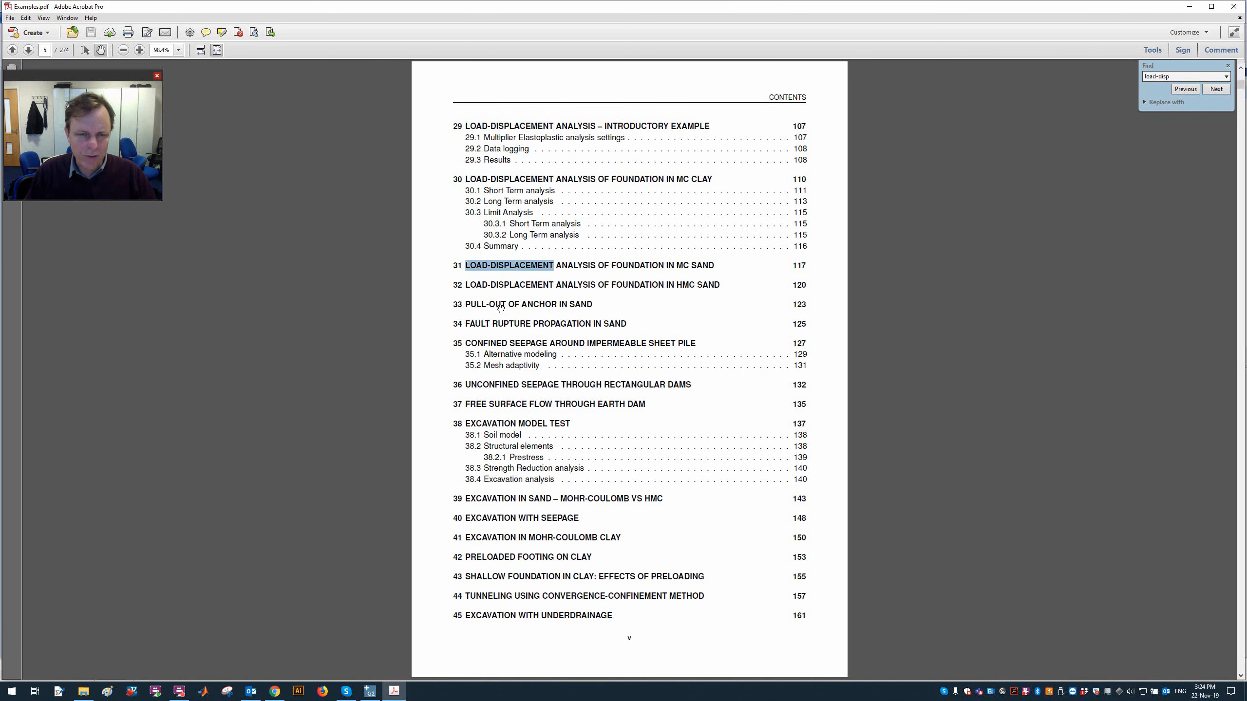
key(Return)
key(Return)
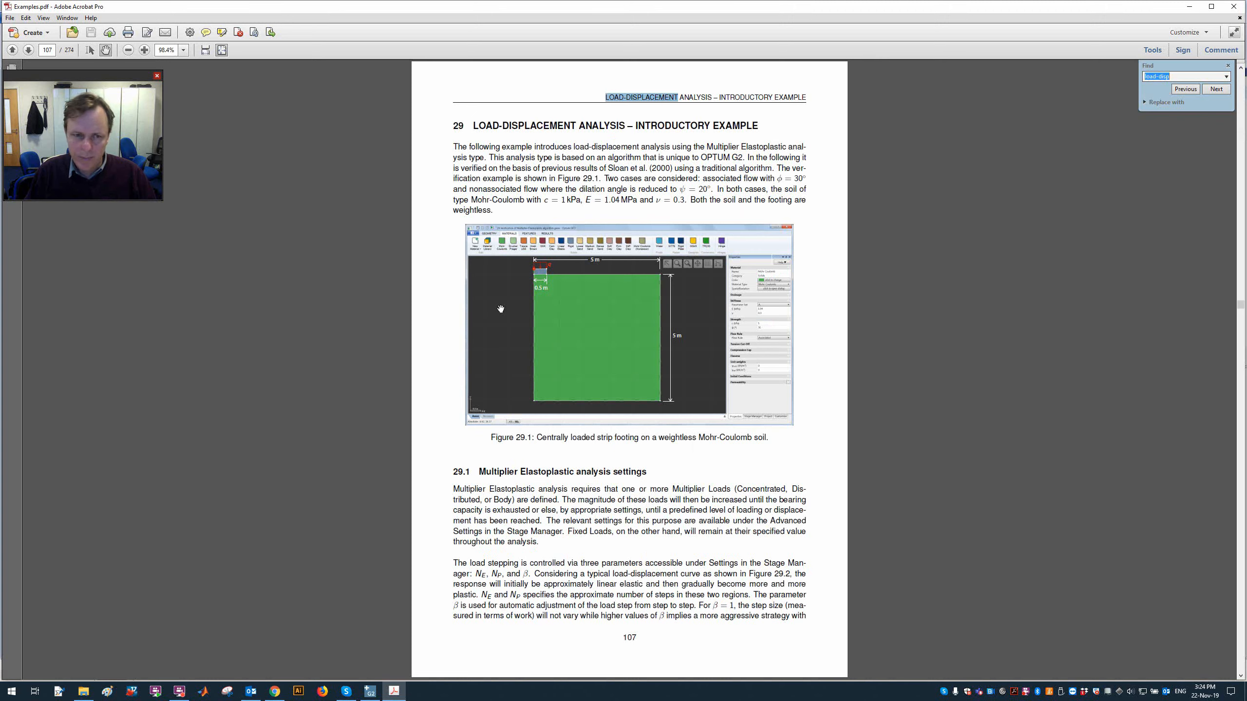
key(Escape)
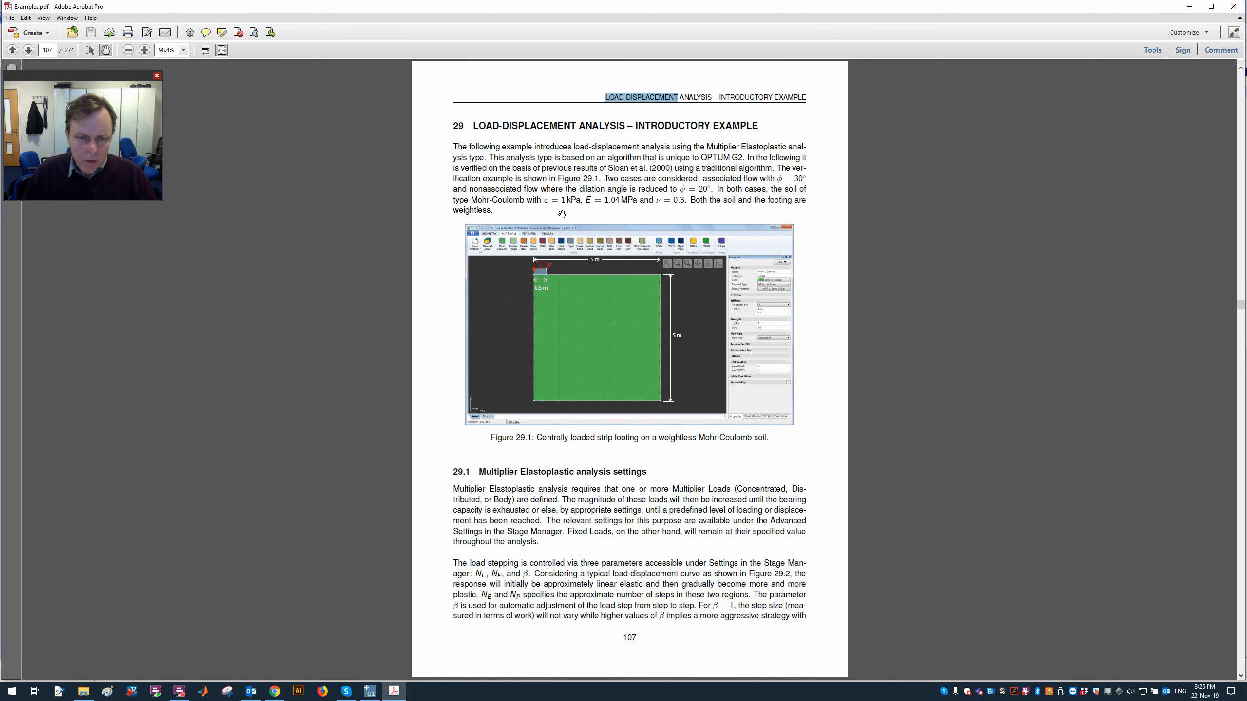
- Enlarge the example page and read on to the typical load-displacement curve and its load-stepping settings
click(564, 211)
scroll(570, 244, up, 3)
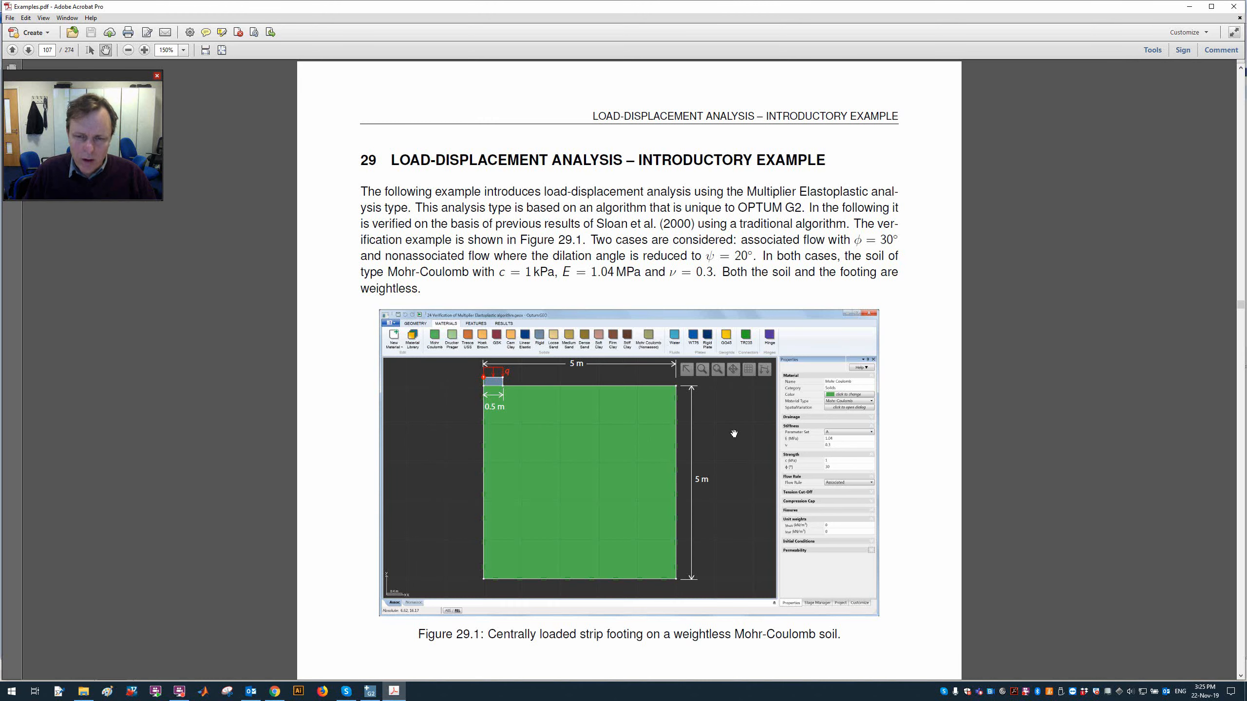
scroll(734, 434, down, 5)
scroll(733, 441, down, 15)
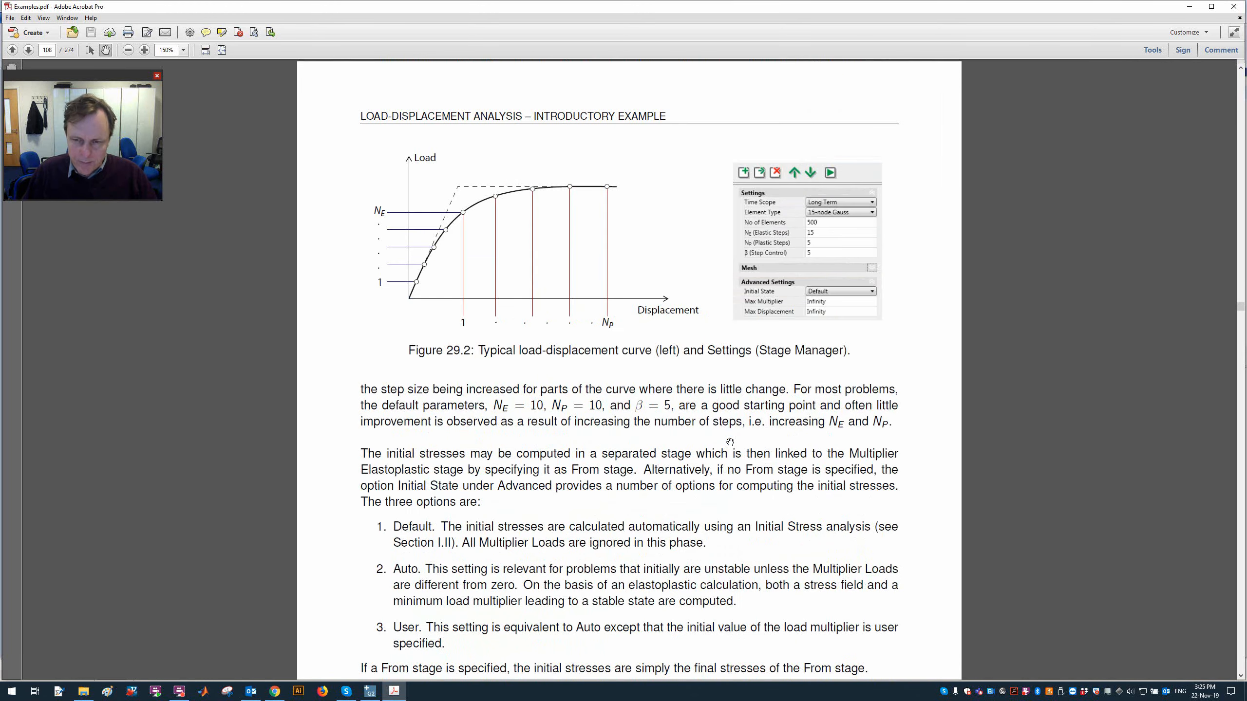
- Switch back to OPTUM G2 and compare the elastic steps, plastic steps and step control settings with the manual's load-displacement curve
key(alt+Tab)
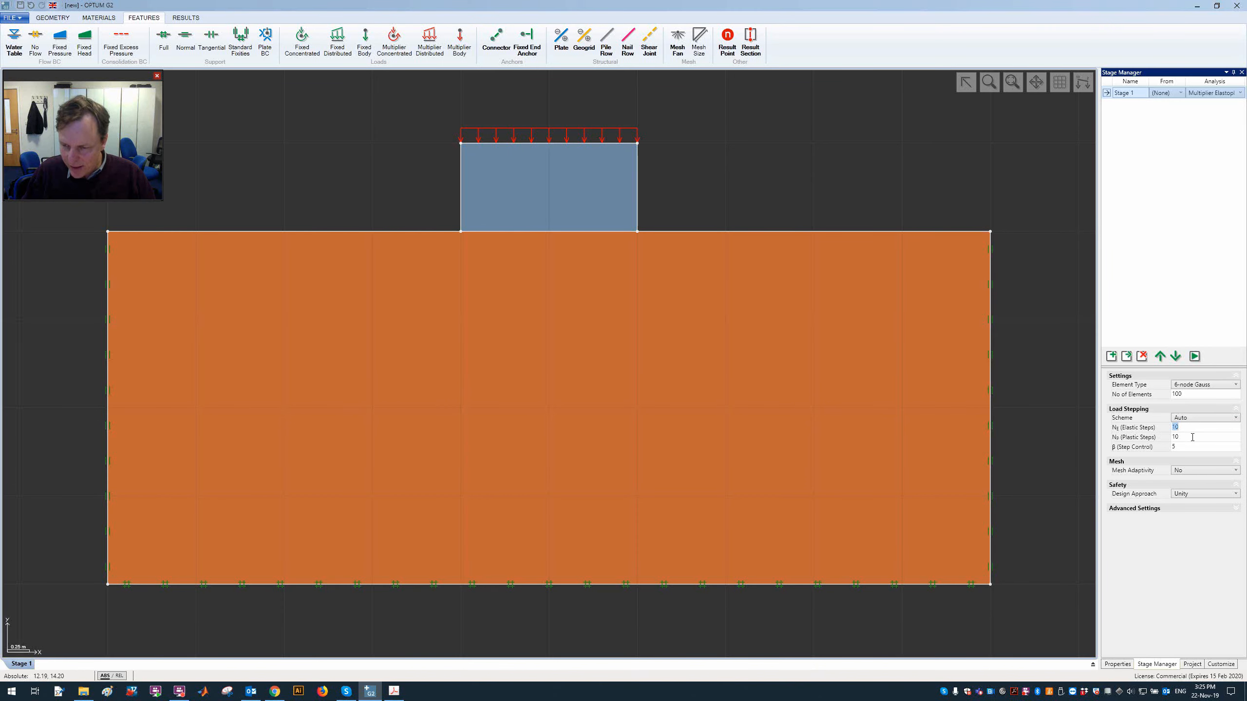
click(1193, 437)
click(1188, 448)
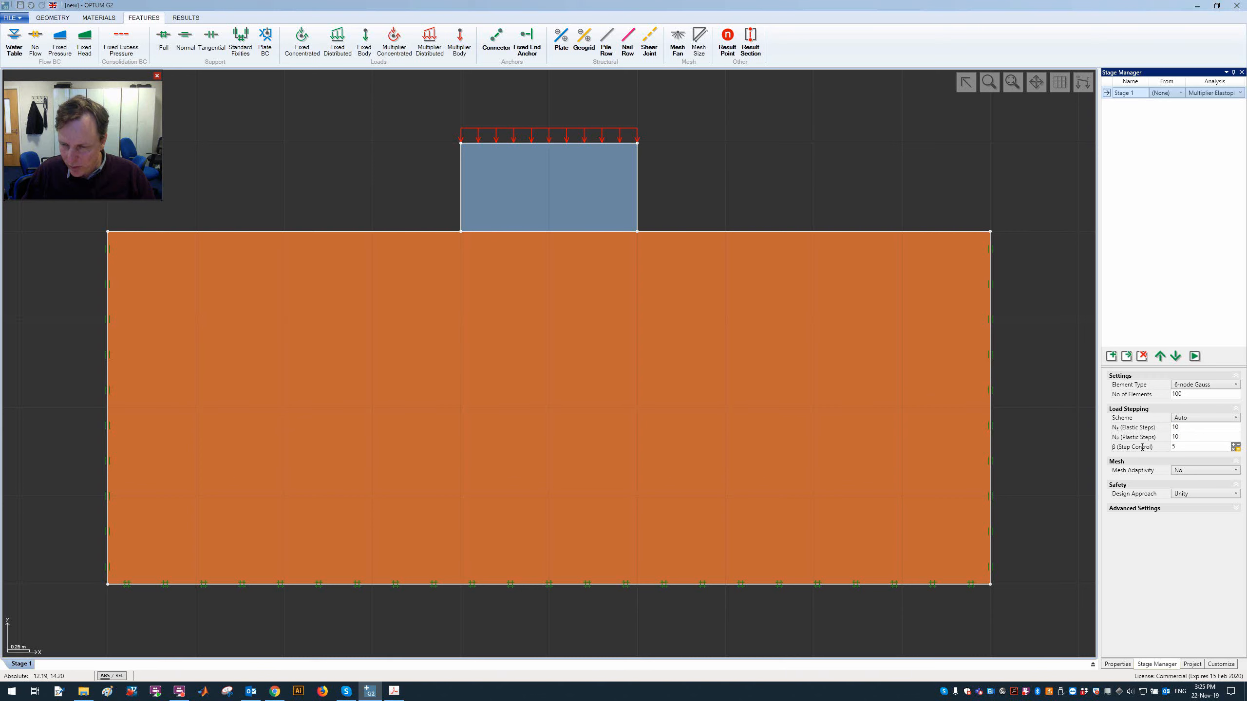
key(alt+Tab)
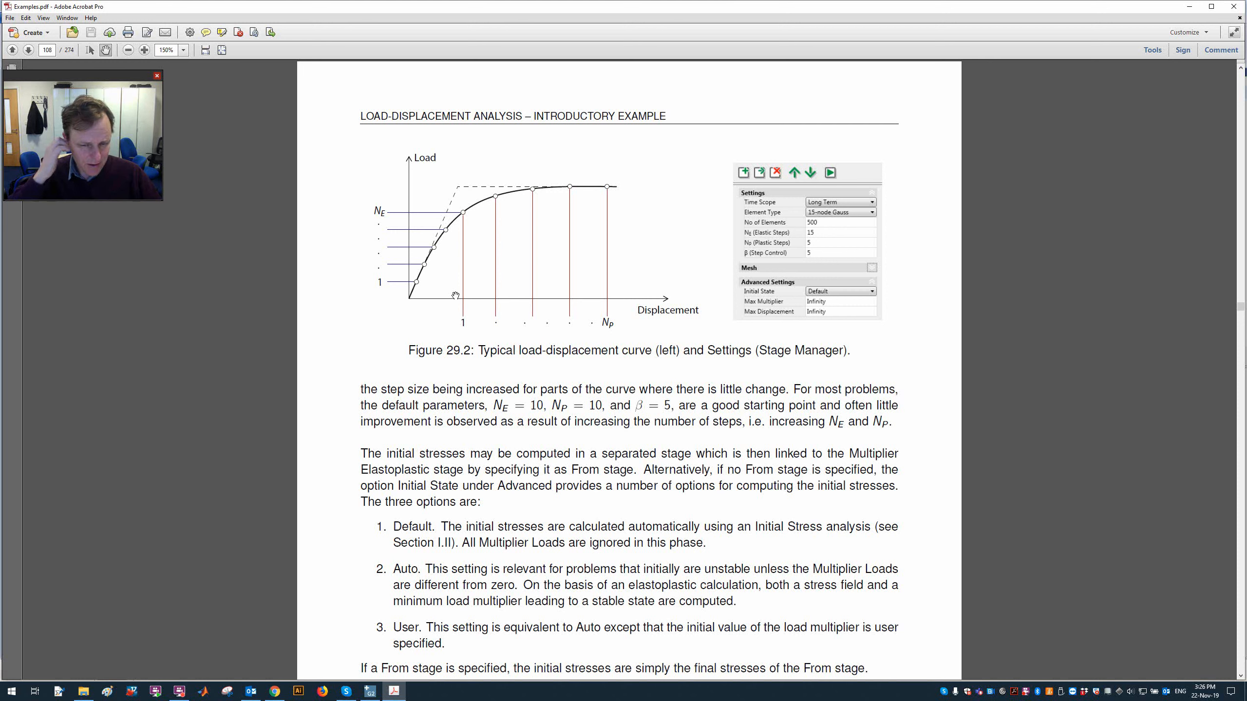
key(alt+Tab)
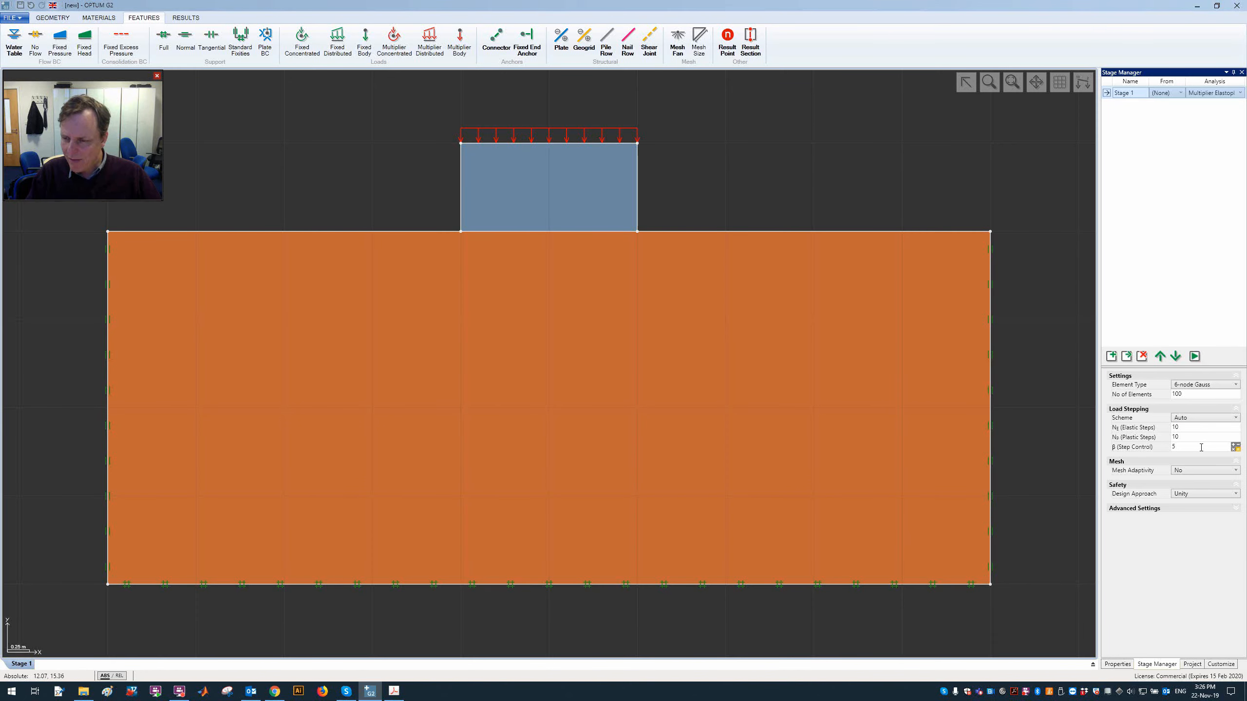
- Run the Stage 1 analysis, view its analysis plot of load multiplier against work, and close the run window
click(1194, 356)
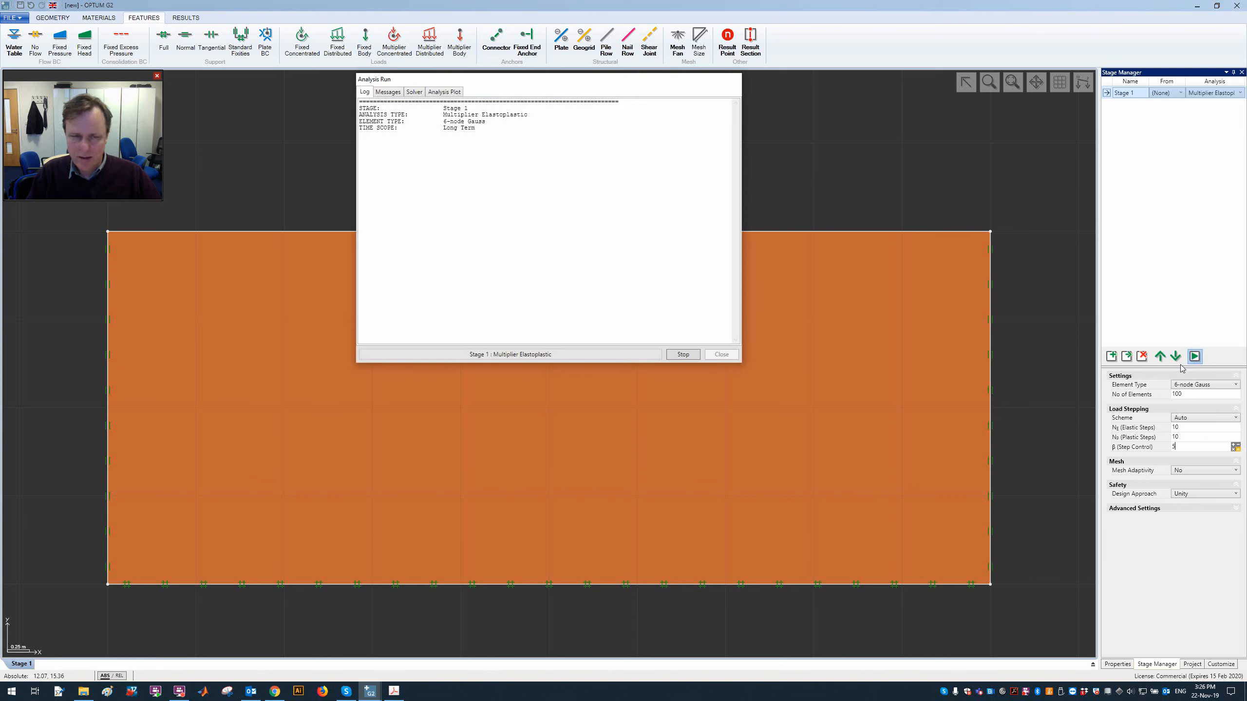
click(454, 92)
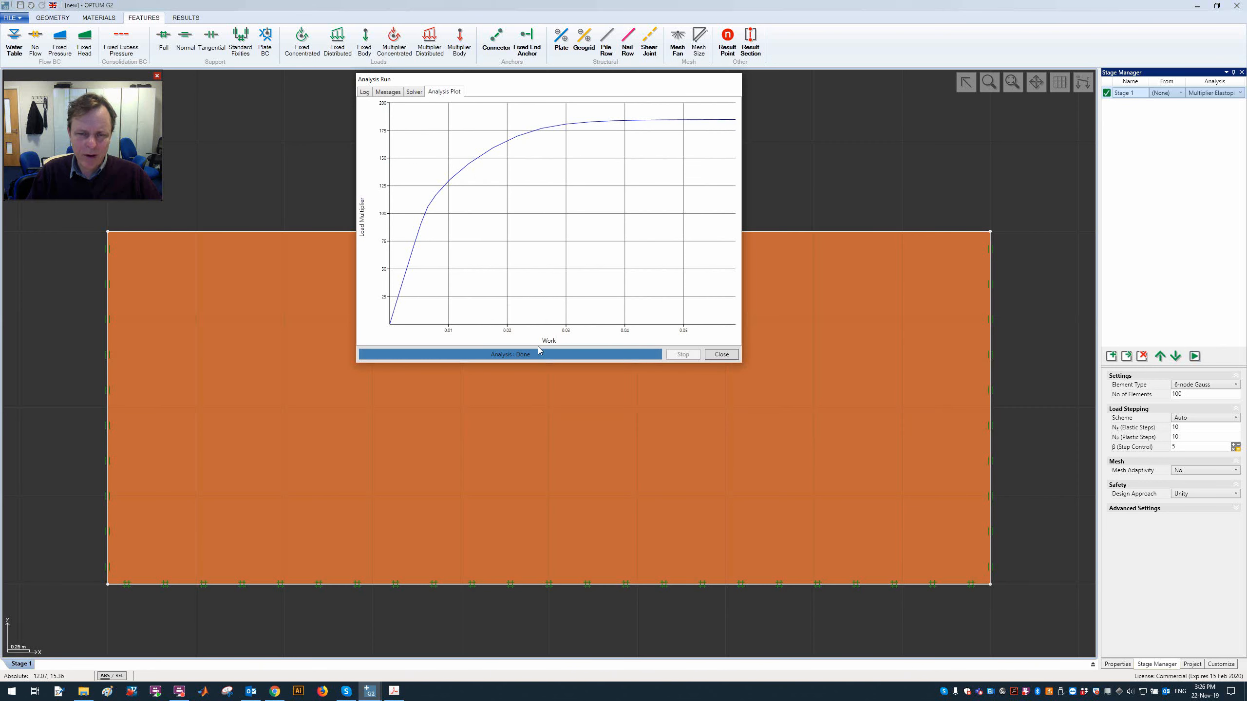
drag(559, 86, 815, 133)
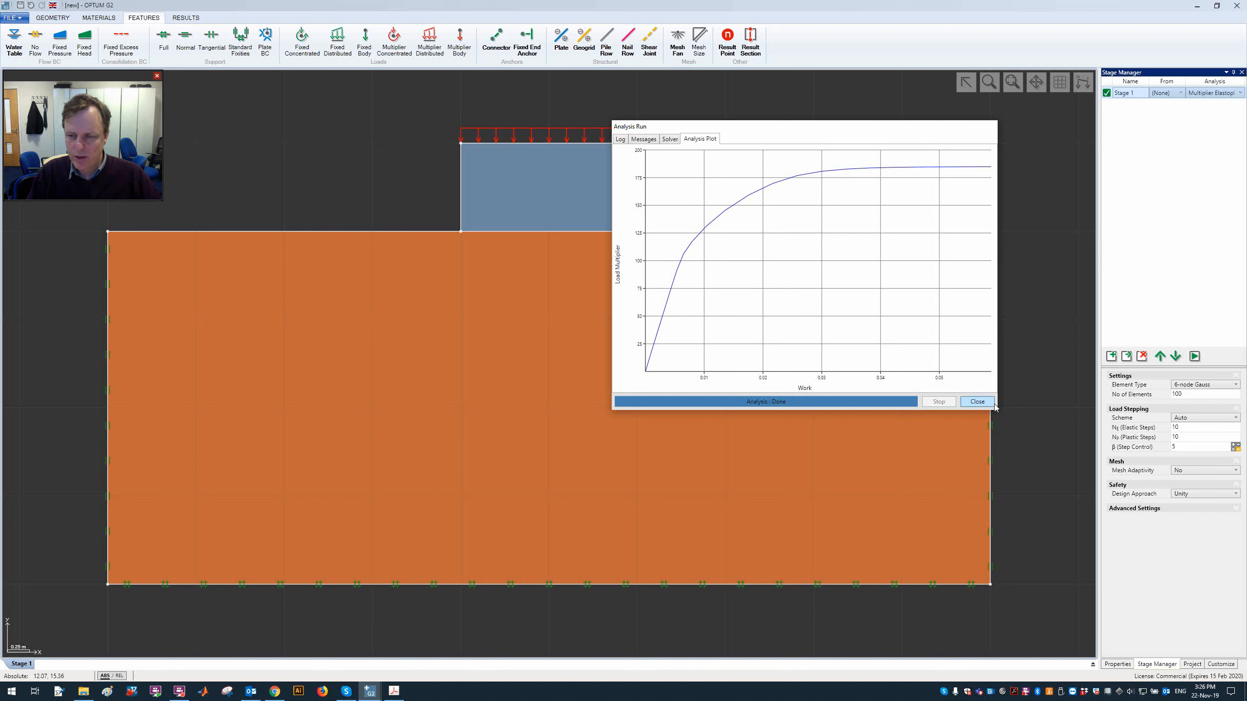
click(977, 401)
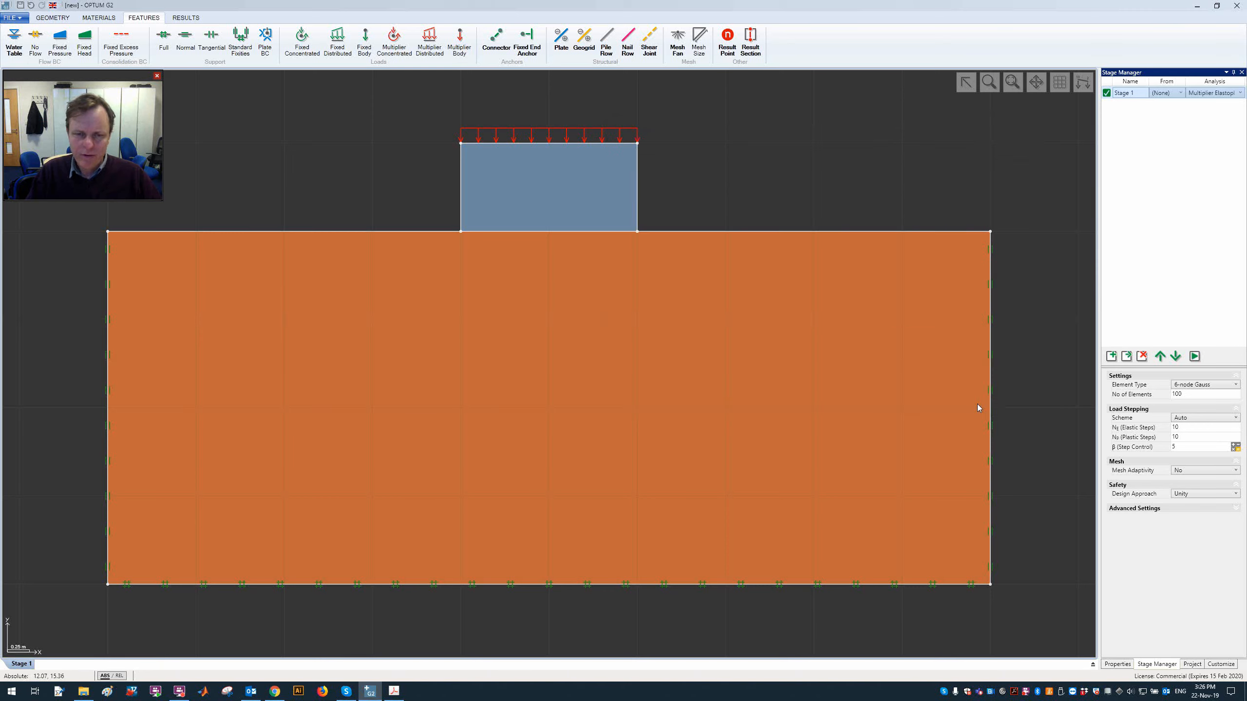
- Play the animation of the deformed mesh and reset it to the start
click(442, 47)
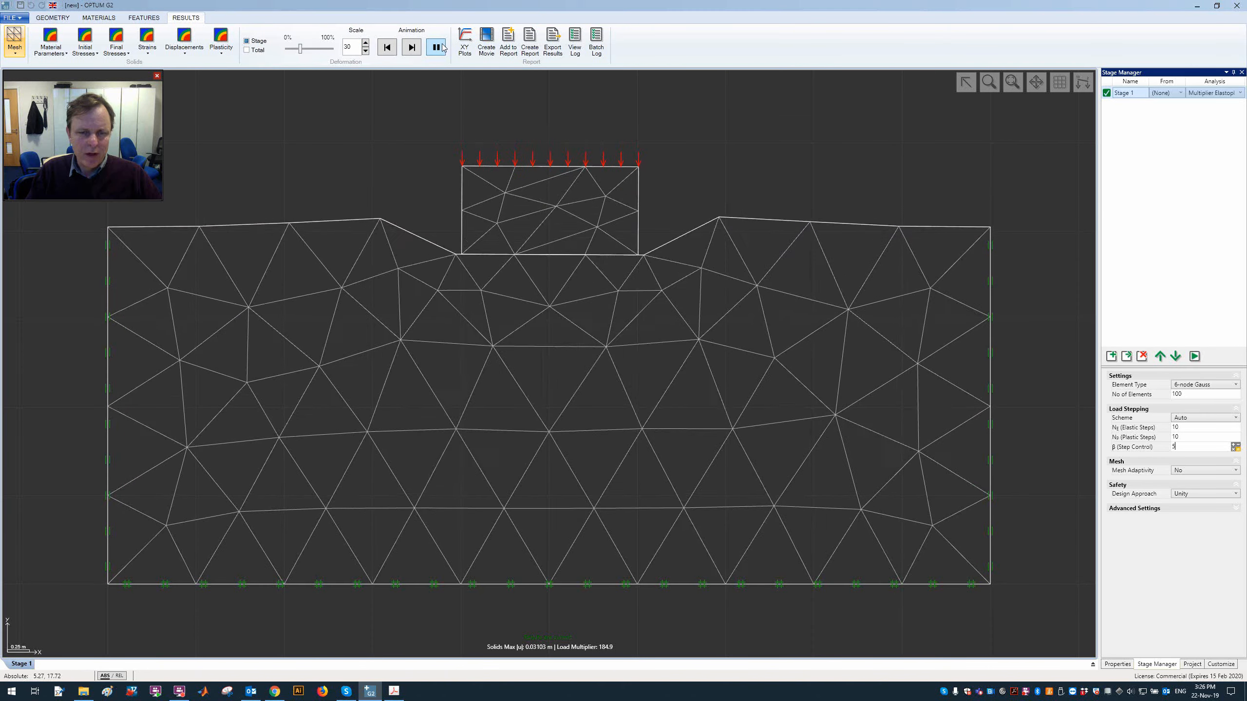
click(388, 50)
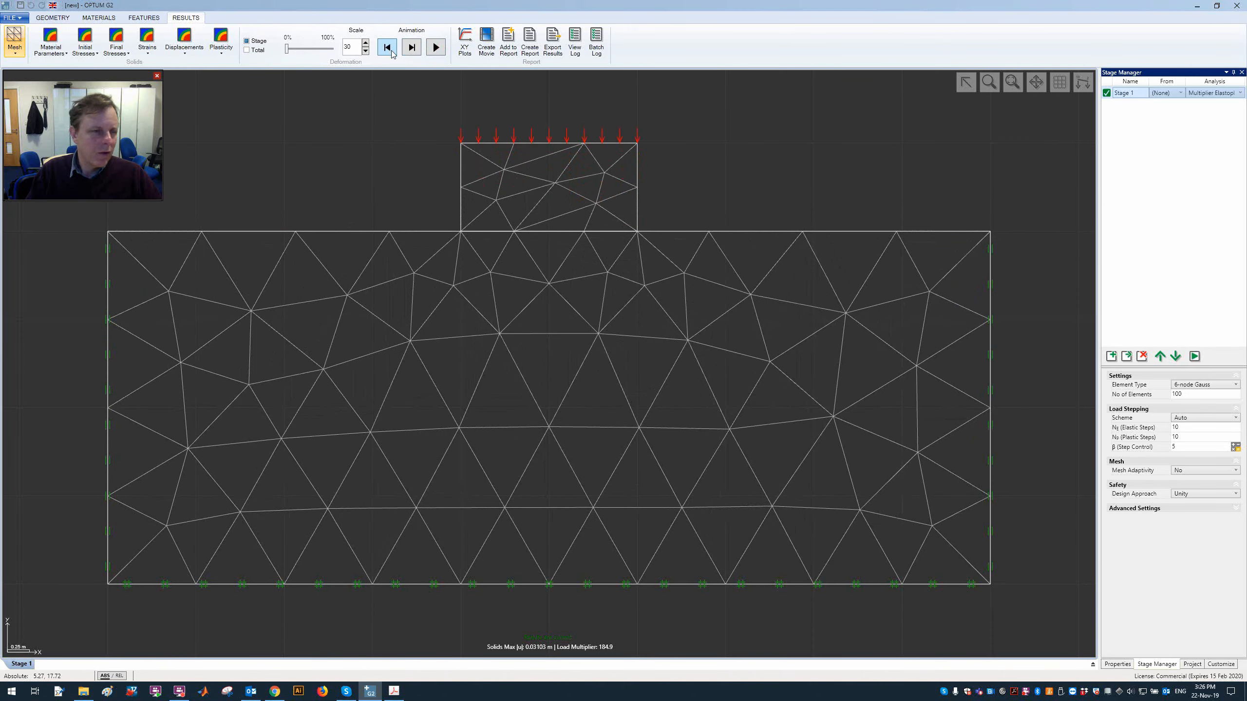
- Assign a Result Point to the upper-right corner of the footing and clear the selection
click(53, 18)
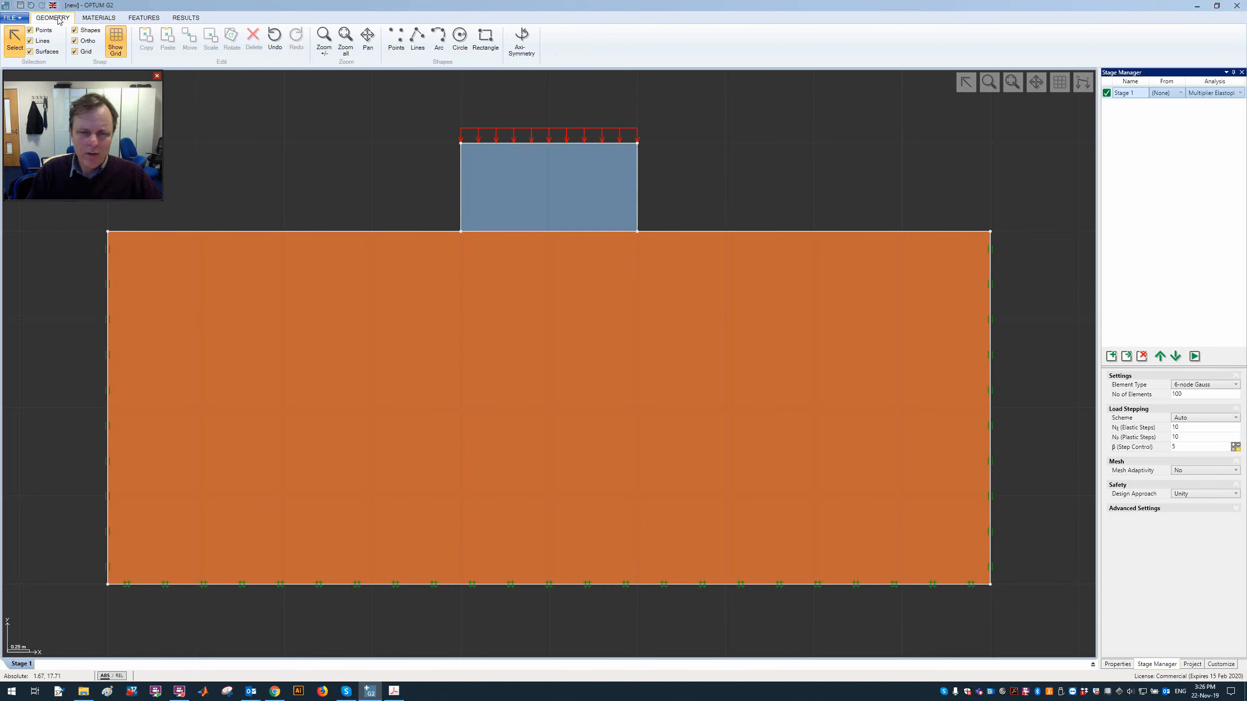
click(637, 144)
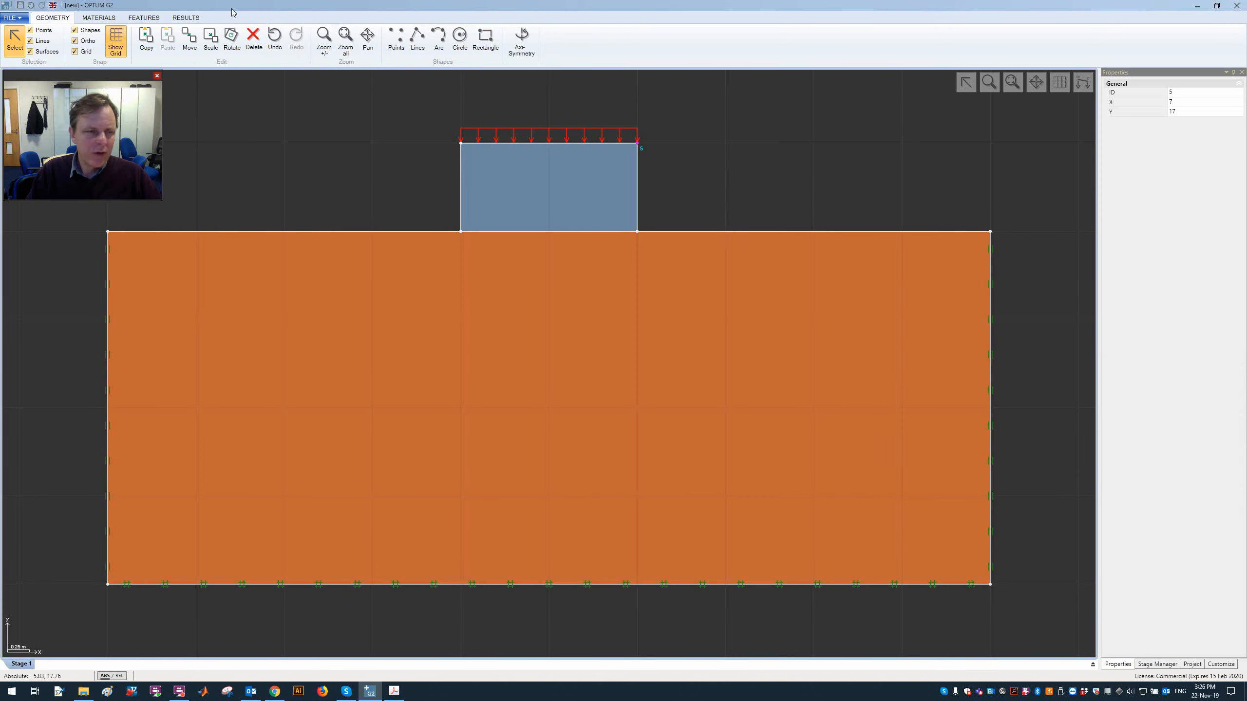
click(143, 17)
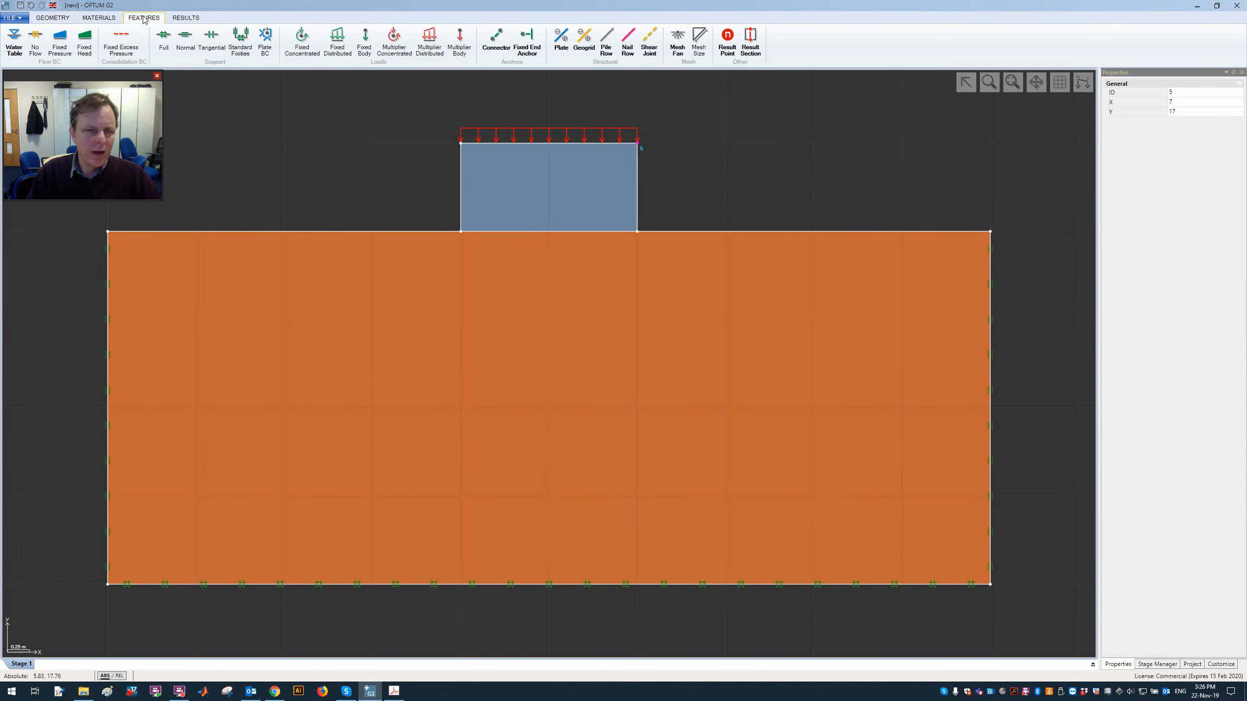
click(728, 40)
click(742, 98)
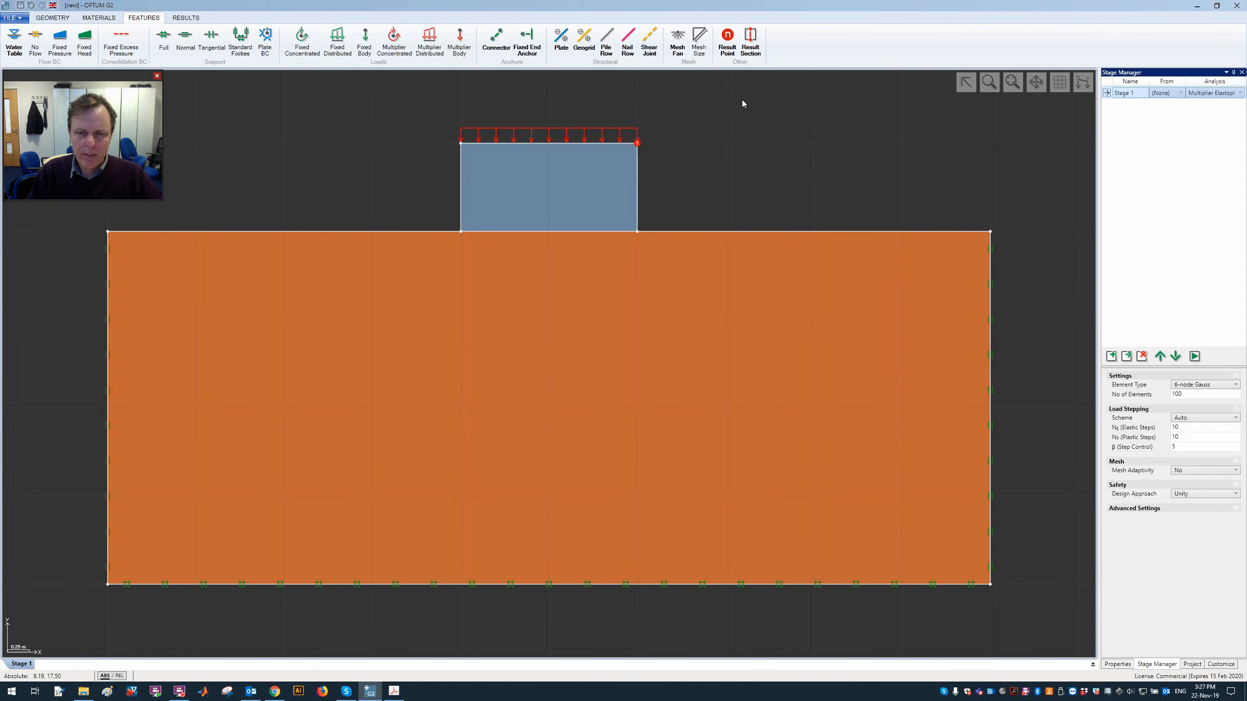
- Rerun the Stage 1 analysis, check its load multiplier plot, and close the run window
click(1196, 357)
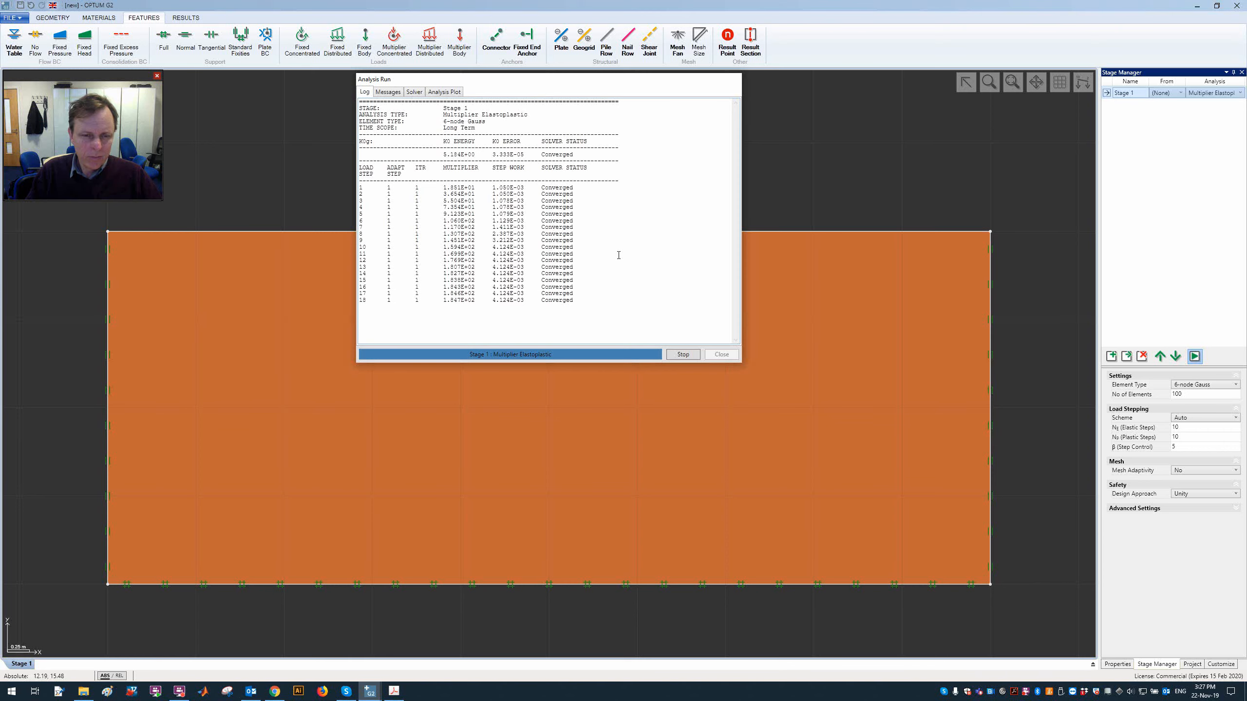
click(440, 93)
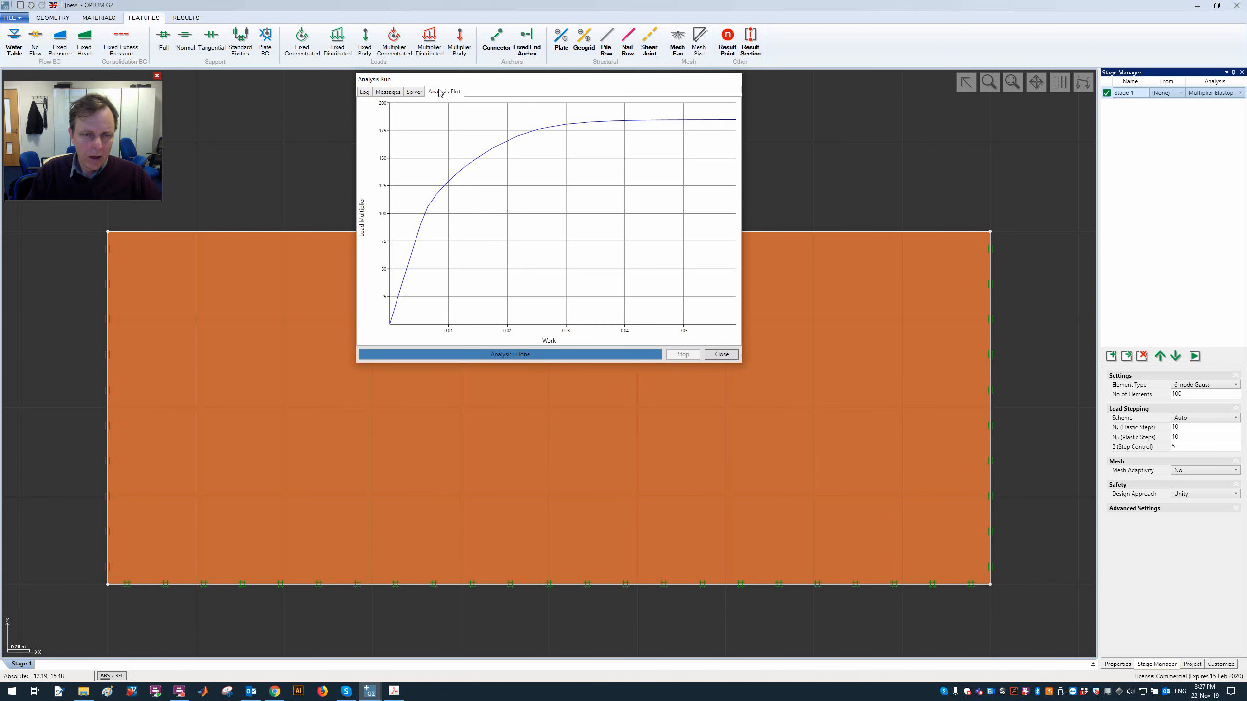
click(727, 356)
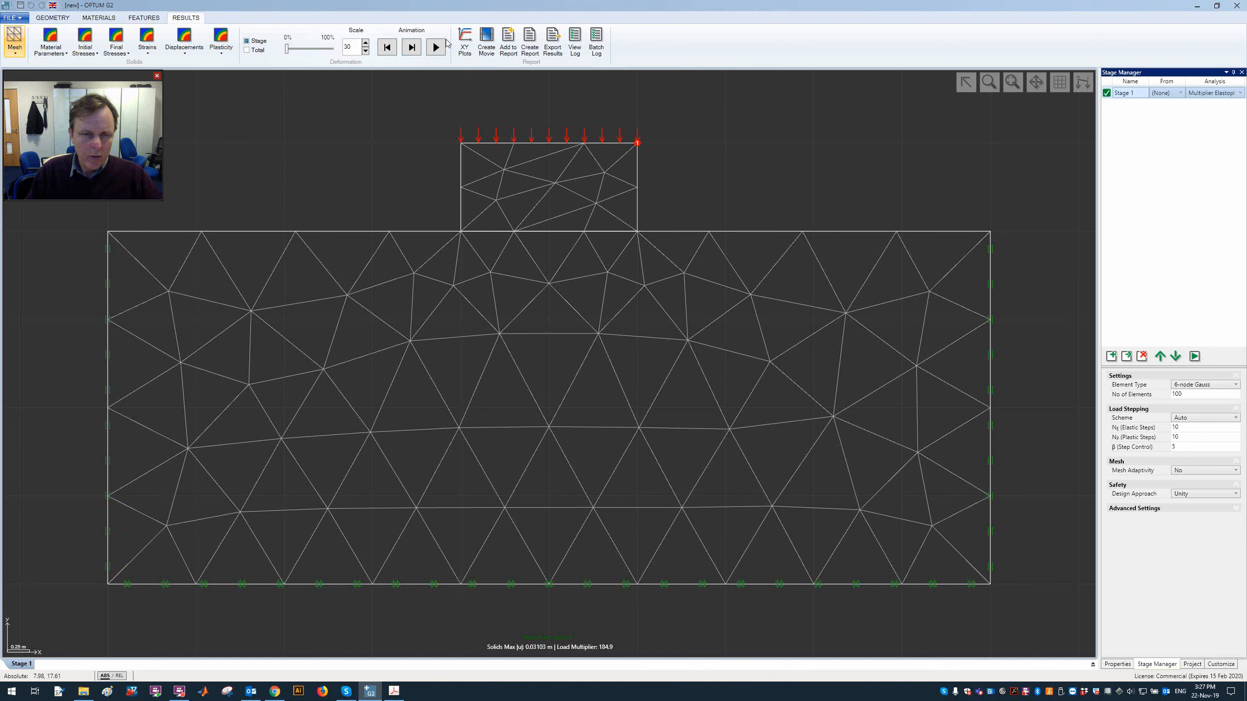
- Open an X-Y plot for Stage 1 and add the Load Multiplier curve against Point 1's vertical displacement
click(465, 43)
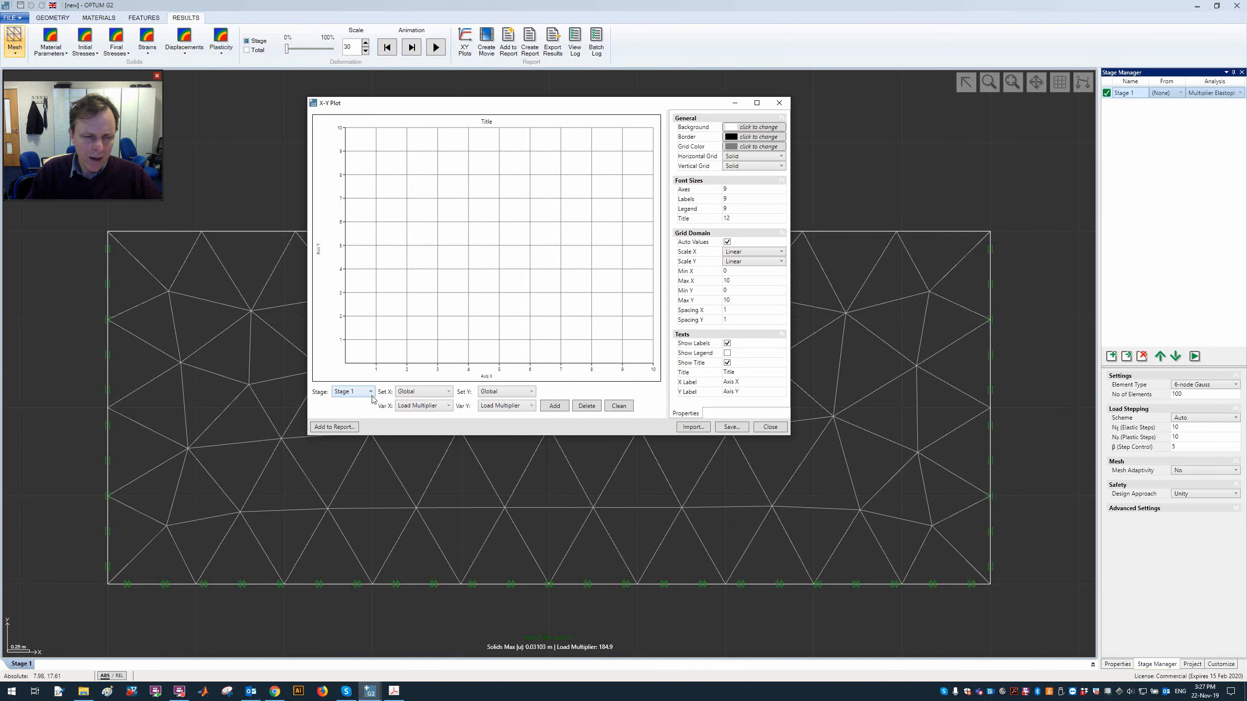
click(412, 392)
click(422, 411)
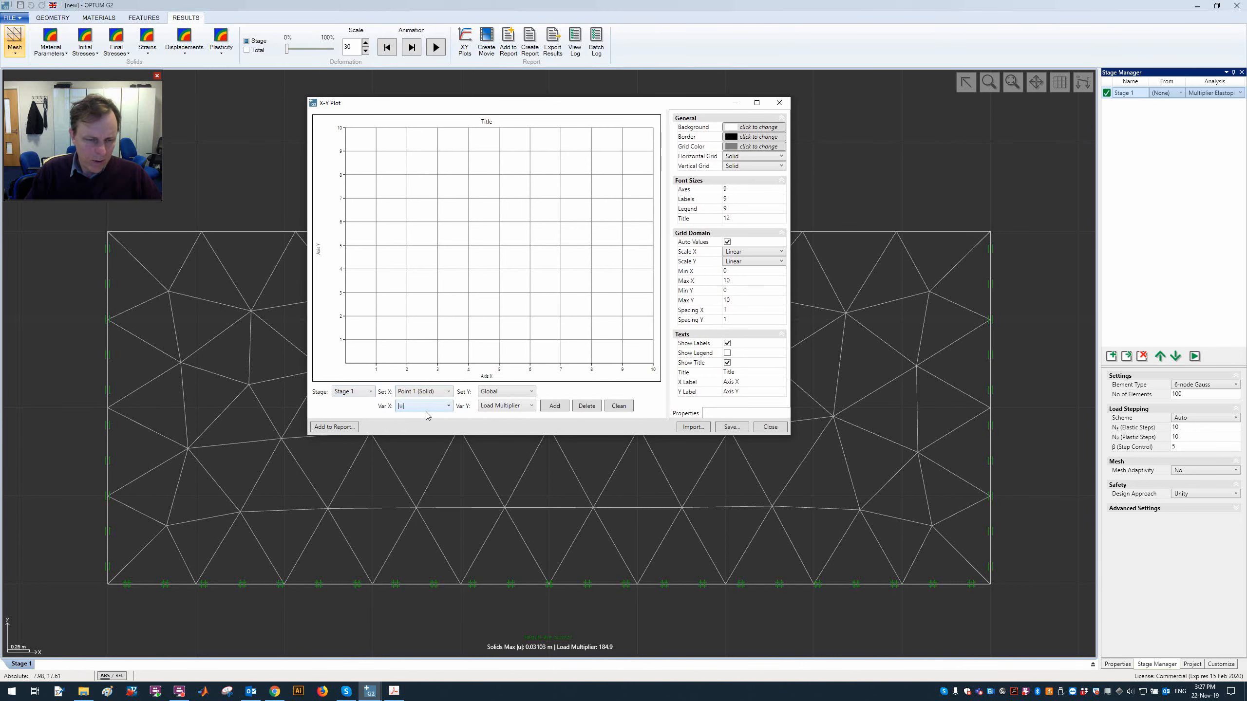
click(425, 410)
click(433, 439)
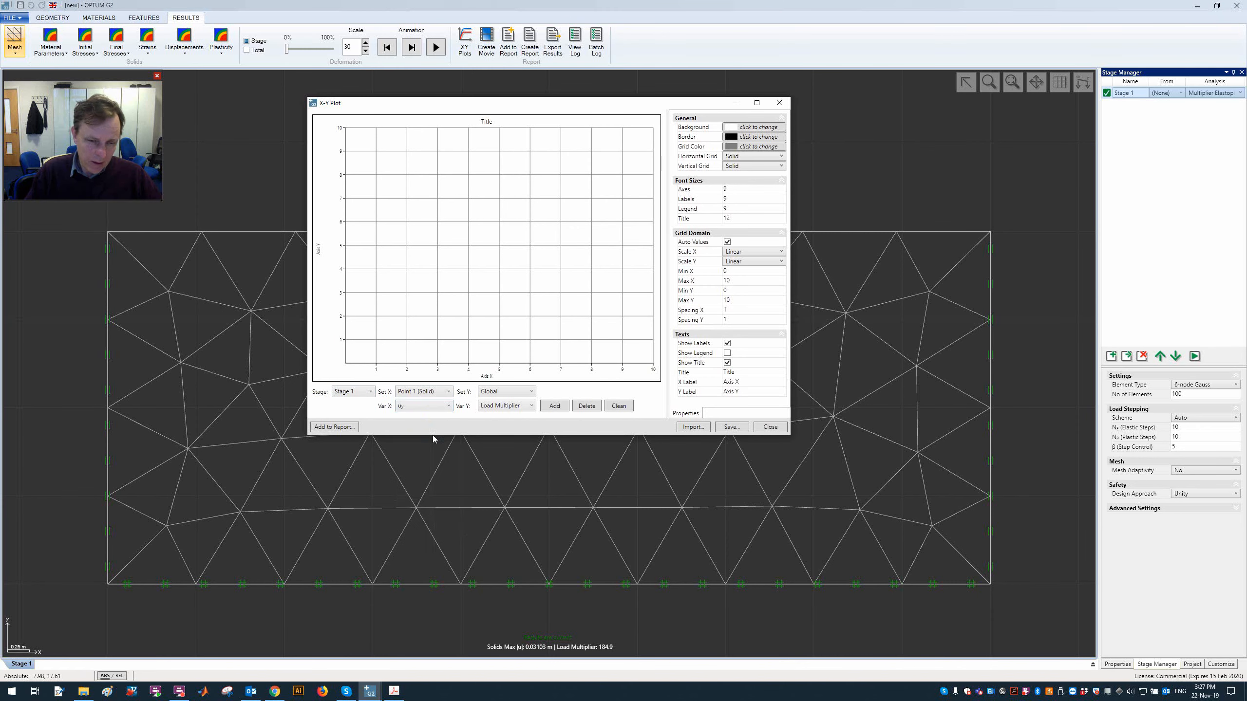
click(555, 406)
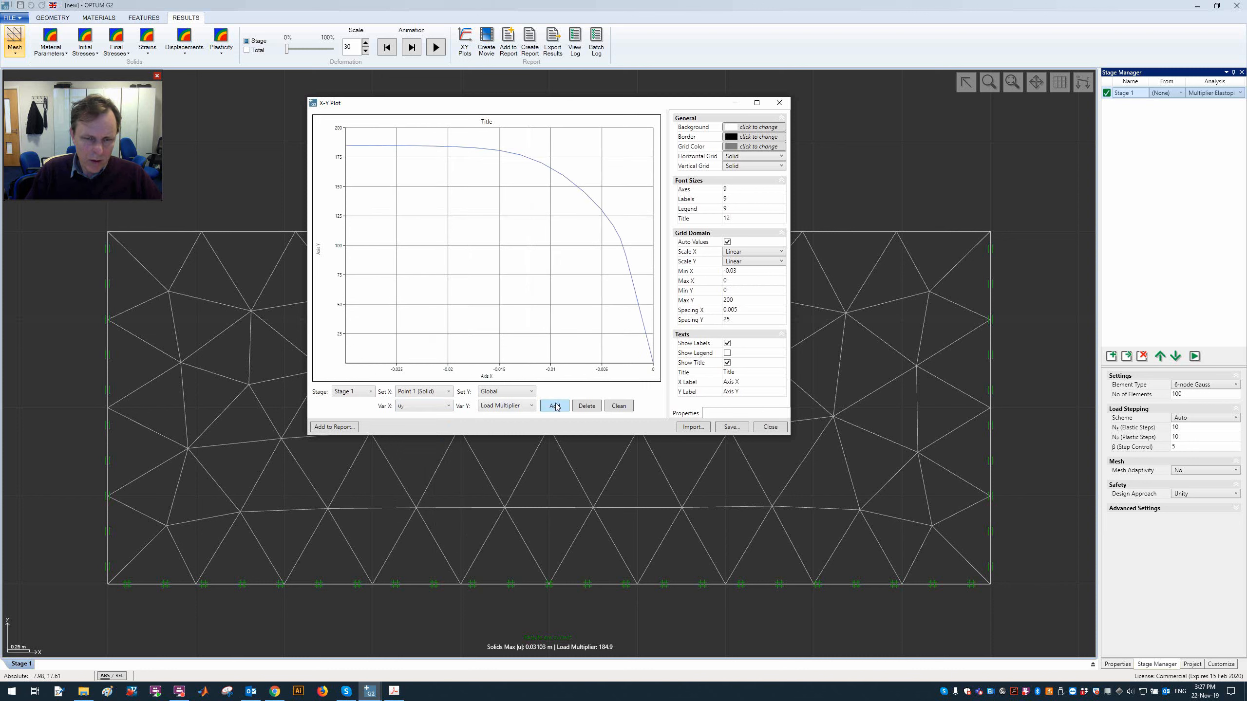
- Replace the plotted curve with one of Load Multiplier against Point 1's total displacement |u|
click(426, 406)
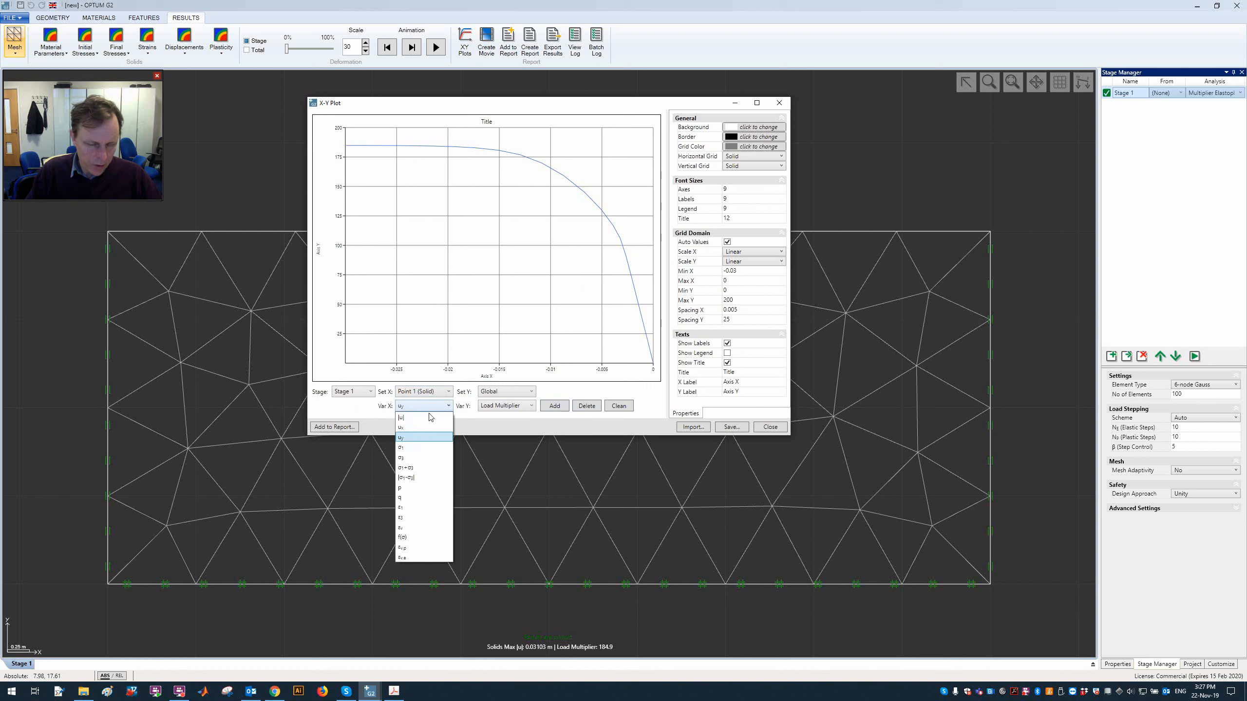
click(431, 419)
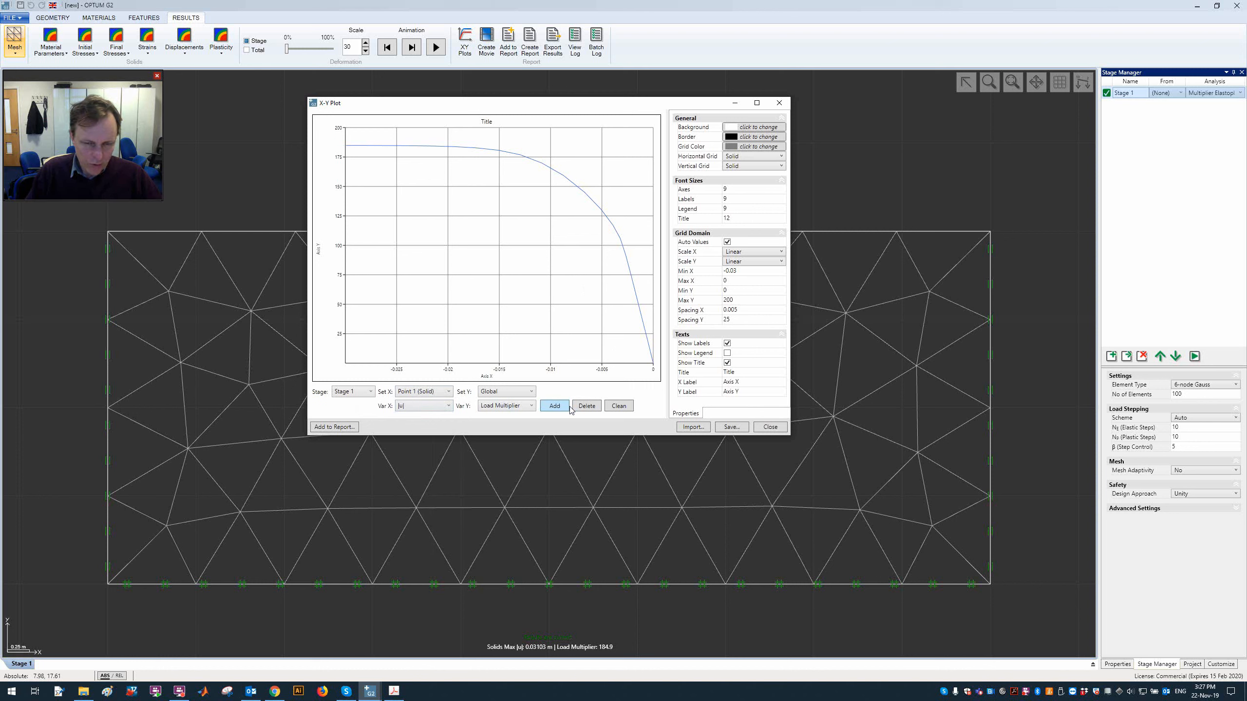
click(619, 407)
click(555, 406)
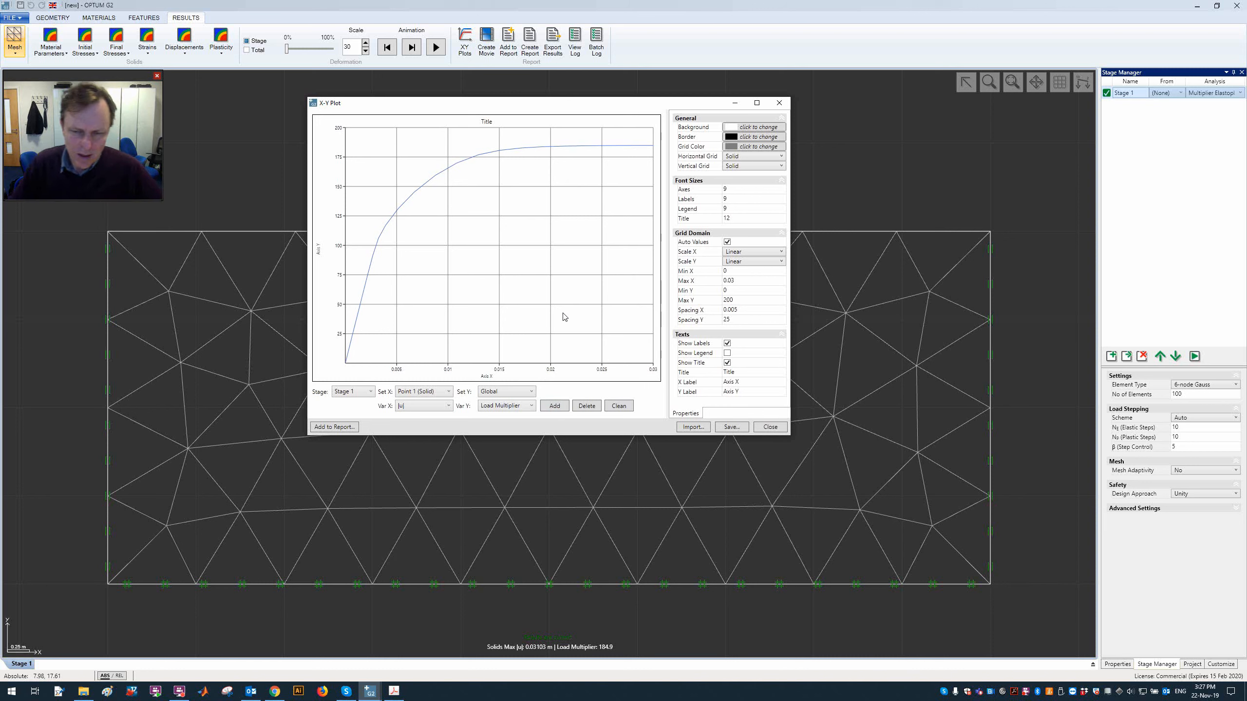
- Examine the data table of displacement |u| and load multiplier values behind the plotted curve
click(453, 167)
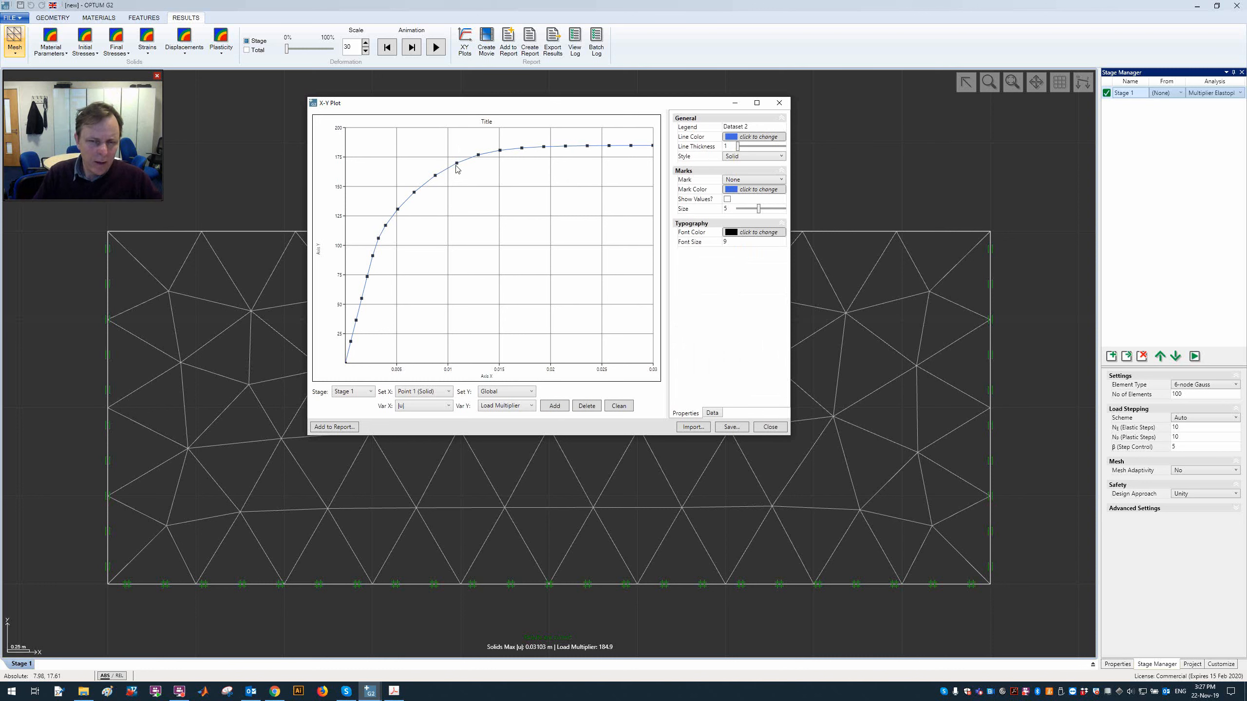
click(714, 413)
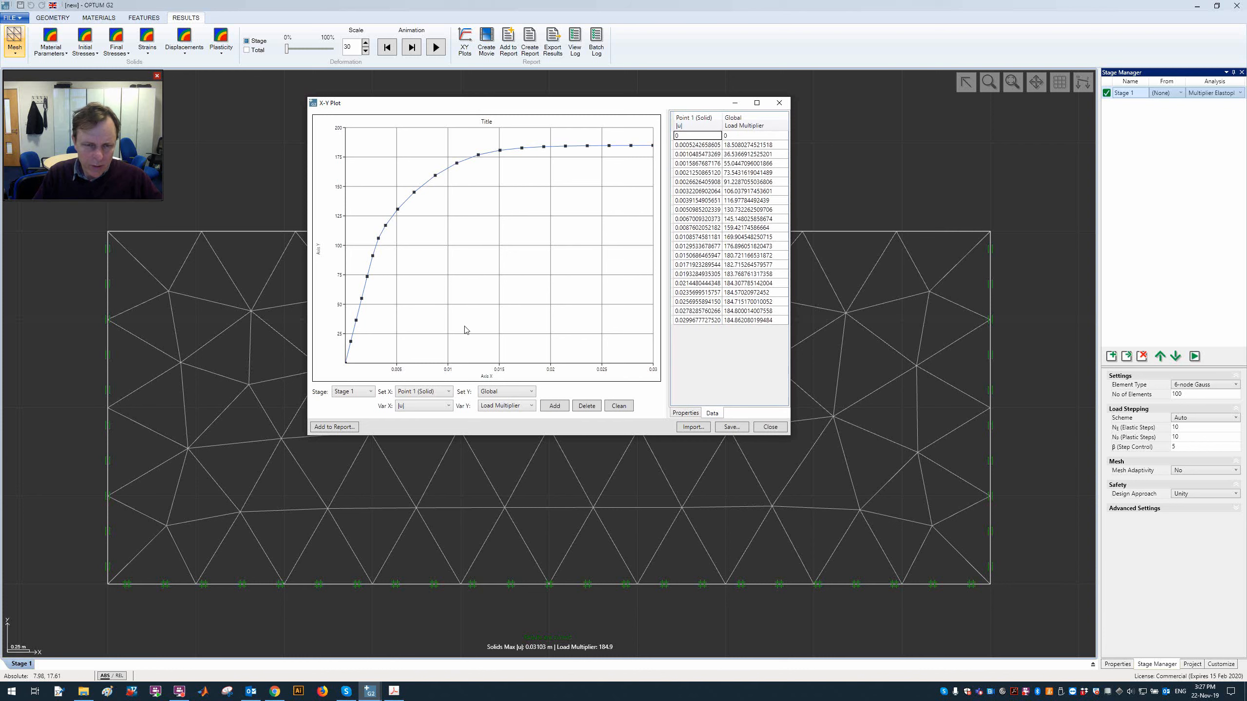
click(414, 210)
- Format the load-displacement curve with a line thickness of 3 and Circle marks
click(407, 206)
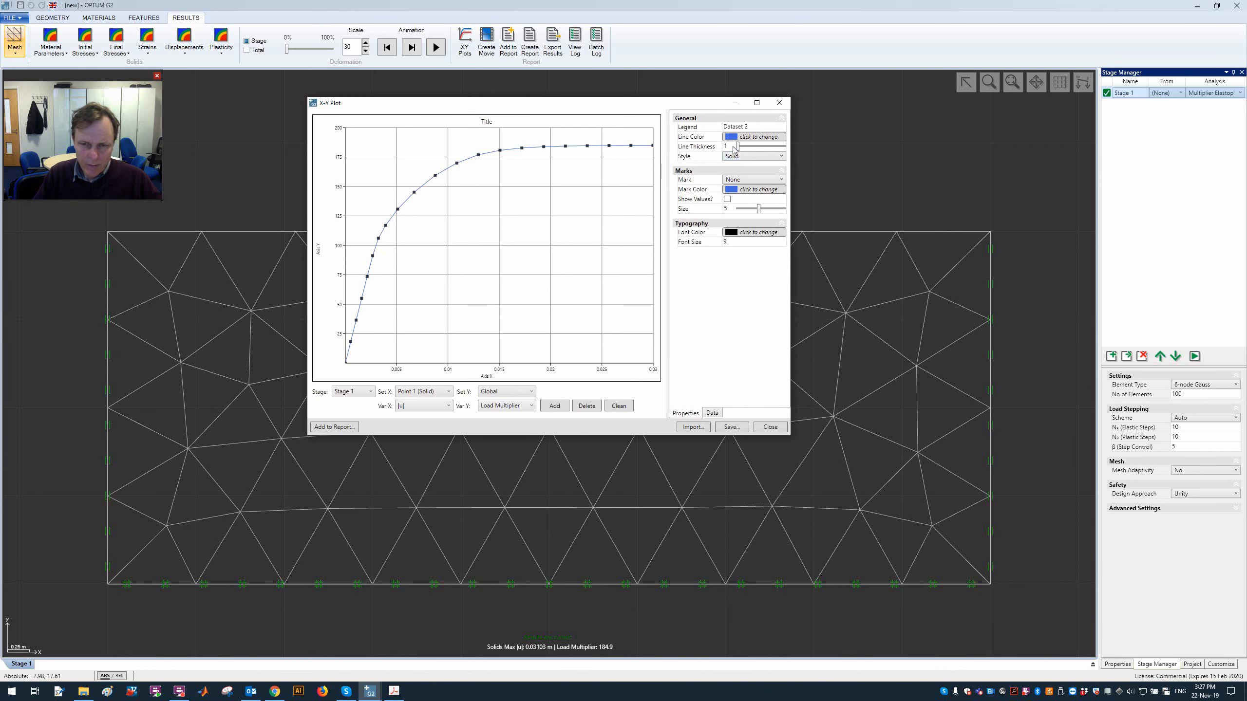
drag(738, 147, 749, 147)
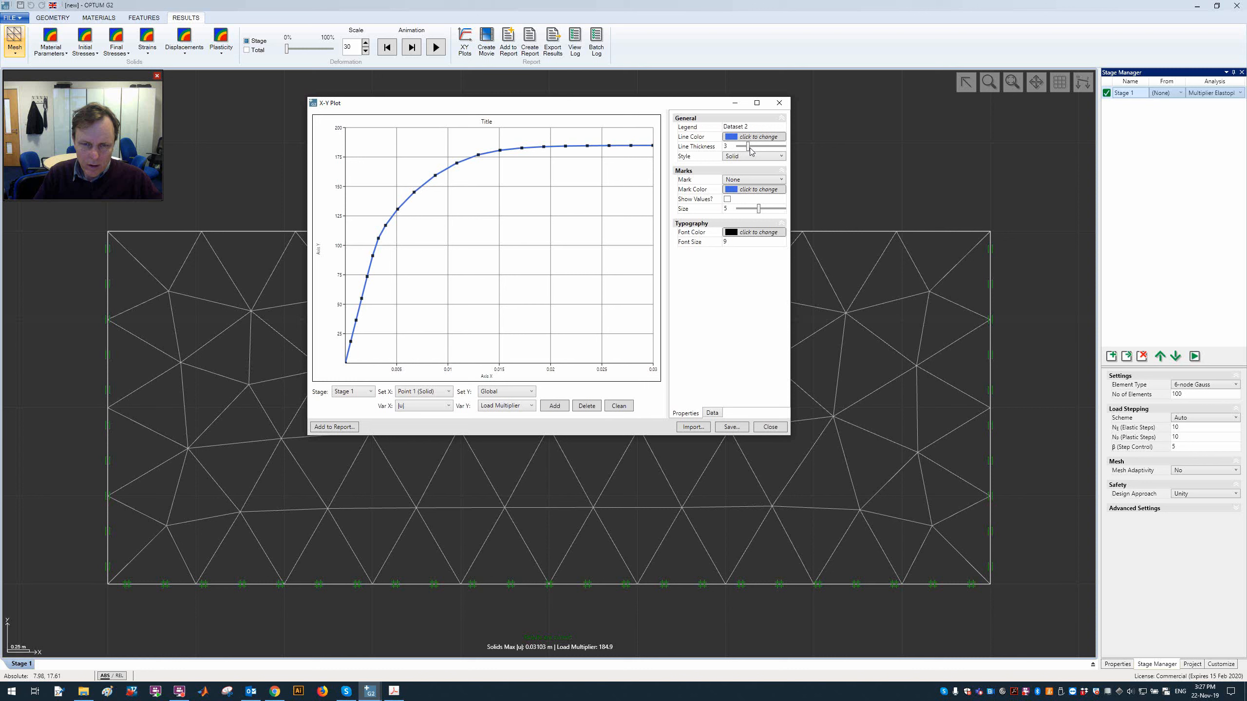
click(766, 180)
click(767, 205)
click(529, 162)
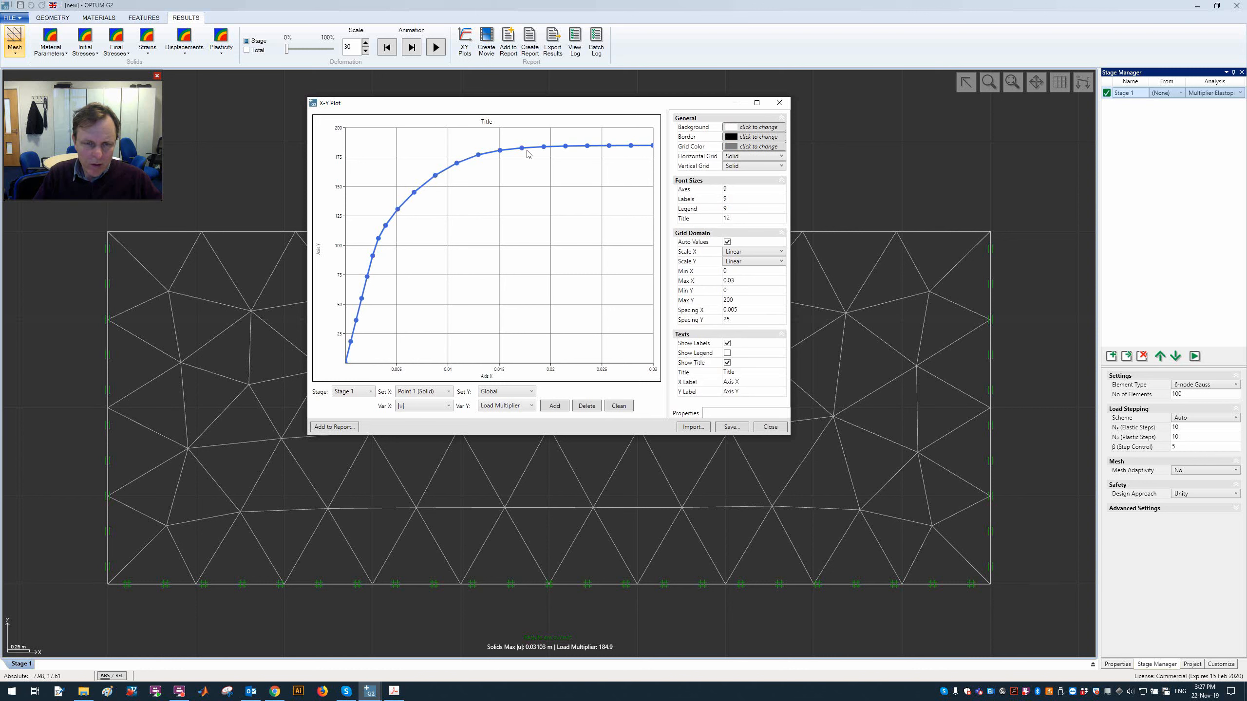
click(528, 152)
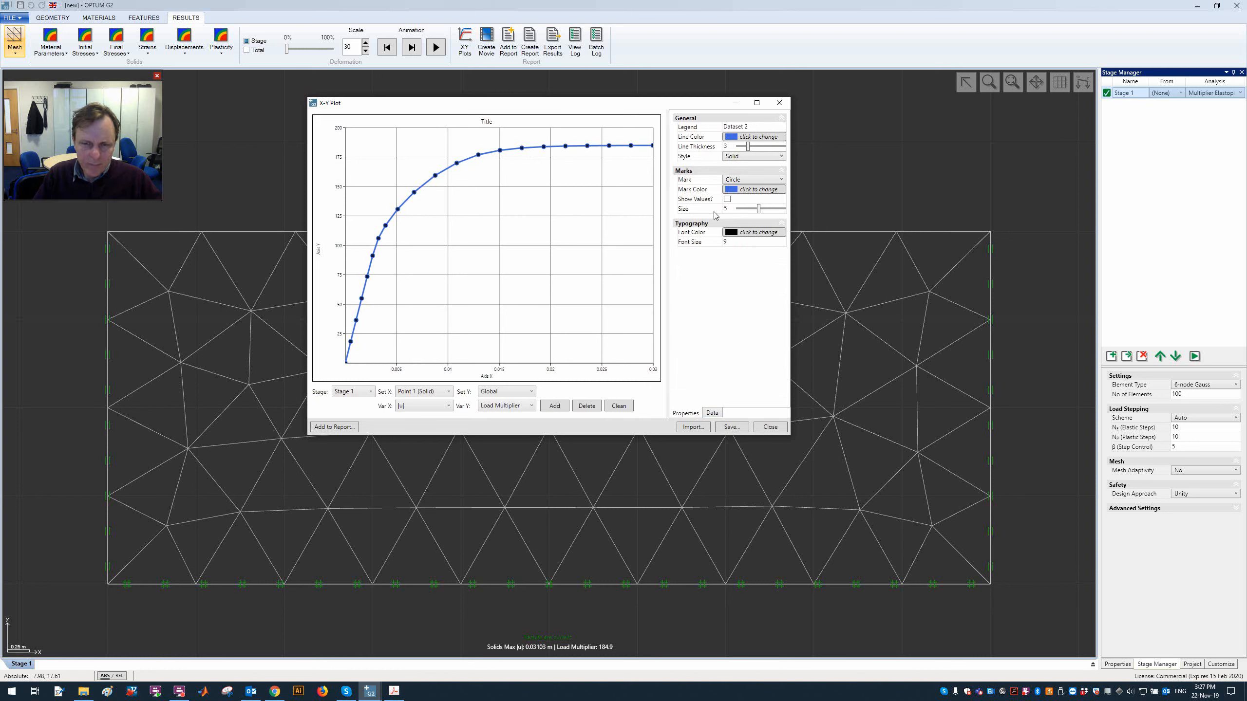
click(578, 307)
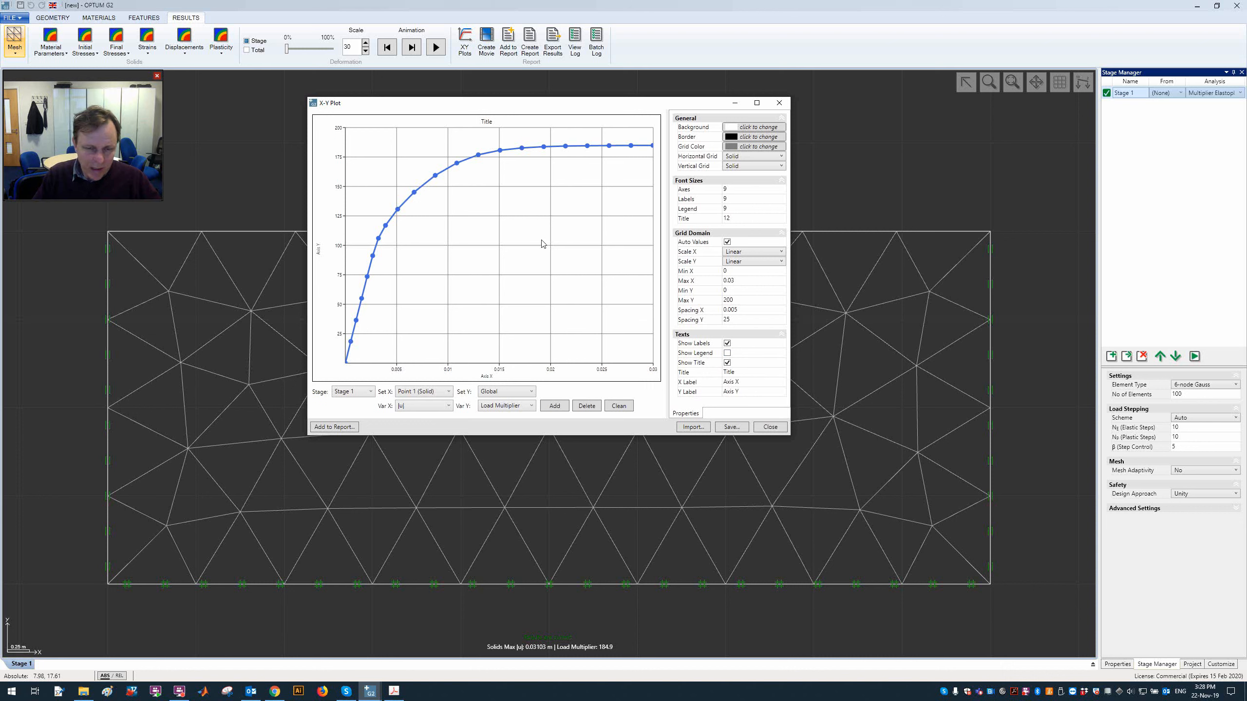
- Select and copy all displacement and load multiplier data of the plotted curve
click(456, 163)
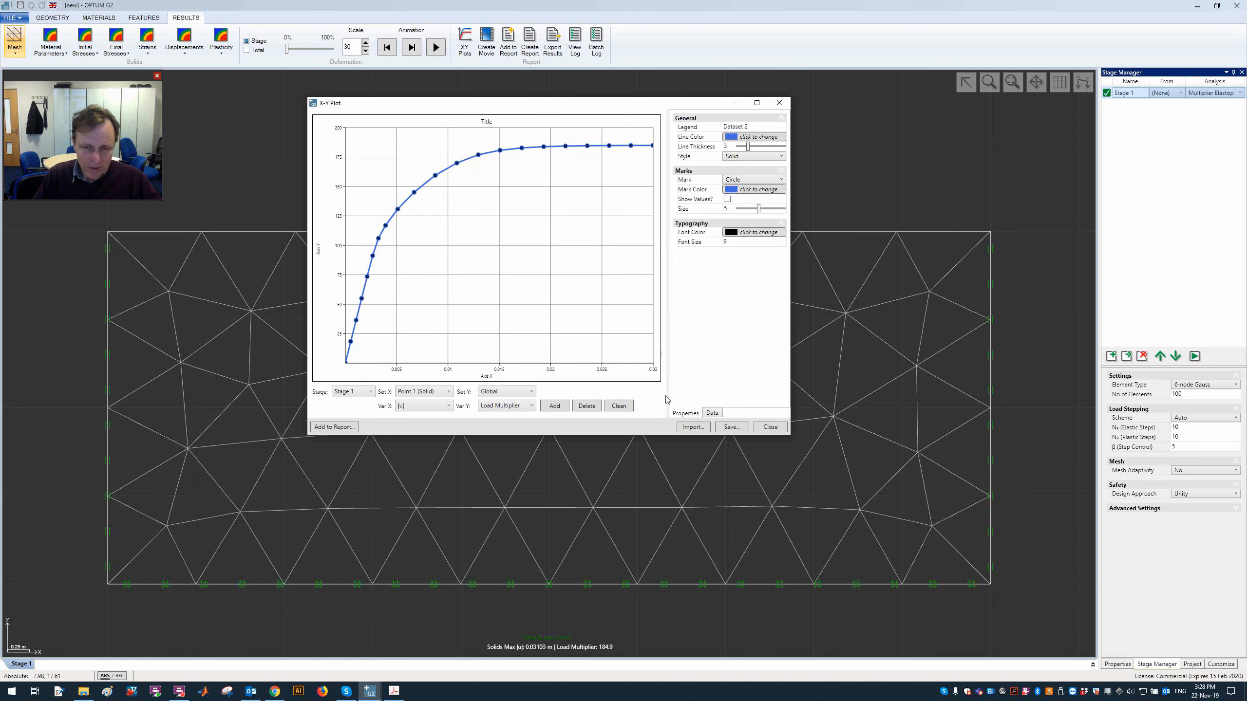
click(712, 413)
key(ctrl+a)
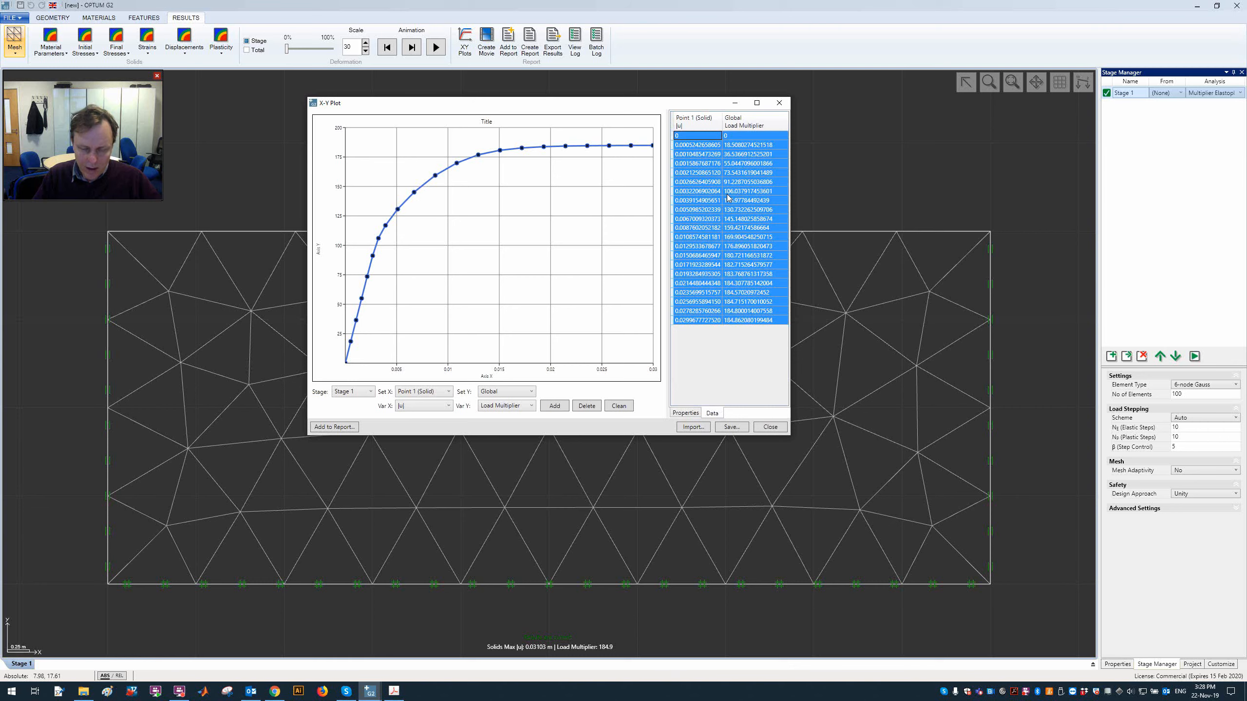
- Switch to Excel, create a blank workbook, and paste the copied curve data starting at cell Q7
key(super)
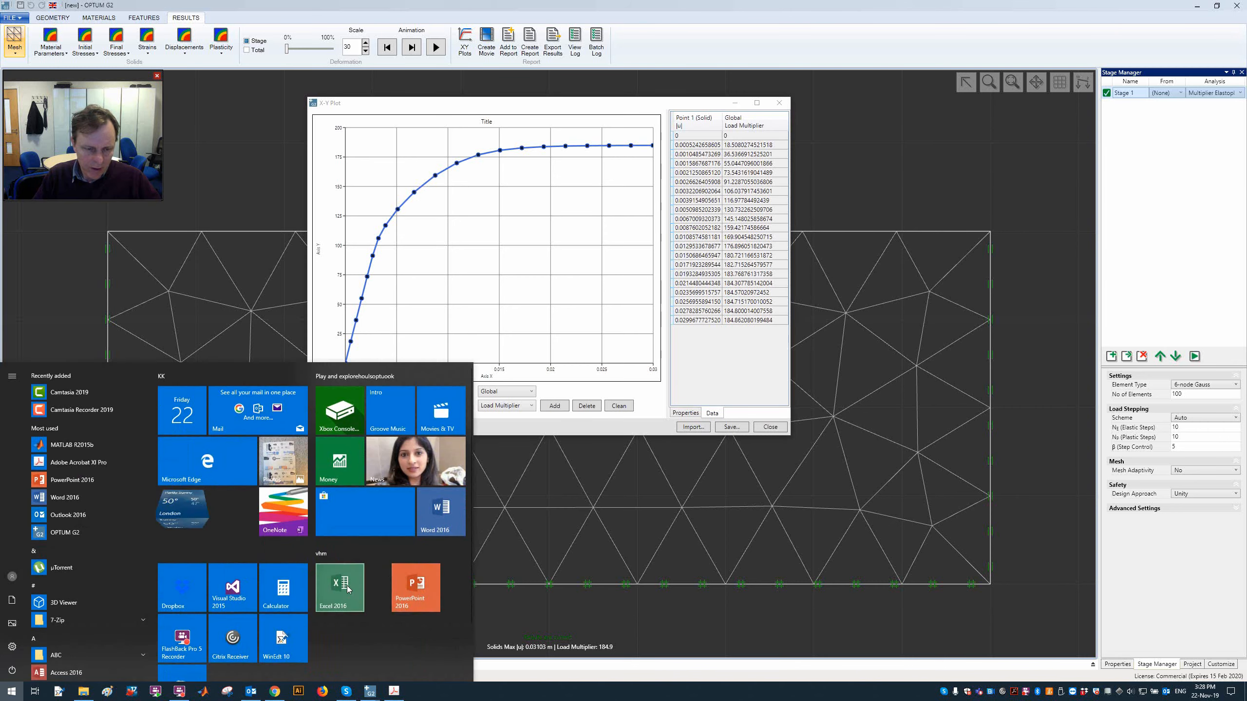
click(347, 586)
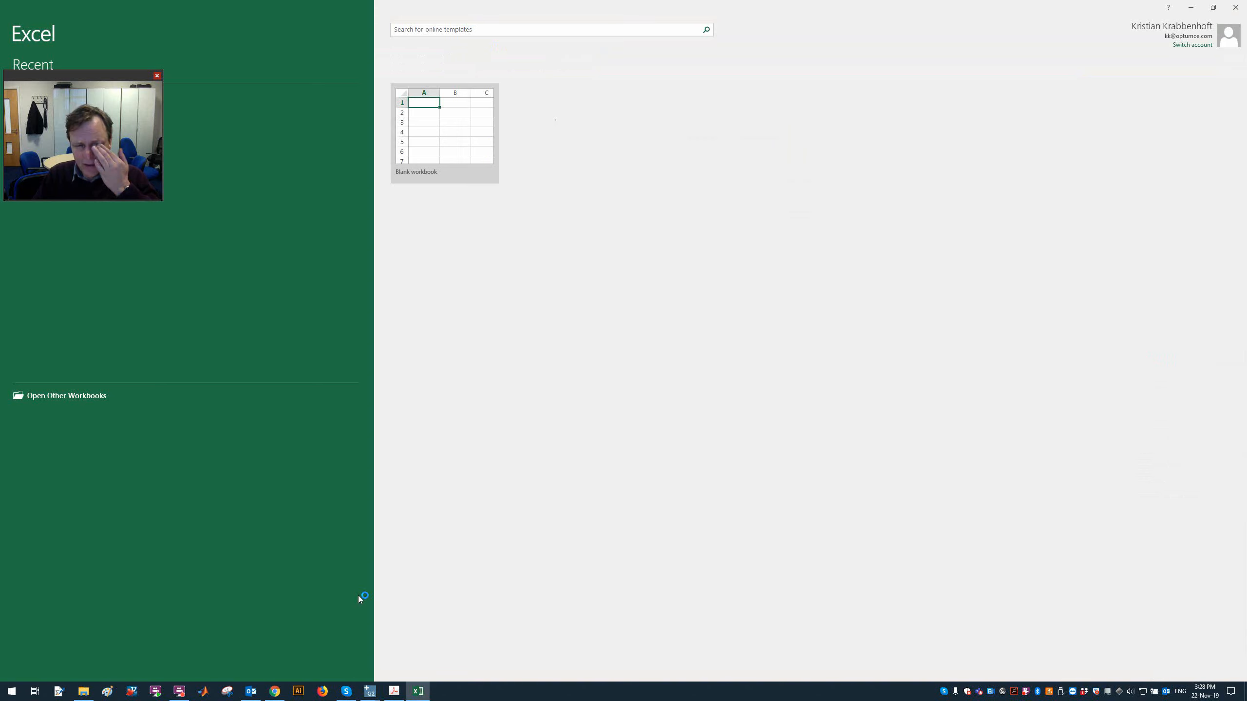
click(434, 132)
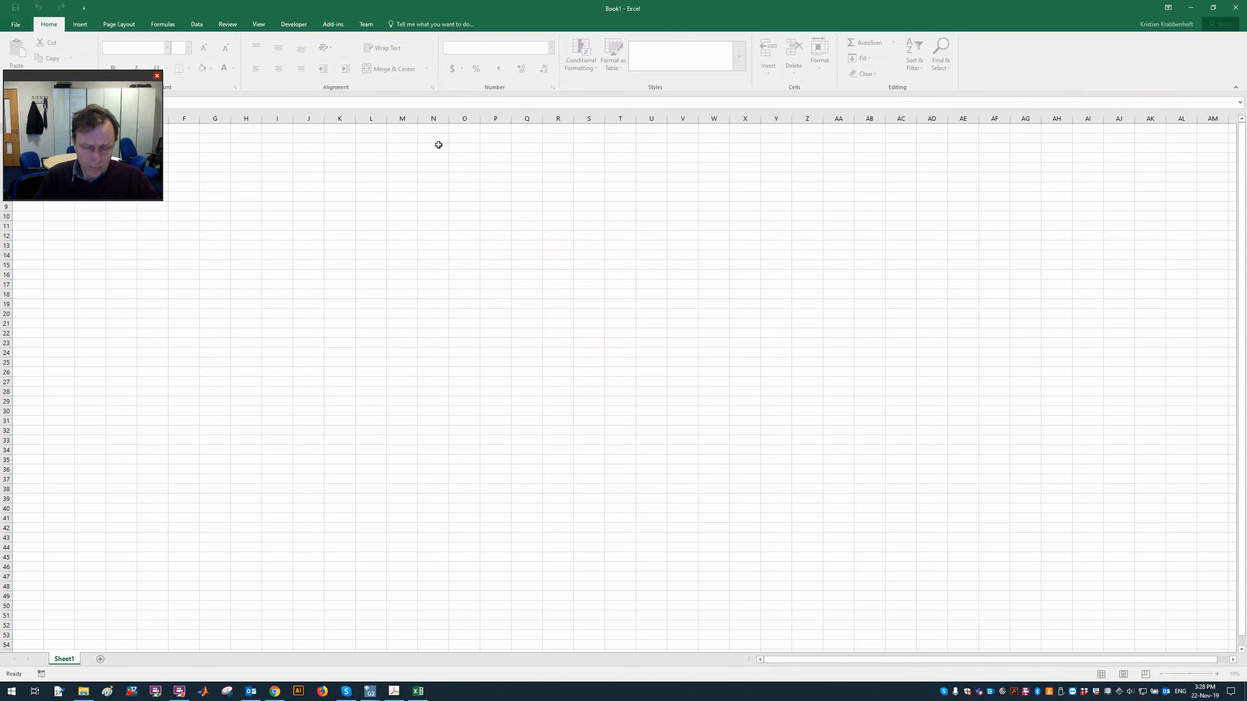
click(521, 184)
text(Point 1 (Solid)	Global |u|	Load Multiplier 0	0 0.000524	18.50803 0.001049	36.53669 0.001587	55.04471 0.002125	73.54316 0.002663	91.22871 0.003221	106.0379 0.003915	116.9778 0.005099	130.7323 0.006701	145.148 0.00876	159.4217 0.010857	169.9045 0.012953	176.8961 0.015069	180.7212 0.017192	182.7153 0.019328	183.7688 0.021448	184.3078 0.02357	184.5702 0.025696	184.7152 0.027829	184.8 0.029968	184.8621)
click(648, 253)
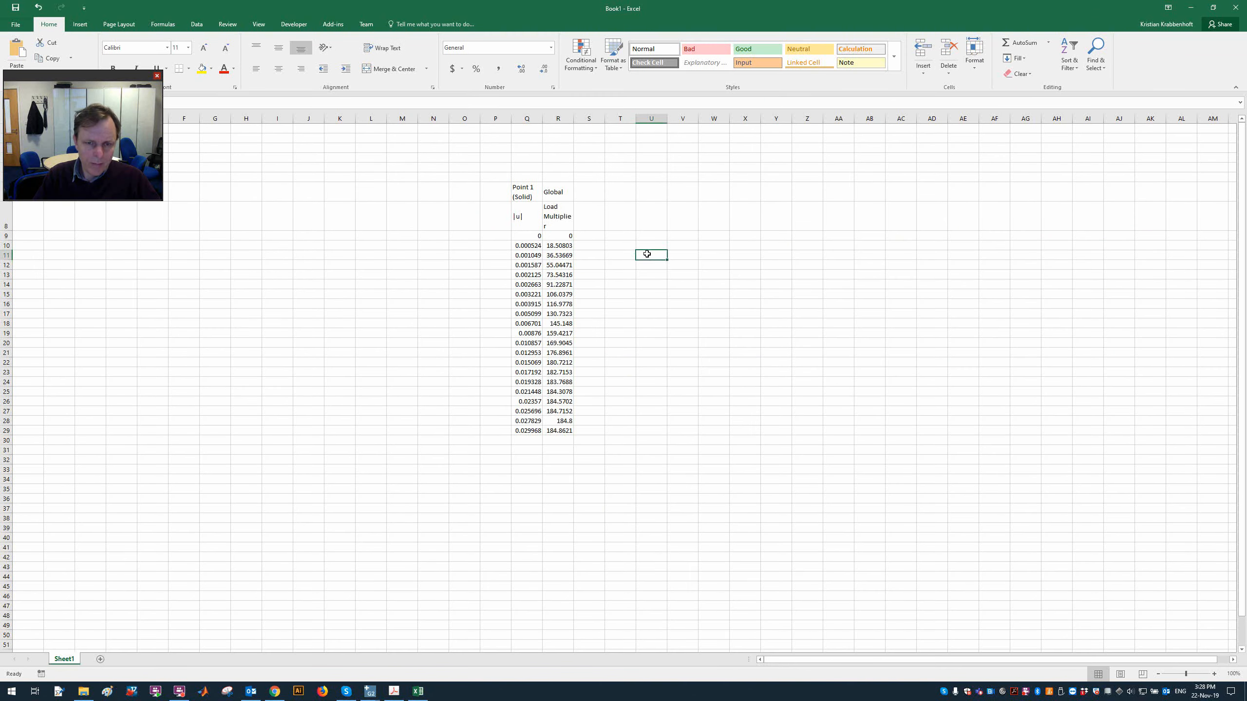
- Autofit the widths of columns Q and R to the pasted displacement and load multiplier values
double_click(542, 117)
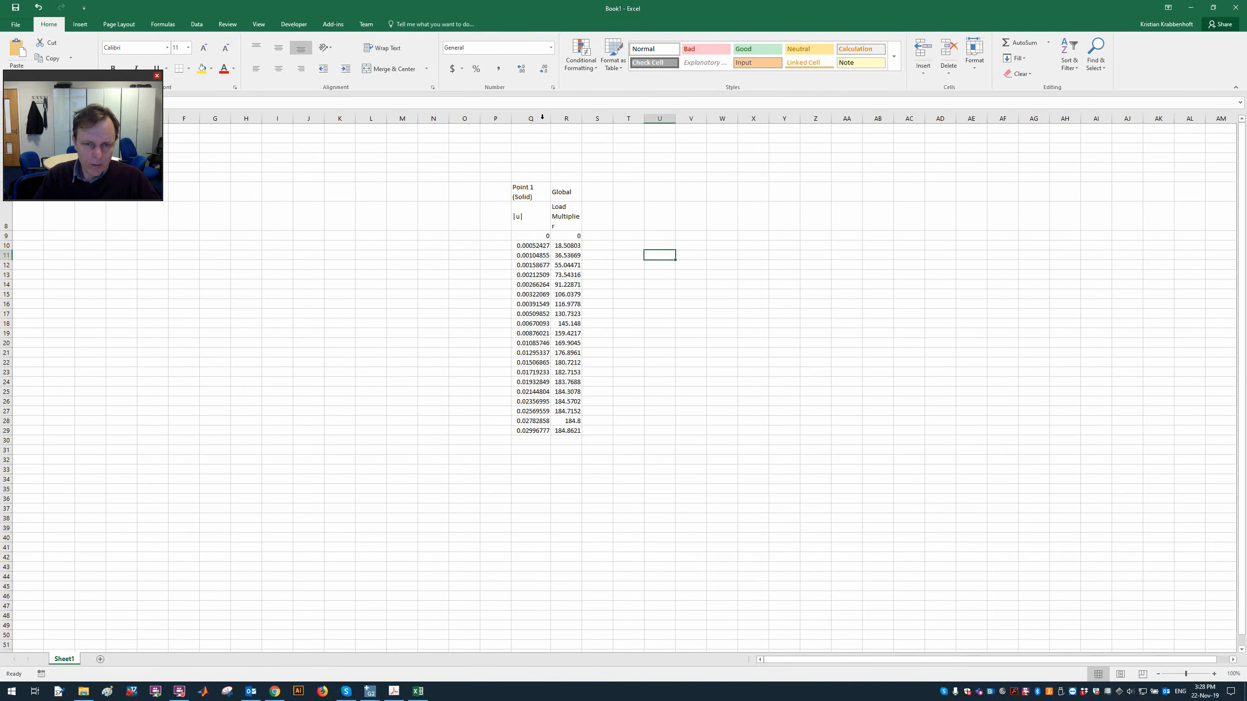
double_click(581, 117)
click(633, 216)
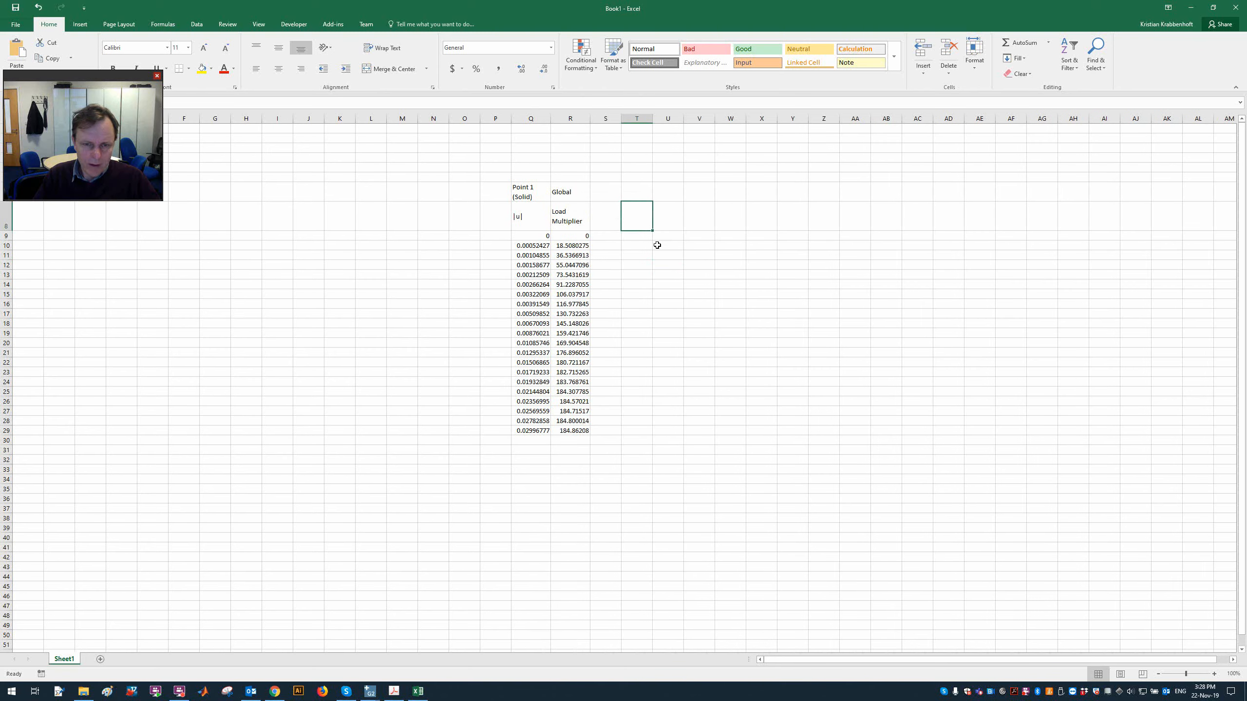
click(663, 271)
click(696, 383)
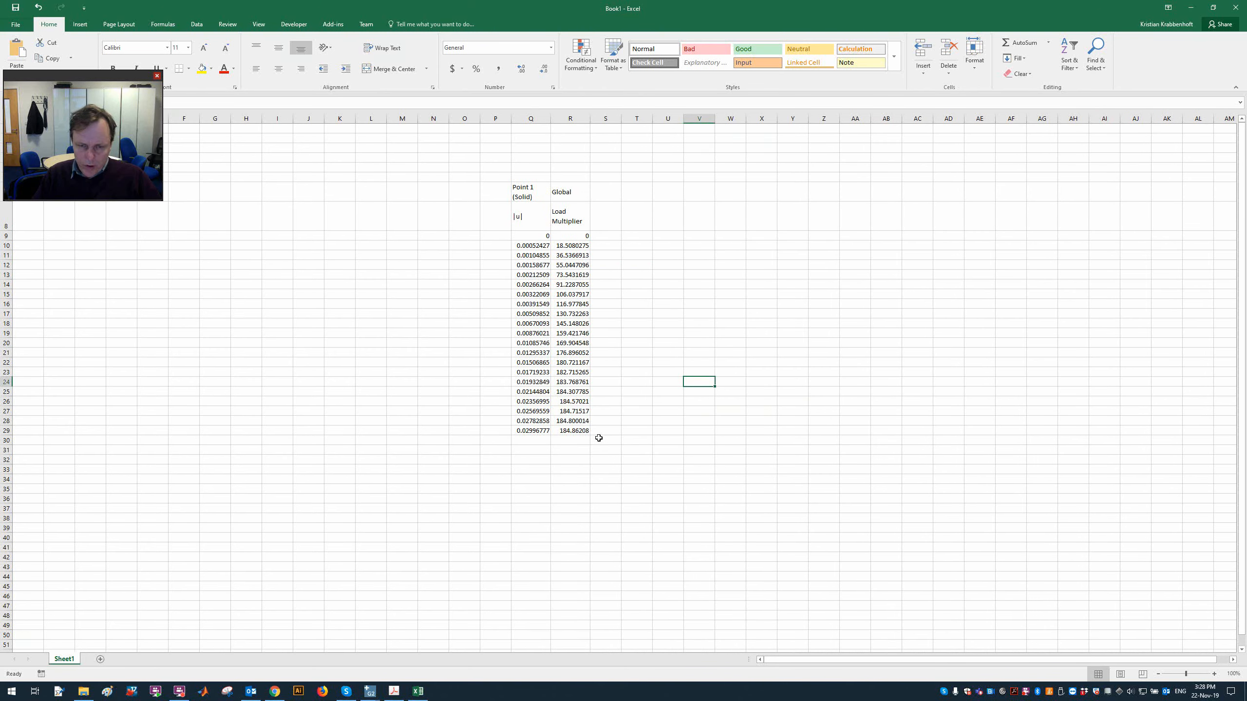
- Switch back to OPTUM G2 and close the X-Y plot window, answering its closing prompt
key(alt+Tab)
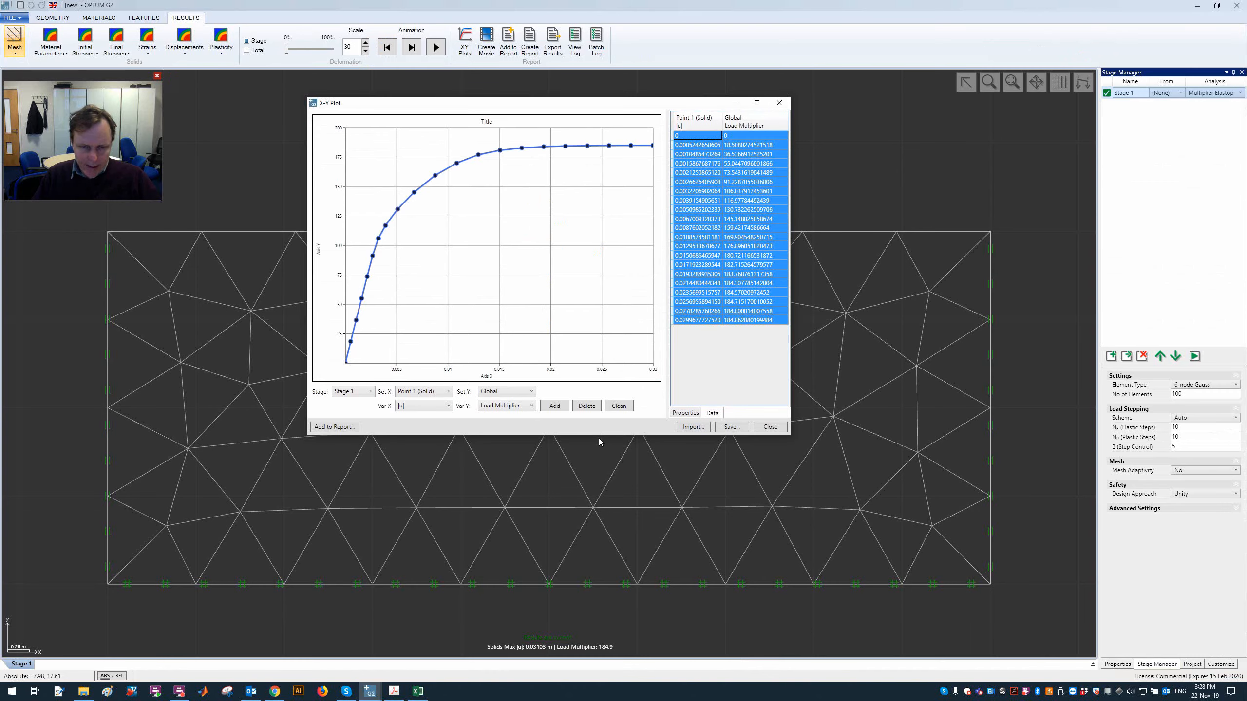
click(771, 428)
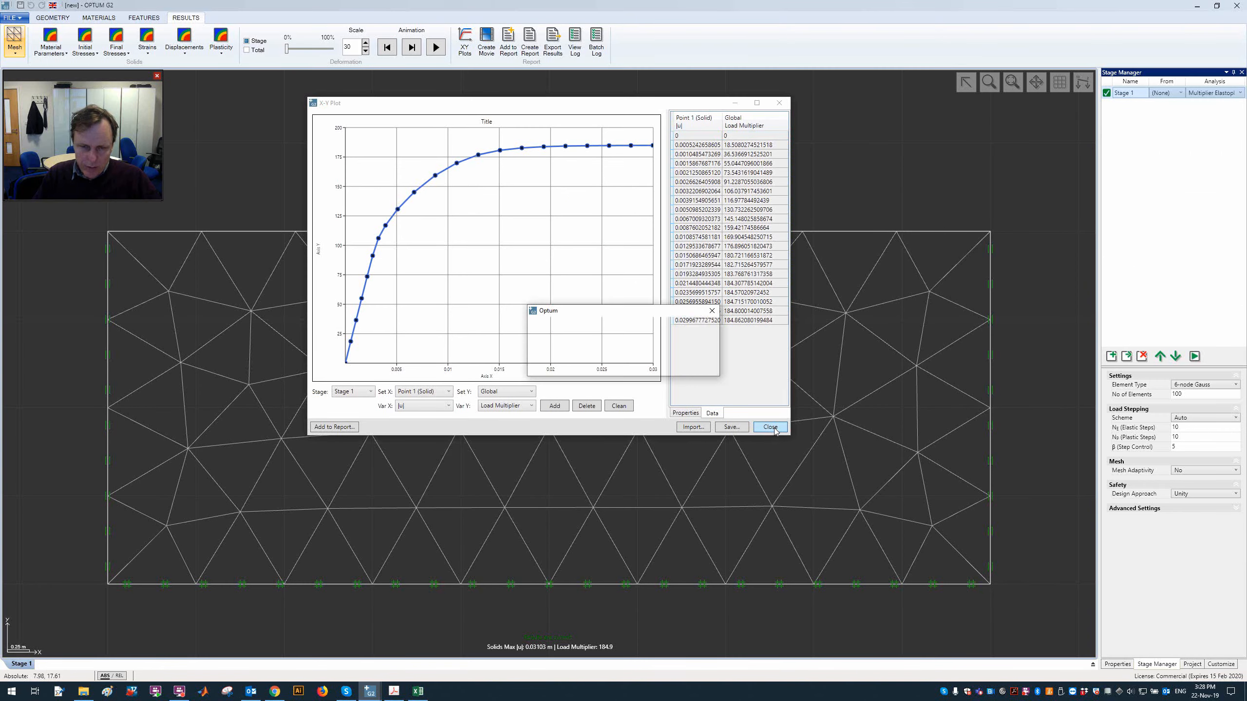
click(664, 369)
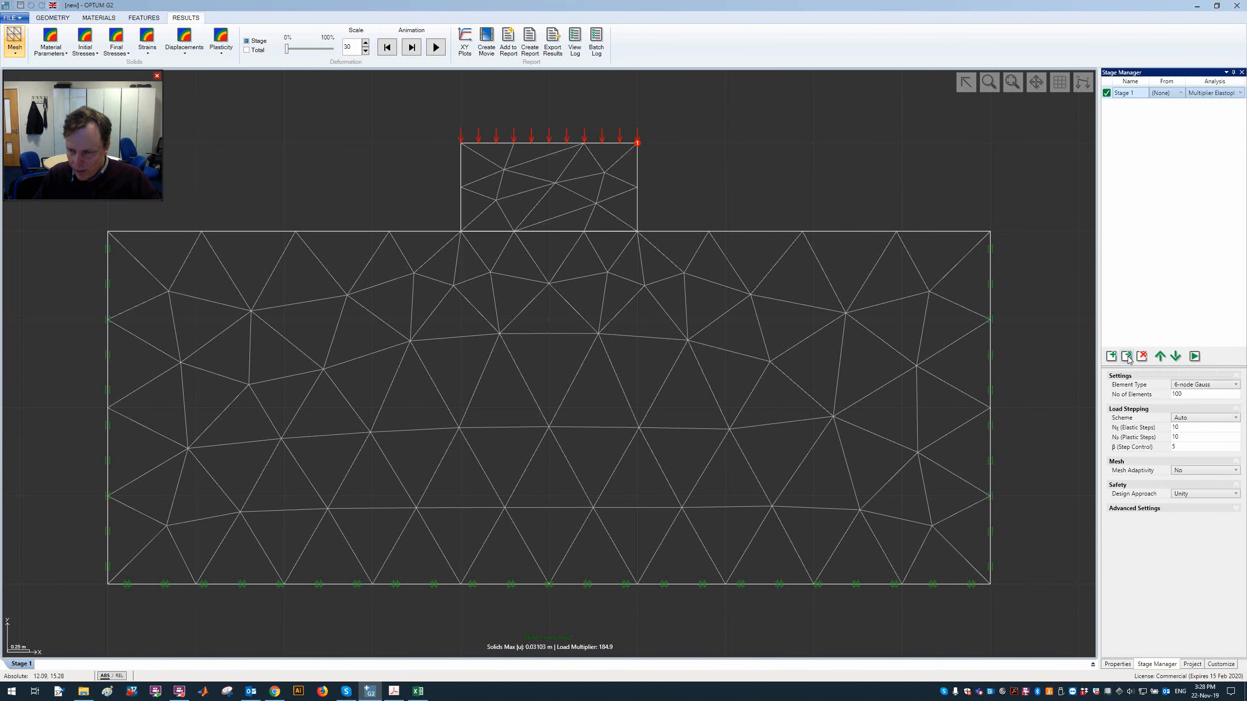
- Clone Stage 1 with a β step control of 2, and clone the new stage with a β step control of 10
click(1127, 357)
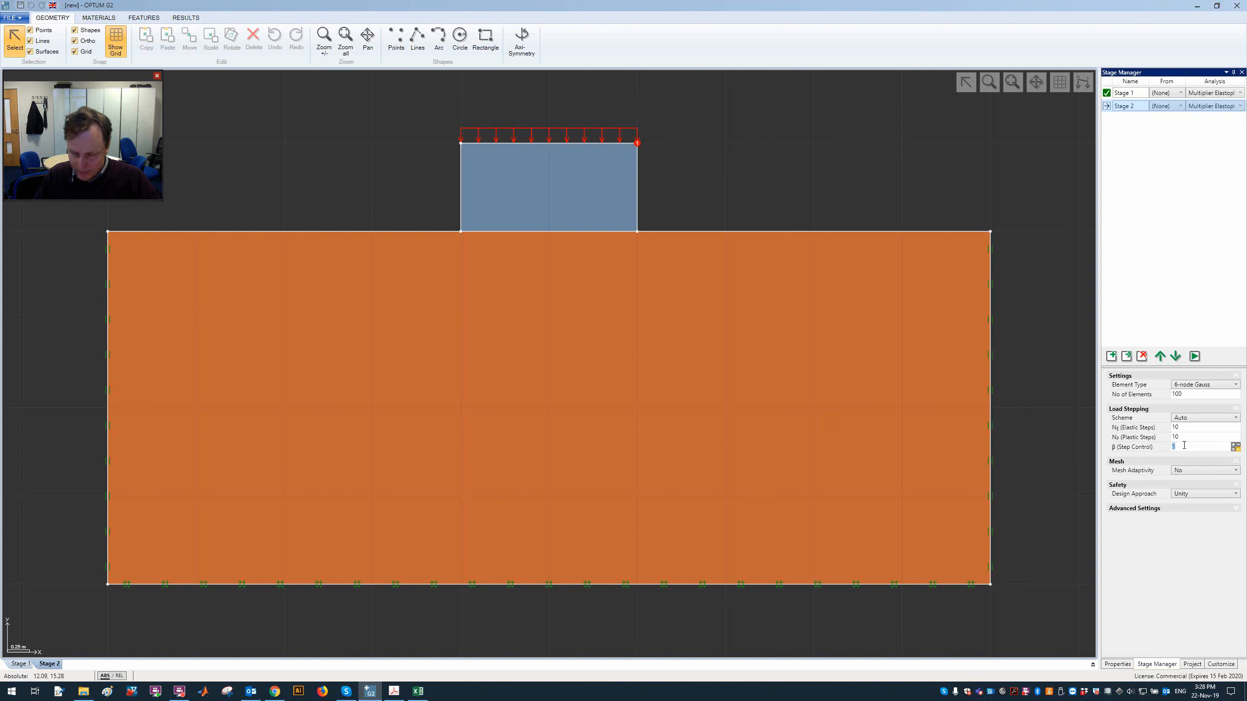
click(1127, 356)
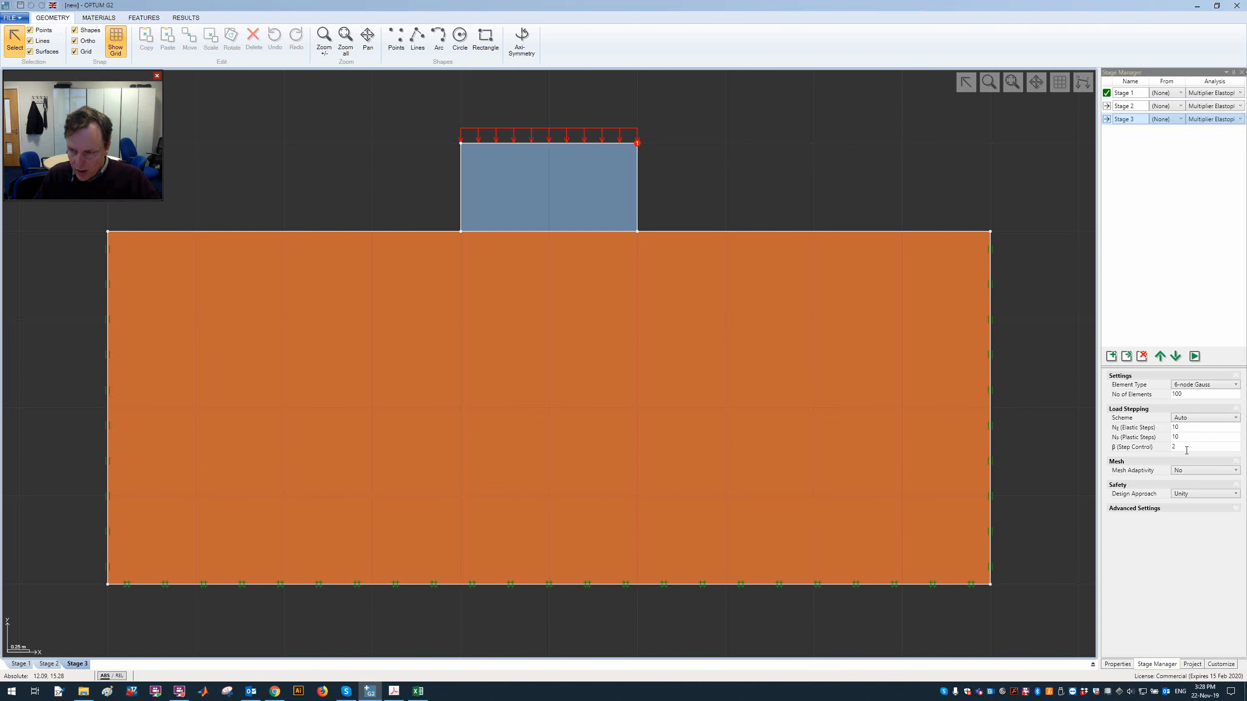
text(0)
key(Tab)
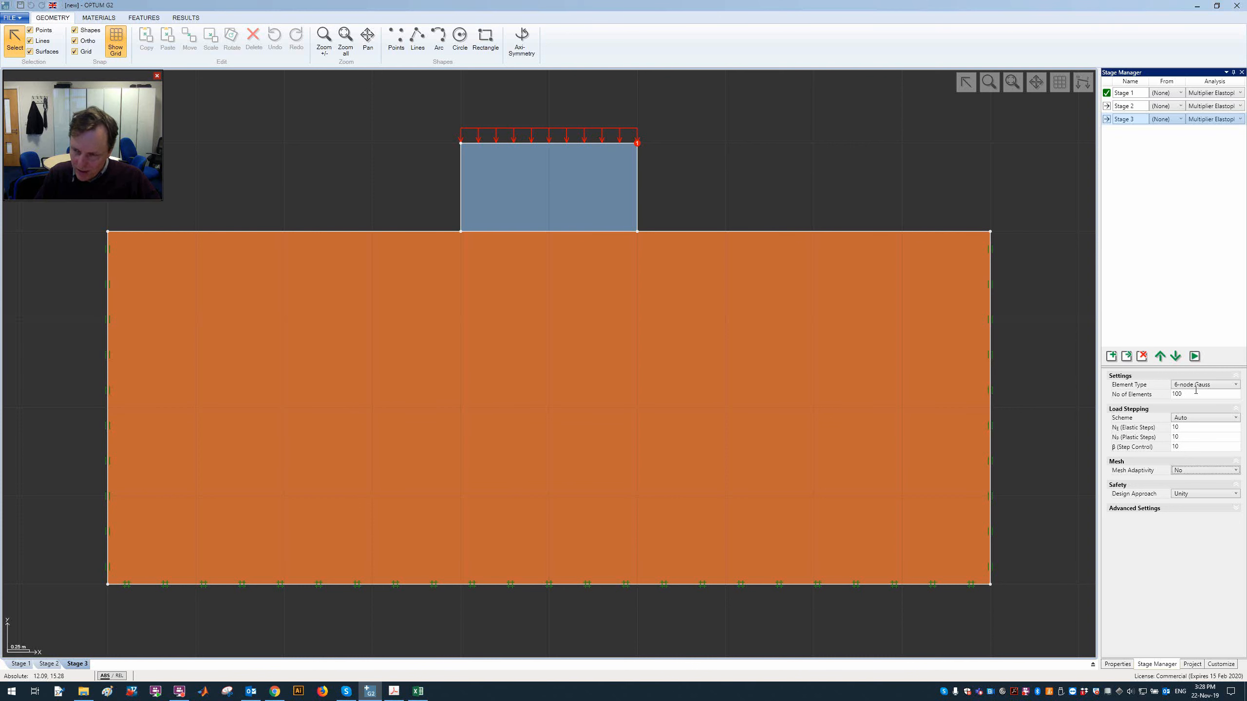
- Run the analyses of Stages 2 and 3 while viewing the analysis plot, and close the run window when done
click(1194, 356)
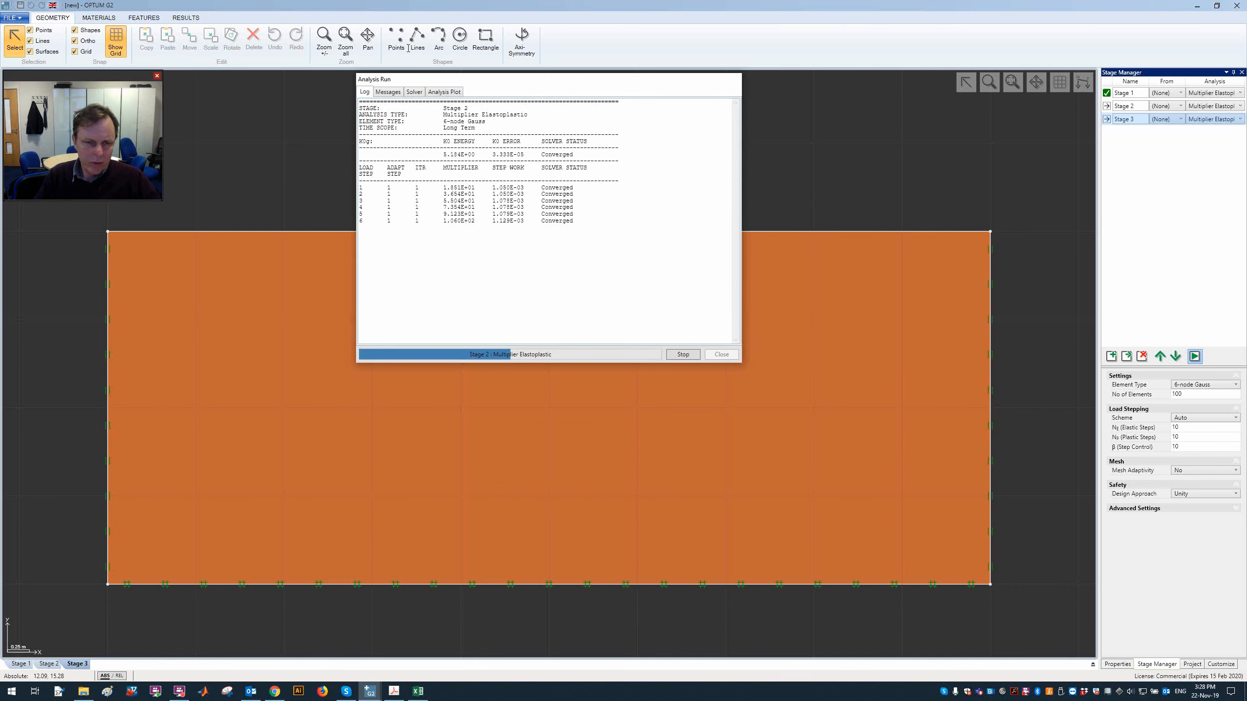
click(449, 92)
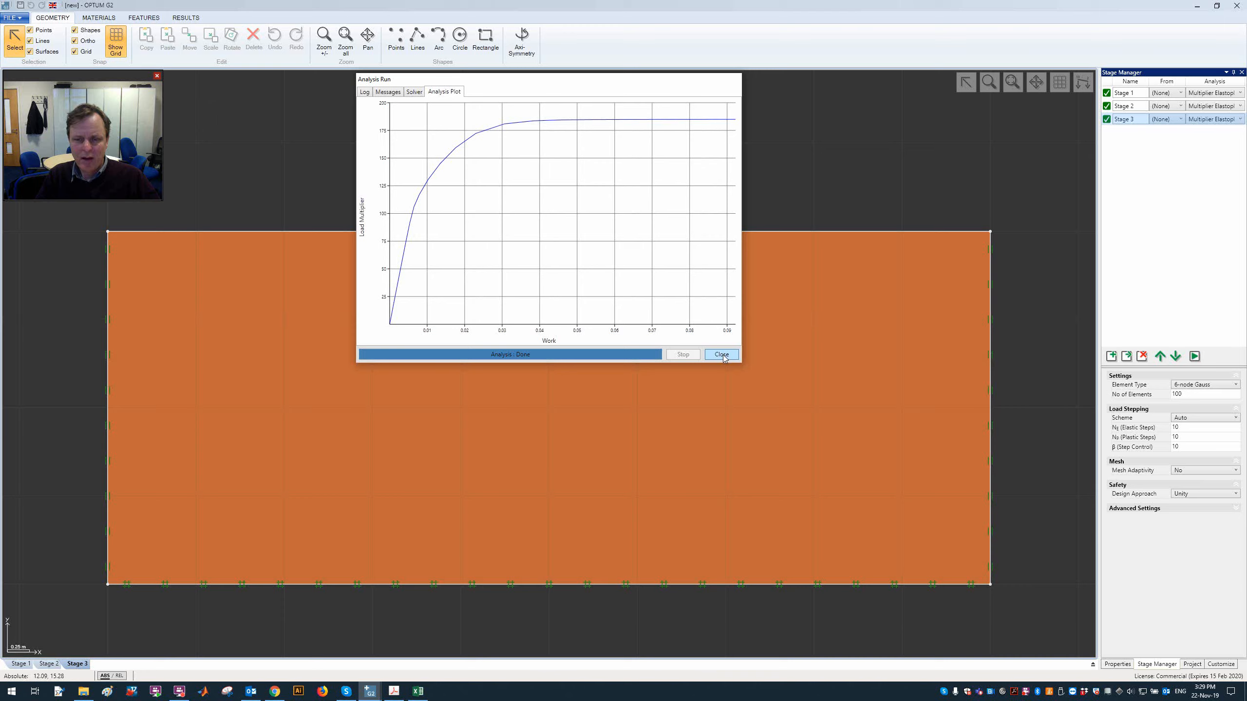
click(722, 354)
- Create an X-Y plot of Stage 1 with |u| at Point 1 (Solid) against the global Load Multiplier
click(464, 49)
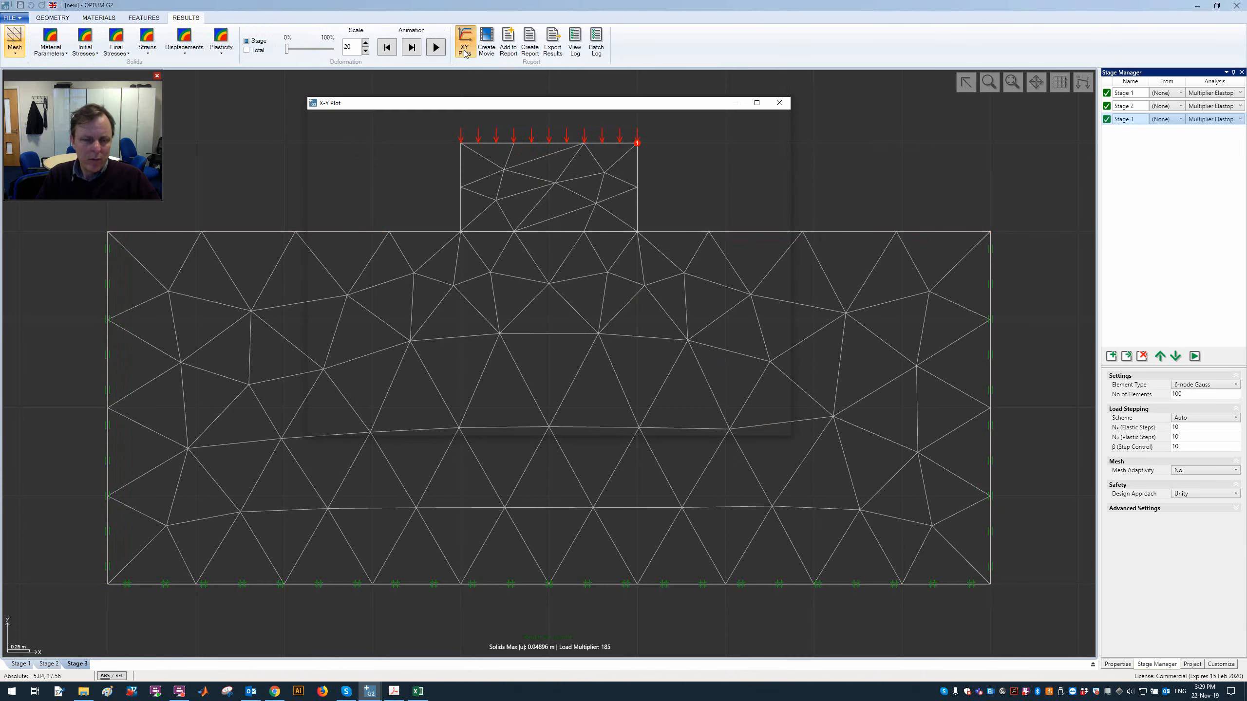
click(447, 392)
click(432, 413)
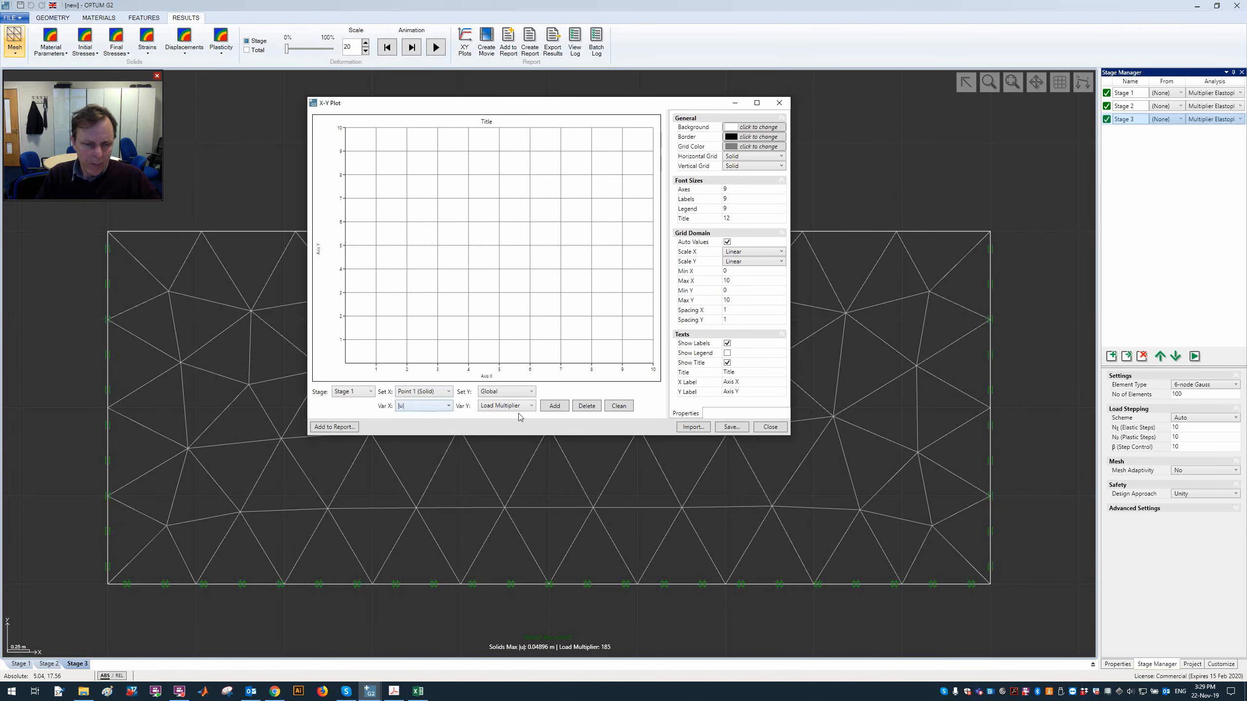
click(554, 406)
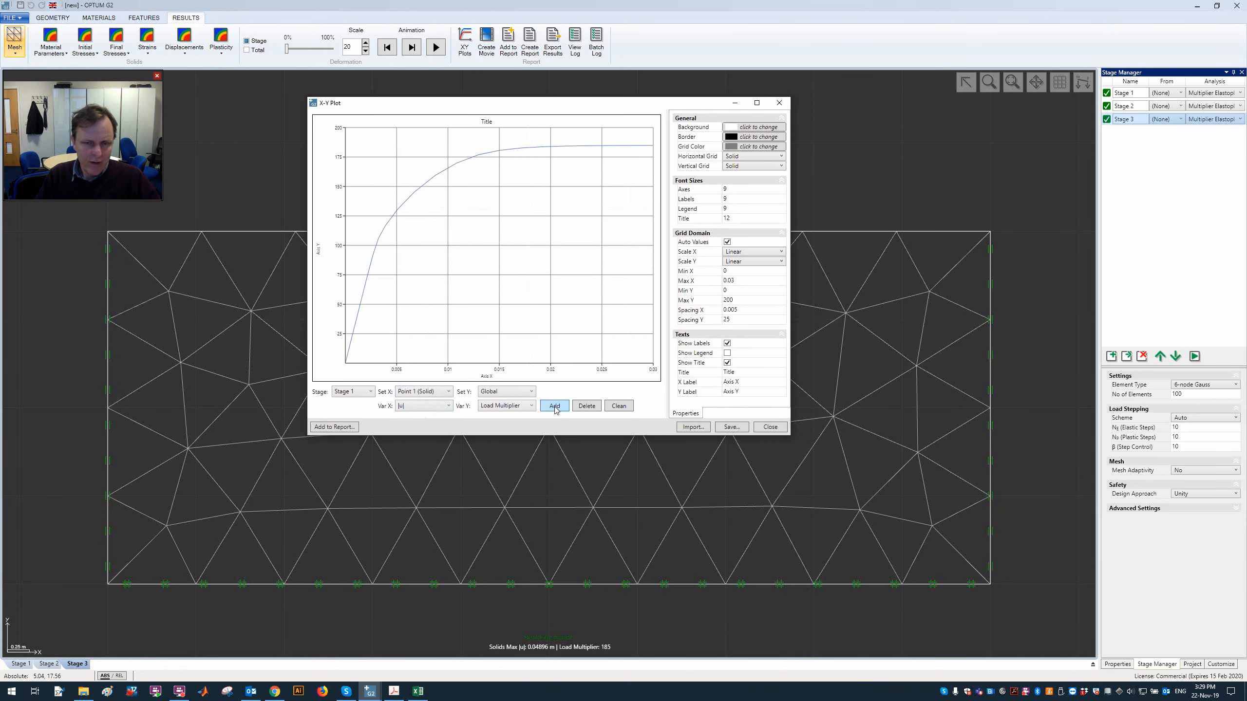
- Add the matching Stage 2 and Stage 3 curves to the plot for comparison, and close the plot window without saving
click(365, 393)
click(354, 408)
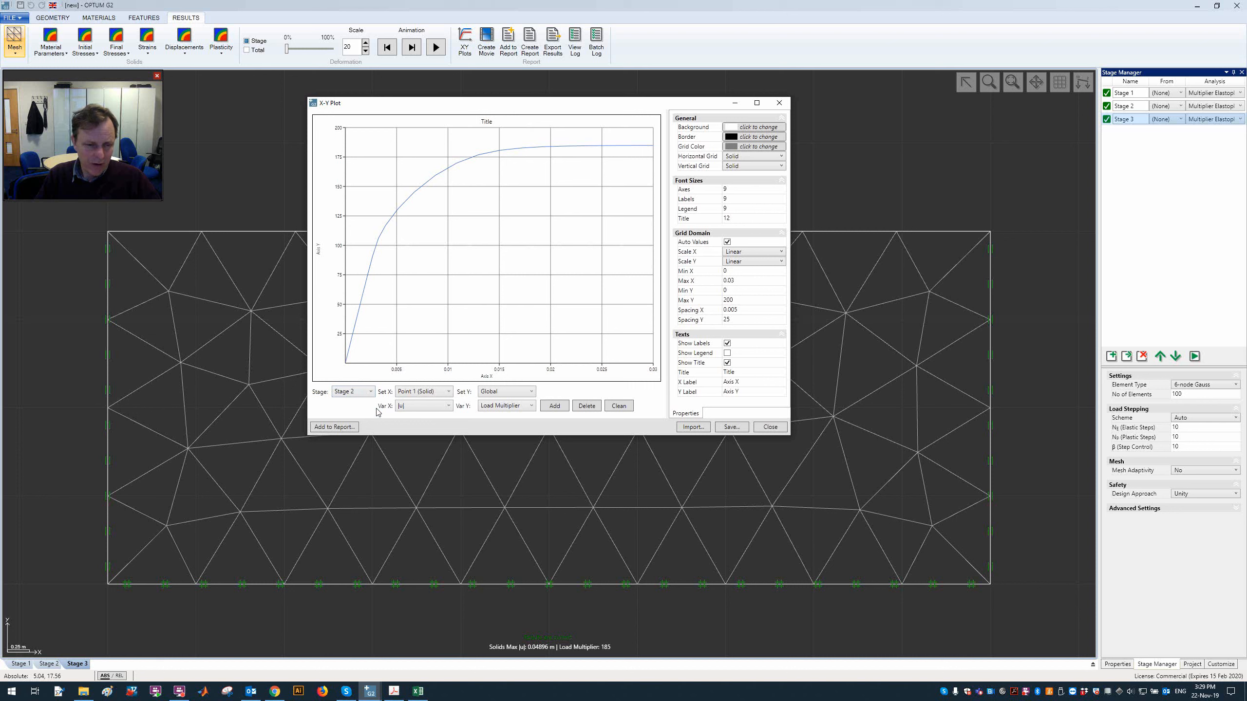
click(554, 406)
click(366, 392)
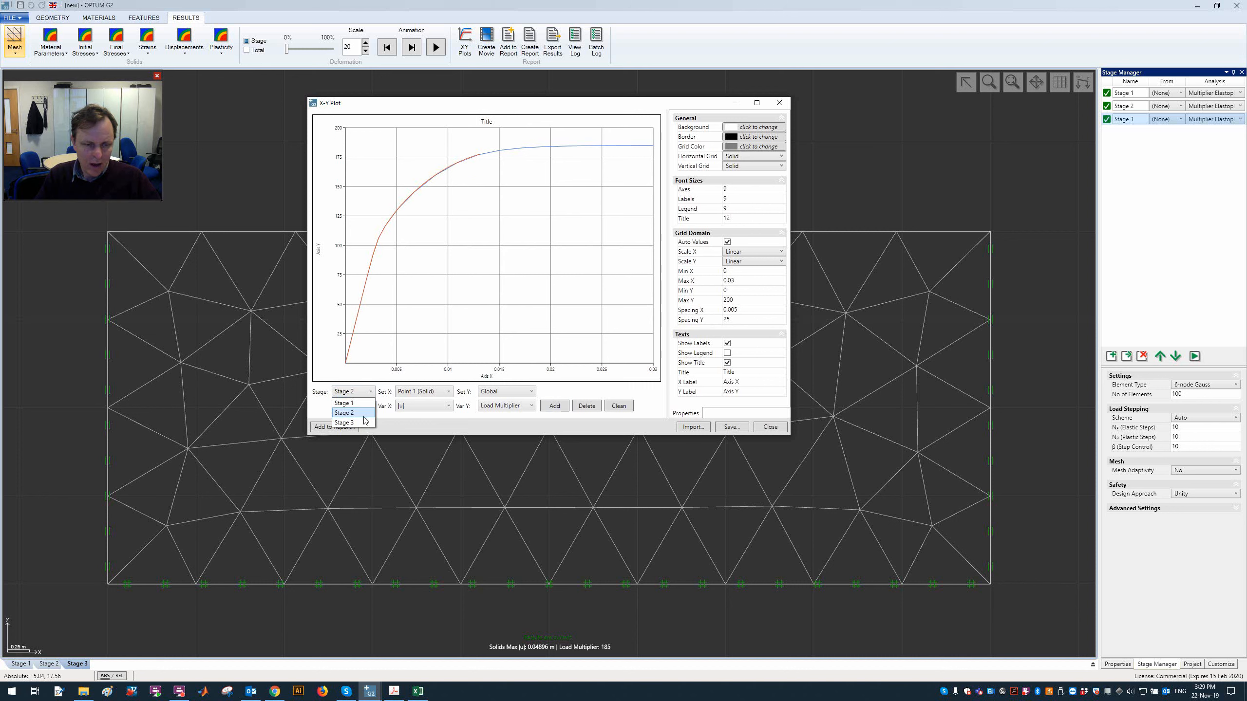
click(364, 418)
click(555, 406)
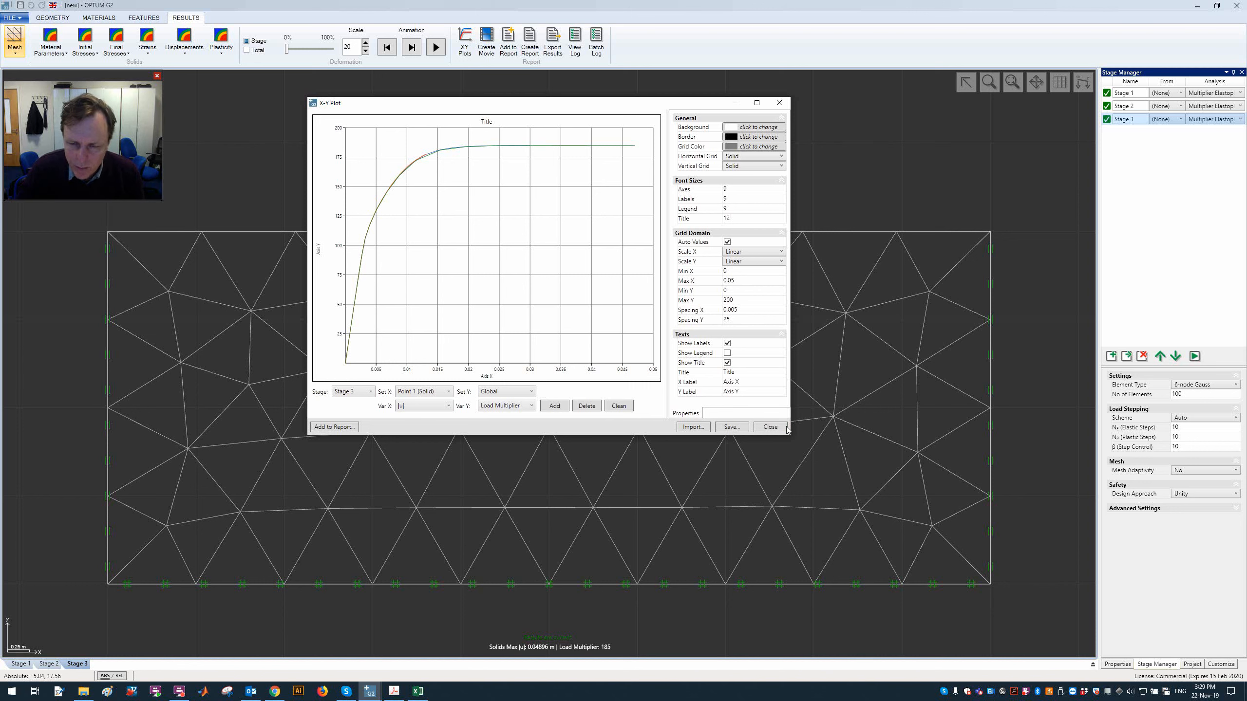
click(770, 427)
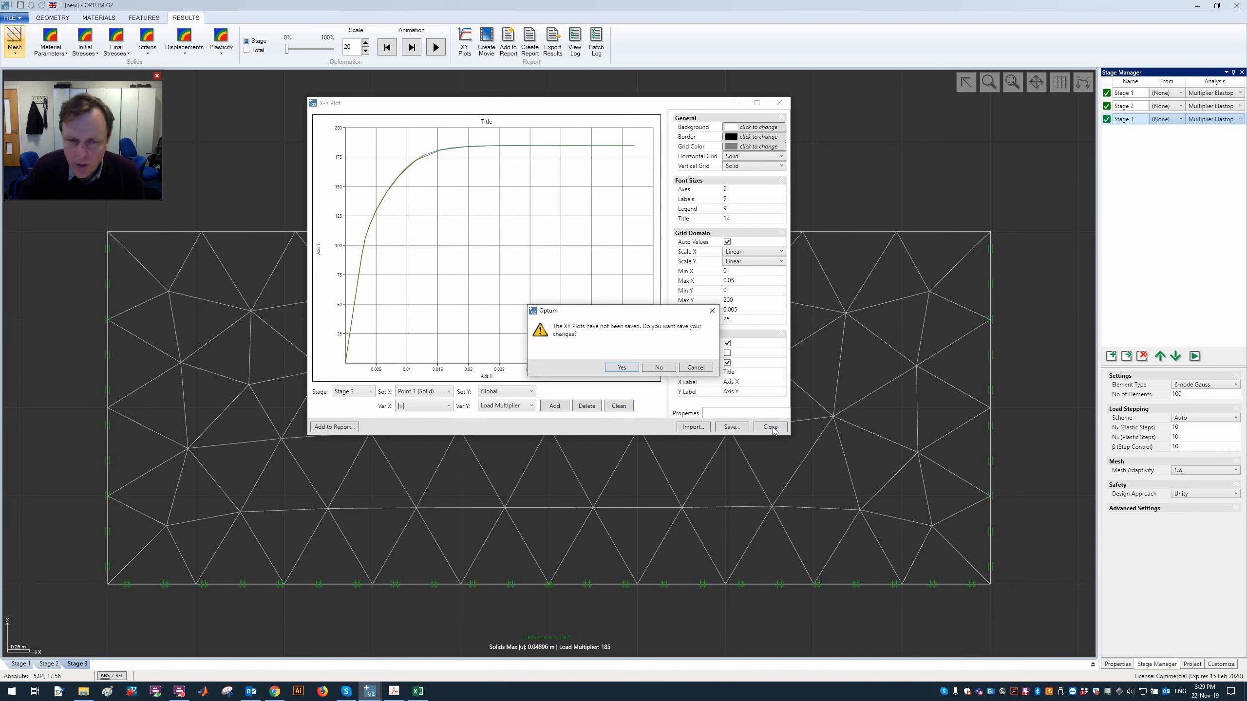
click(657, 370)
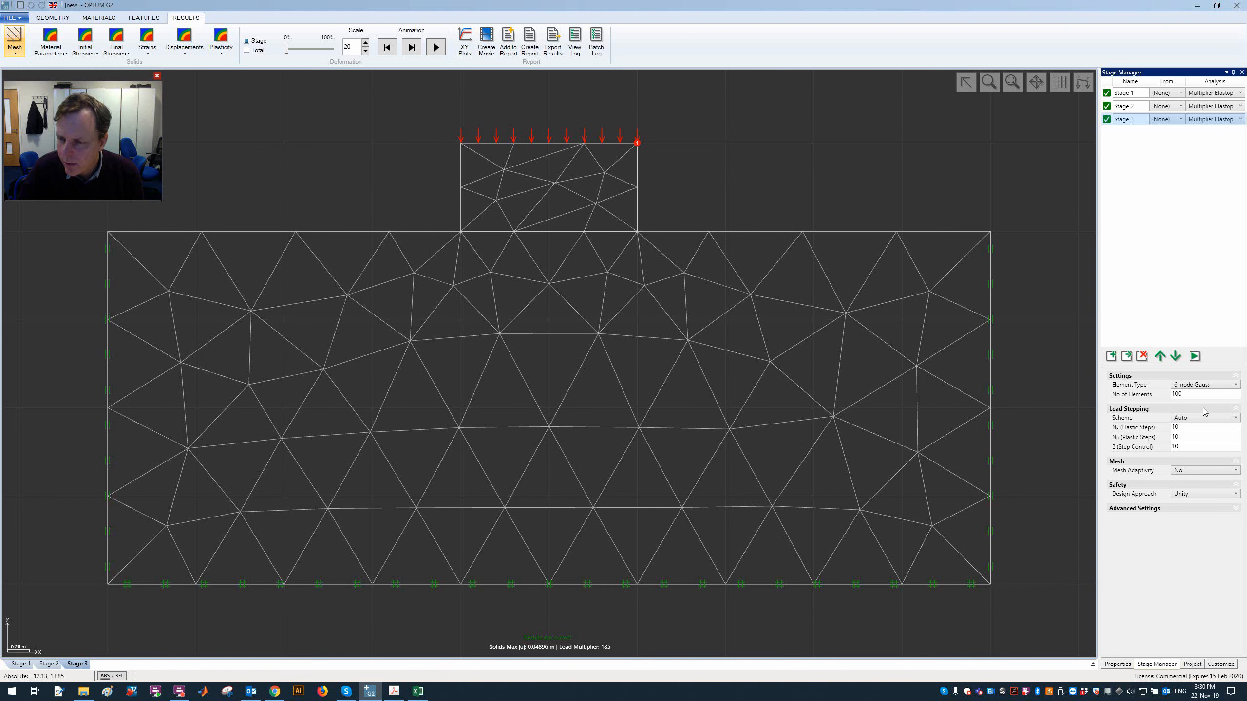
- Clone Stage 1, move the copy below Stage 3, and set its load stepping scheme to Target
click(1129, 93)
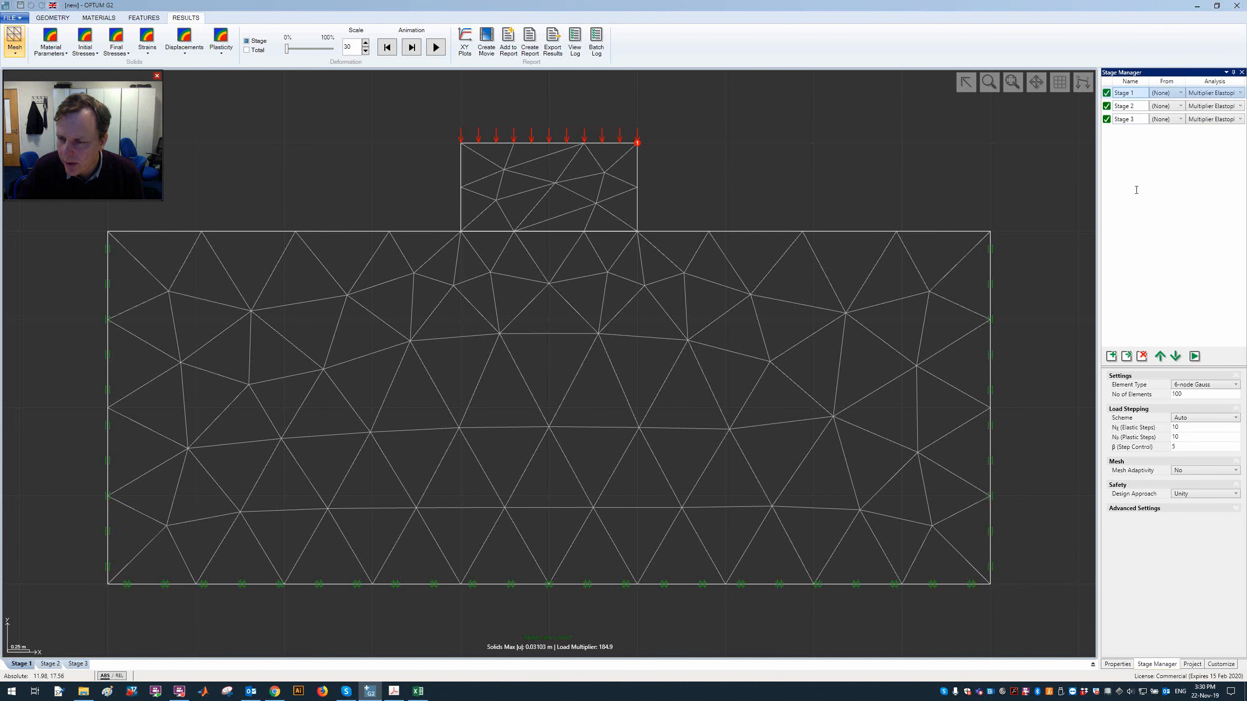
click(1127, 358)
click(1176, 363)
click(1176, 362)
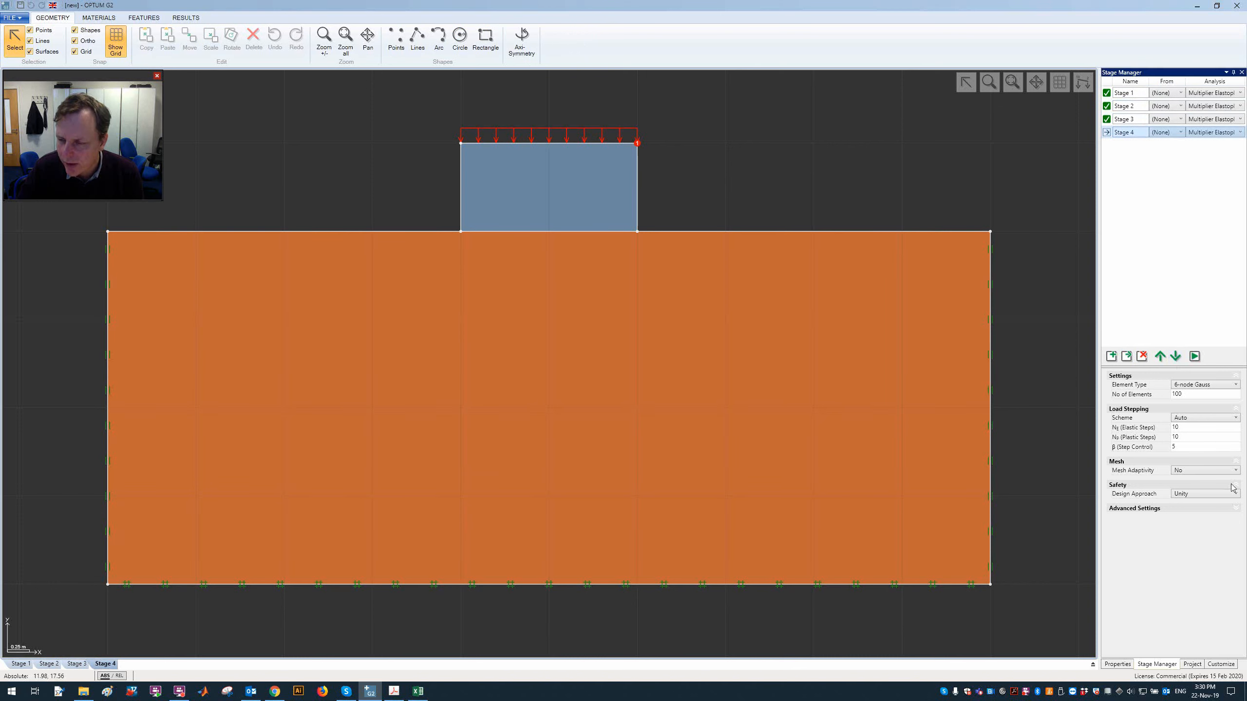
click(1209, 421)
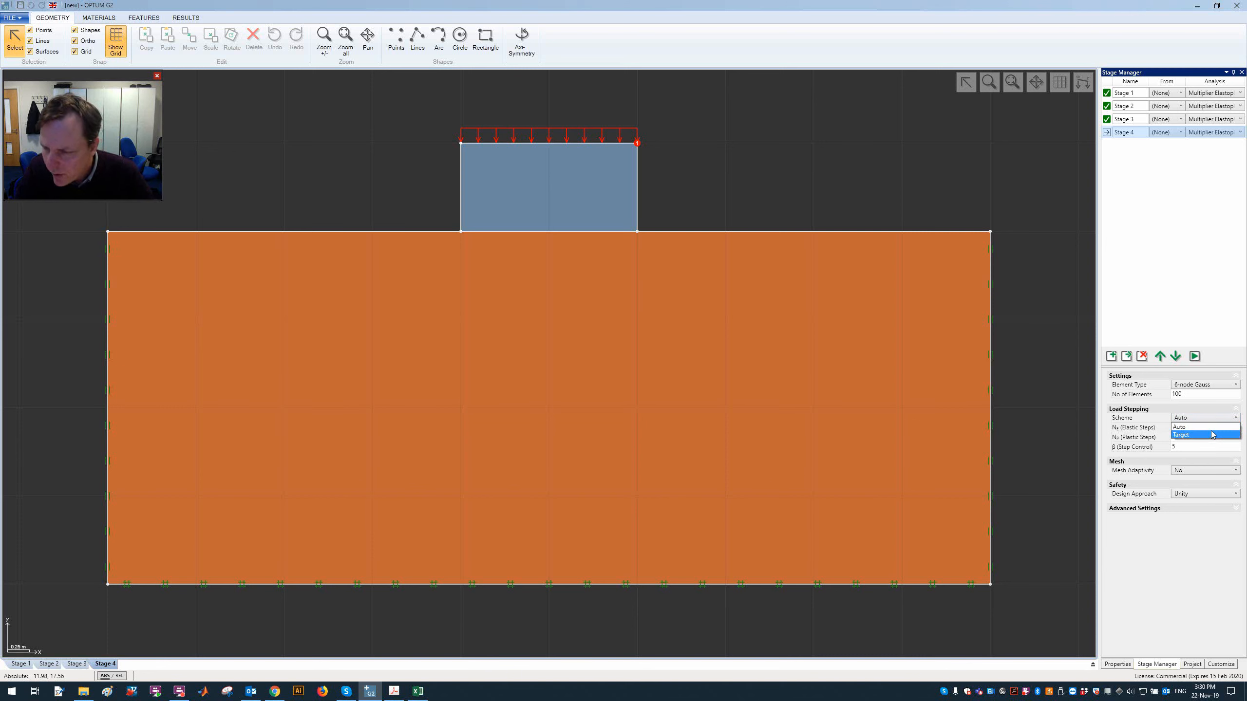
click(1211, 434)
click(1205, 435)
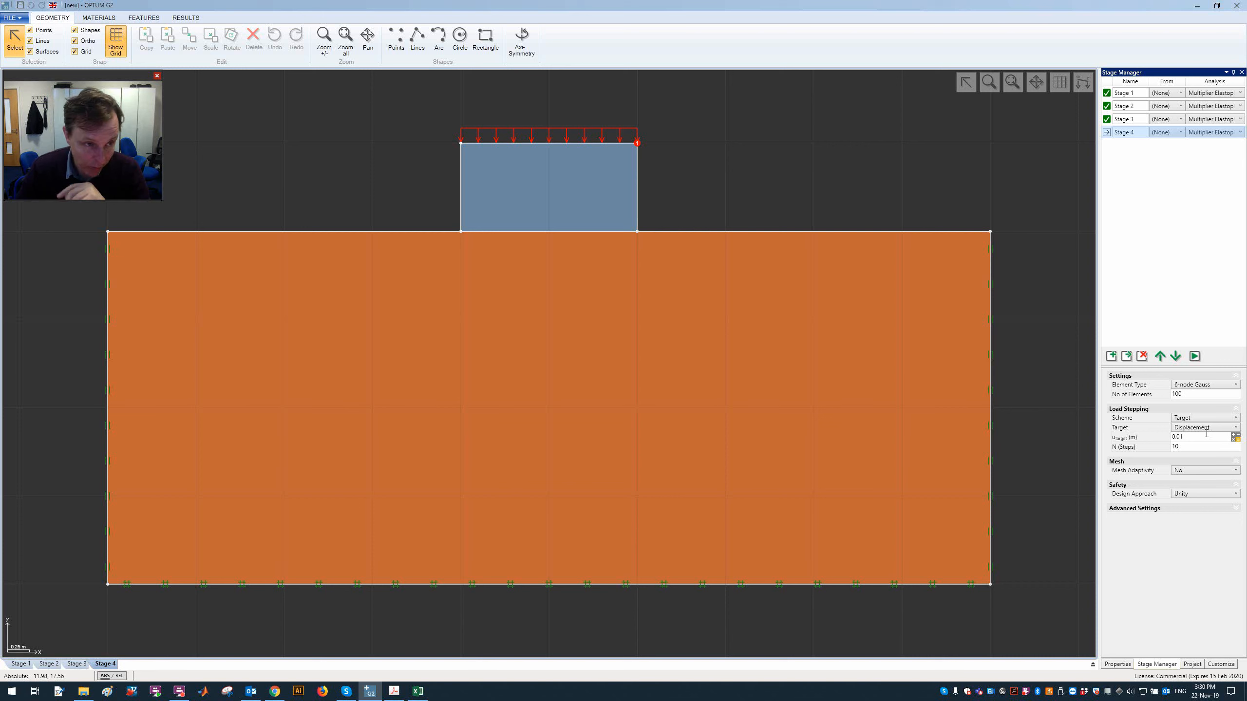
- Check the Control property of the result point at the footing's upper-right corner, keeping it at Yes
click(637, 143)
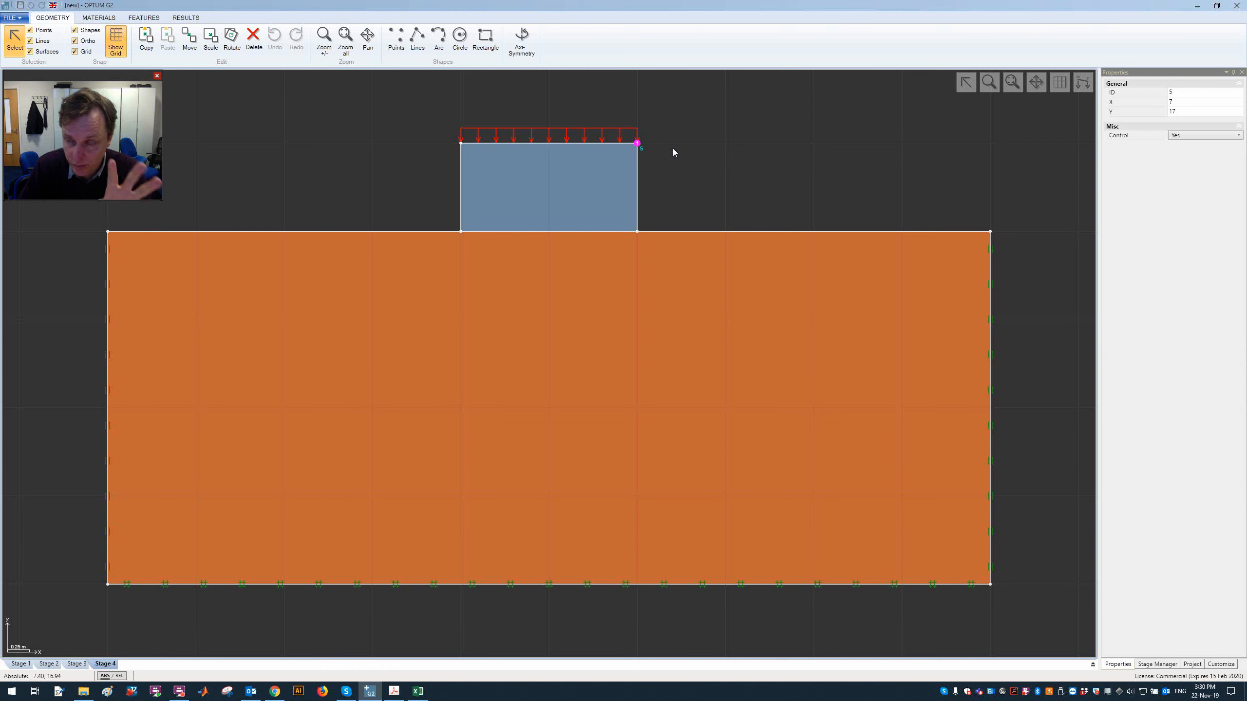
click(1216, 137)
click(1215, 136)
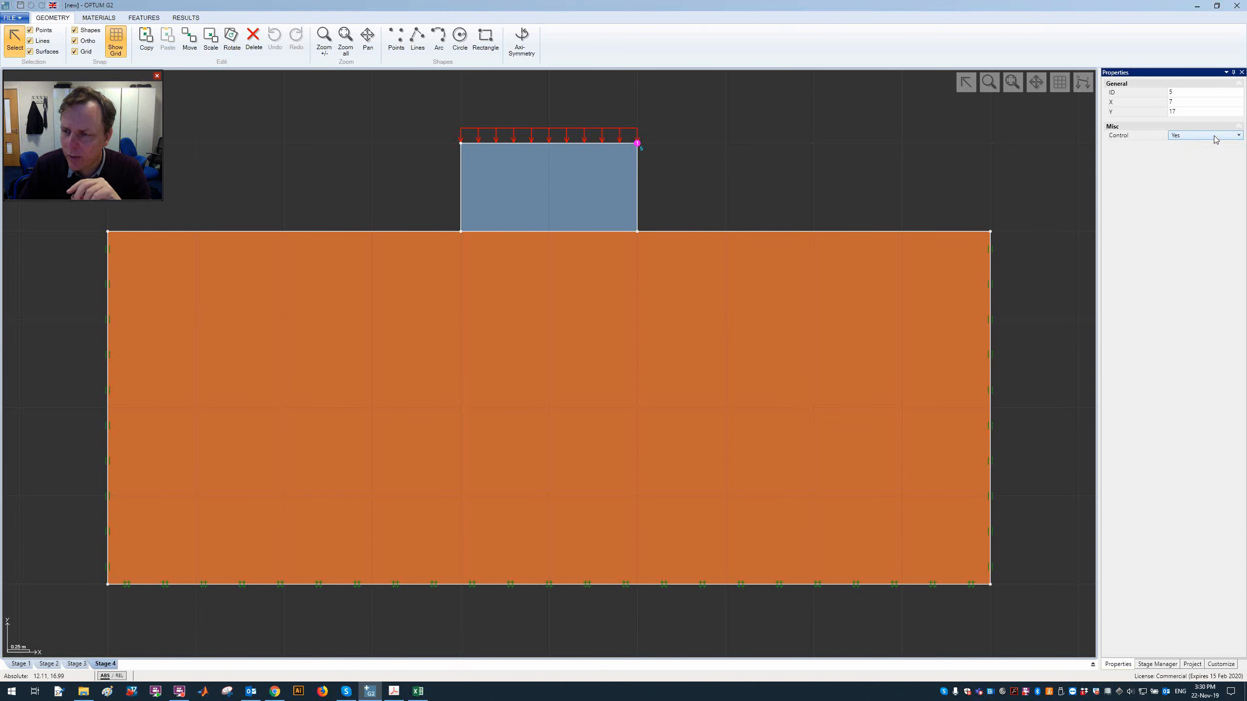
click(1215, 137)
click(1215, 138)
click(829, 111)
- Place a second result point in the soil below and slightly right of the footing, at about X 7.27, Y 15.18
click(143, 17)
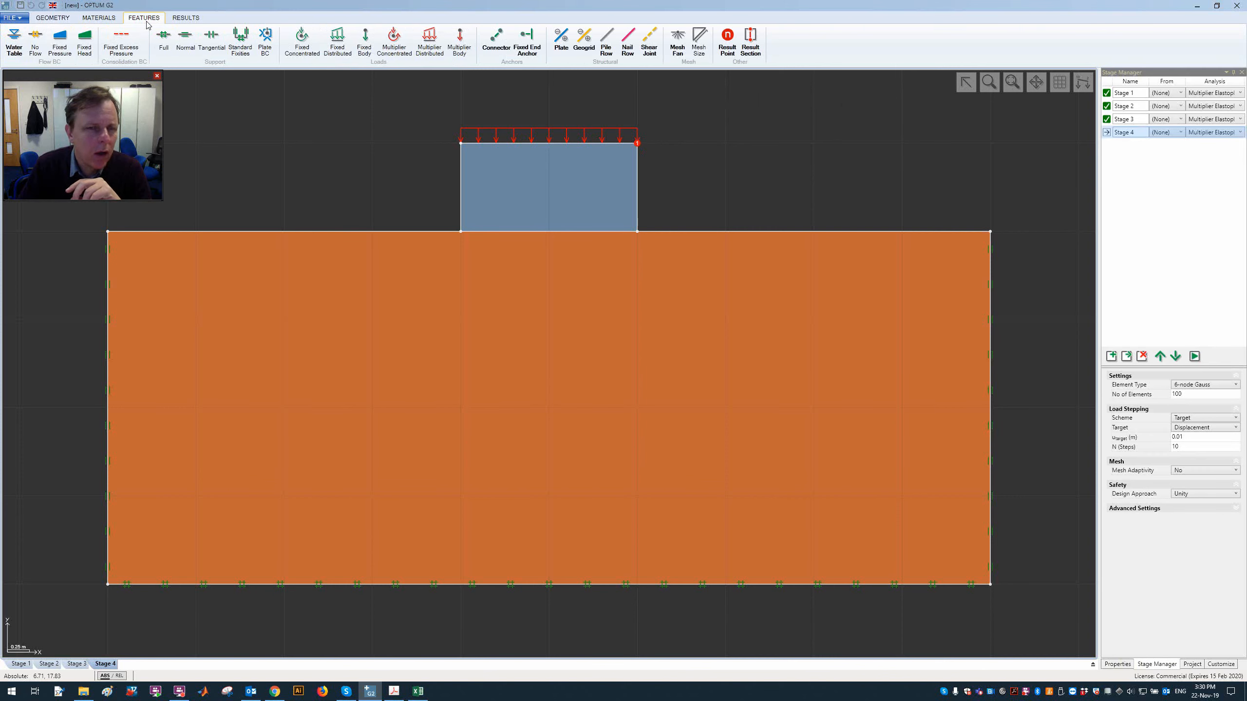
click(727, 42)
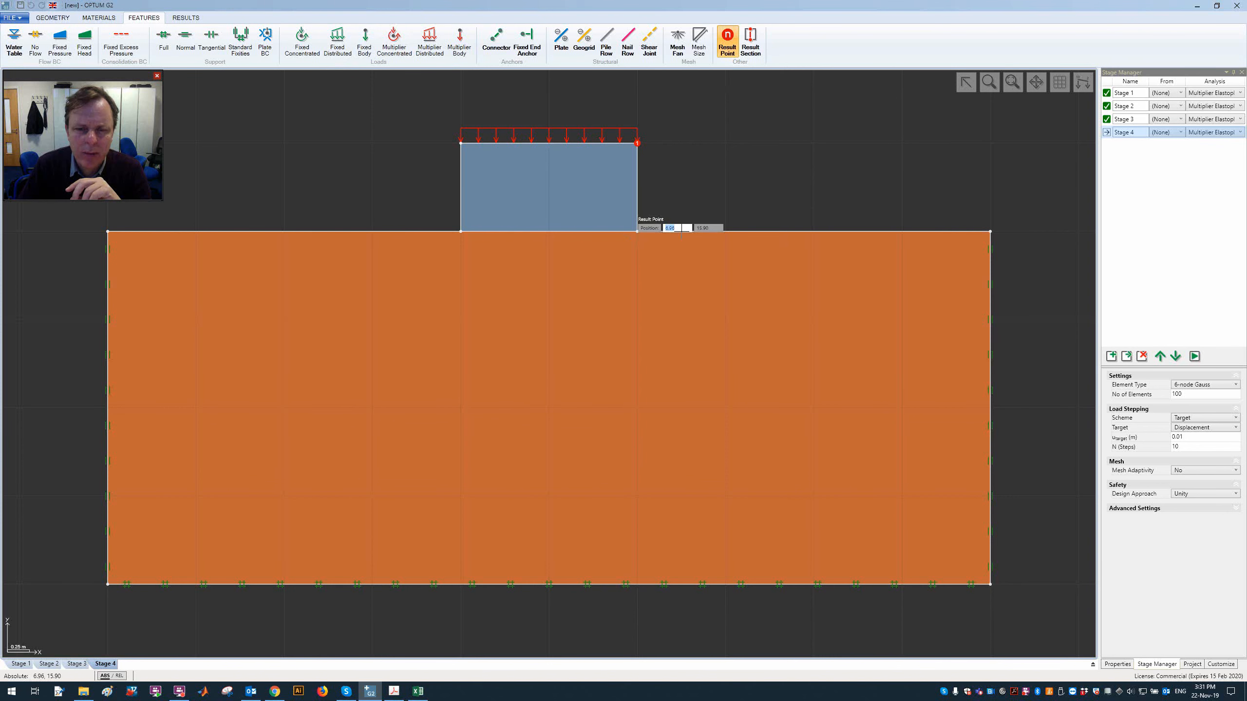
click(661, 303)
key(Escape)
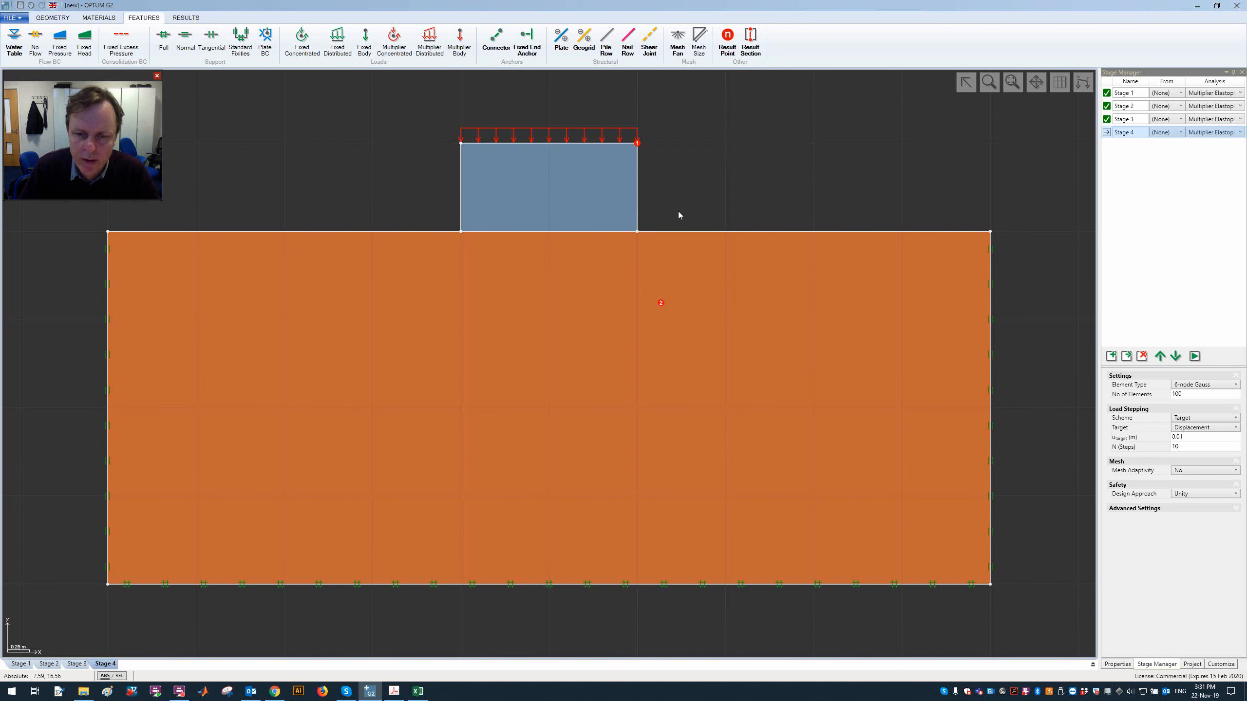
- Check the corner result point's properties and set Control to No for the result point in the soil
click(637, 144)
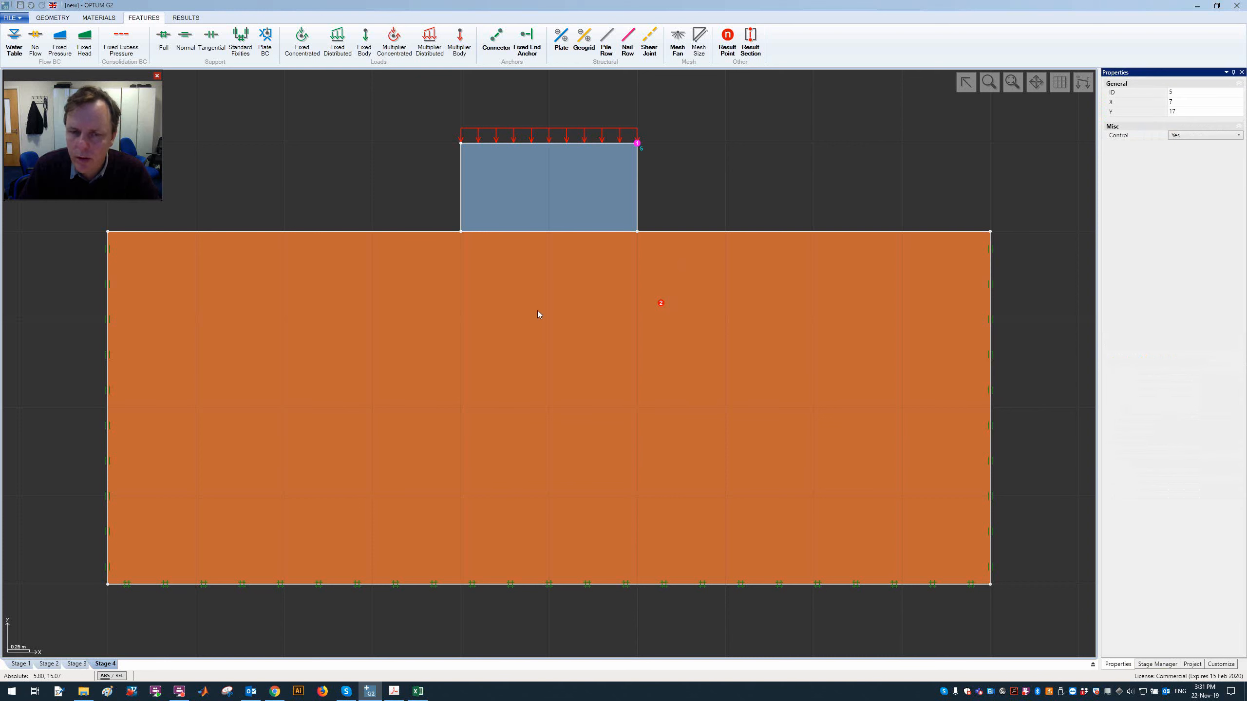
click(661, 303)
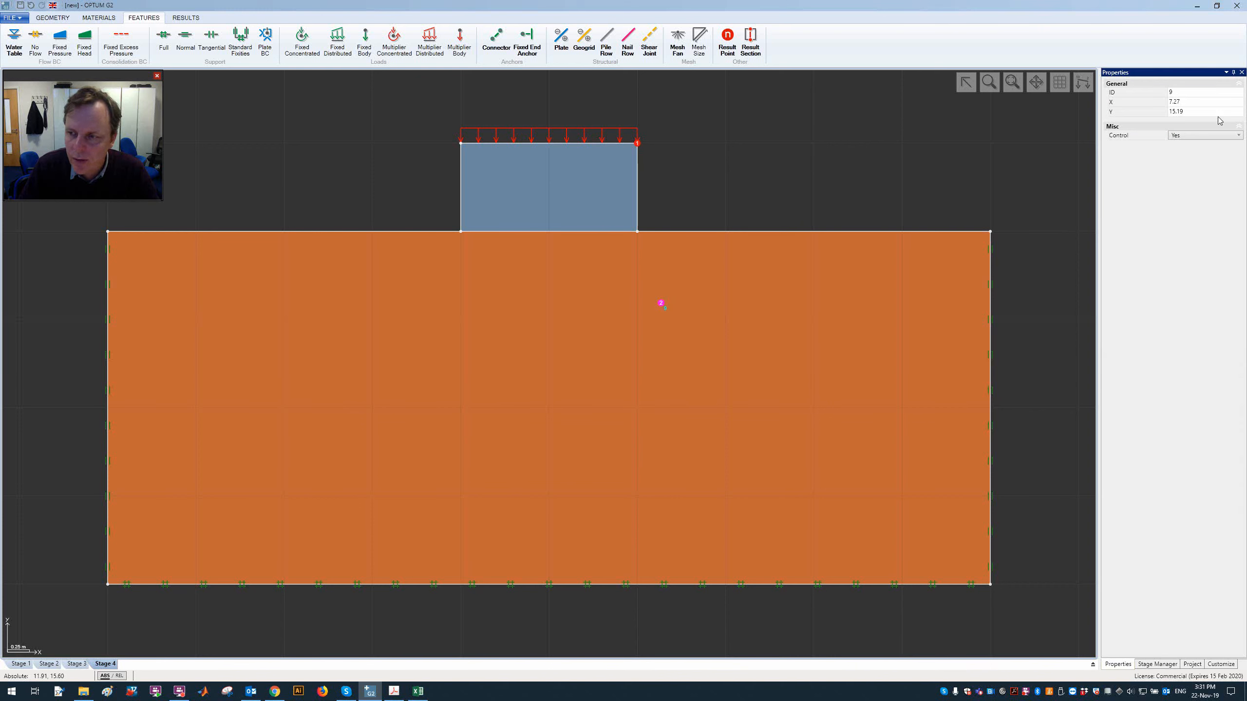
click(1208, 137)
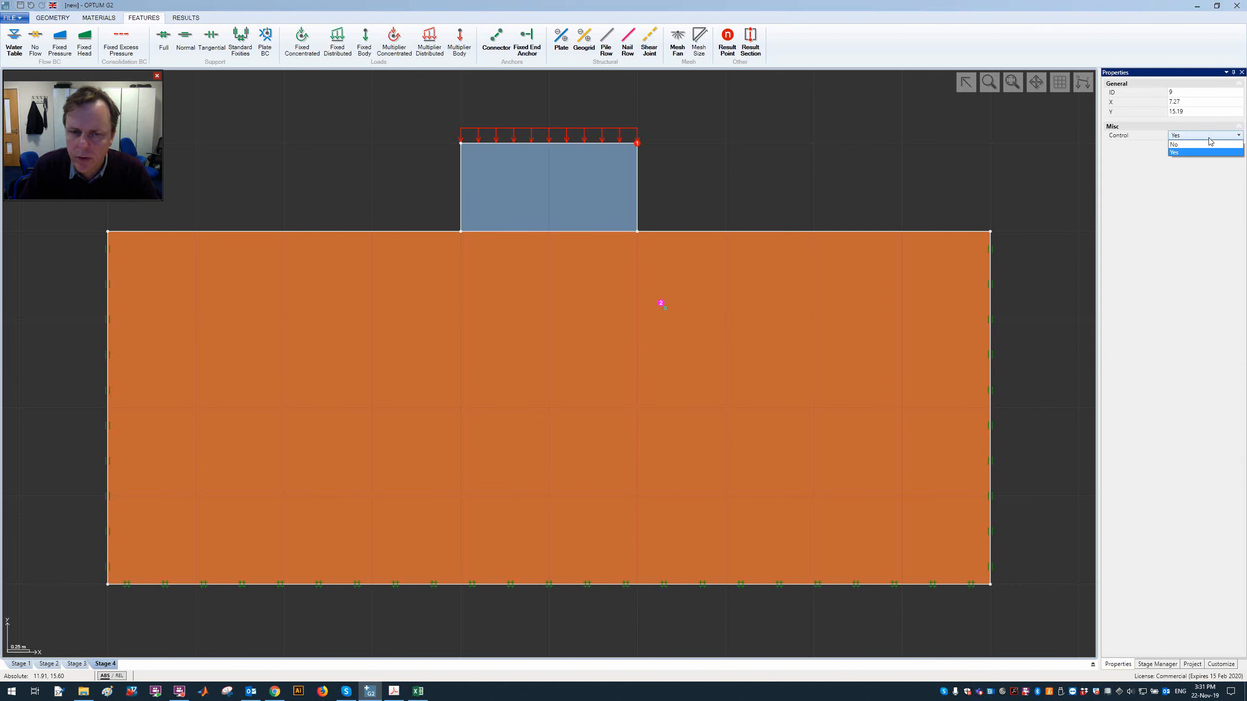
click(1208, 152)
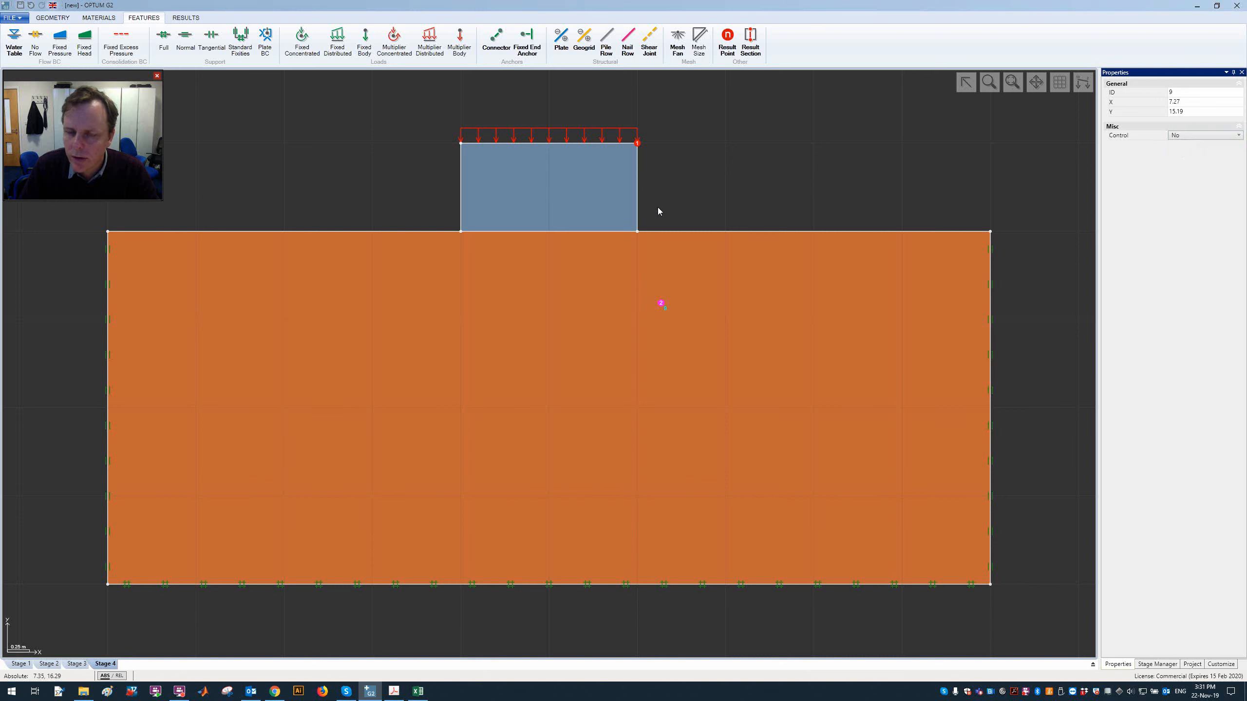
- Delete the result point in the soil and recheck the properties of the footing's corner result point
click(658, 207)
click(661, 303)
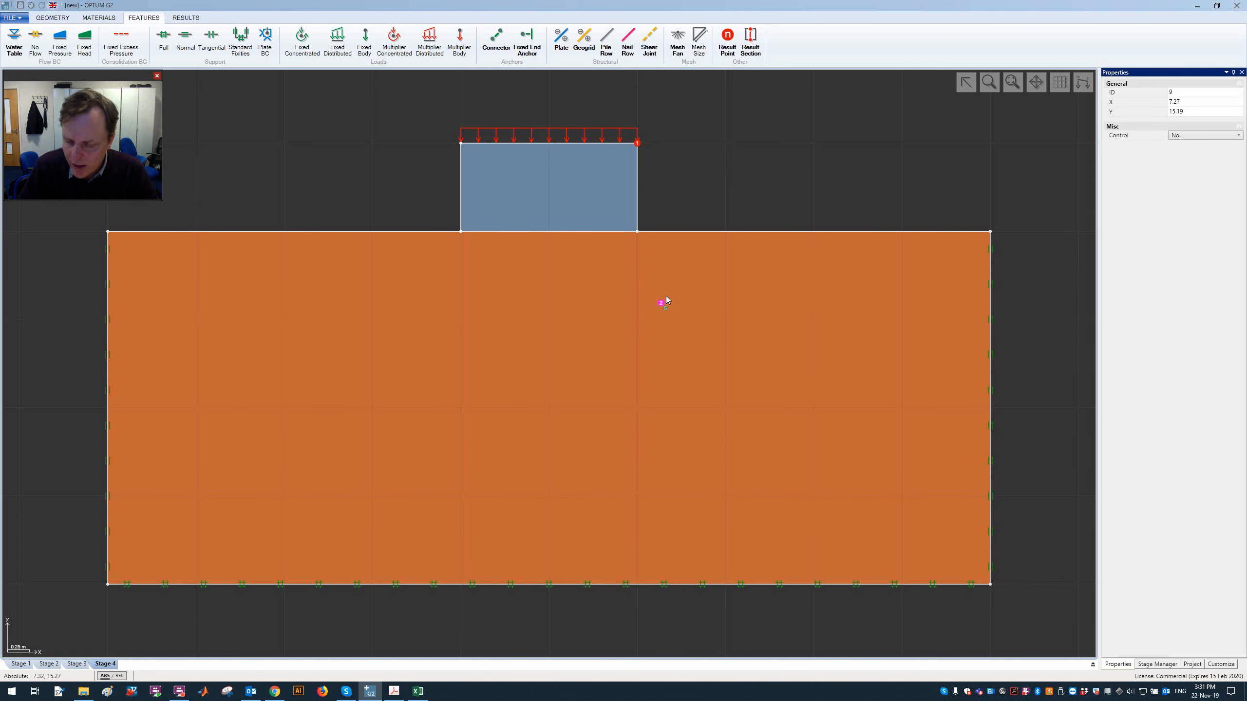
key(Delete)
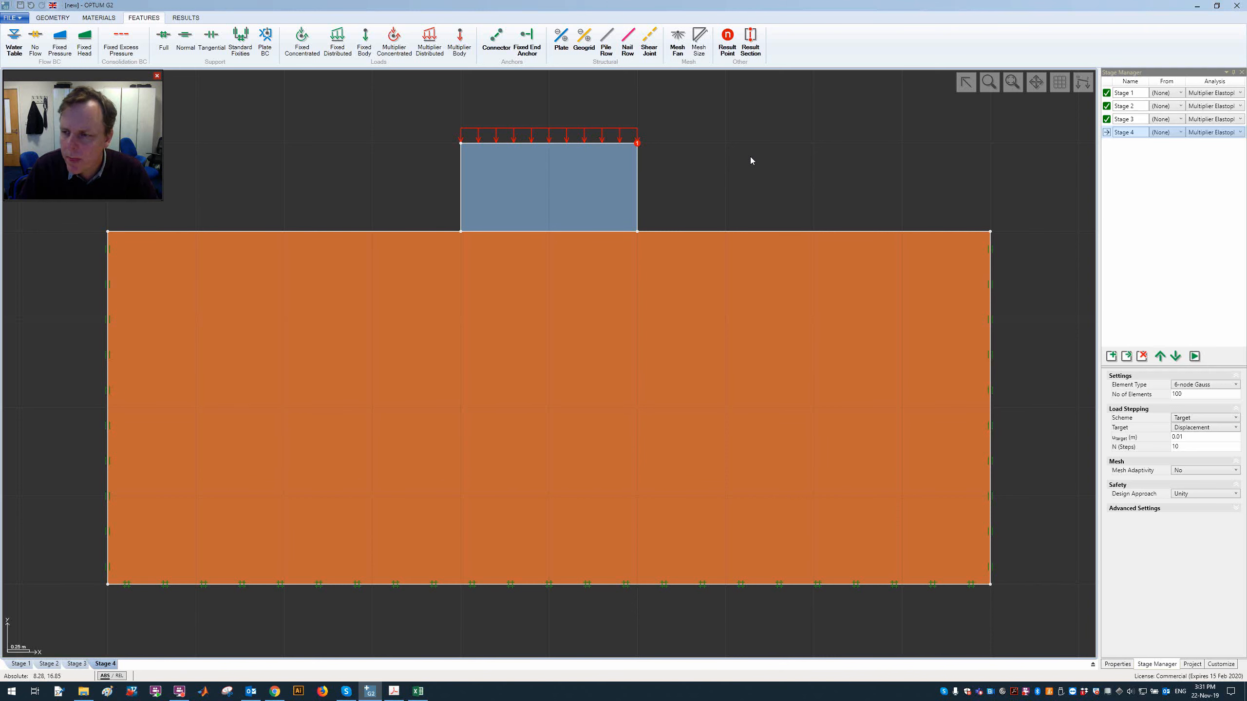
click(638, 143)
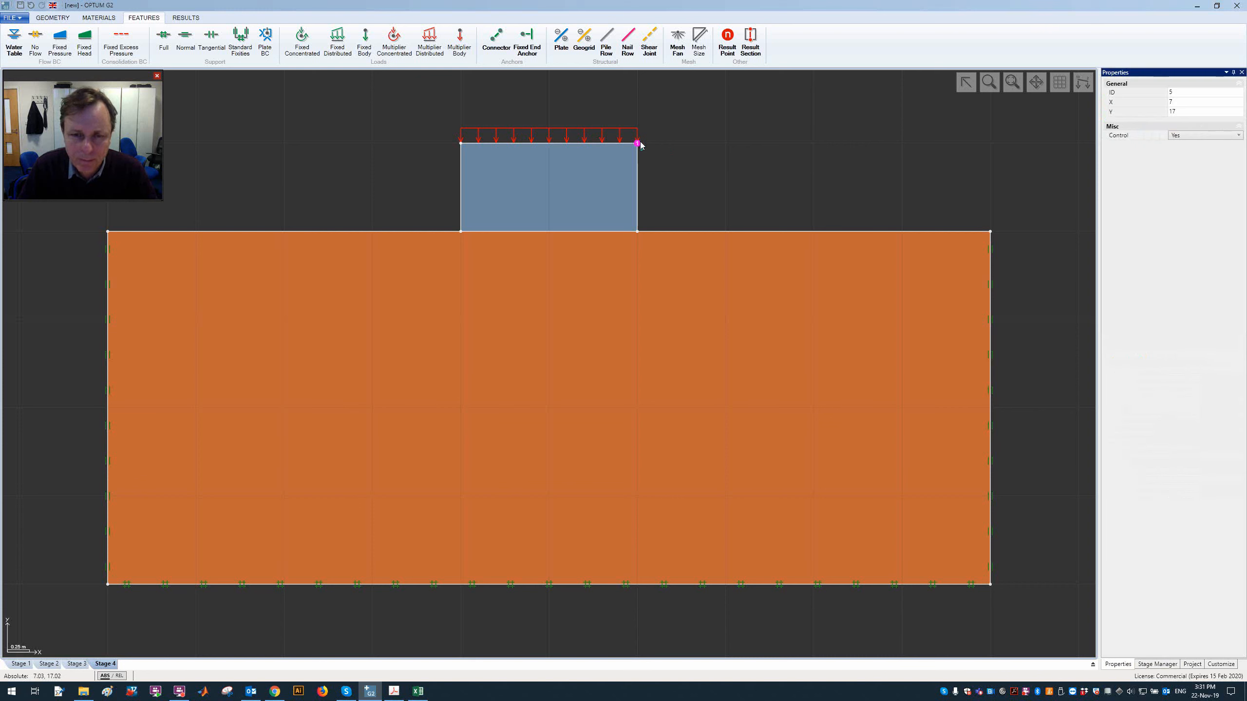
click(813, 175)
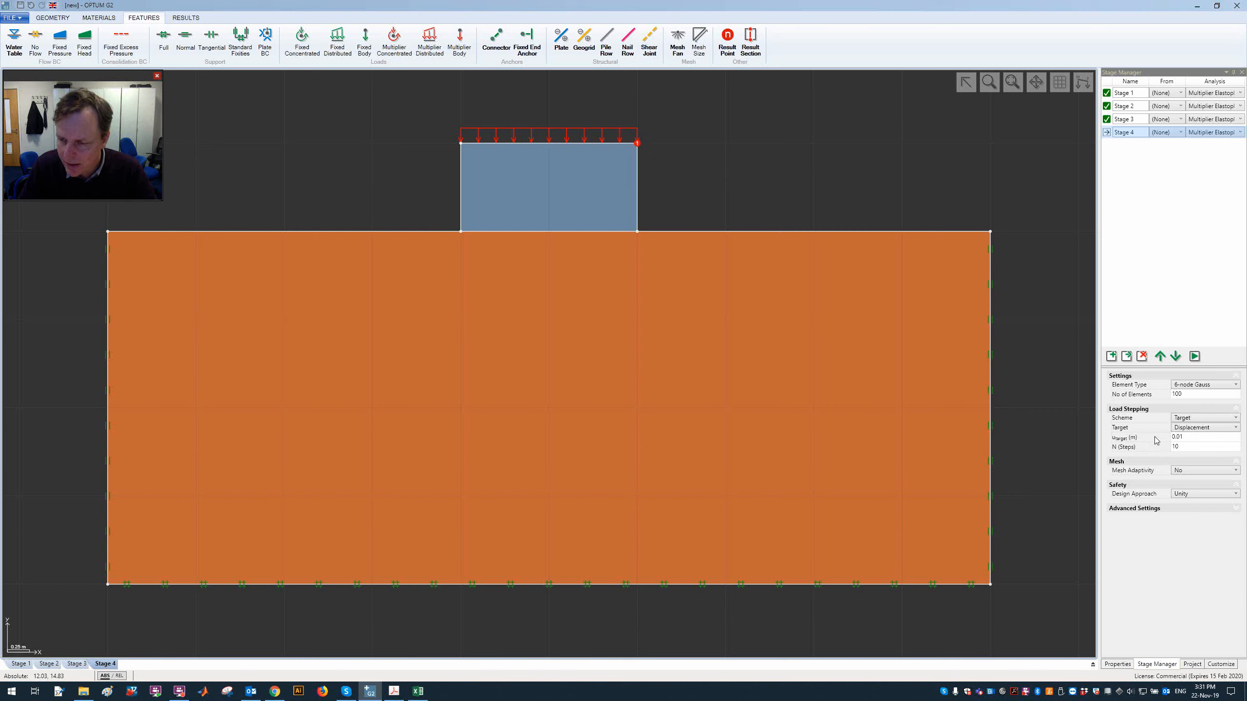
- Display the total displacement |u| contours for Stage 1 and inspect the results at the footing's upper-right corner
click(1126, 93)
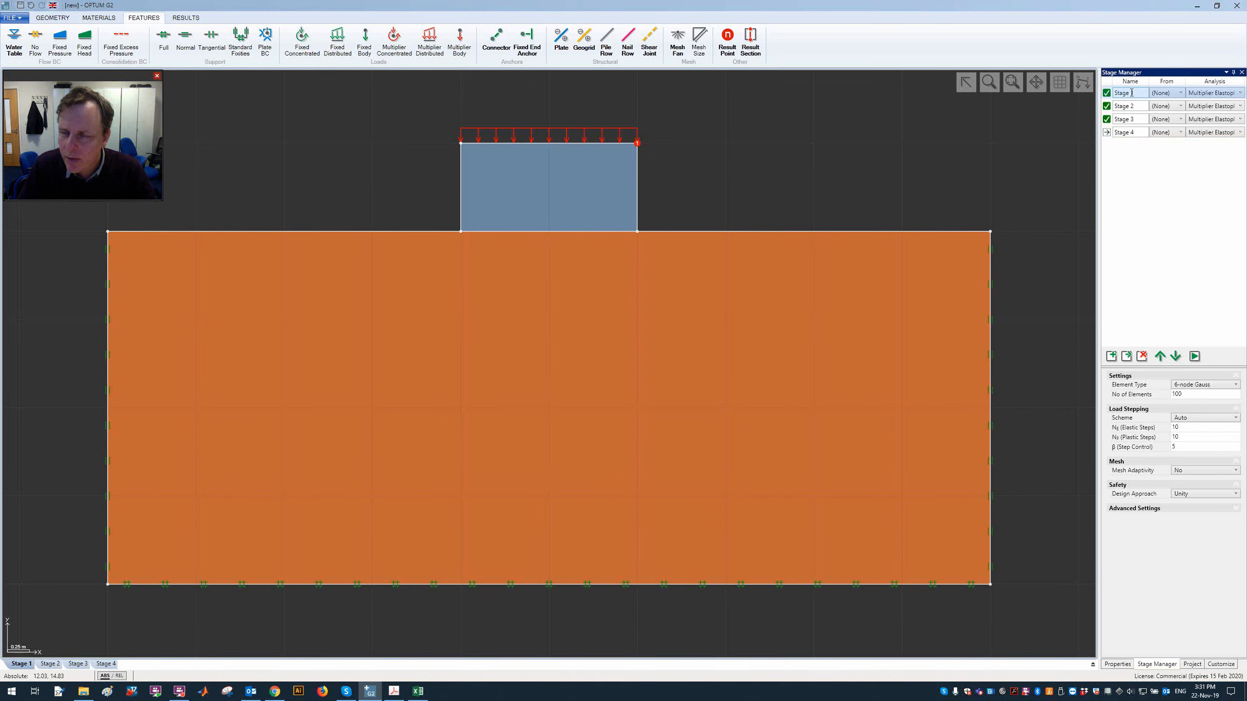
click(195, 19)
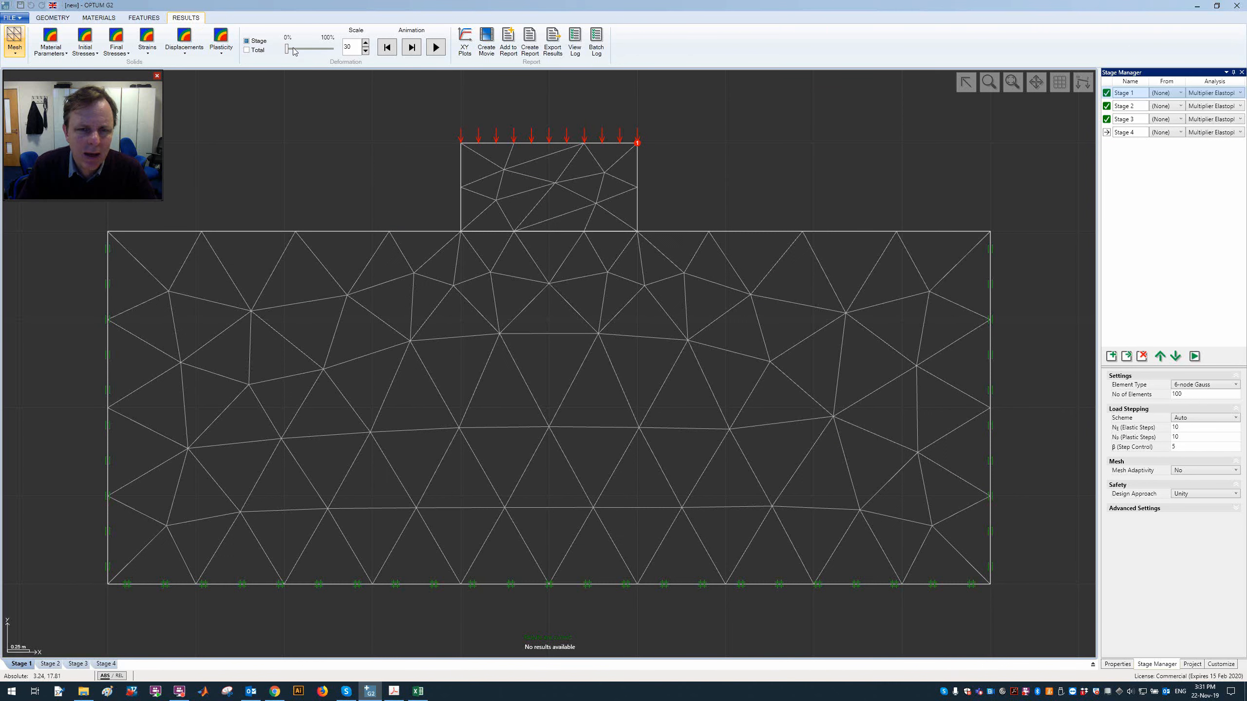
click(194, 55)
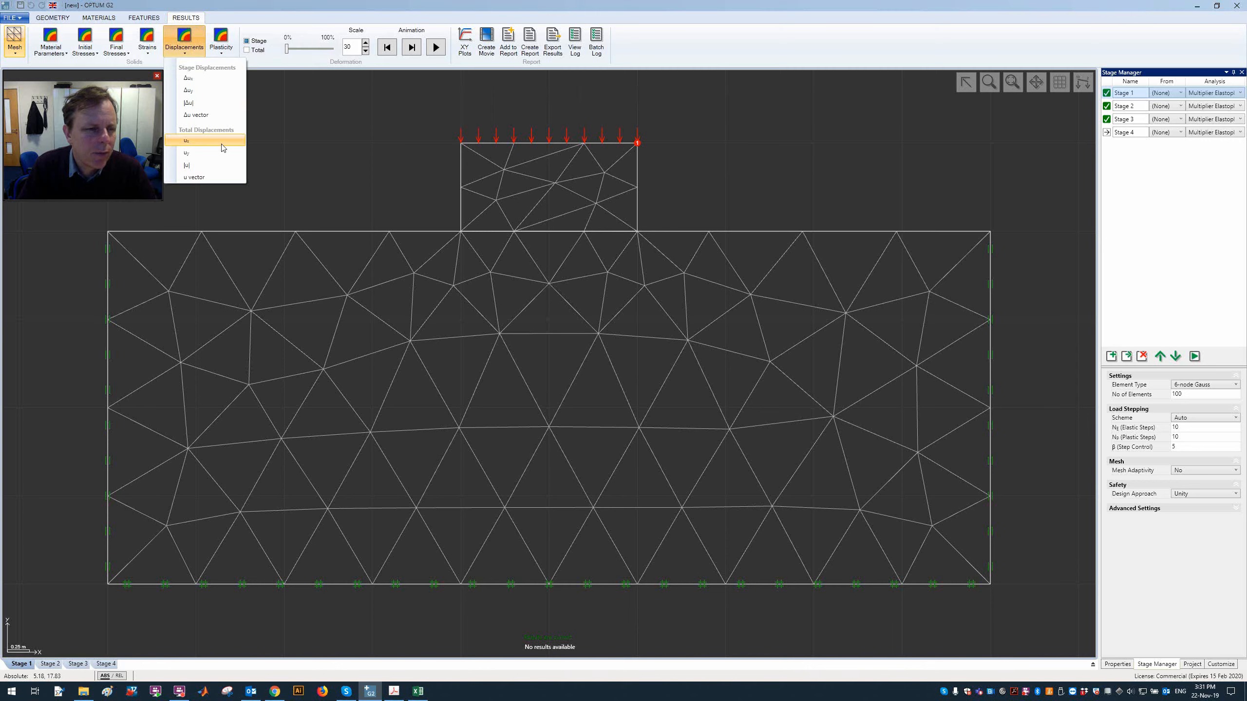
click(224, 163)
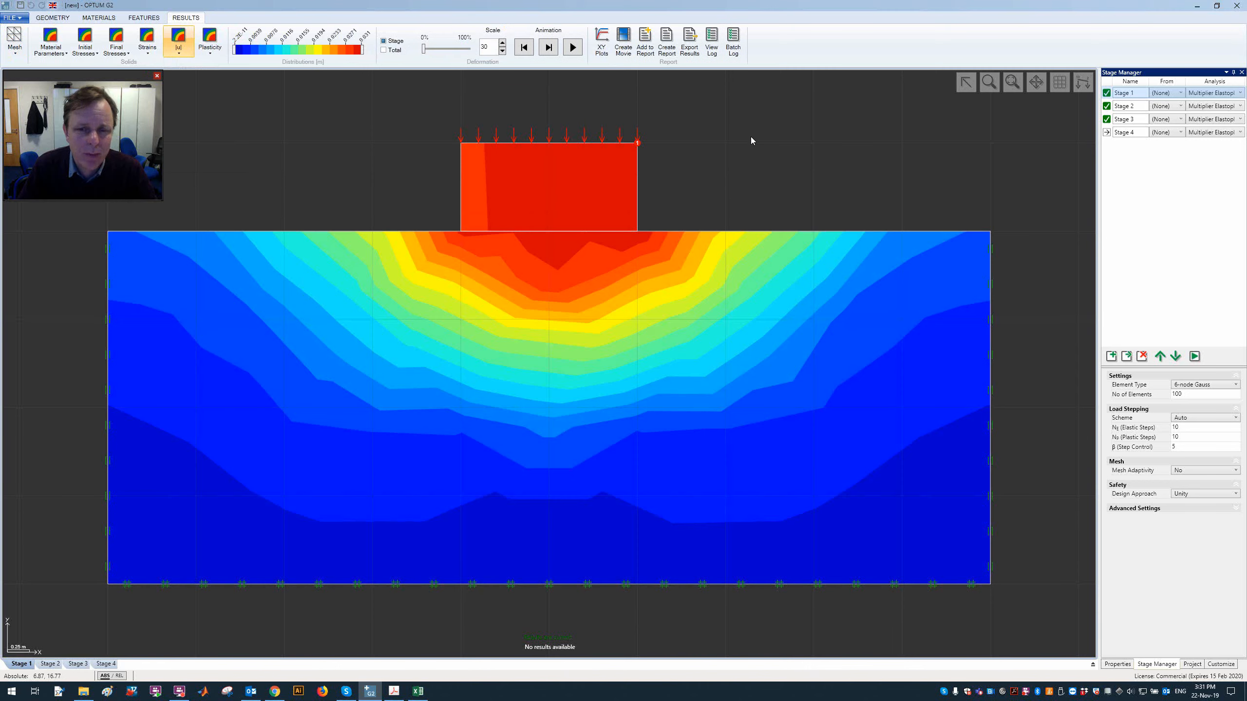
click(634, 149)
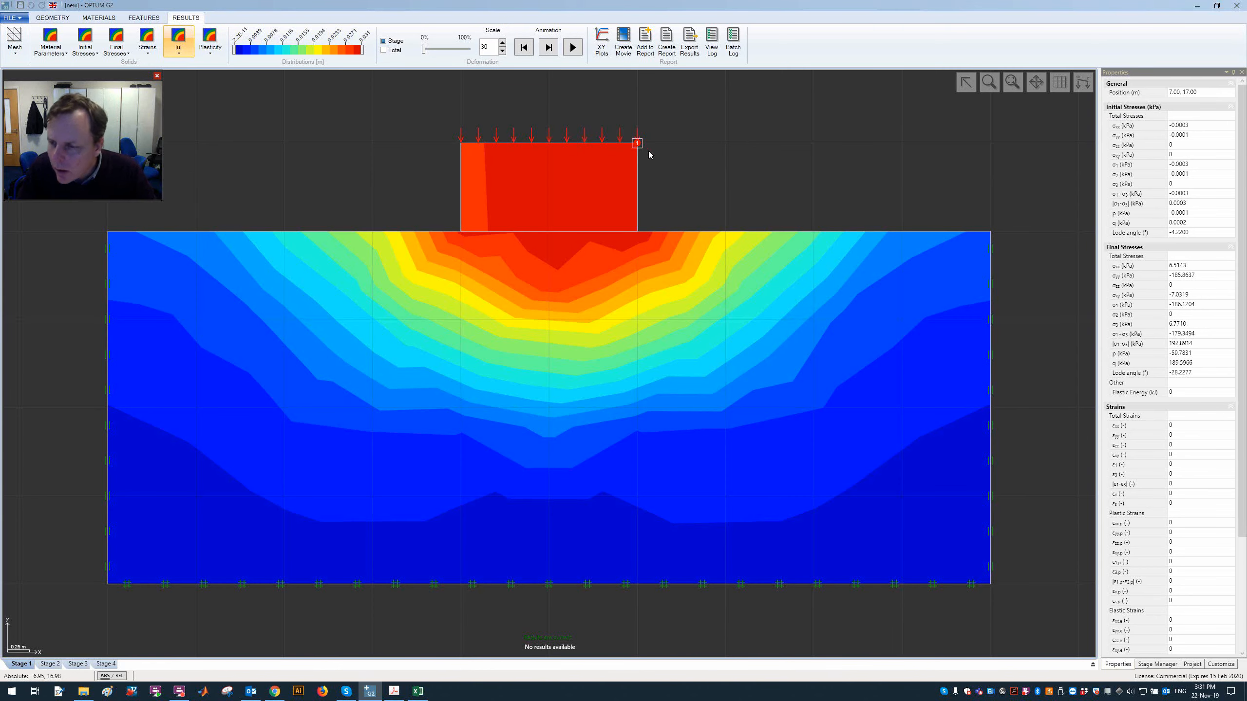
- Check the stage and total displacements at the footing's corner and the load stepping settings of Stage 1
scroll(1179, 578, down, 5)
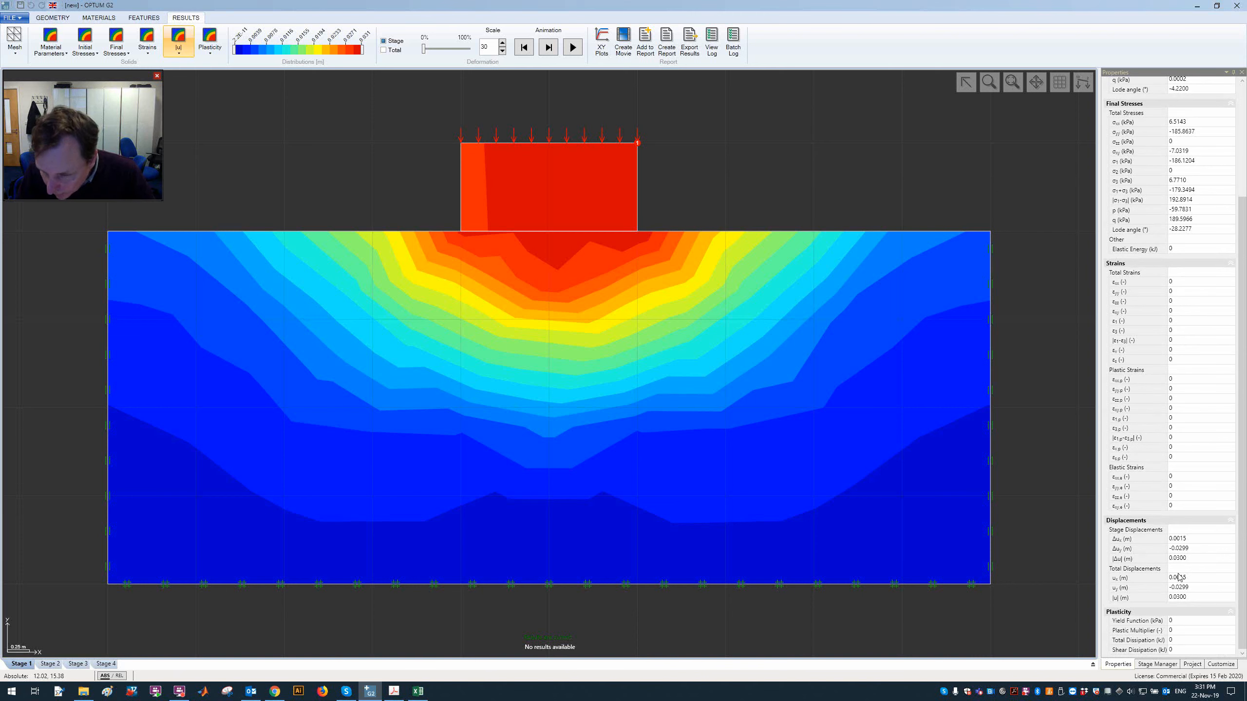
click(1196, 596)
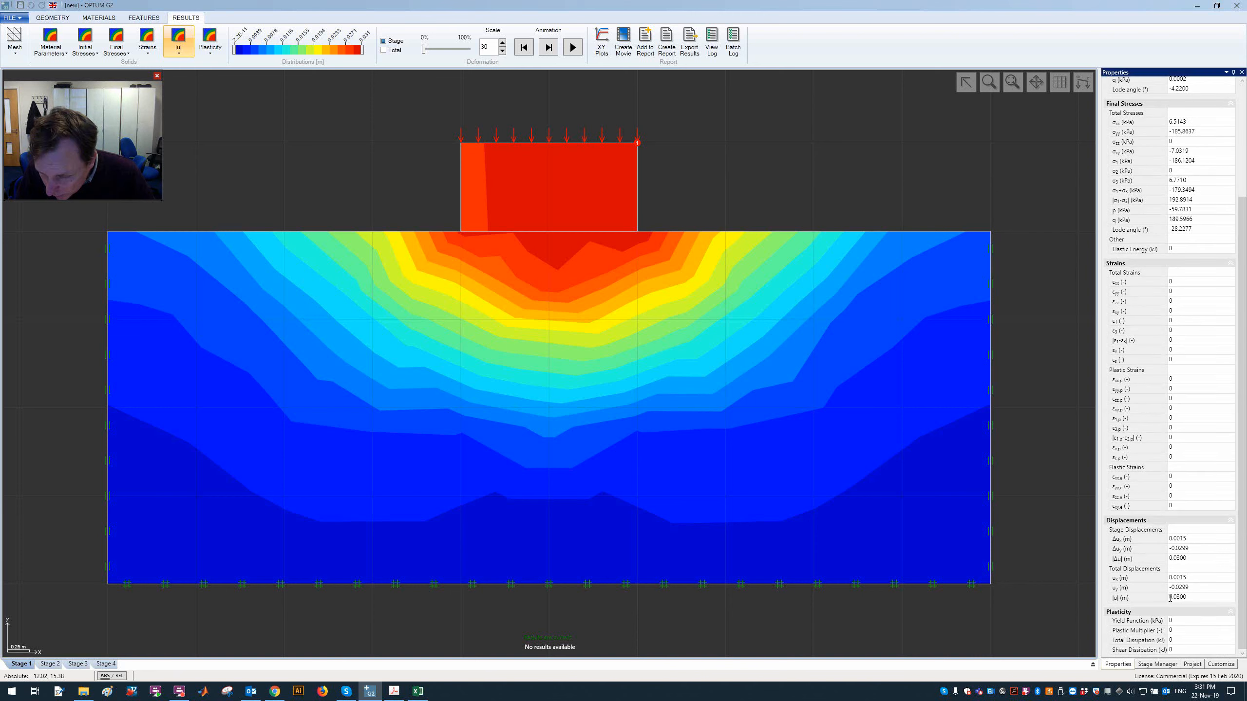
click(1032, 207)
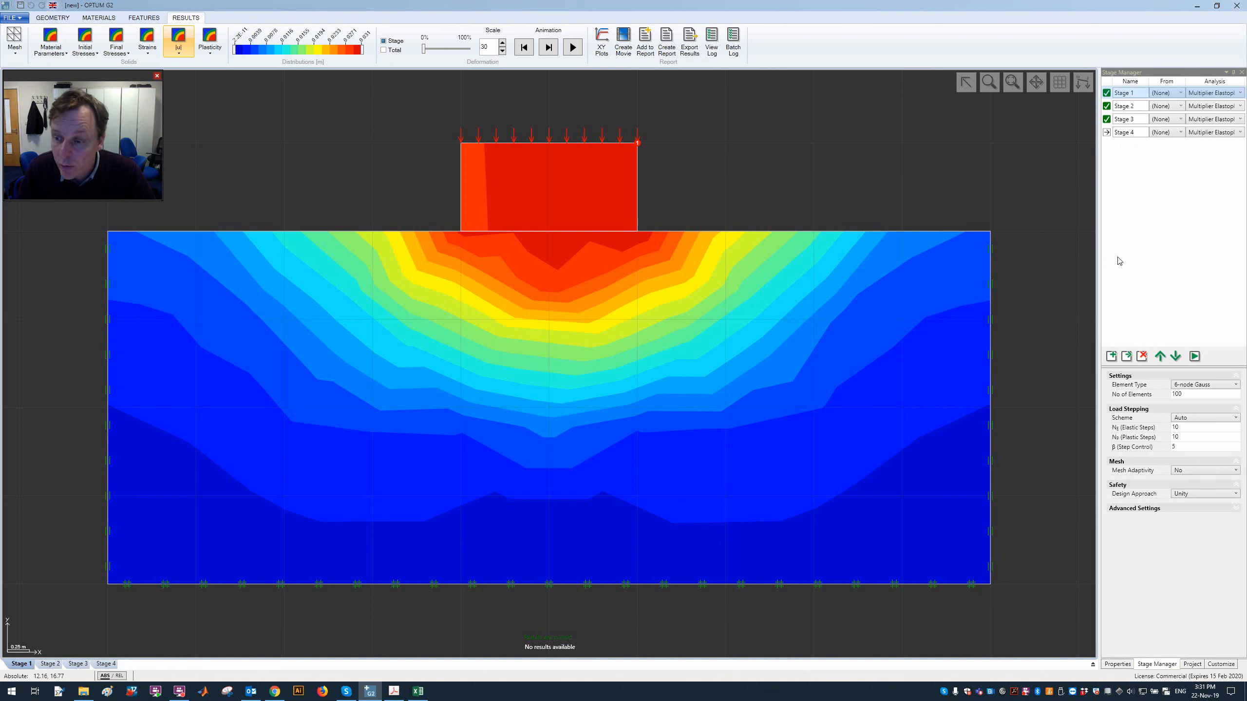
click(1183, 427)
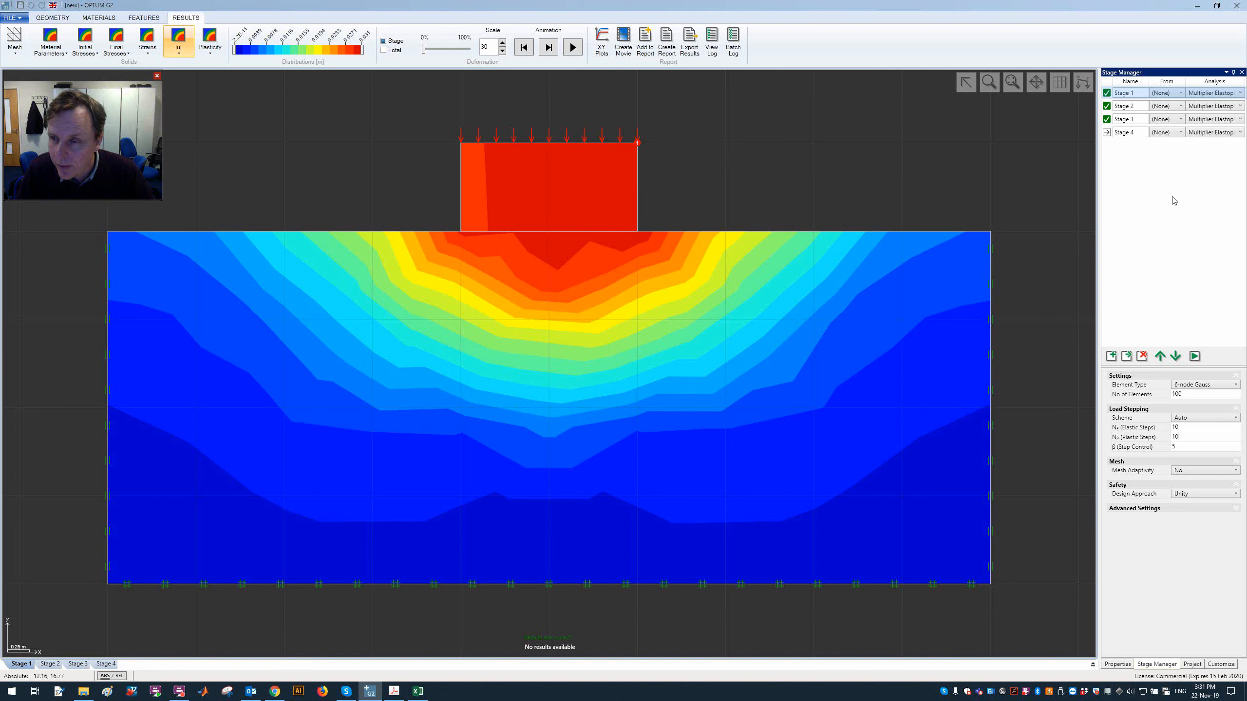
- Set Stage 4's target displacement to 0.03 m, run its analysis and close the run log
click(1134, 132)
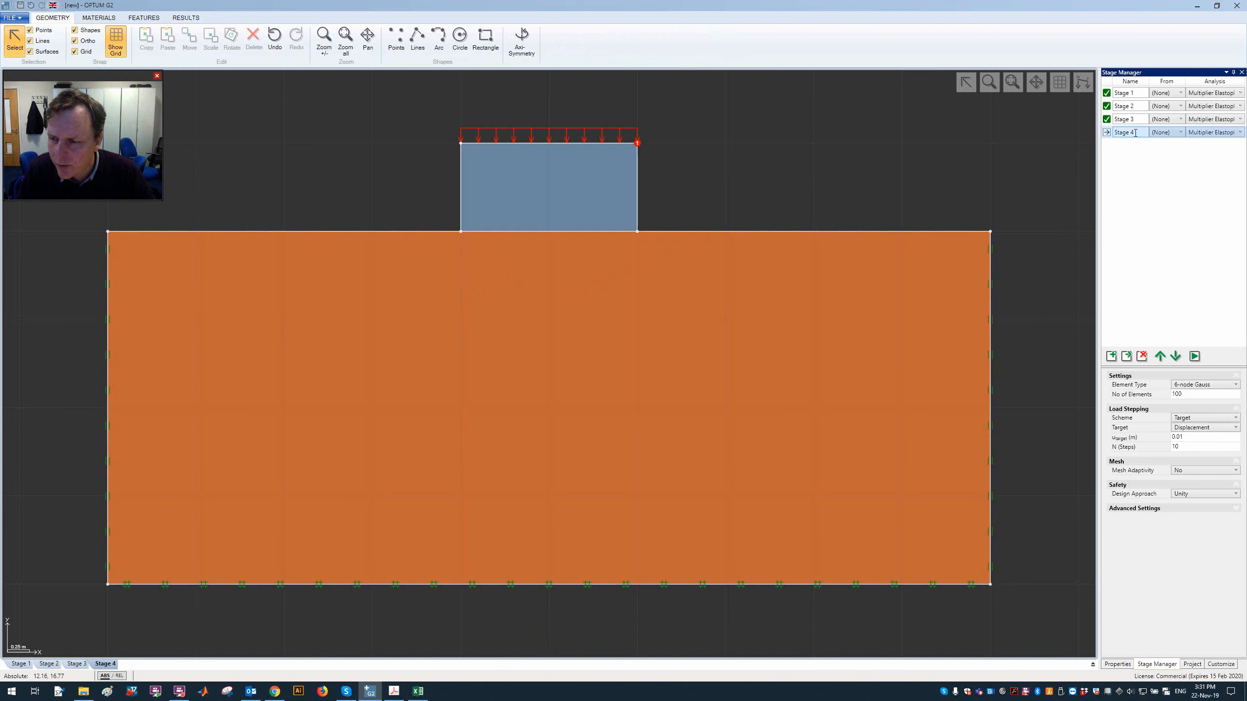
click(1201, 437)
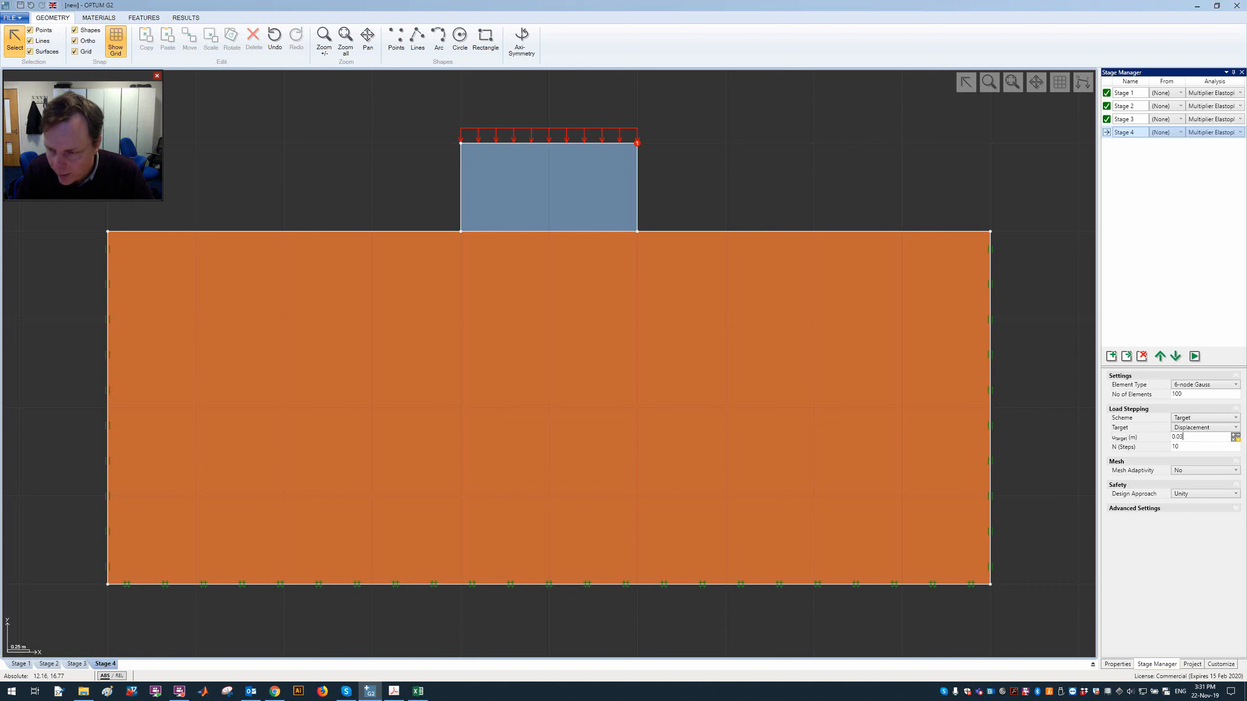
key(Tab)
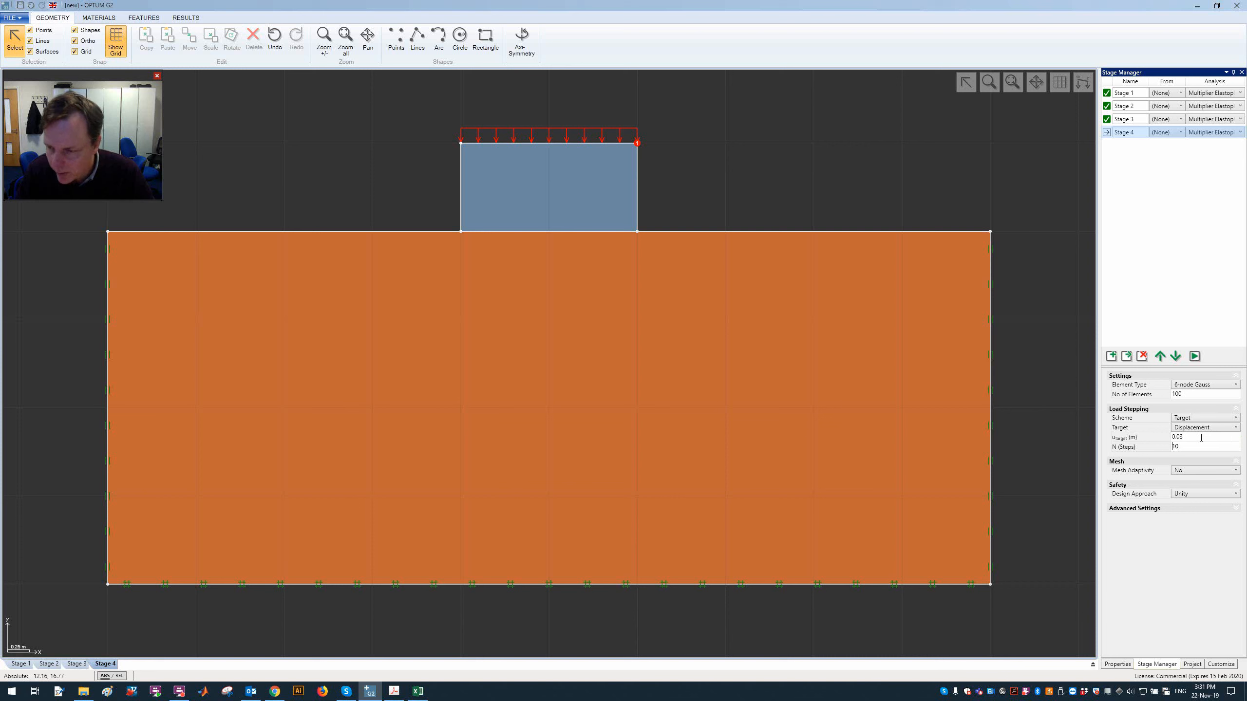
click(1195, 357)
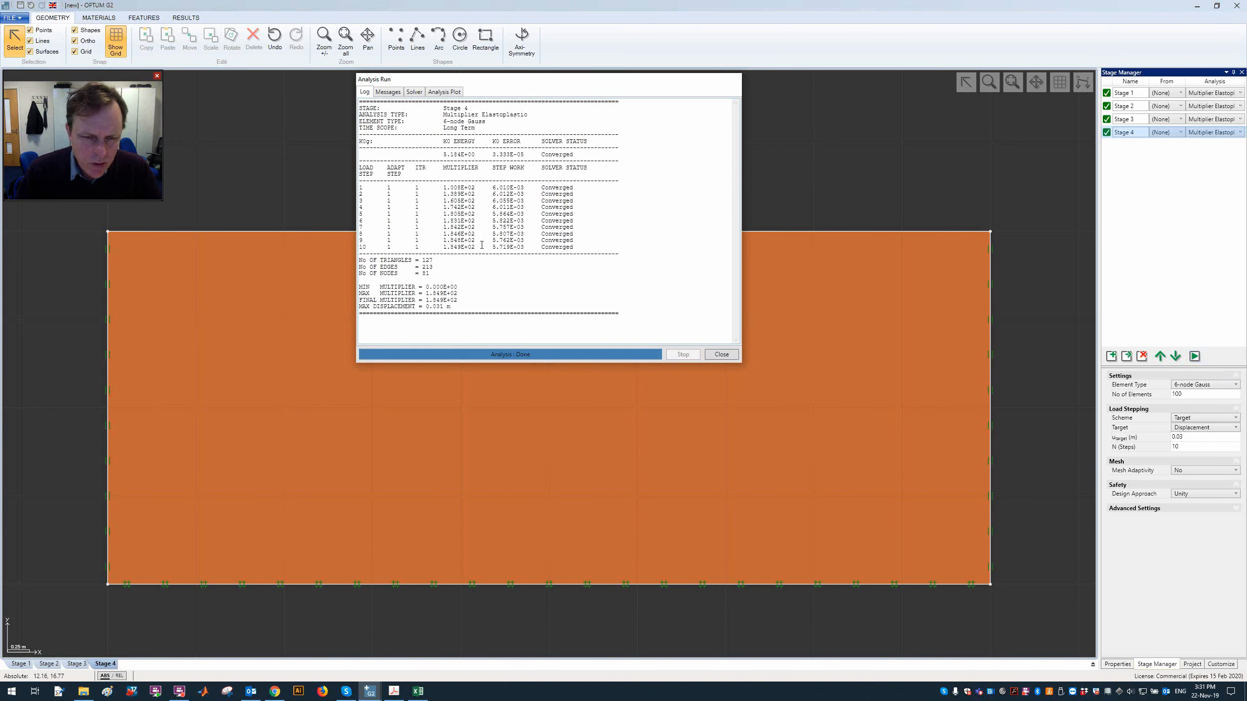
click(721, 354)
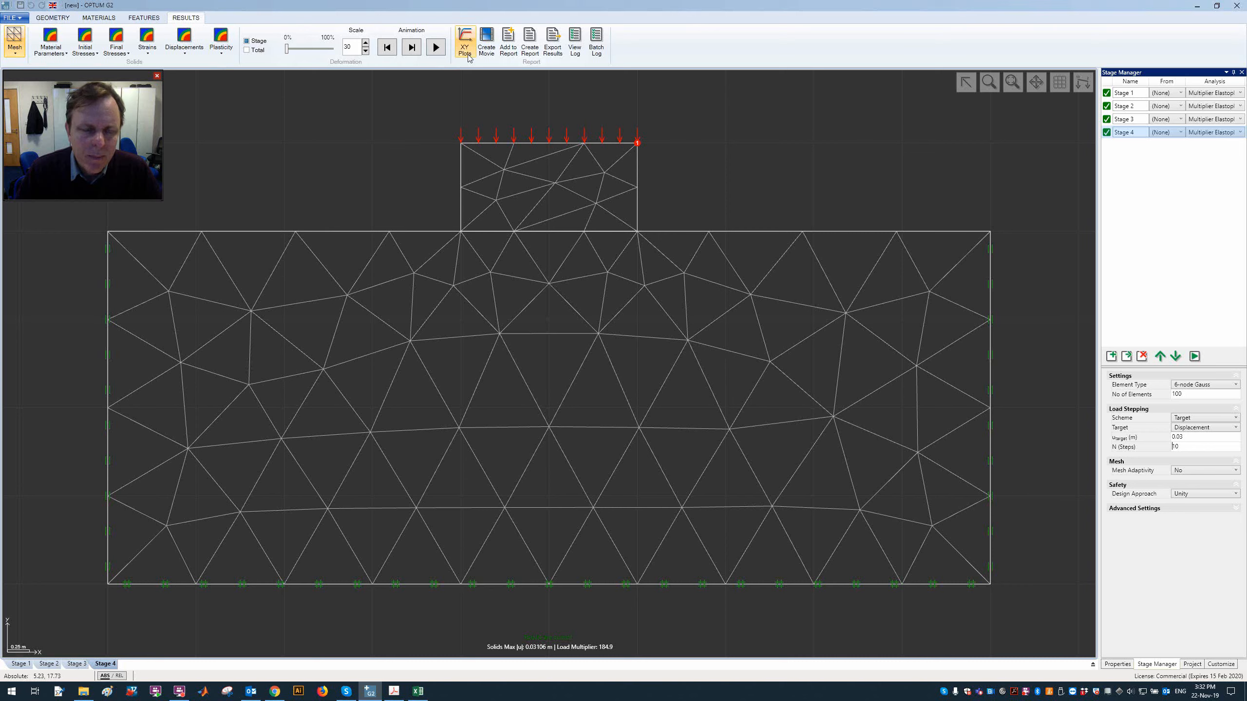
- Plot the load multiplier against |u| of Point 1 (Solid) for Stage 1 and Stage 4 in one X-Y plot
click(465, 46)
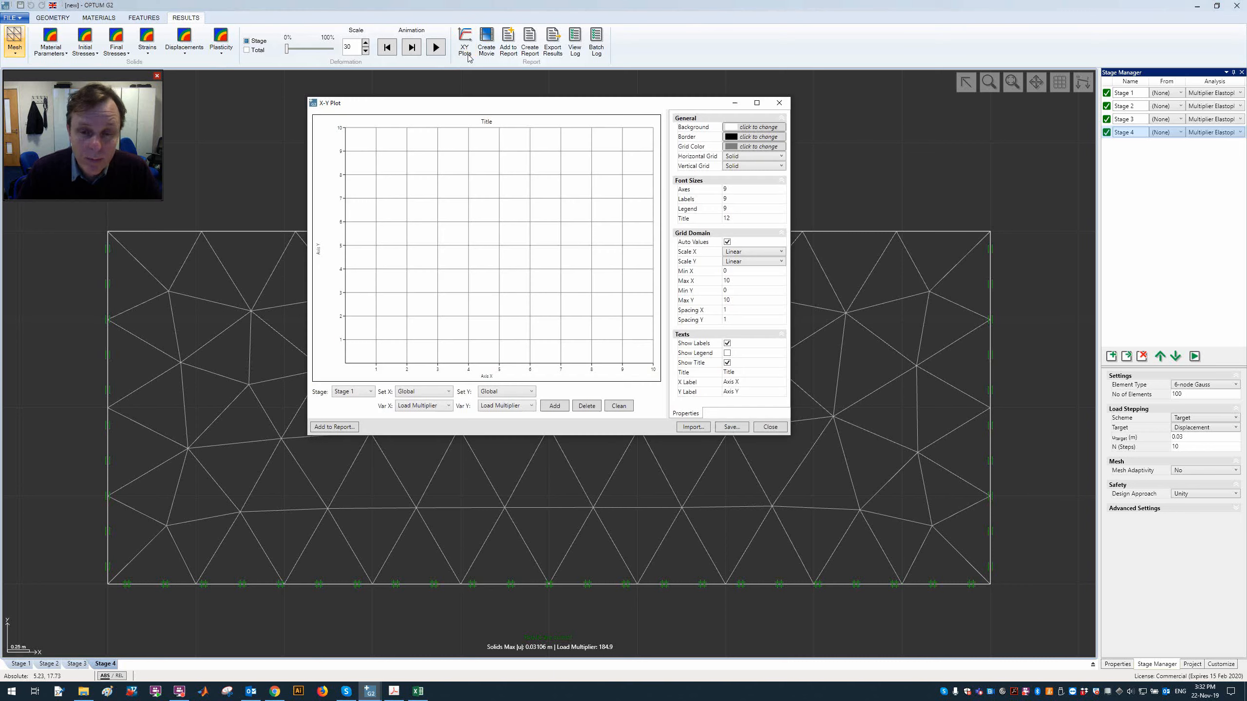
click(436, 392)
click(420, 408)
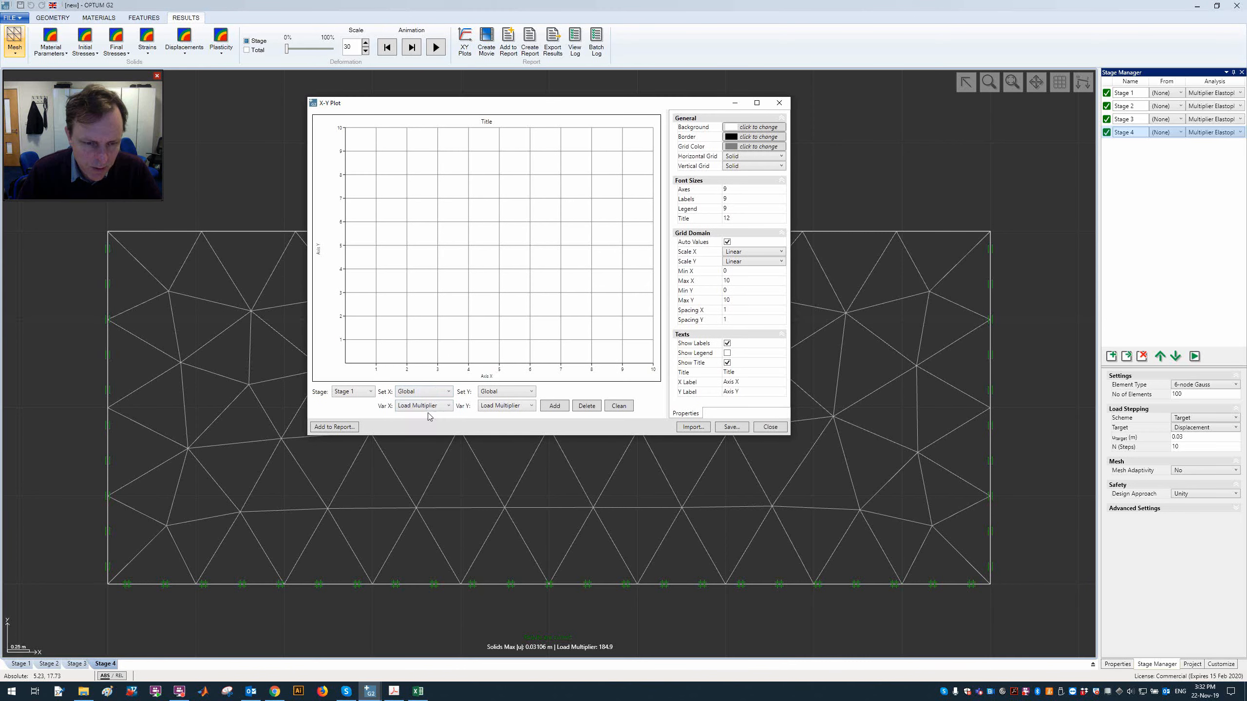
click(554, 407)
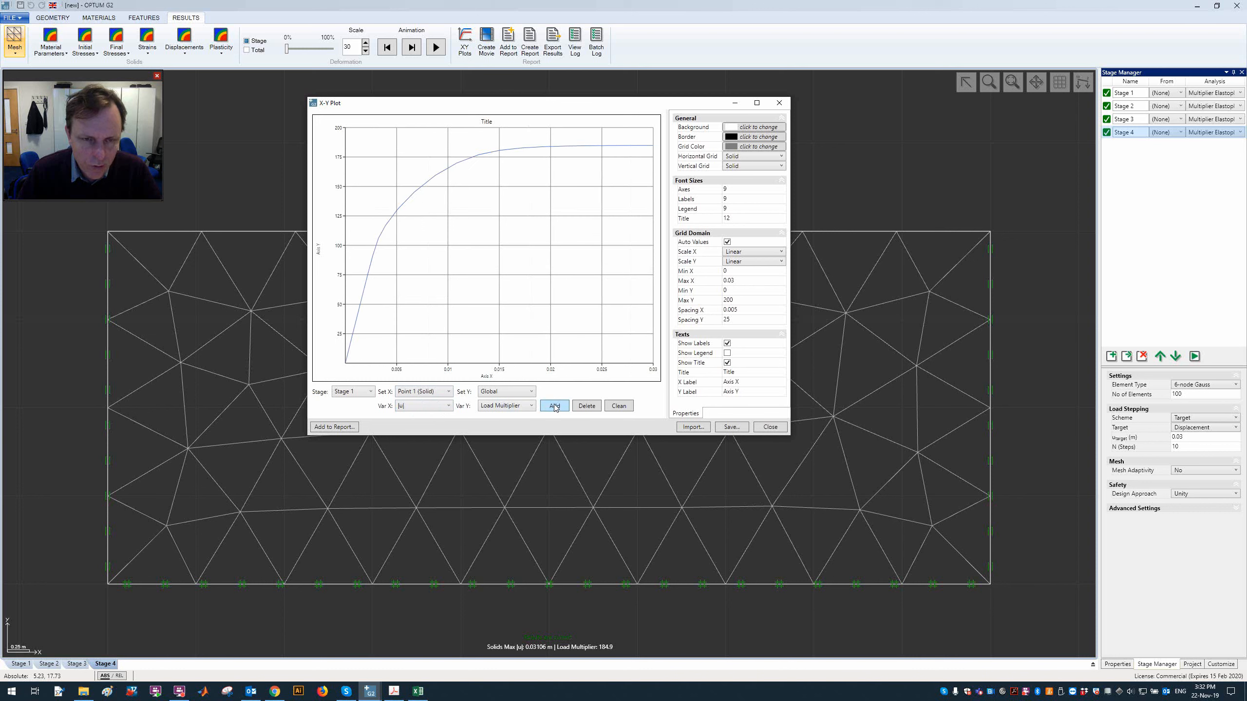
click(366, 392)
click(354, 434)
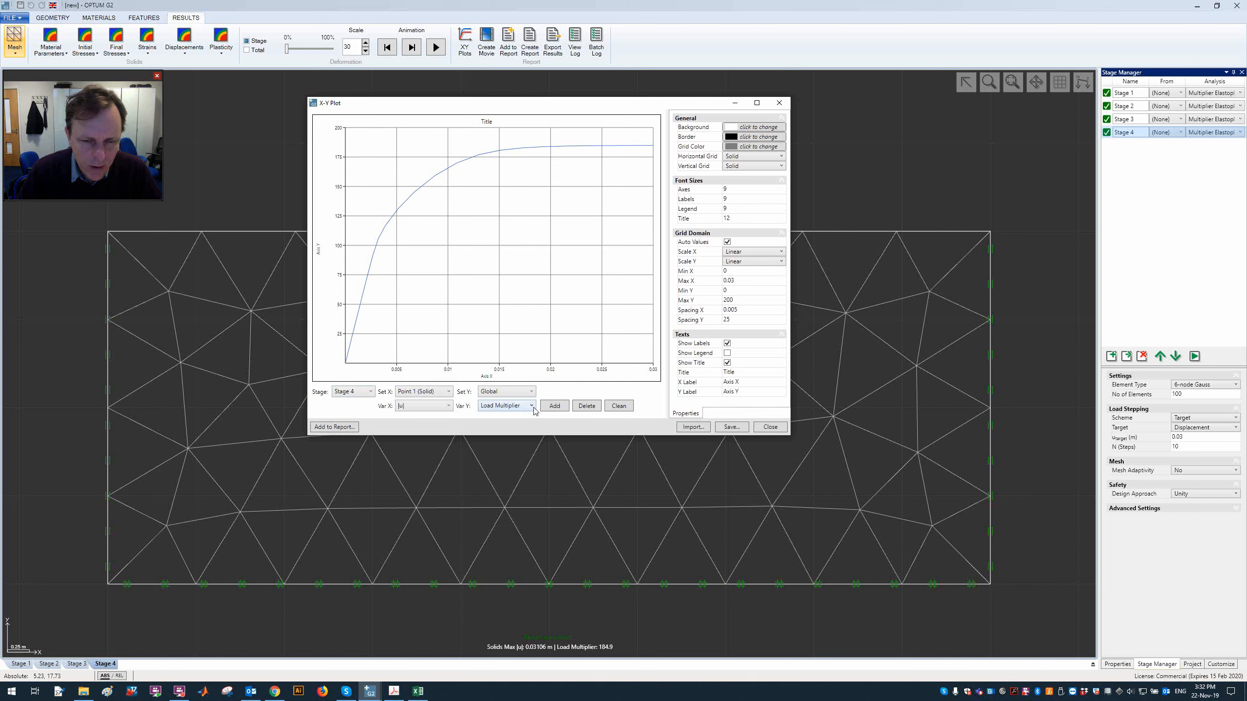
click(564, 406)
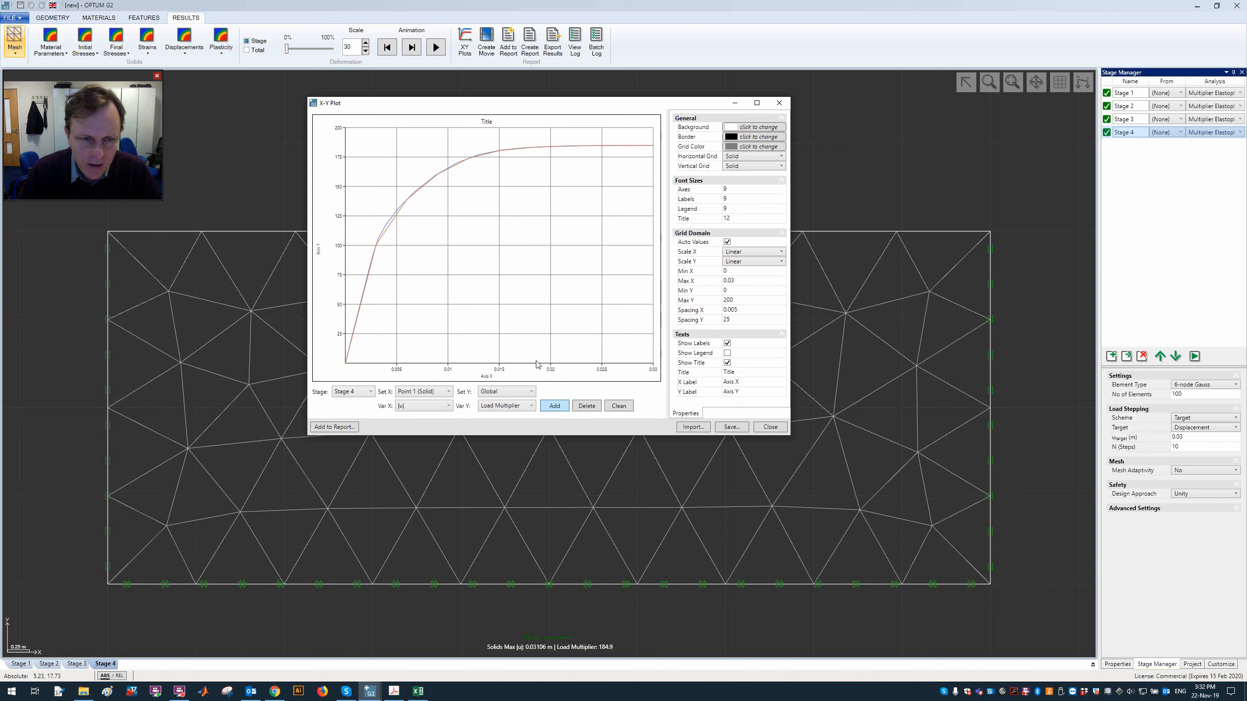
- Compare the load step points on the Stage 4 and Stage 1 curves, and close the plot without saving
click(389, 229)
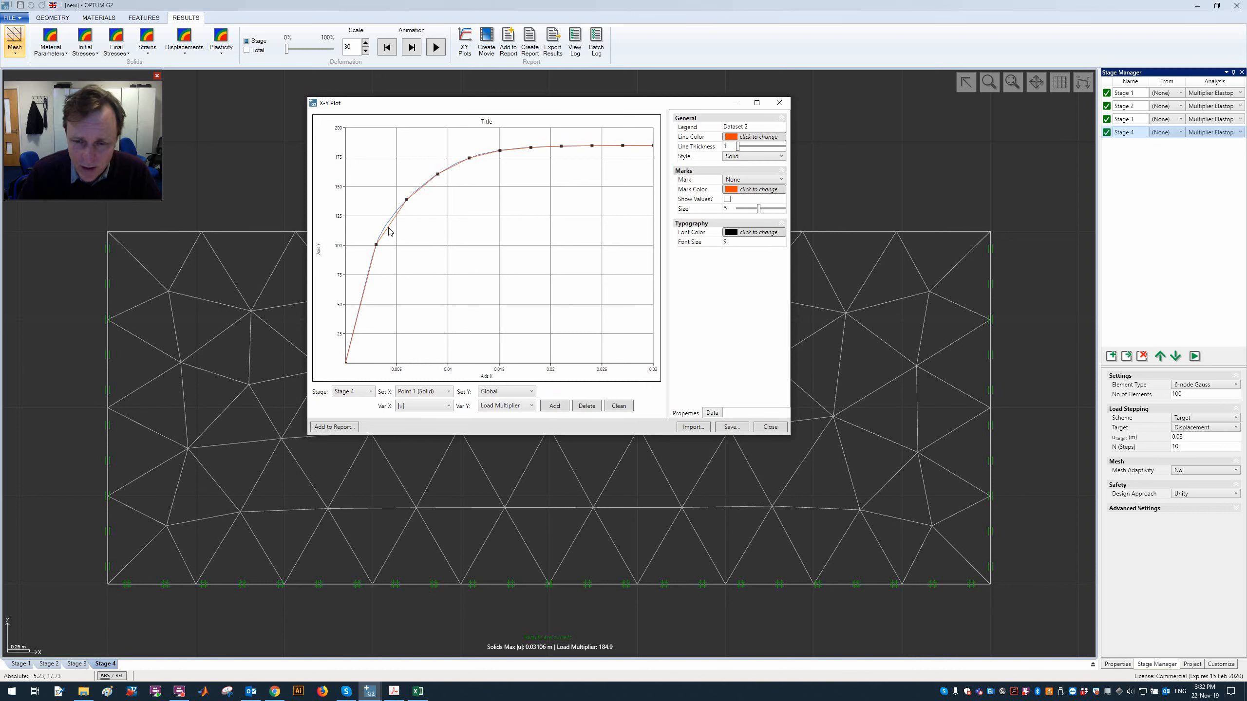
click(421, 242)
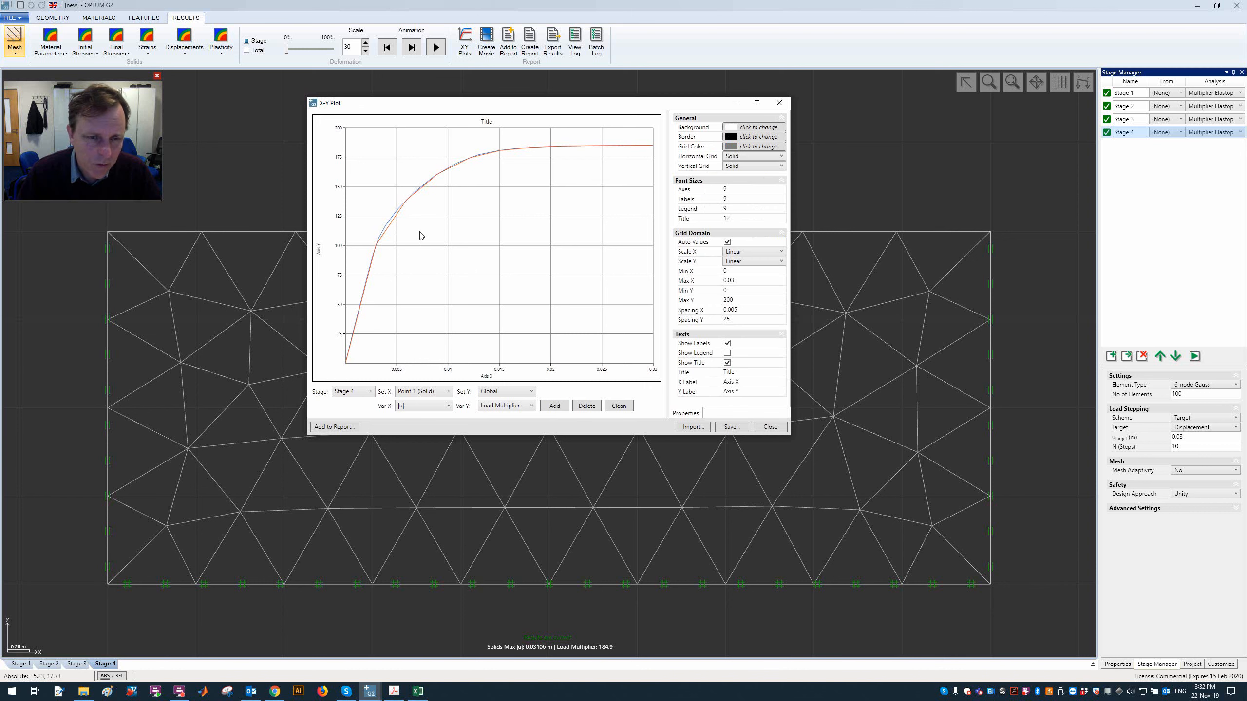
click(390, 230)
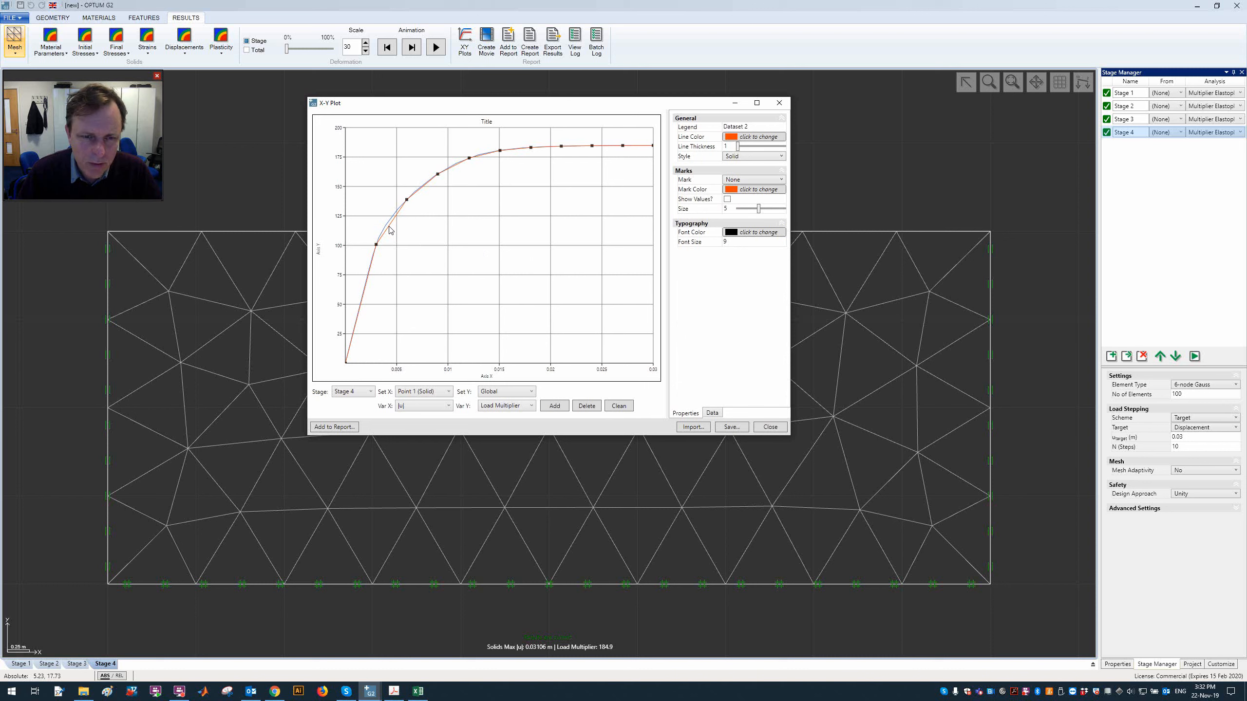
click(545, 176)
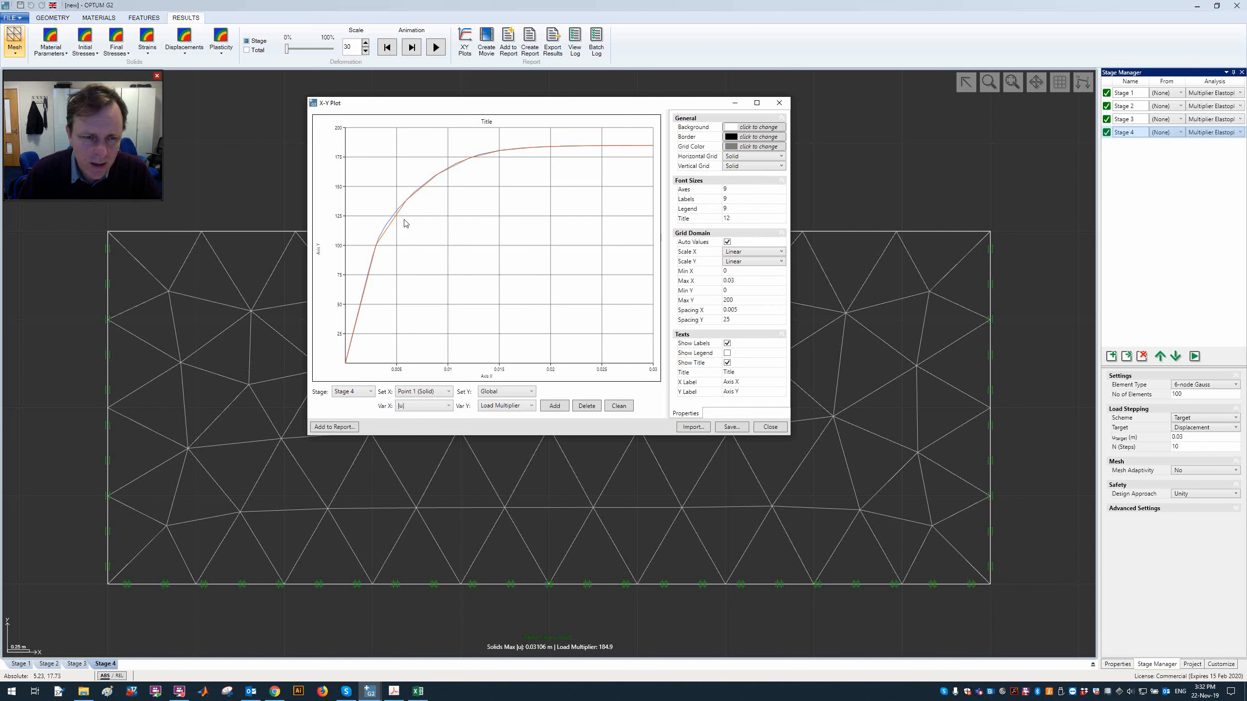
click(388, 220)
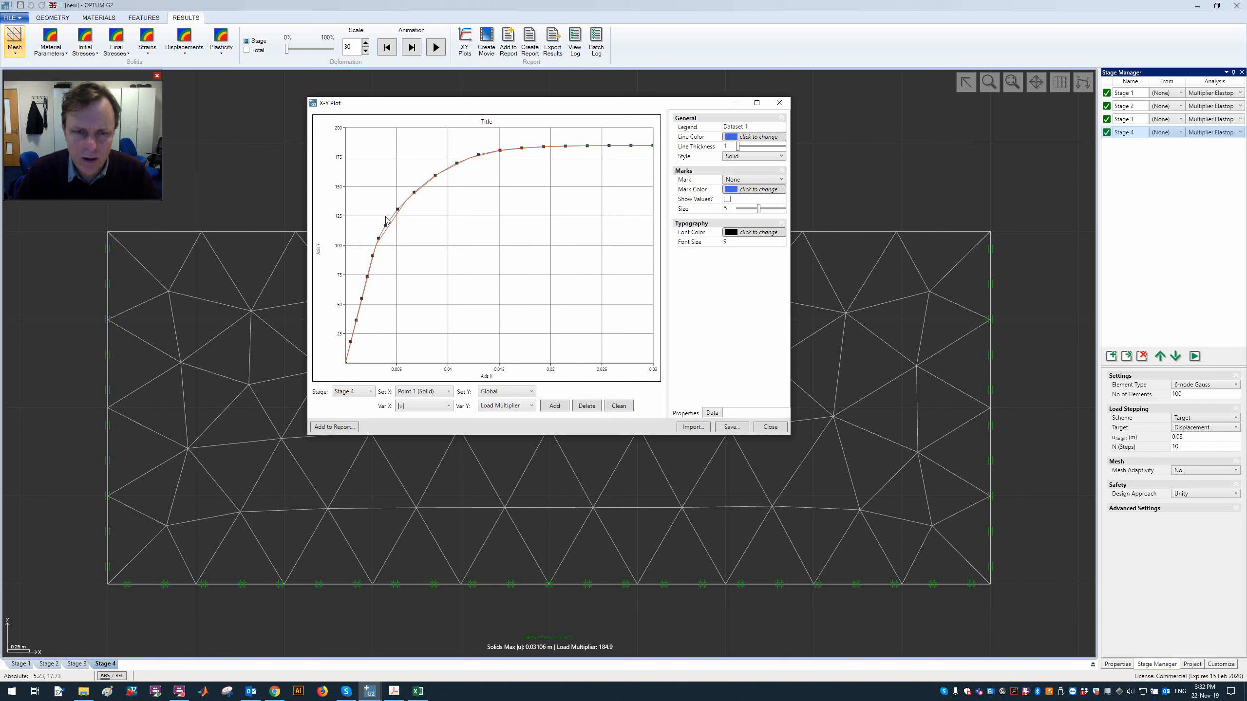
click(766, 428)
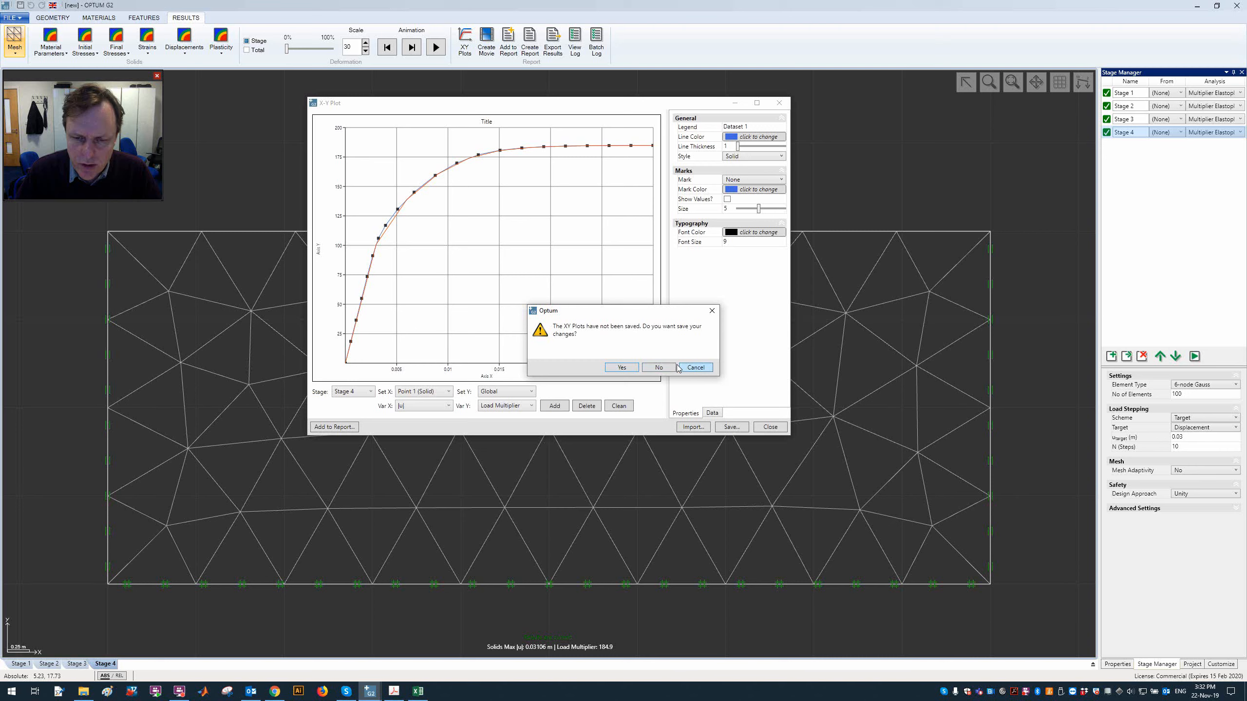
click(660, 373)
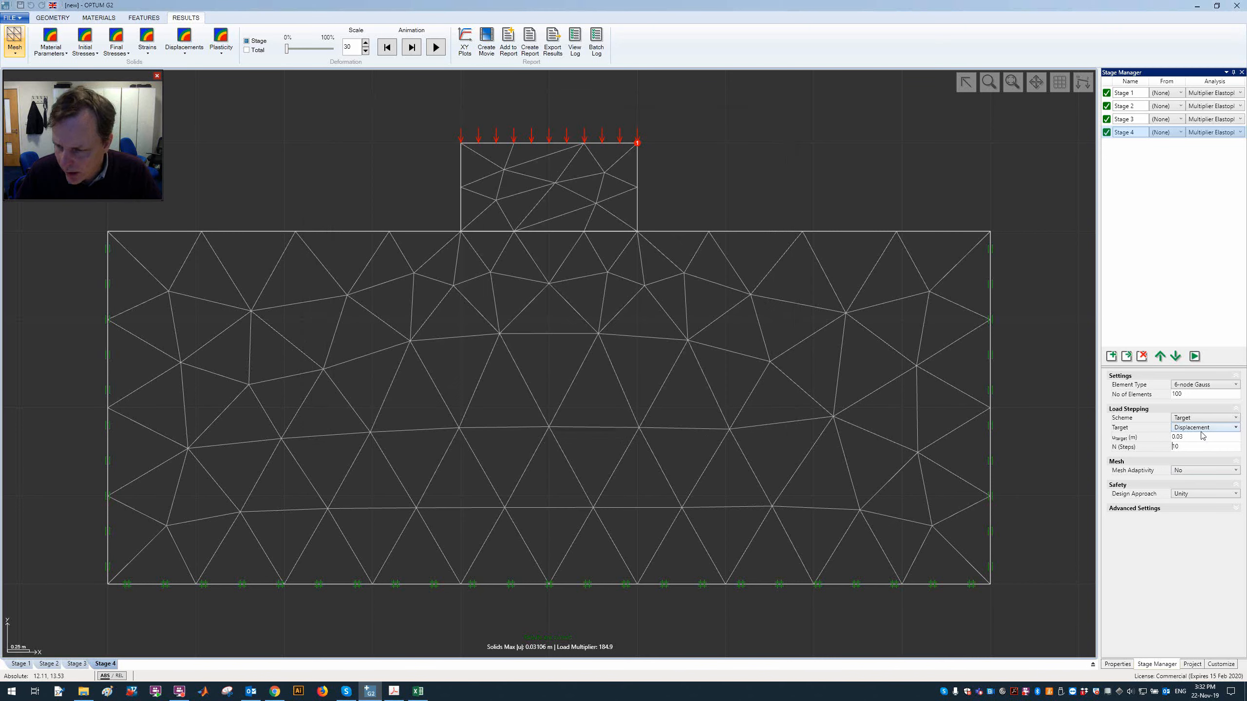
- Review Stage 4's advanced settings and collapse them again
click(1241, 509)
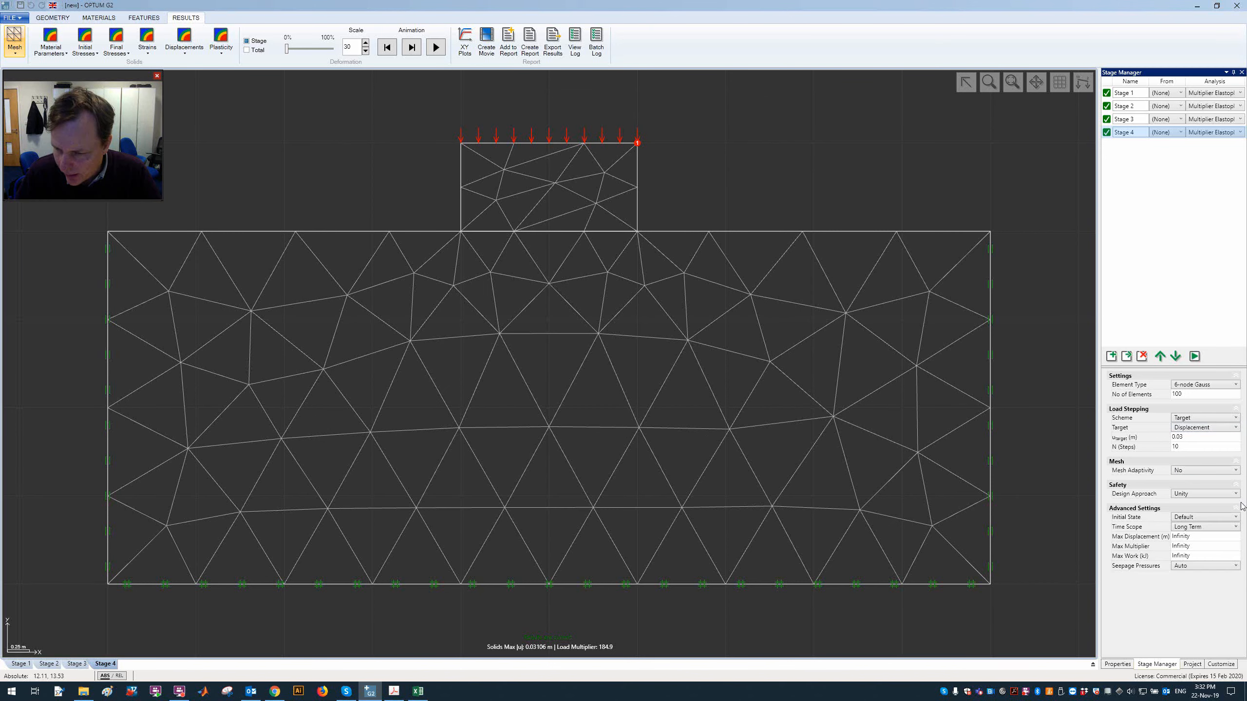
click(1241, 509)
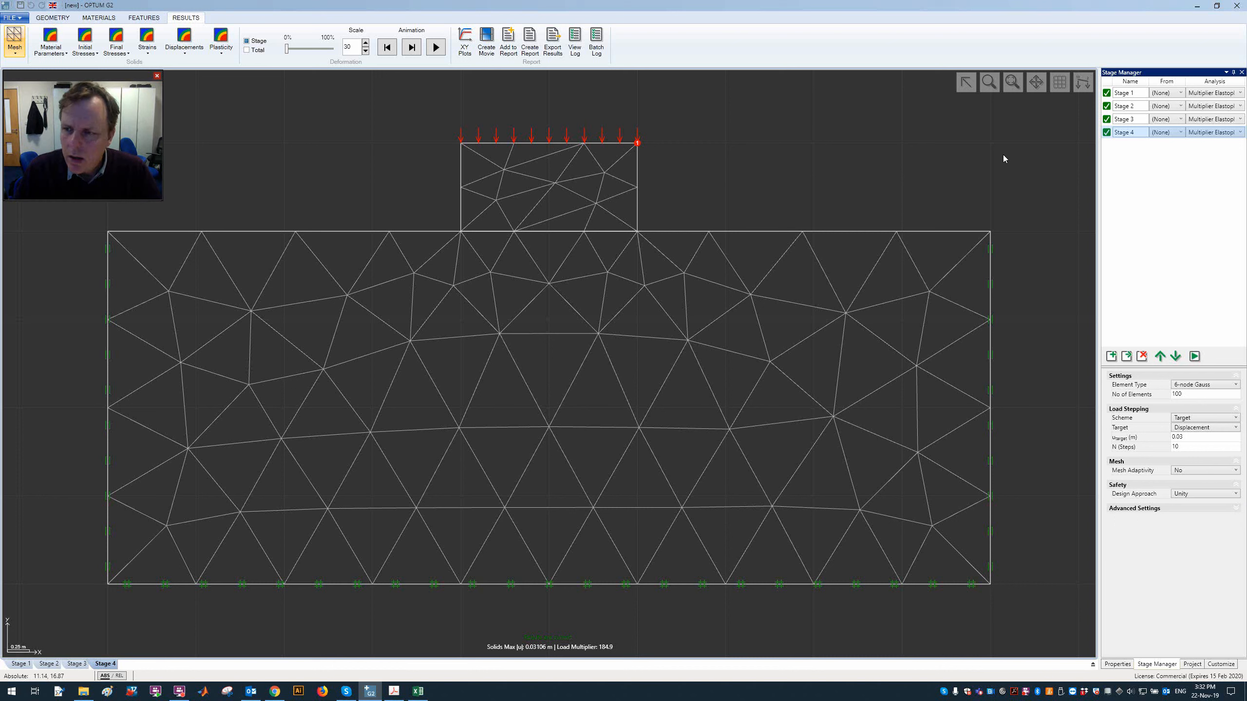
- Clone Stage 1 and move the copy to the end of the stage list as Stage 5
click(1136, 97)
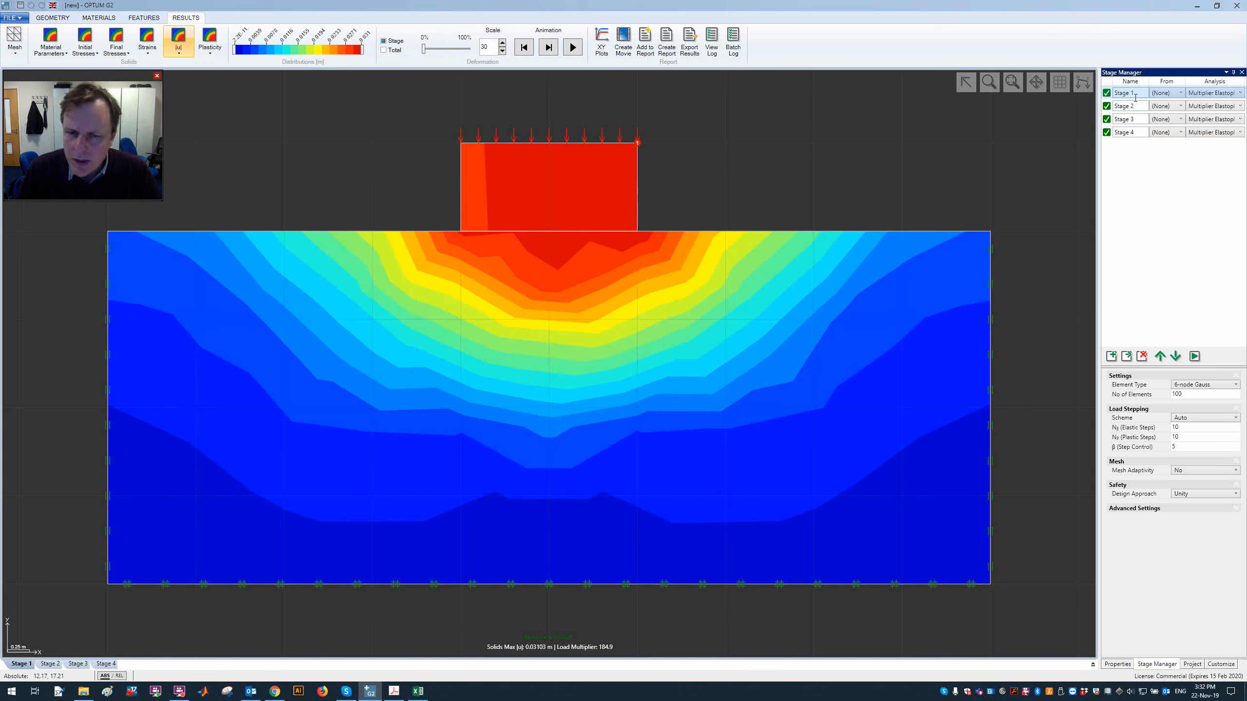
click(1127, 357)
click(1177, 357)
click(1177, 357)
click(1177, 357)
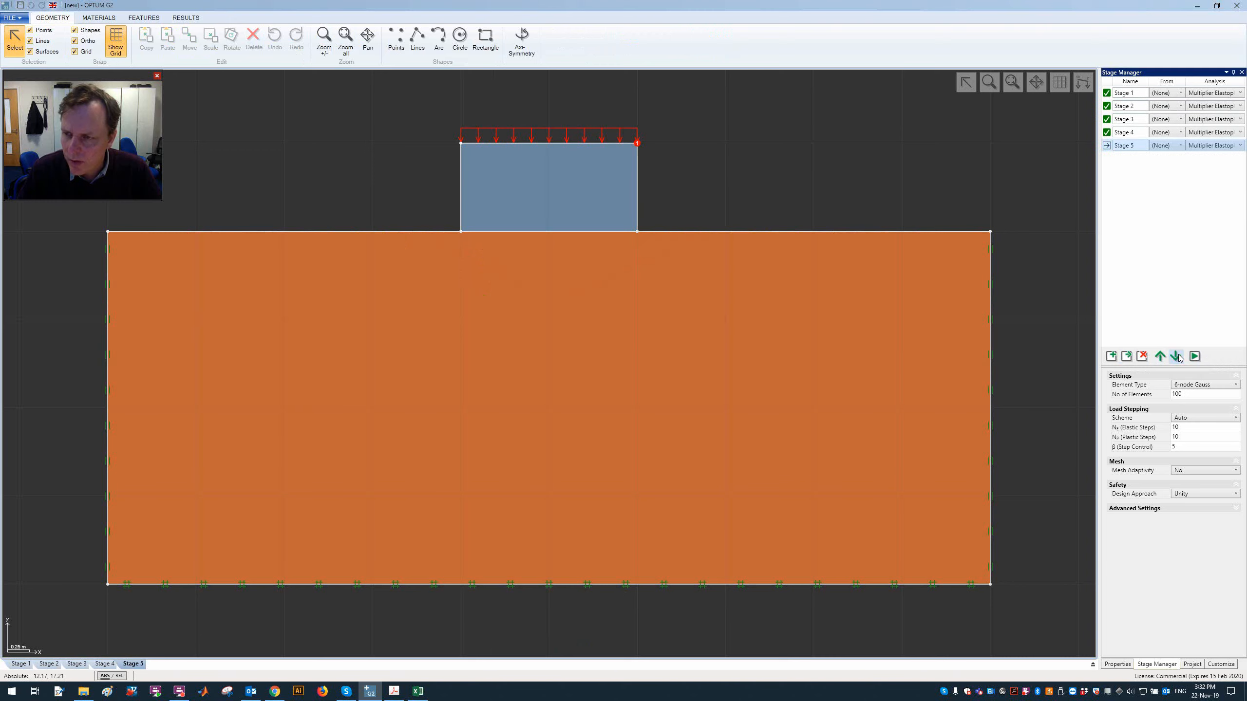
- Review the results and load stepping settings of Stages 1 to 4 one after another
click(1129, 93)
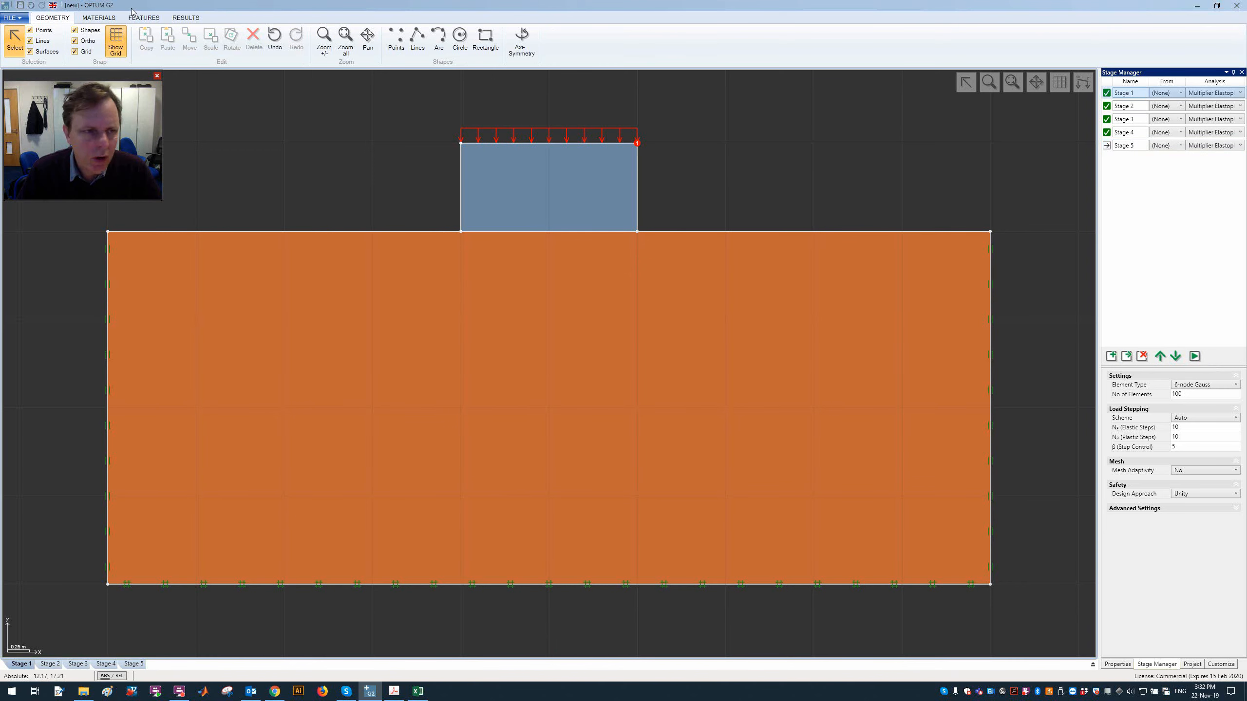
click(187, 18)
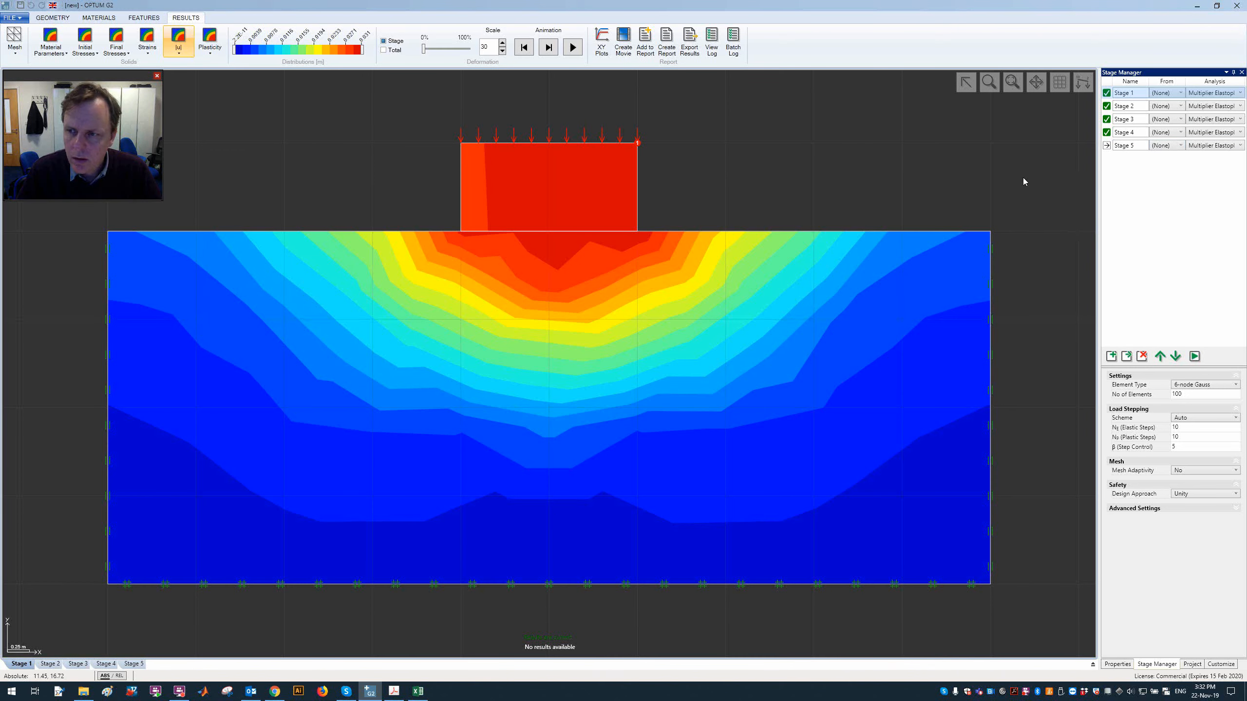
click(1128, 105)
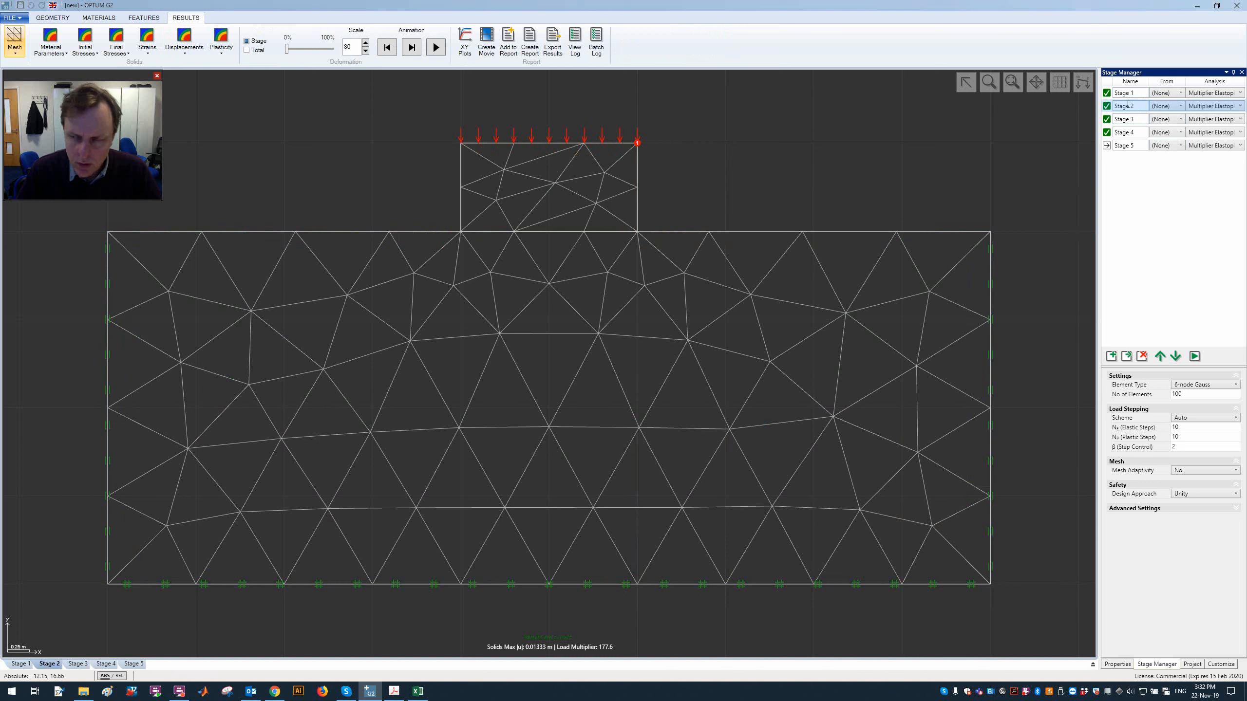
click(1127, 118)
click(1128, 134)
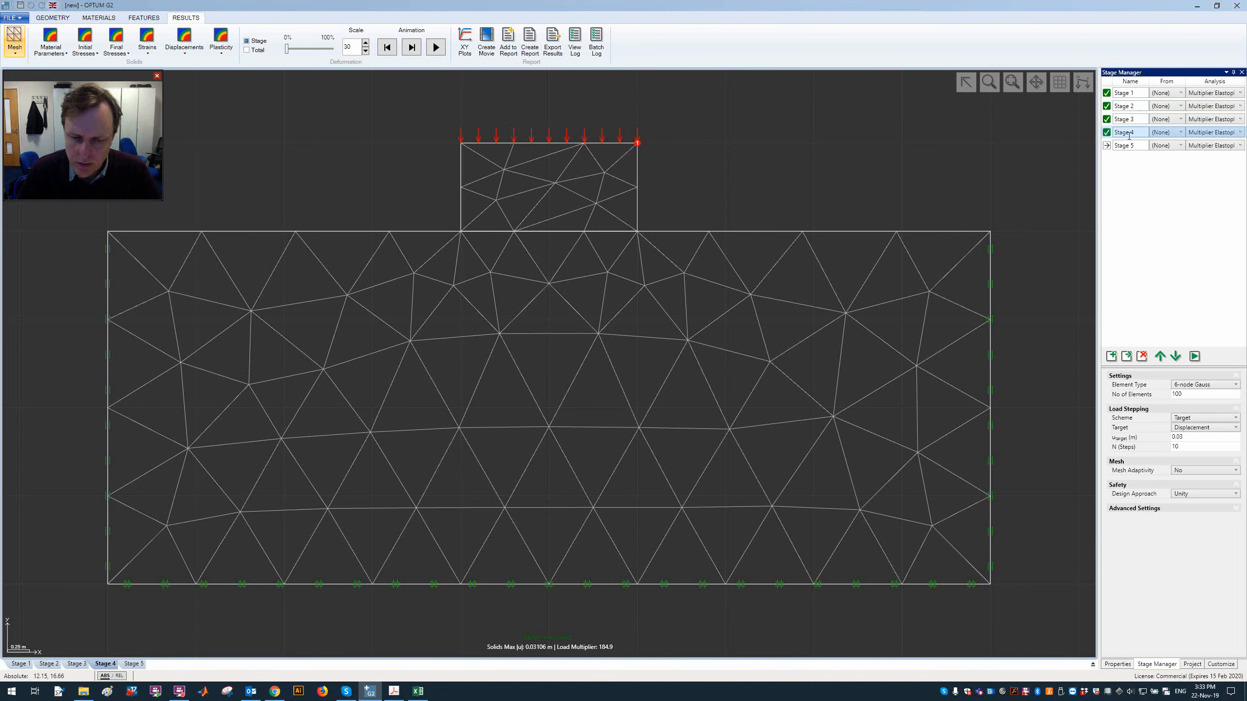
click(1129, 119)
click(1129, 105)
click(1130, 92)
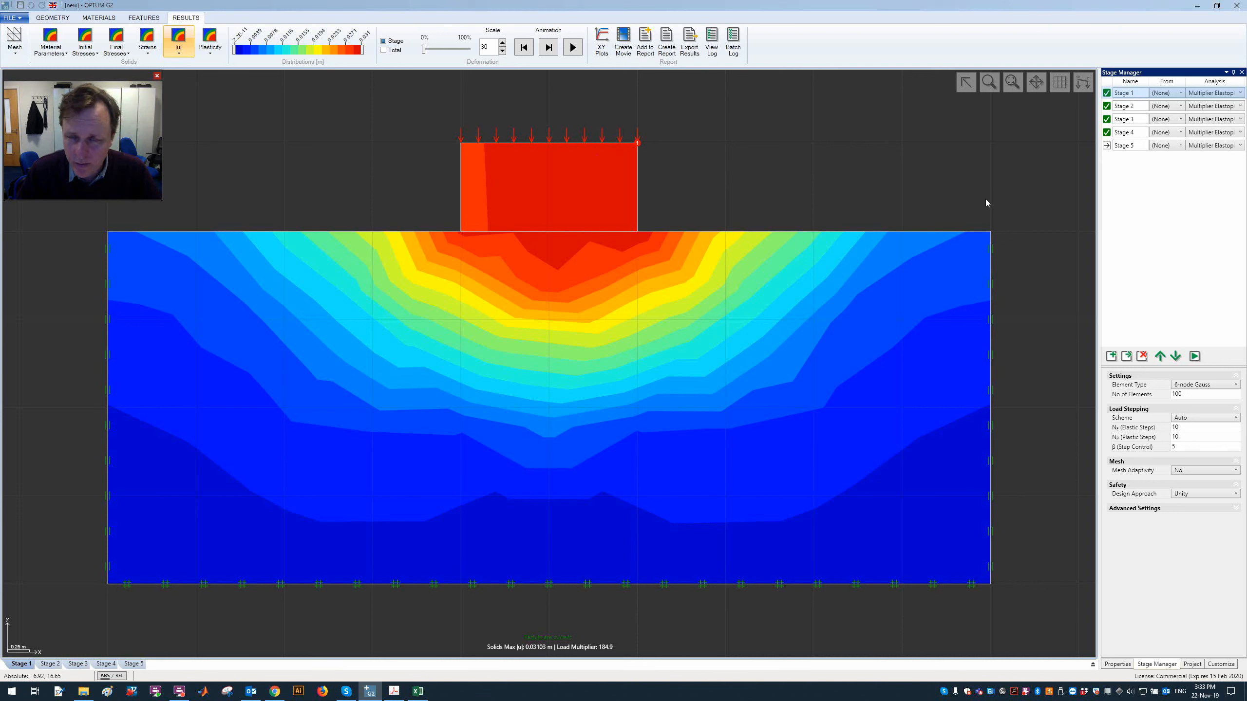
- Change Stage 5's distributed load on top of the footing to Fixed, with Begin Y and End Y at -180 kN/m²
click(1137, 145)
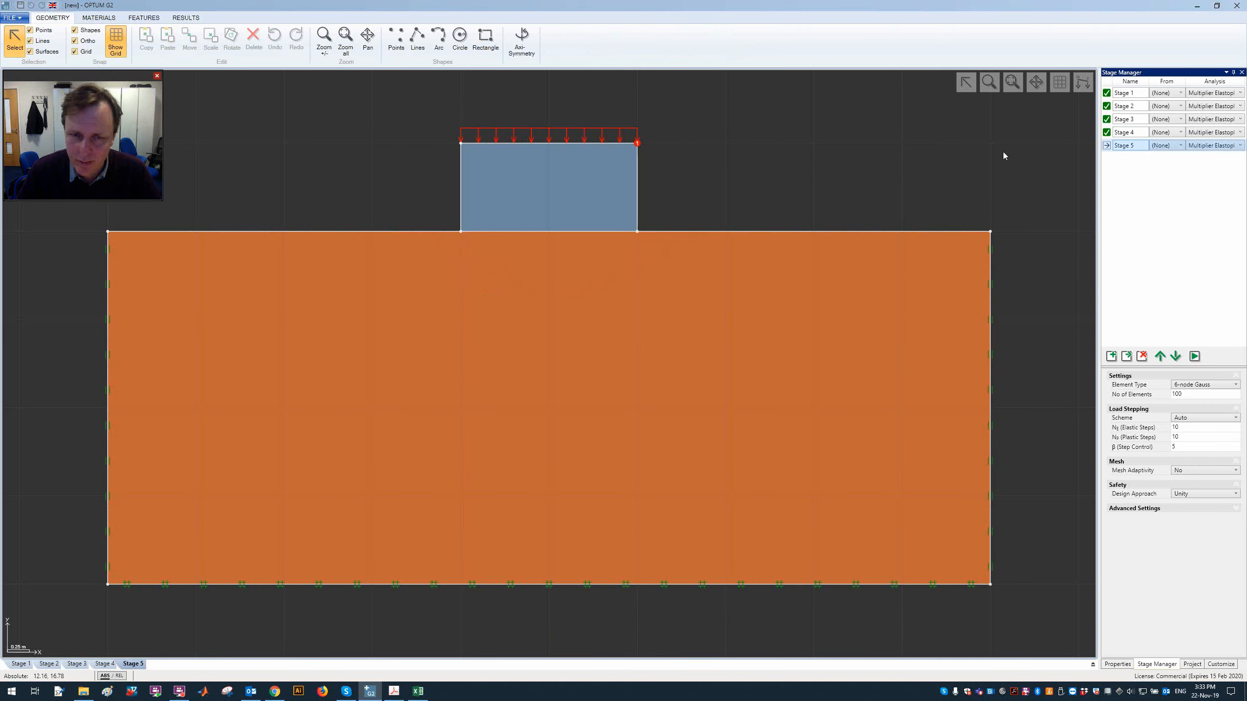
click(616, 144)
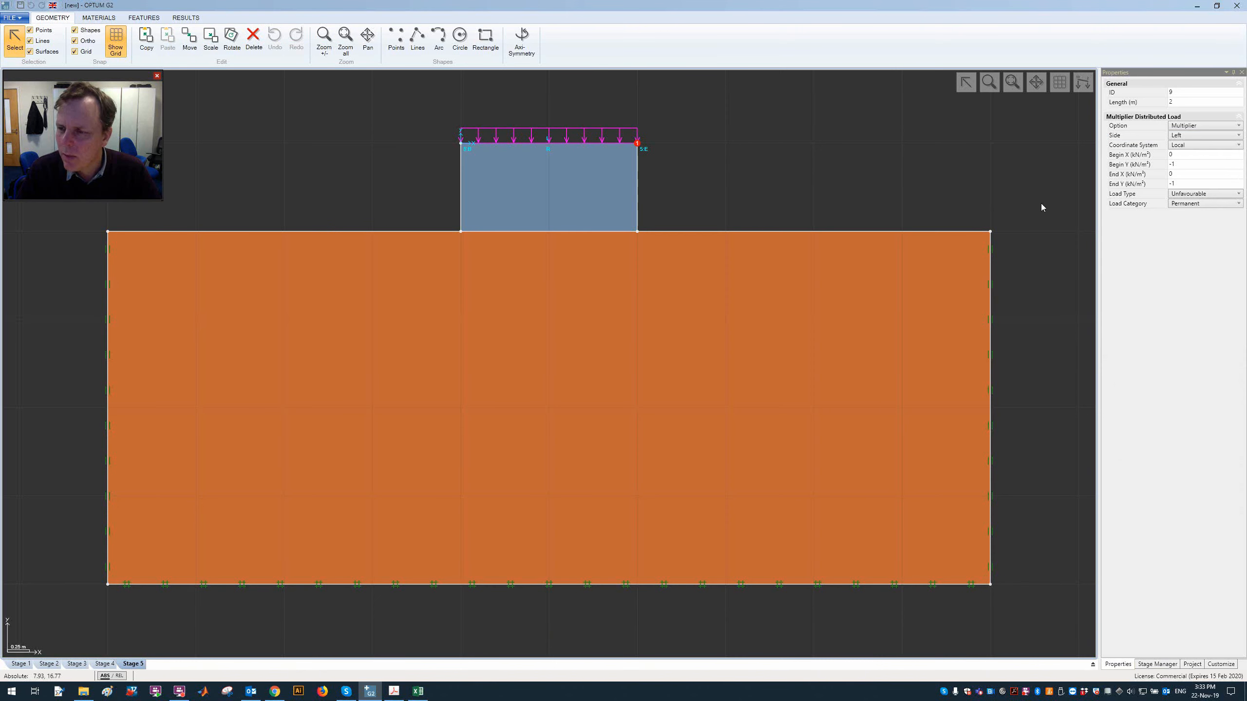
click(1197, 158)
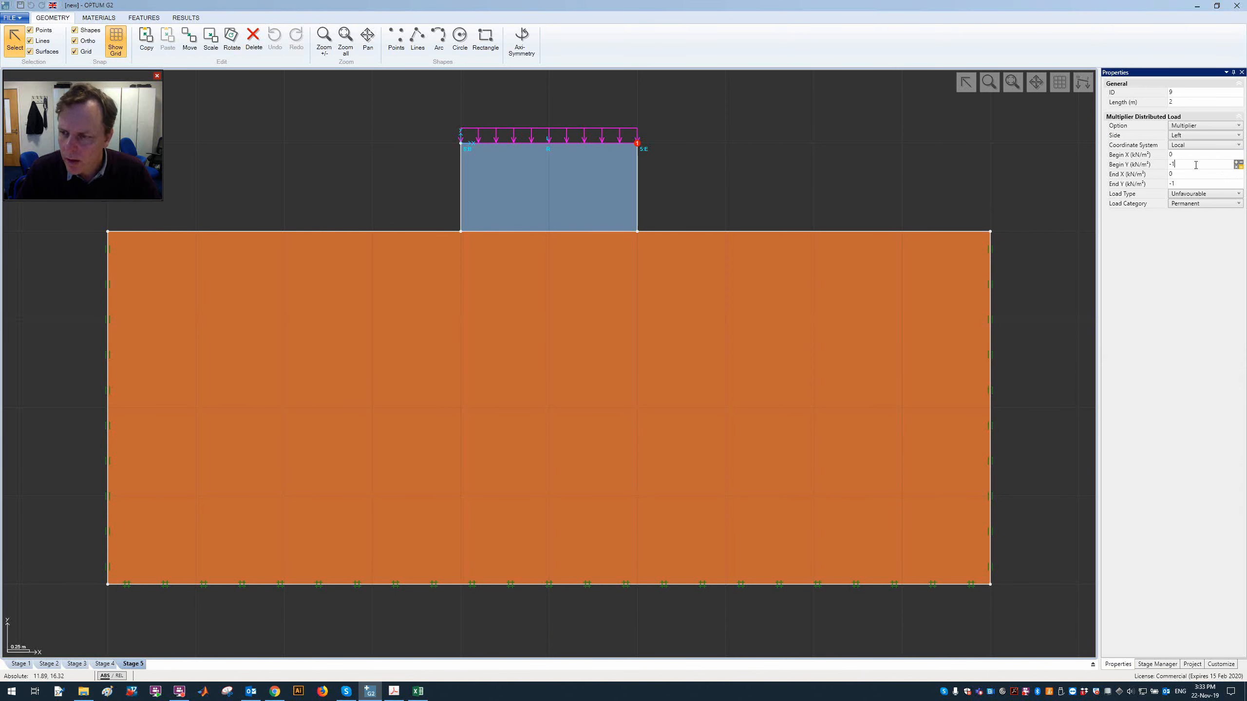
click(1195, 144)
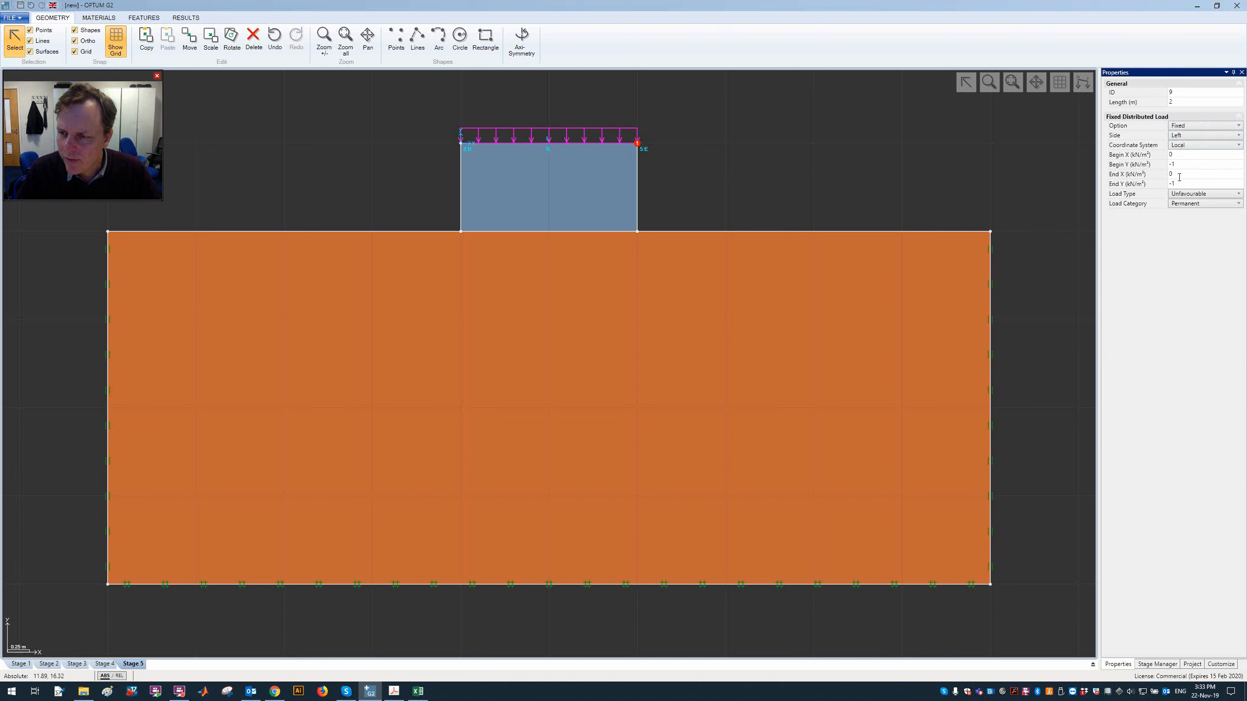
click(1188, 164)
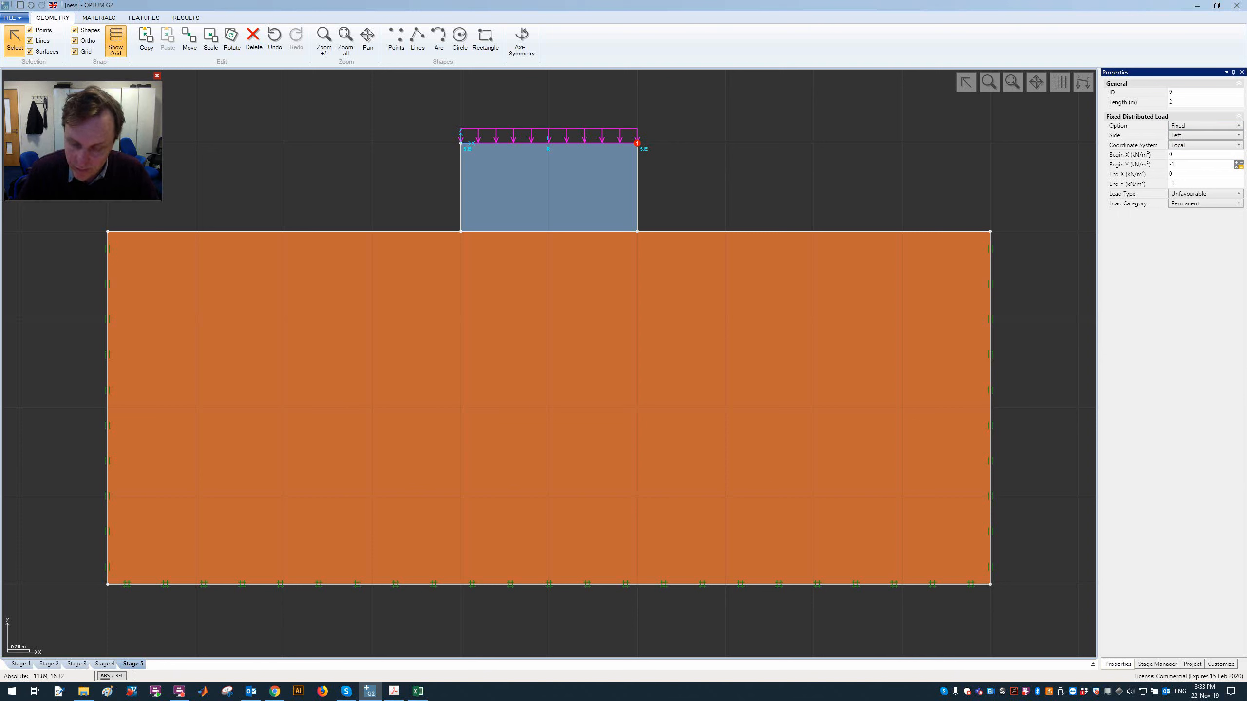
key(Tab)
key(Tab)
key(Right)
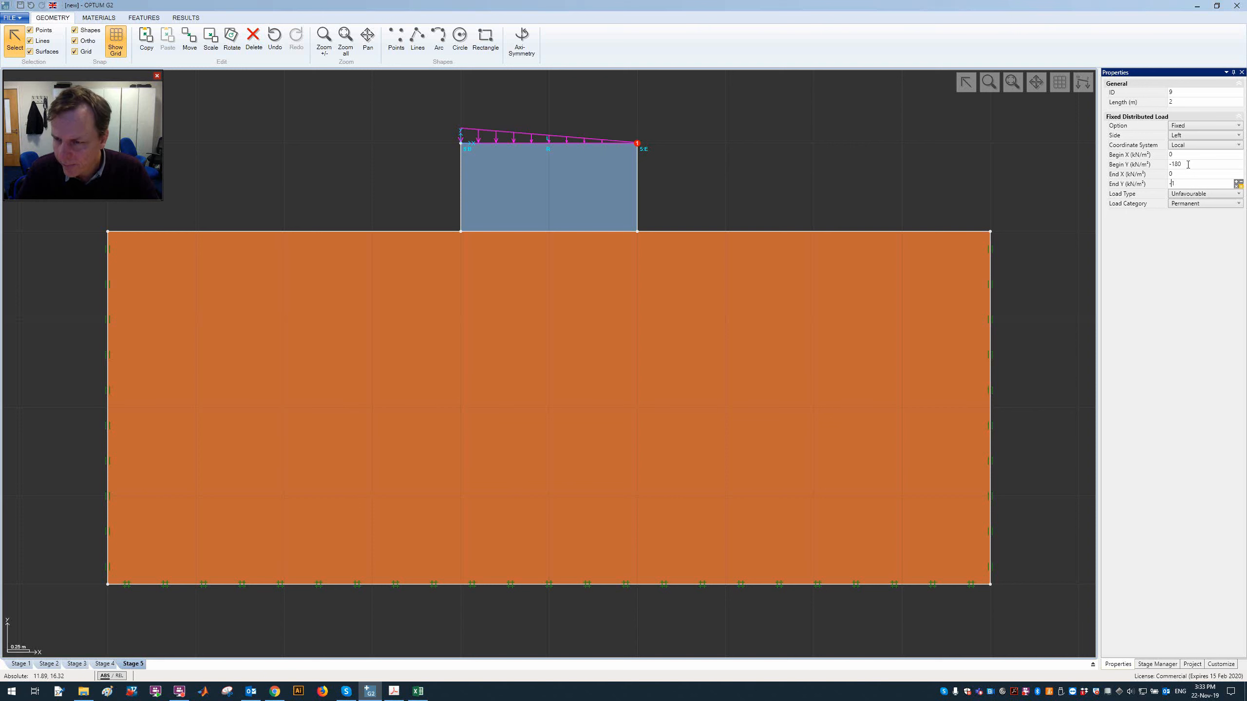
text(0)
key(Tab)
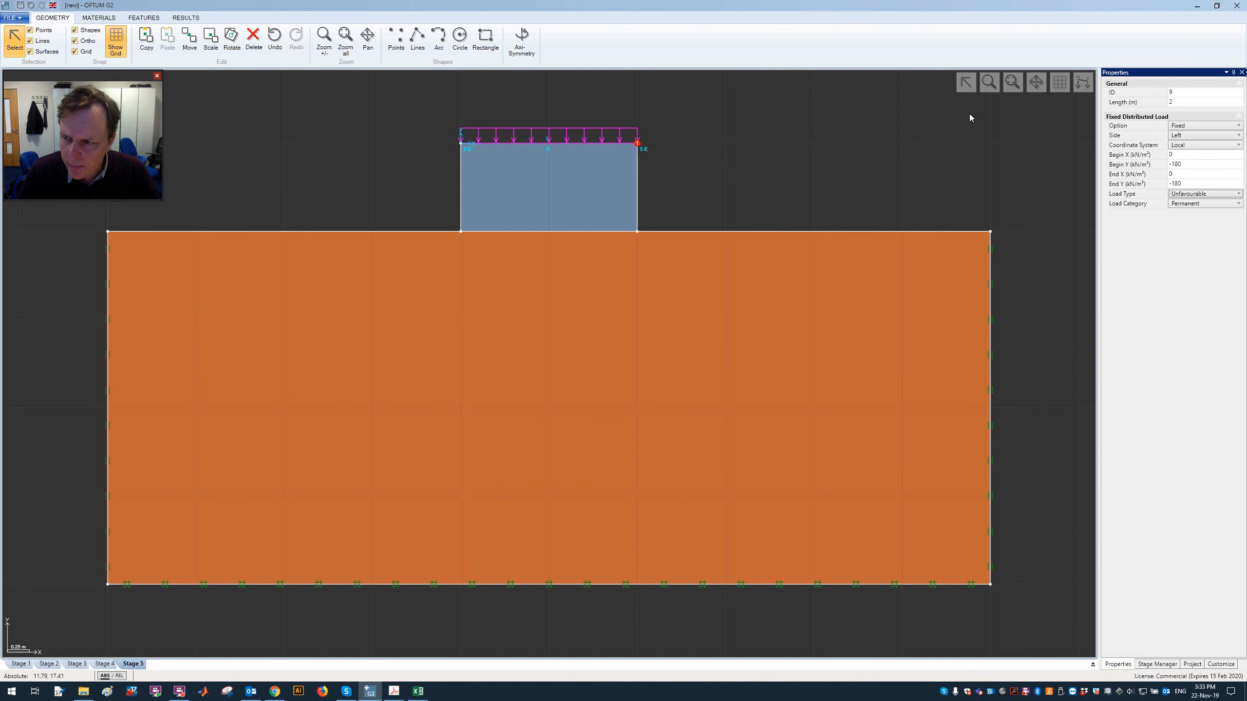
click(803, 178)
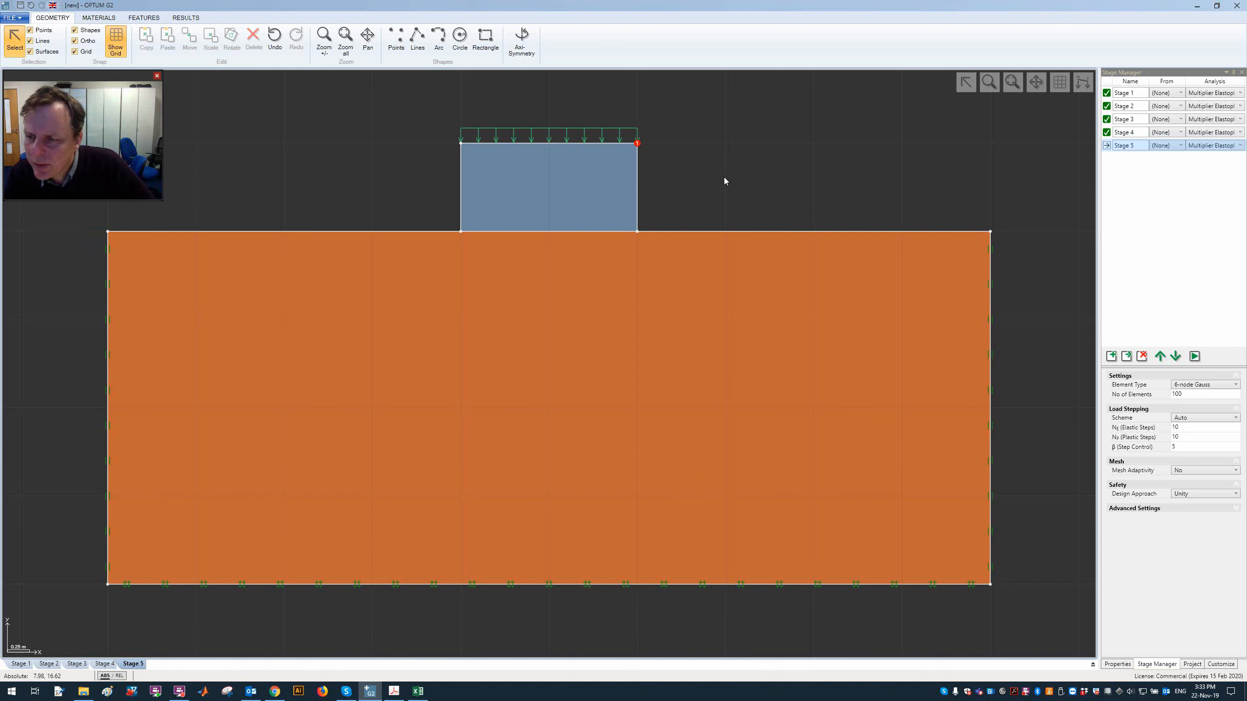
- Set Stage 5's analysis type to Elastoplastic and check the properties of the footing load
click(1221, 146)
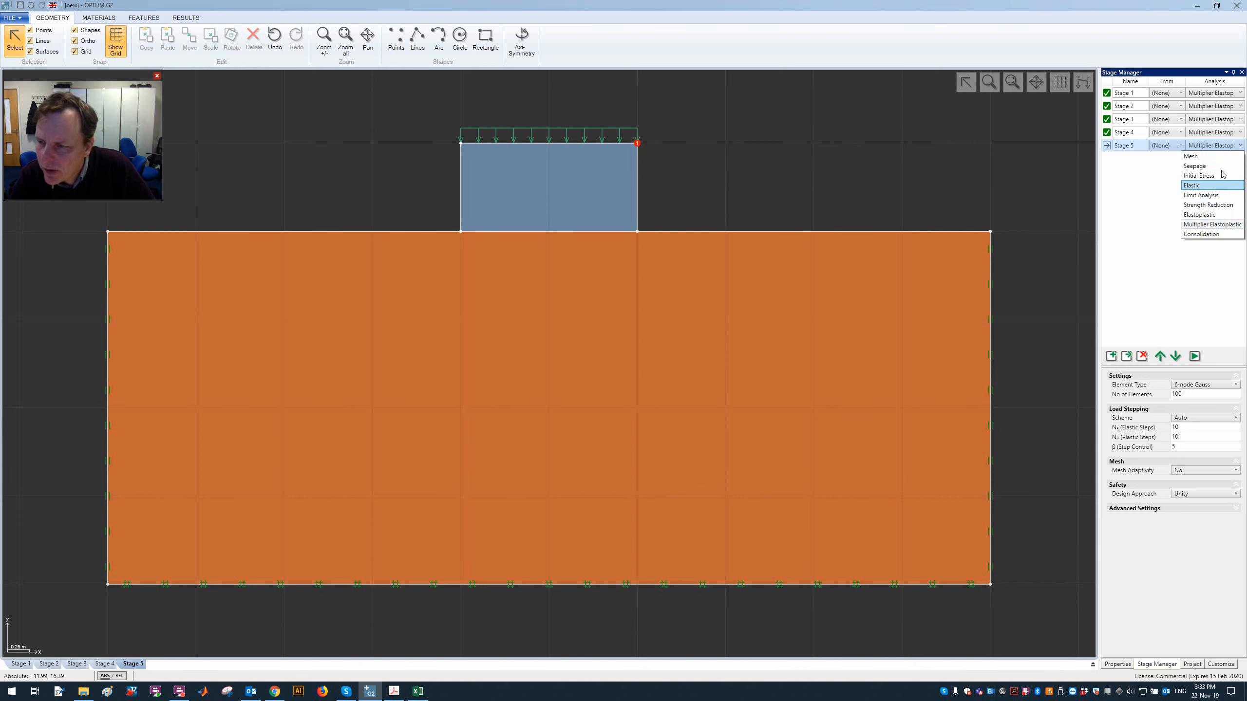
click(1221, 215)
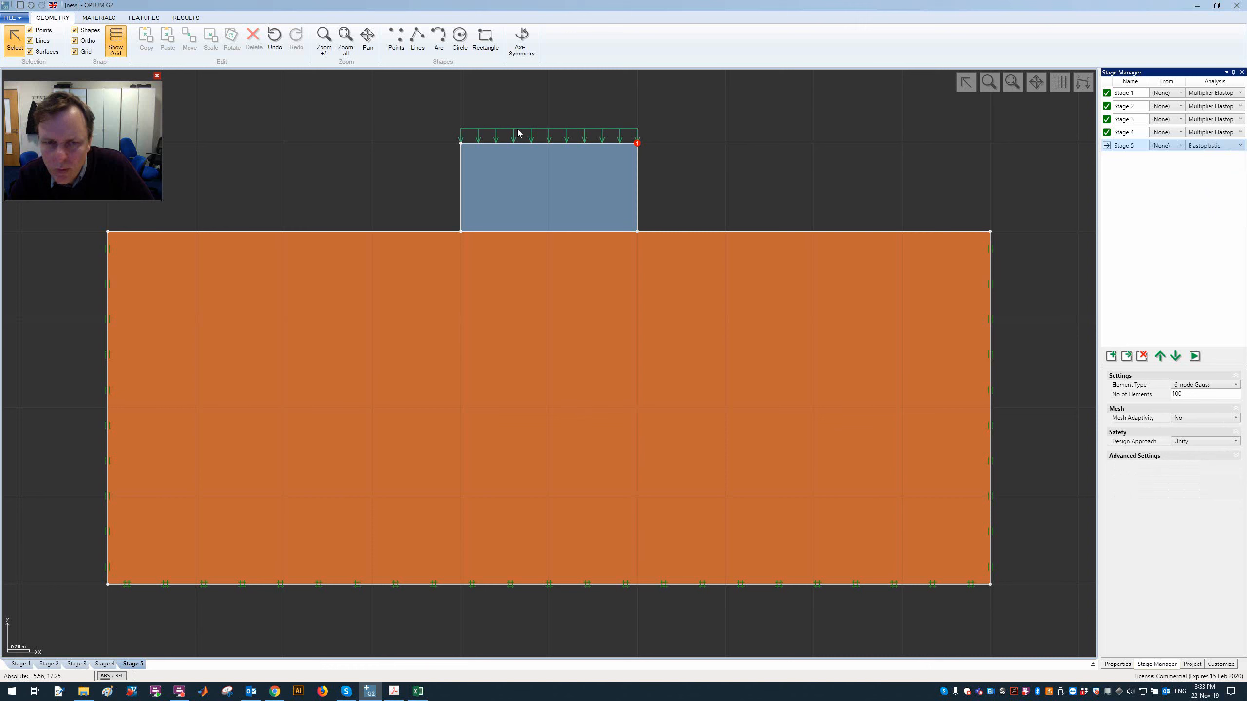
click(594, 144)
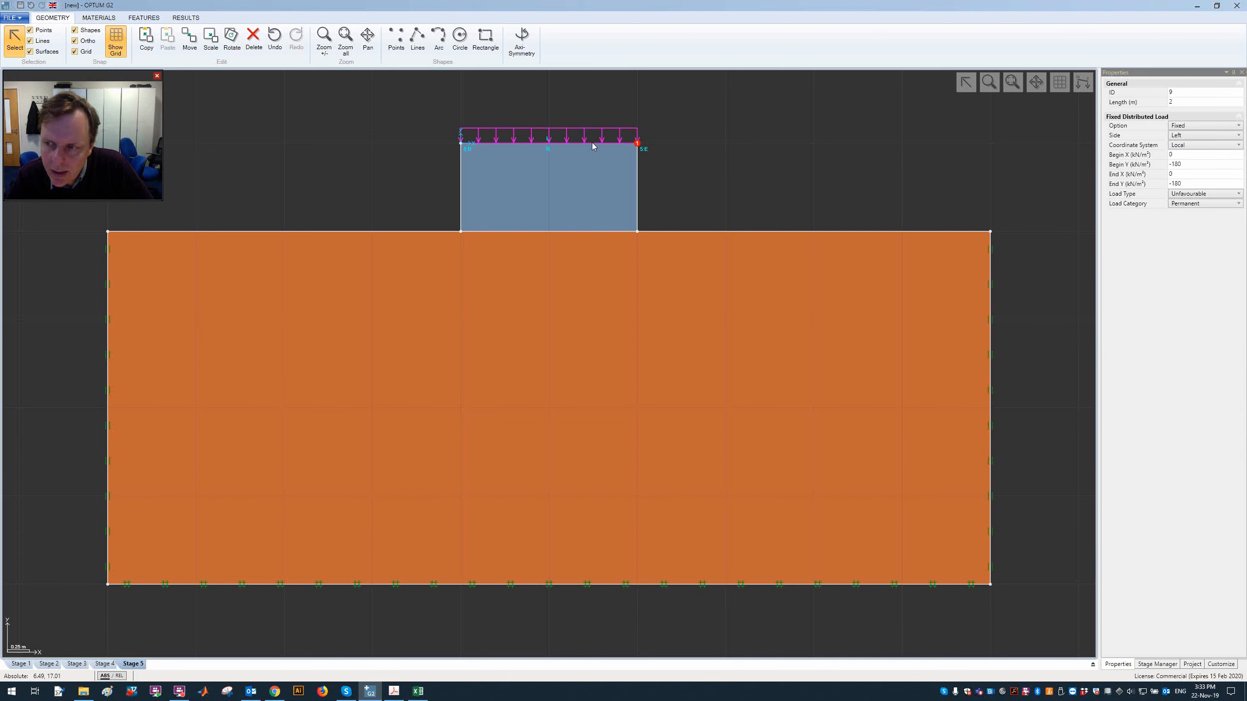
click(854, 113)
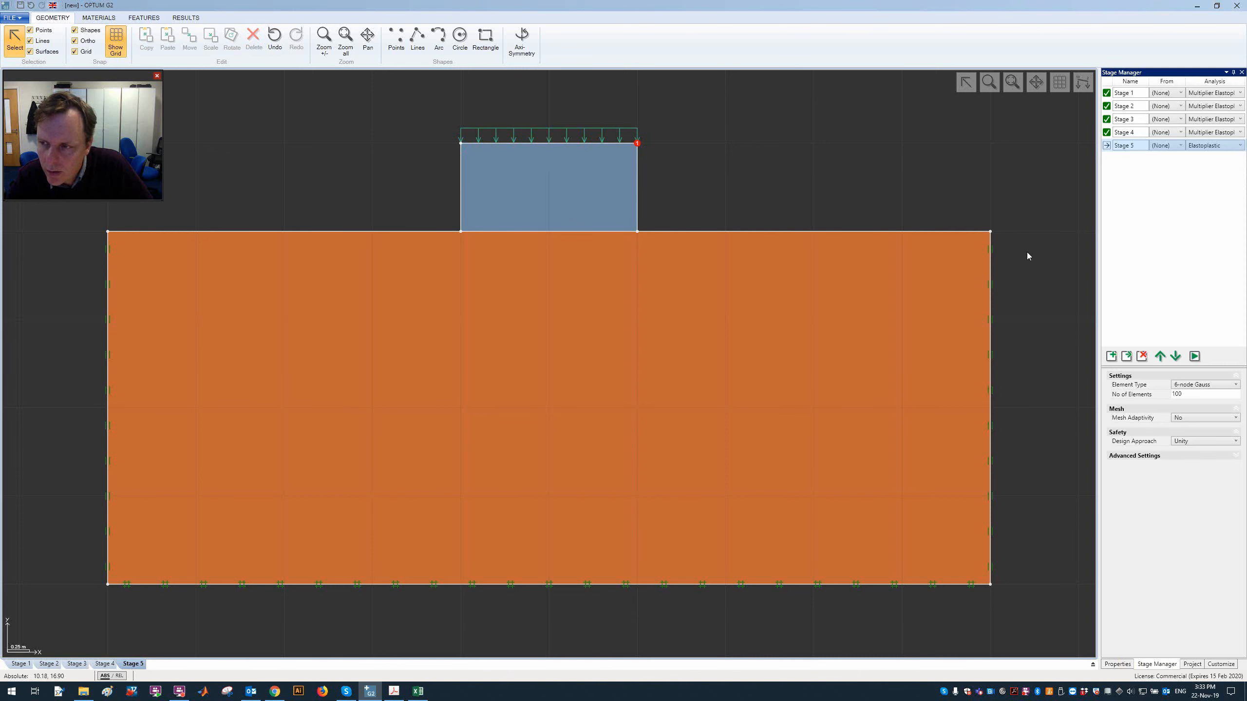
- Run the Stage 5 analysis and display the total displacement magnitude |u|
click(1195, 356)
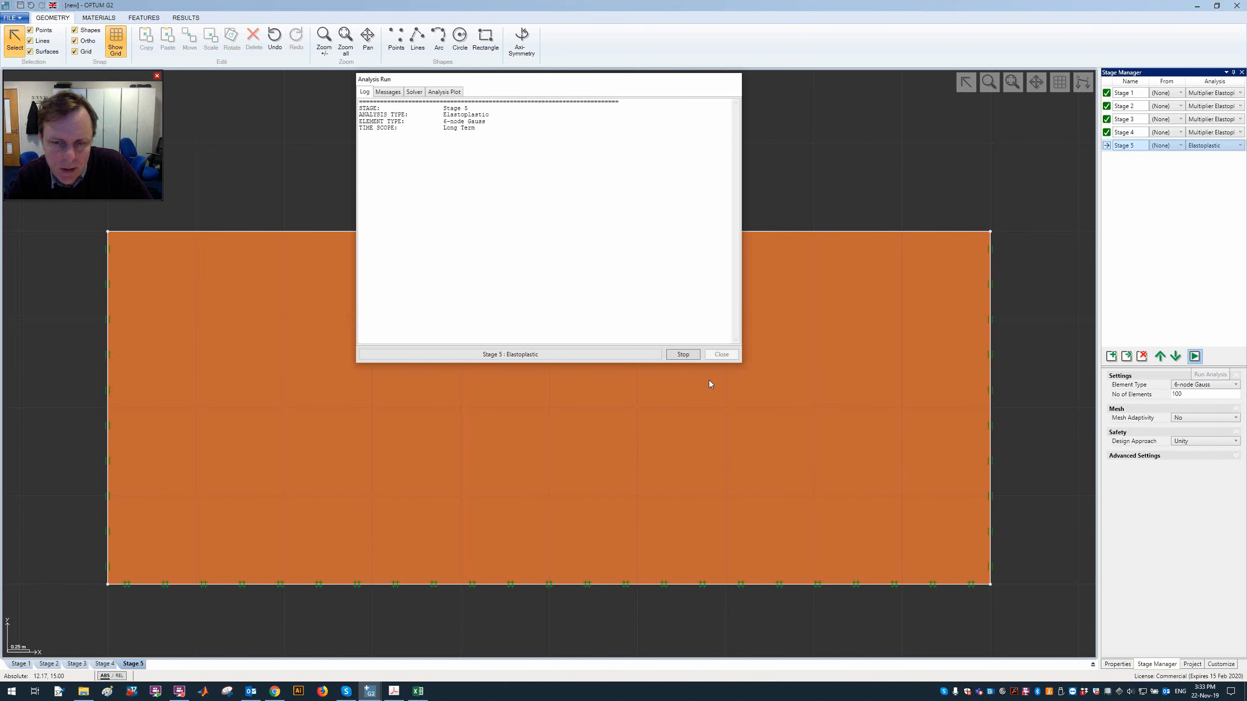
click(725, 354)
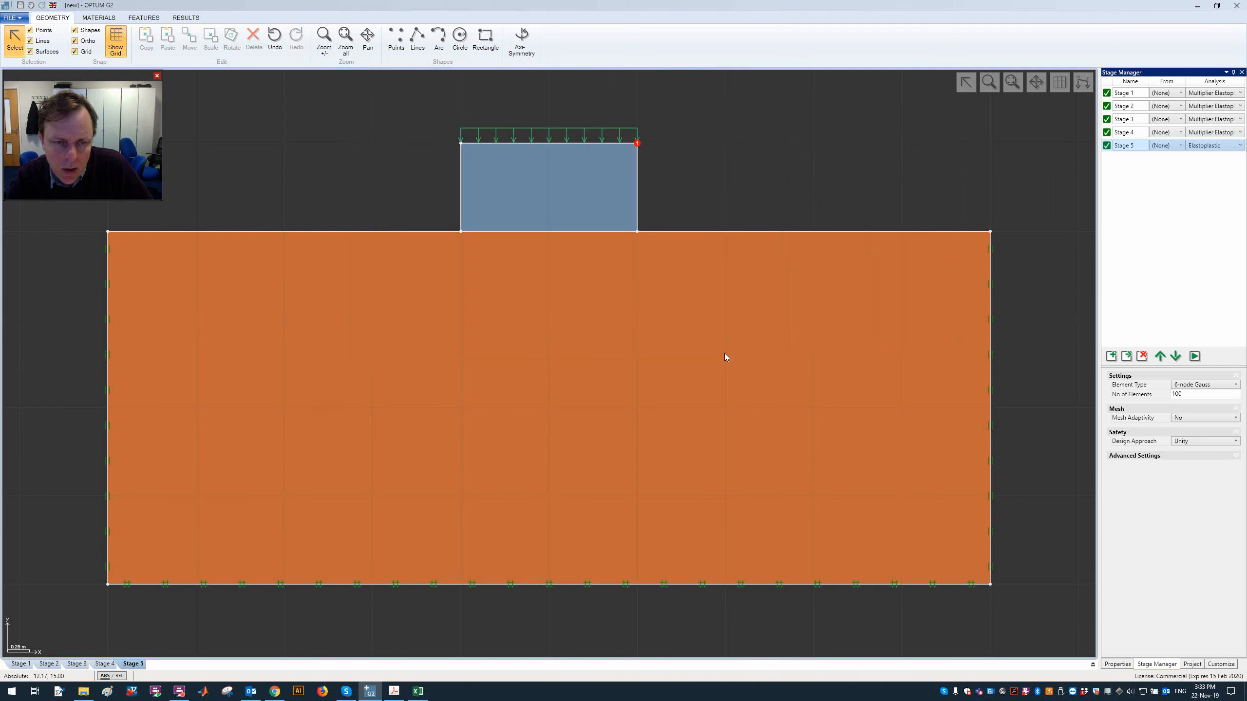
click(184, 41)
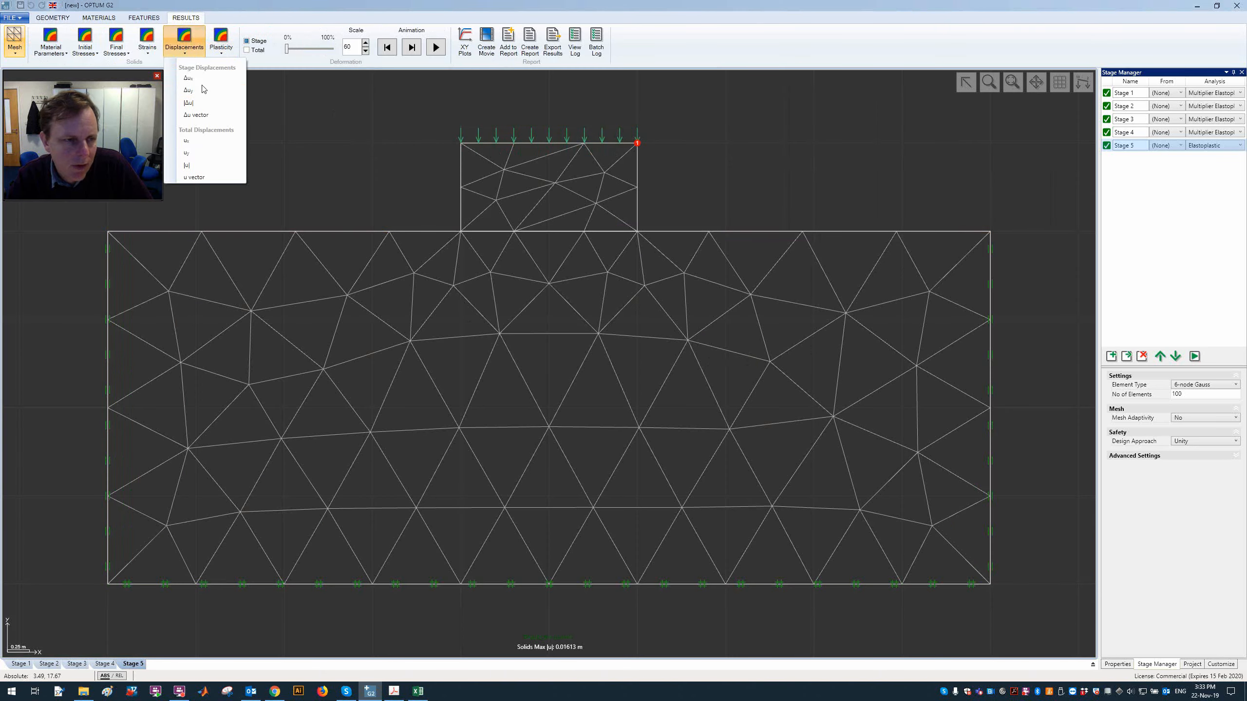
click(220, 165)
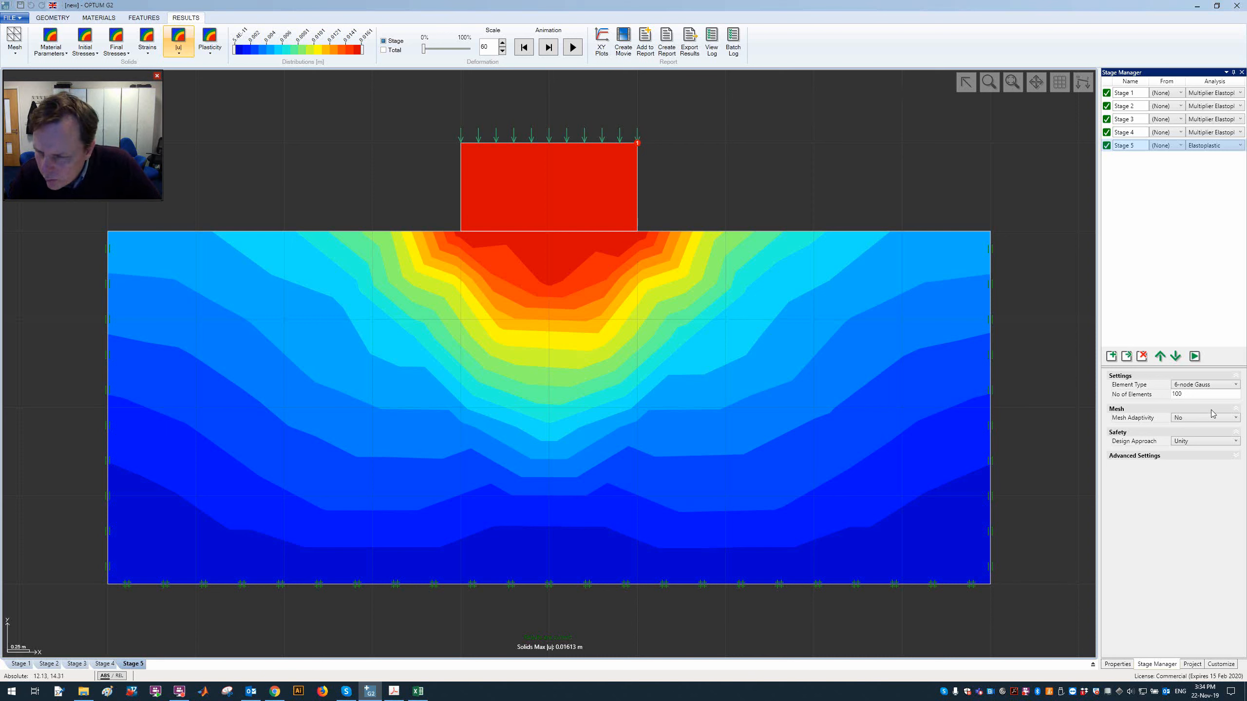
- Set Stage 5's load steps to 10 in its advanced settings, then rerun the analysis and inspect its results
click(1236, 456)
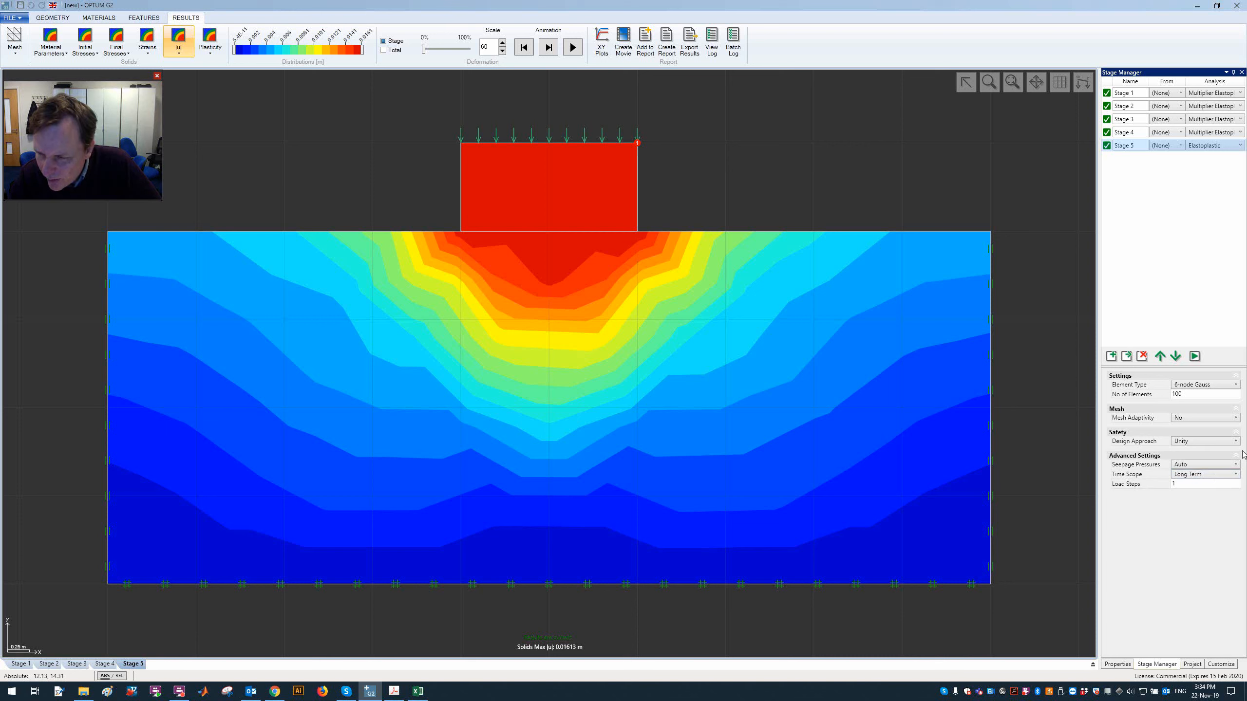
click(1208, 484)
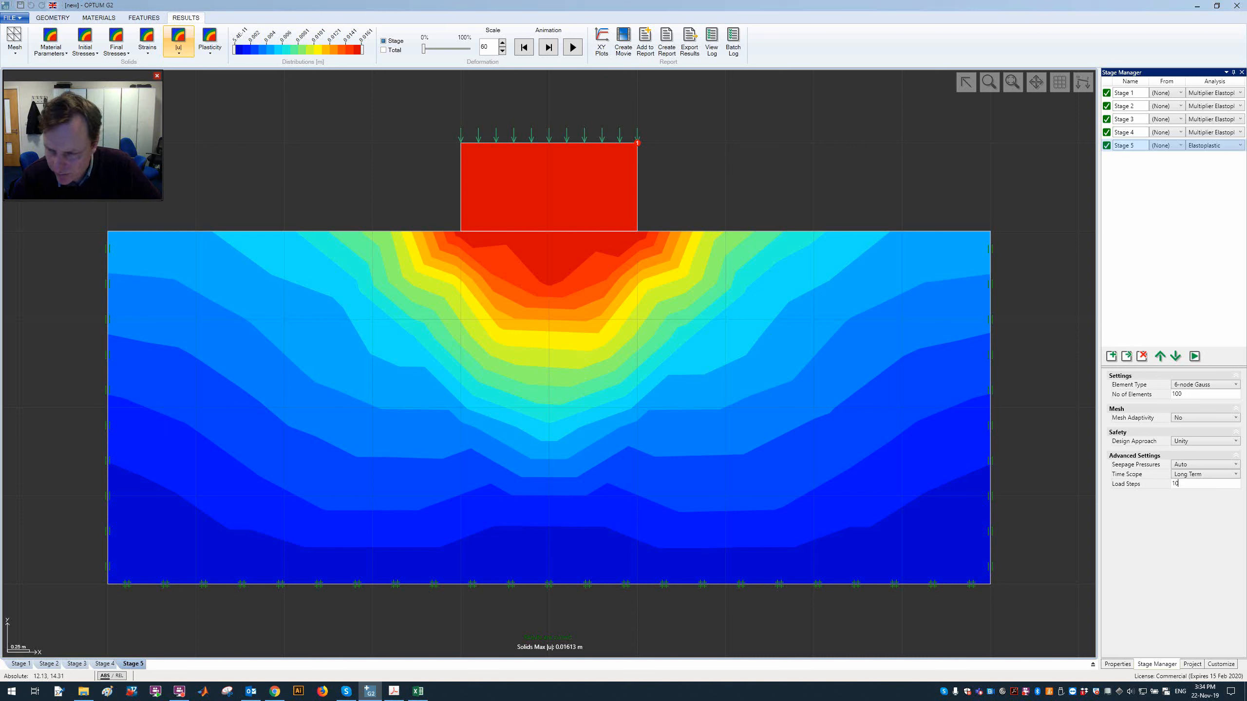
text(0)
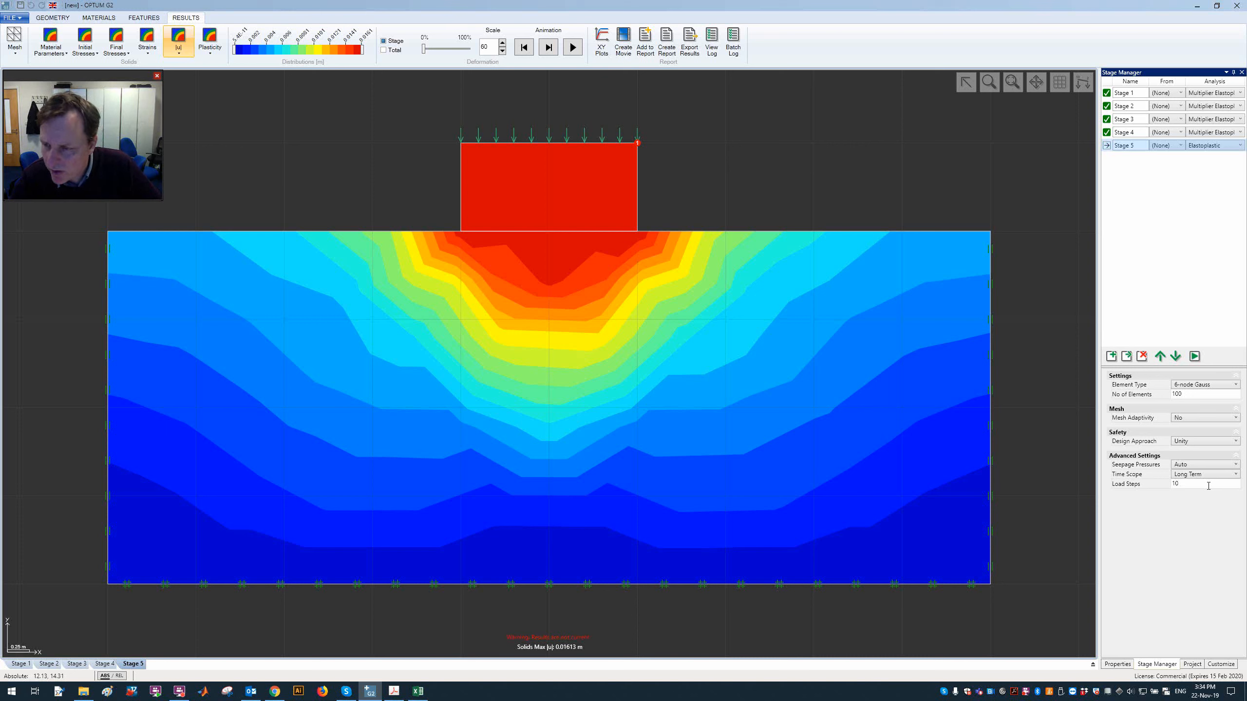
click(1194, 356)
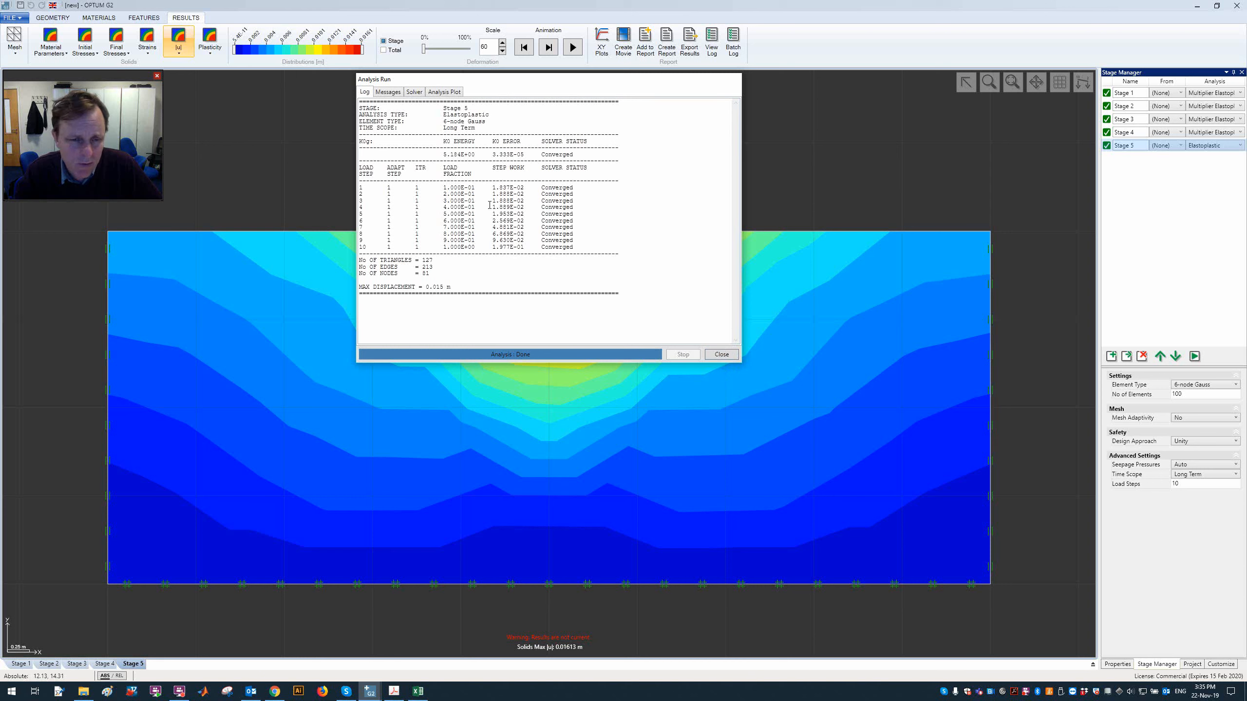
click(722, 355)
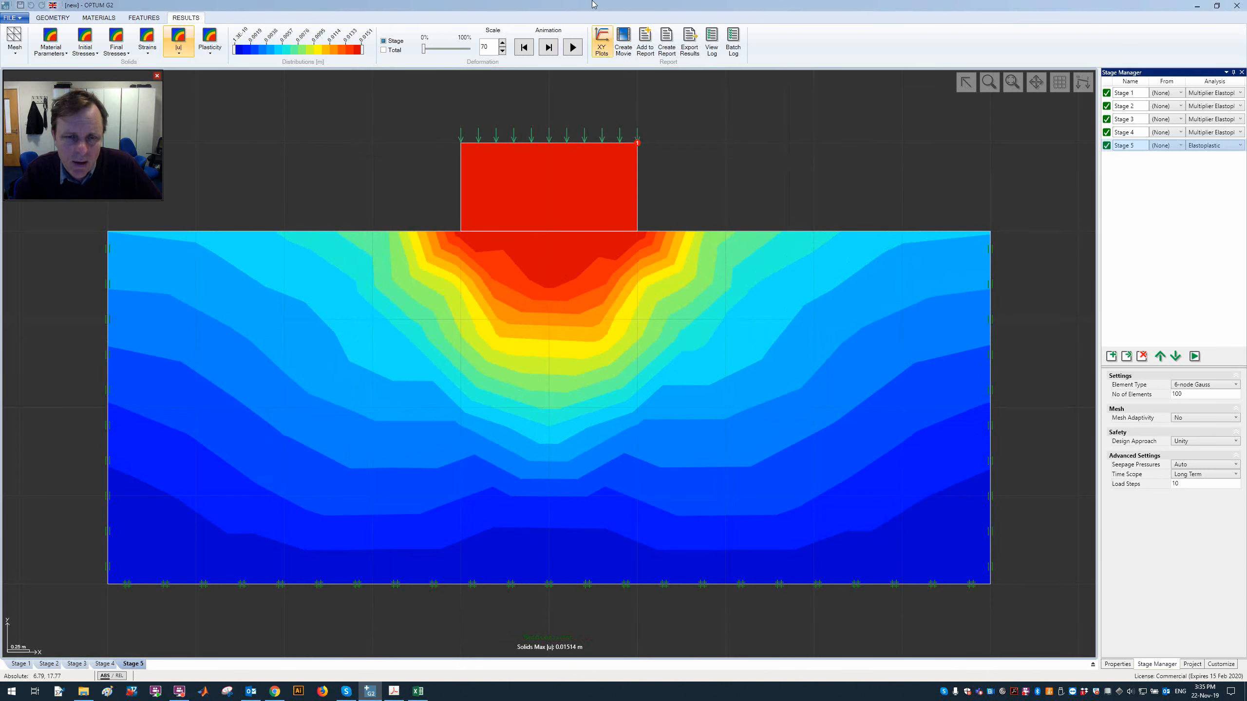
click(571, 48)
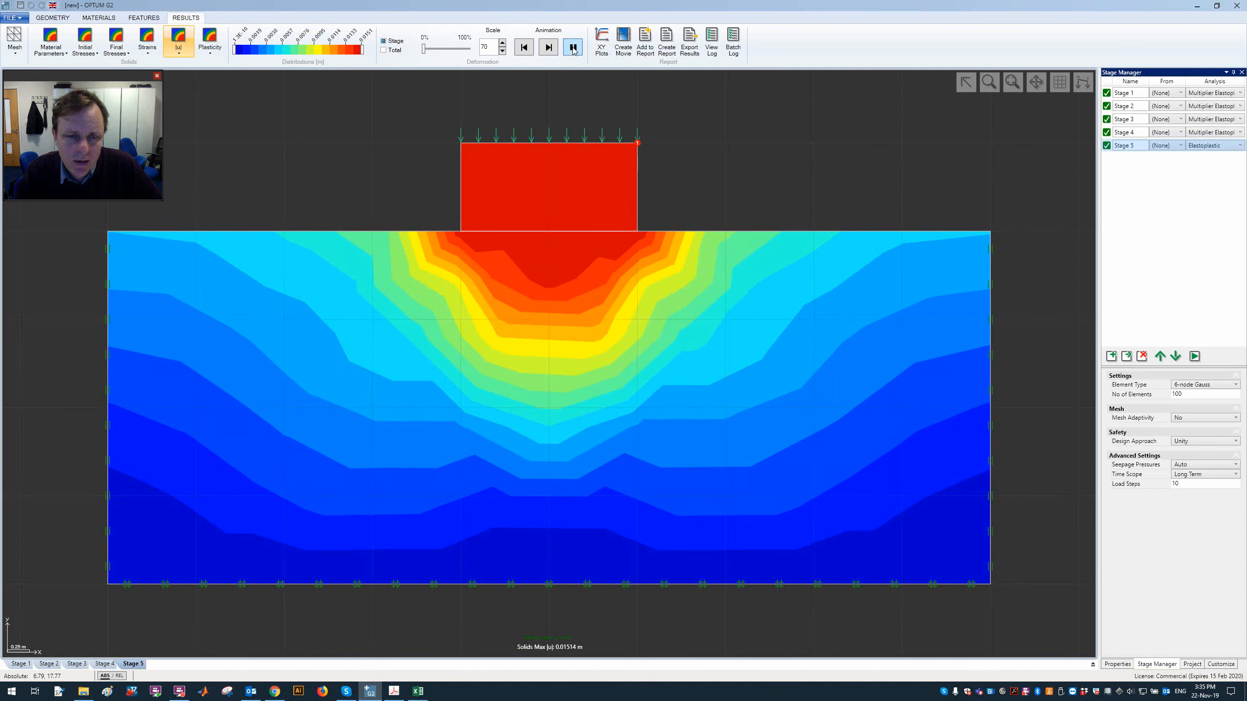
click(524, 48)
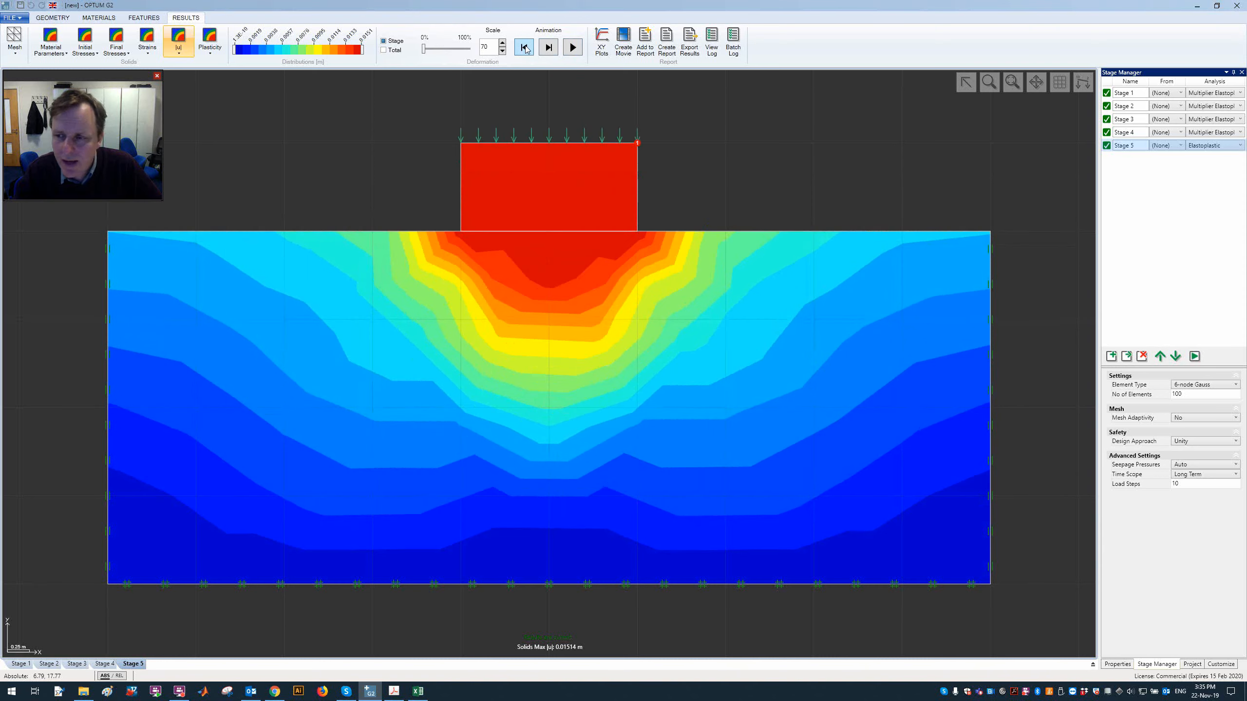
- Clone Stage 5 as Stage 6 and set the original Stage 5's load steps to 1
click(1127, 356)
click(1136, 147)
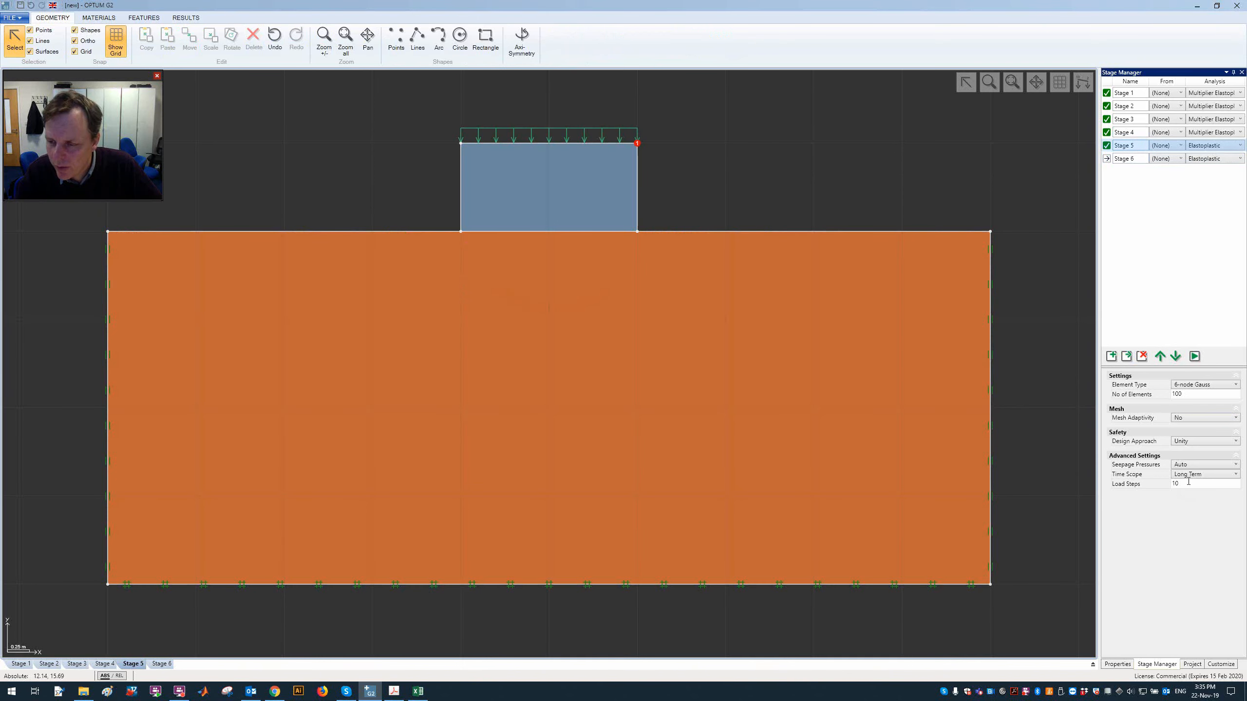
click(1187, 484)
key(Return)
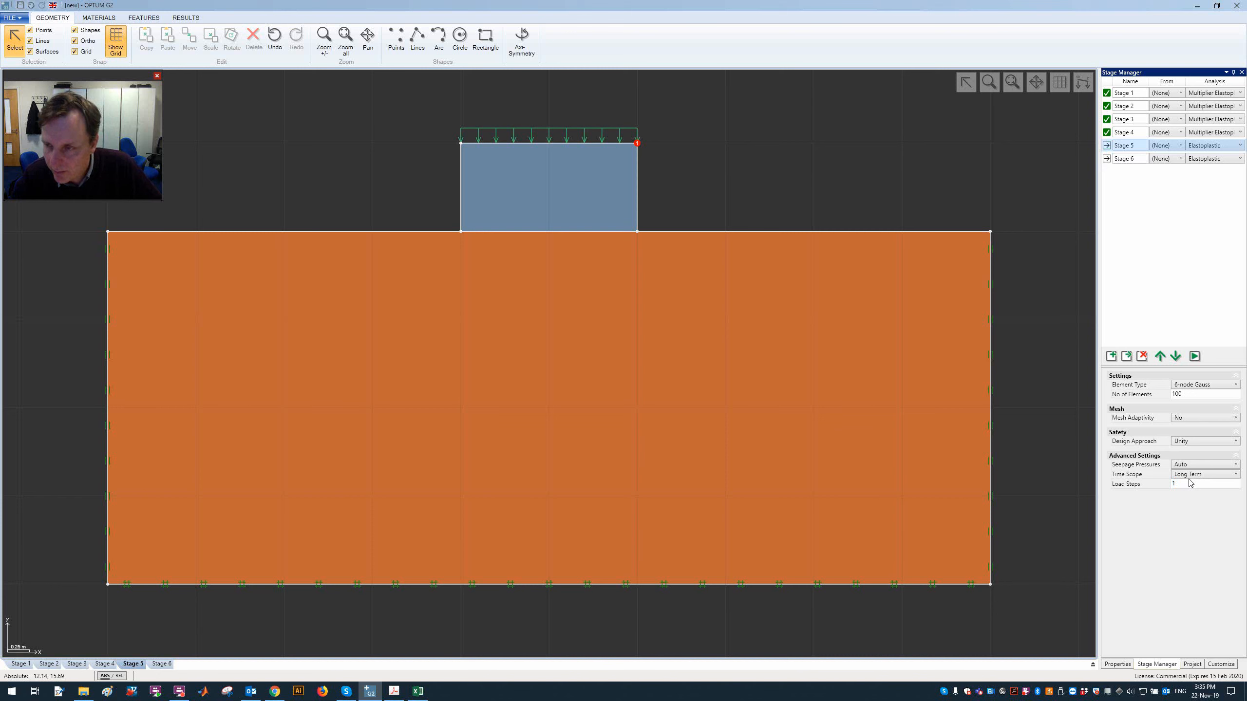
- Run the analysis and display the total vertical displacement uy for both Stage 6 and Stage 5
click(1194, 356)
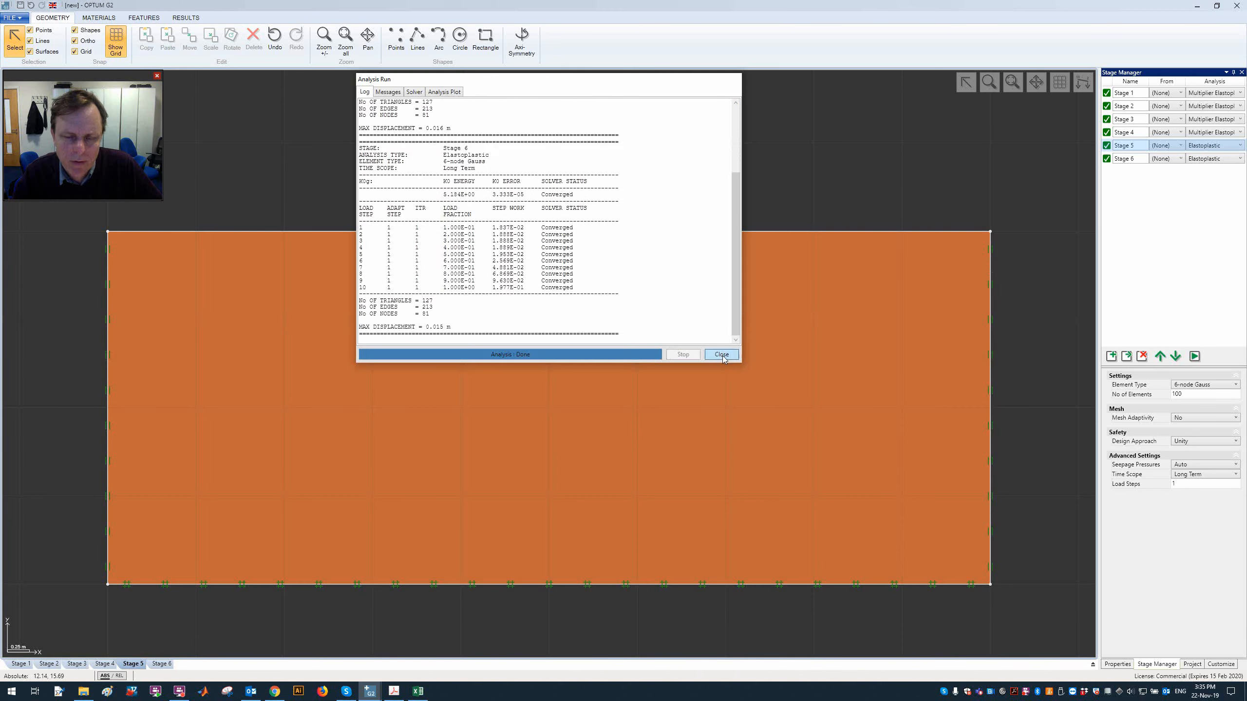
click(720, 354)
click(204, 49)
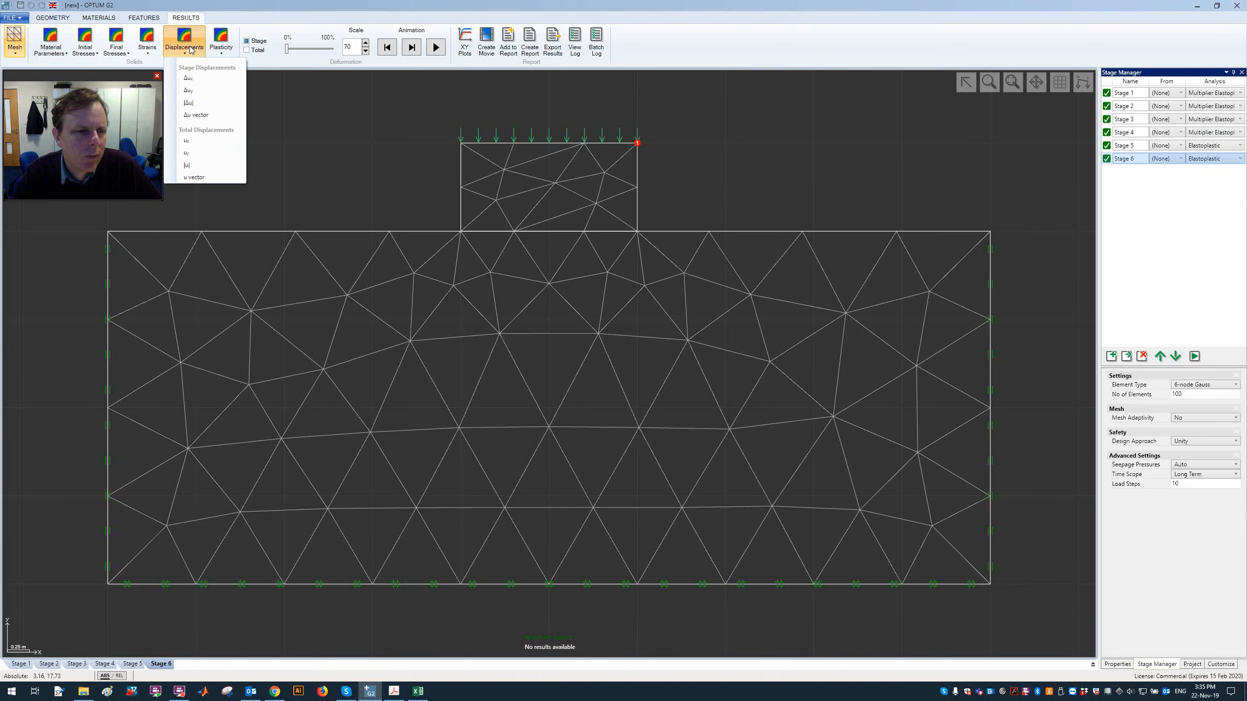
click(207, 158)
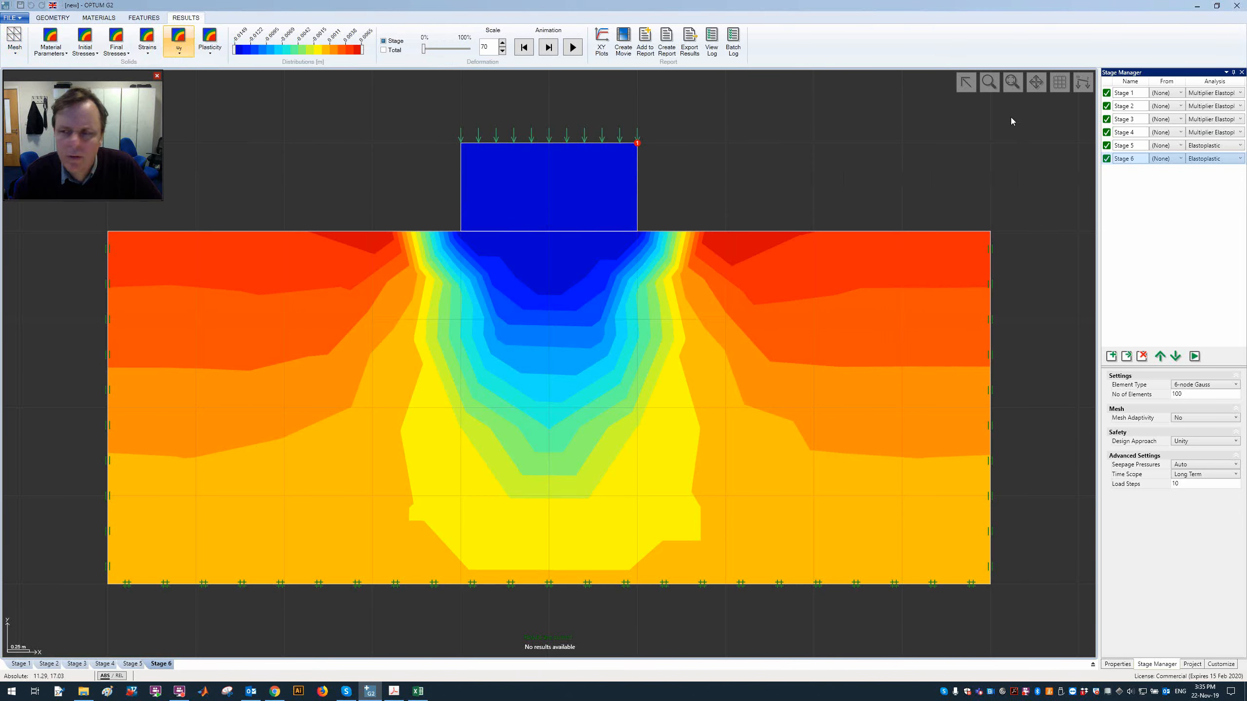
click(1157, 145)
click(200, 54)
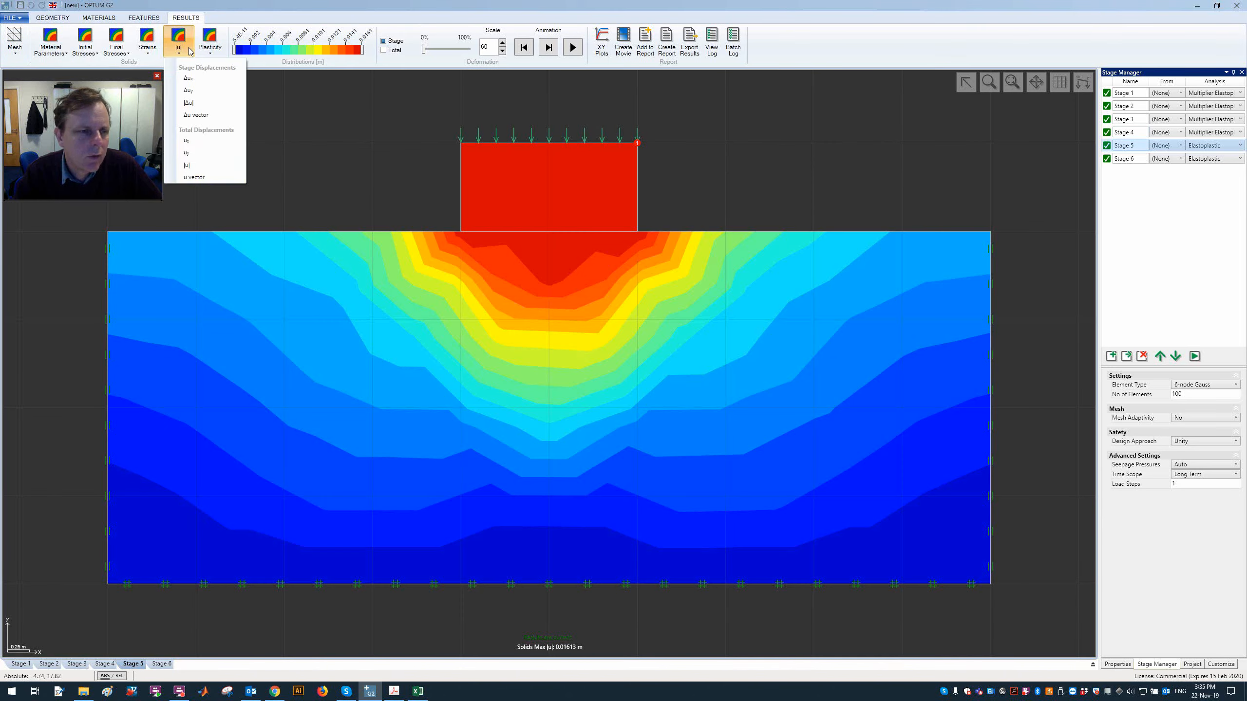
click(210, 155)
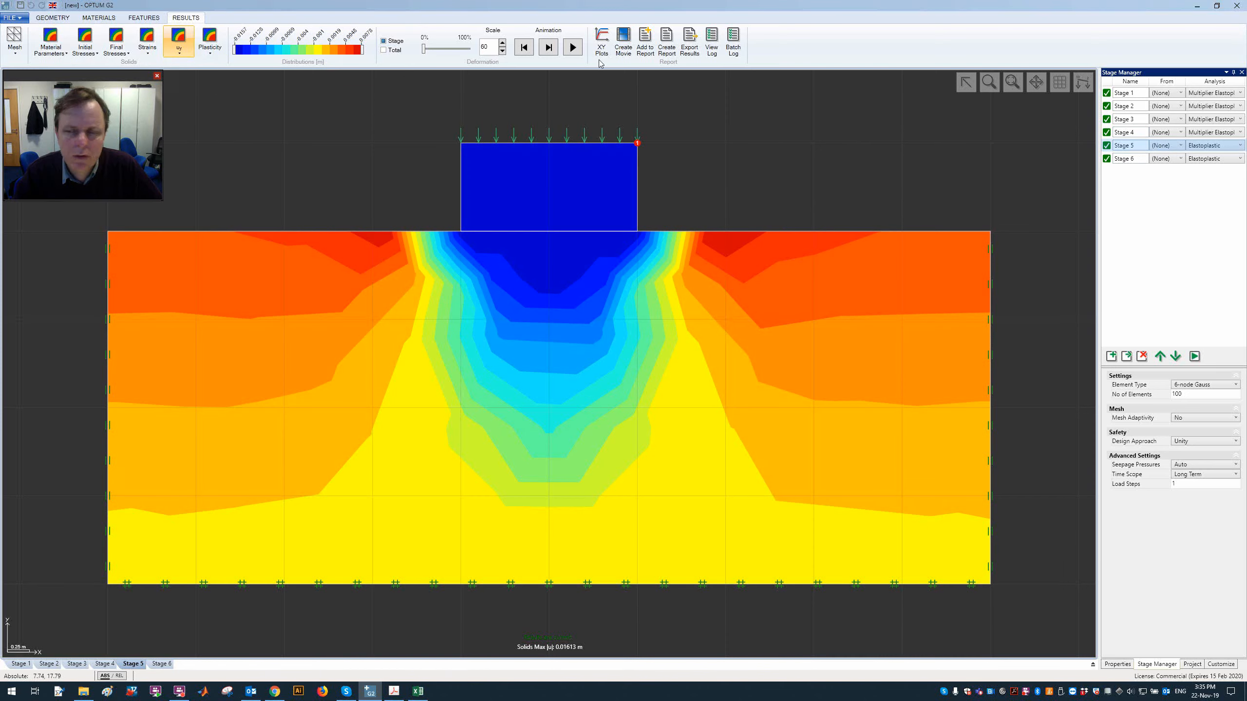
- Compare the vertical displacement results and color scale ranges of Stage 5 and Stage 6
click(1135, 158)
click(1135, 147)
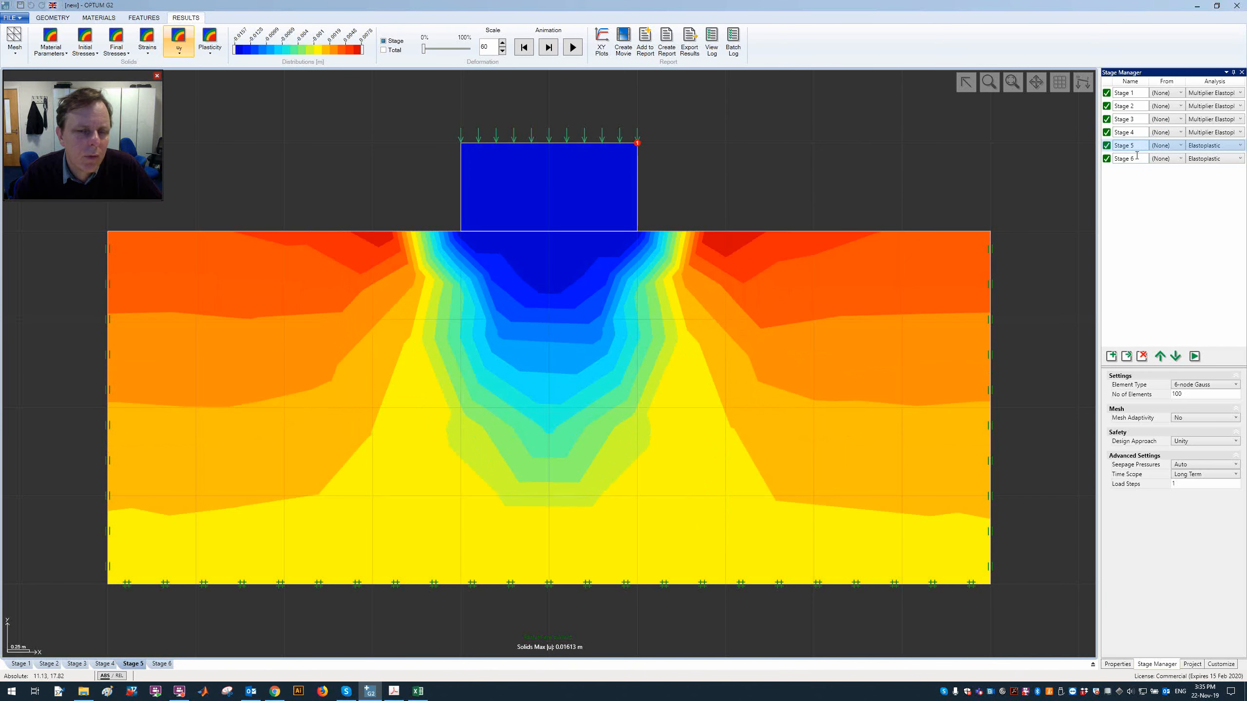
click(289, 54)
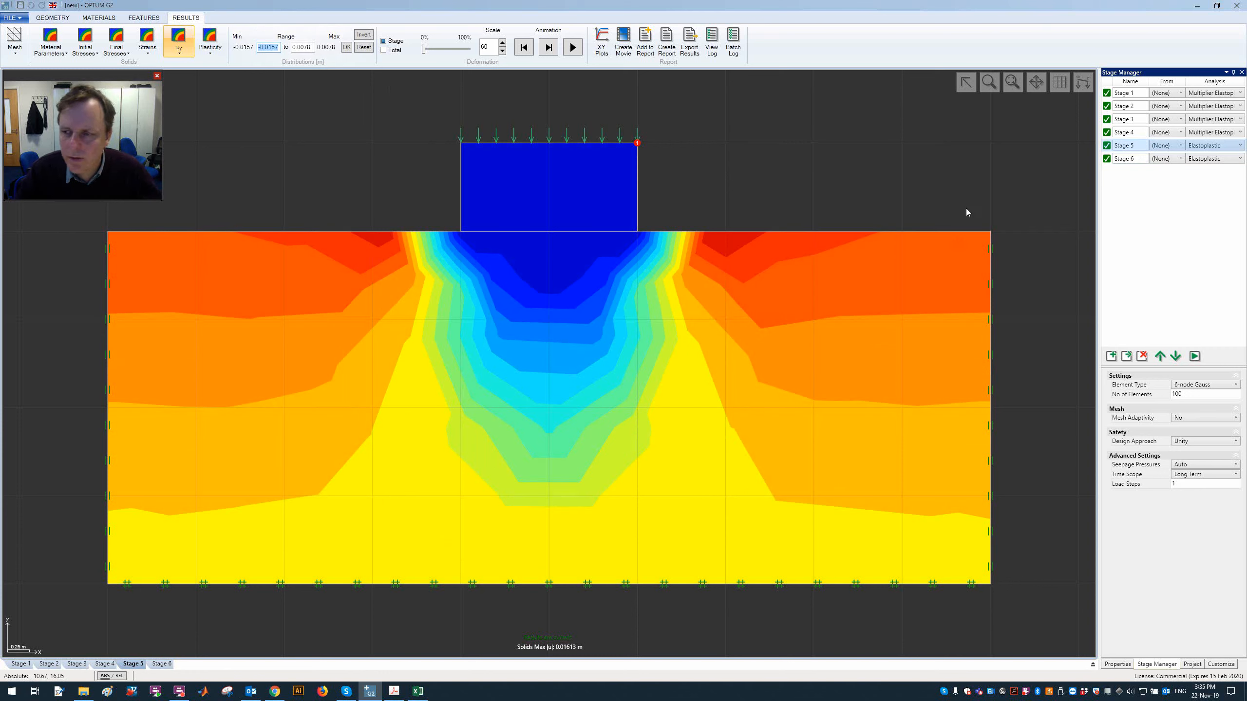
click(529, 46)
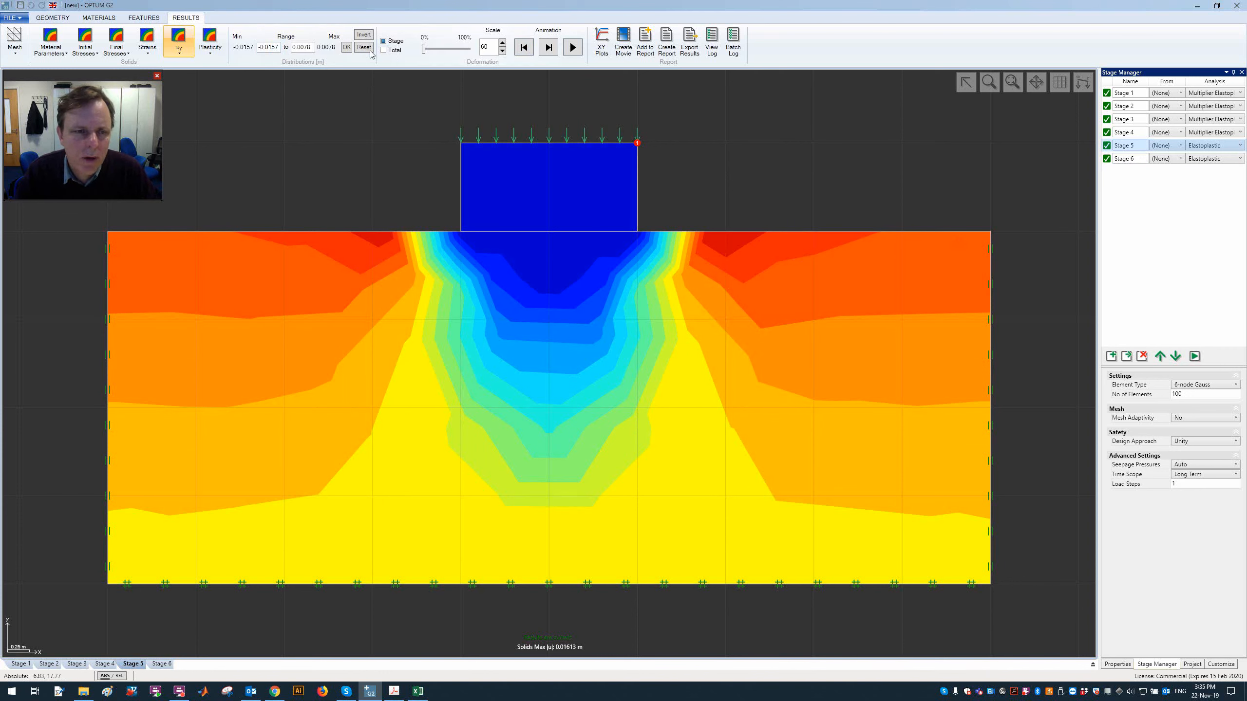
click(346, 49)
click(1168, 162)
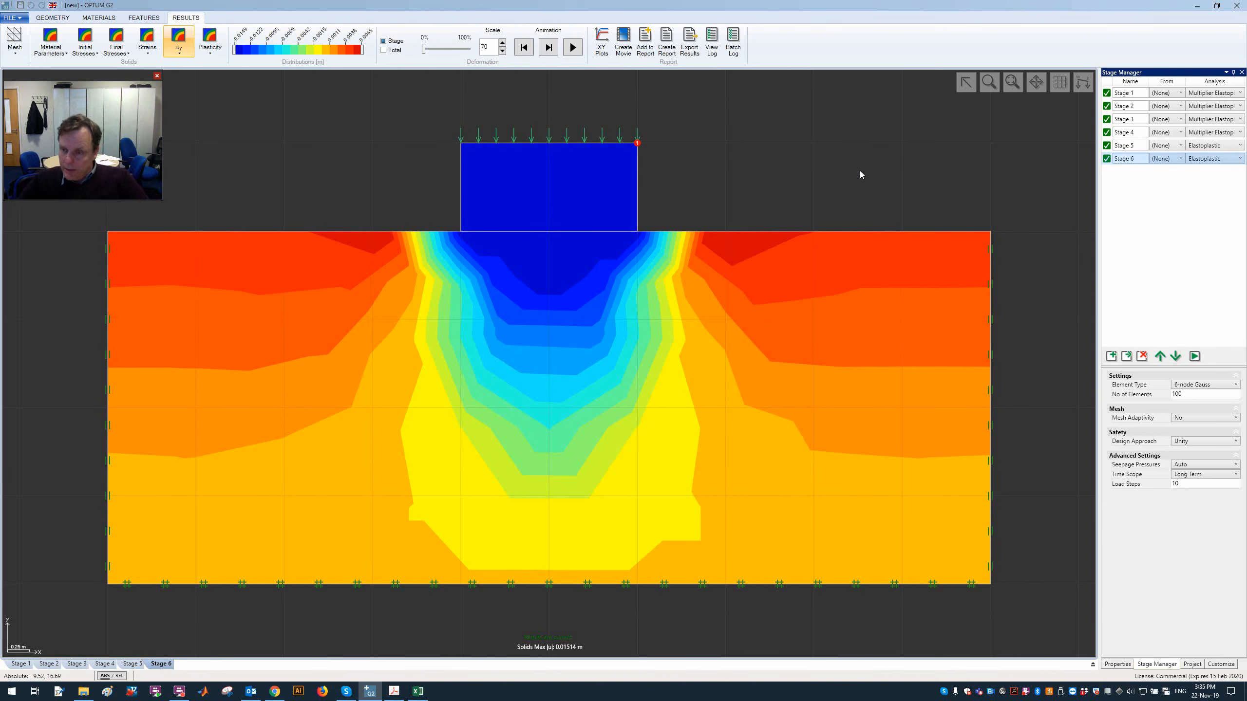
- Open an X-Y plot for Stage 1 and plot the global load increments against the displacement |u| of Point 1 (Solid)
click(601, 41)
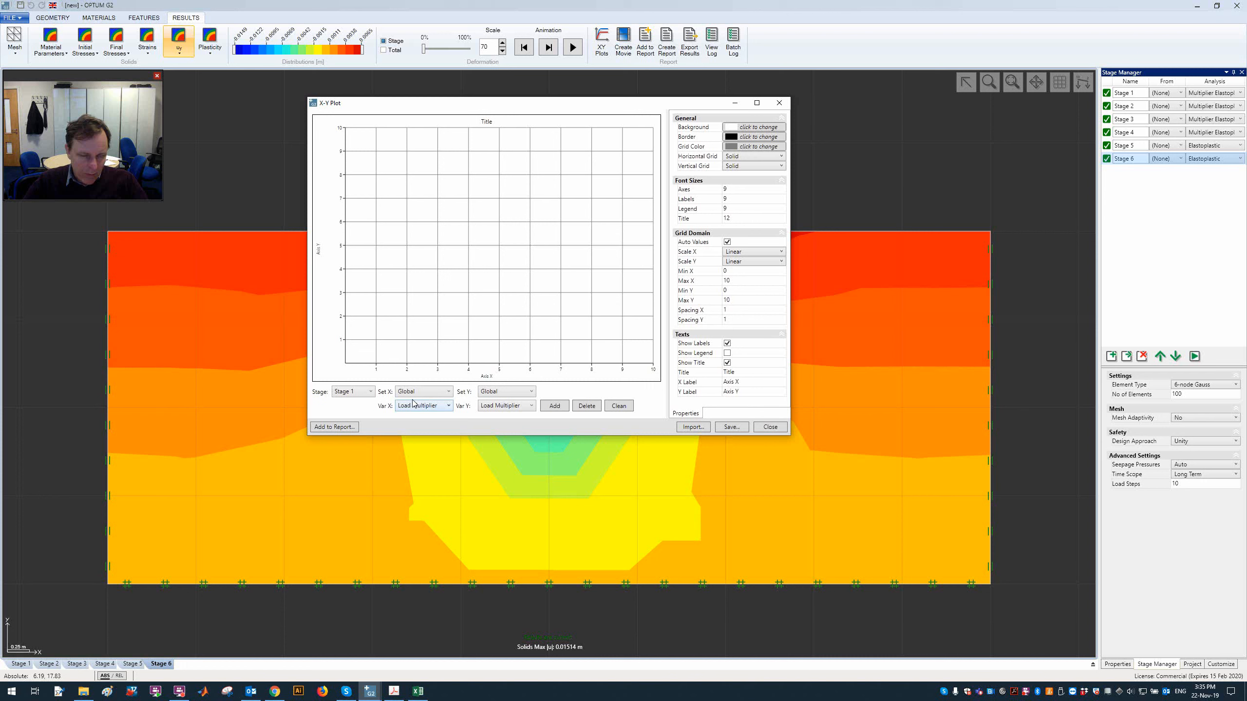
click(430, 394)
click(430, 394)
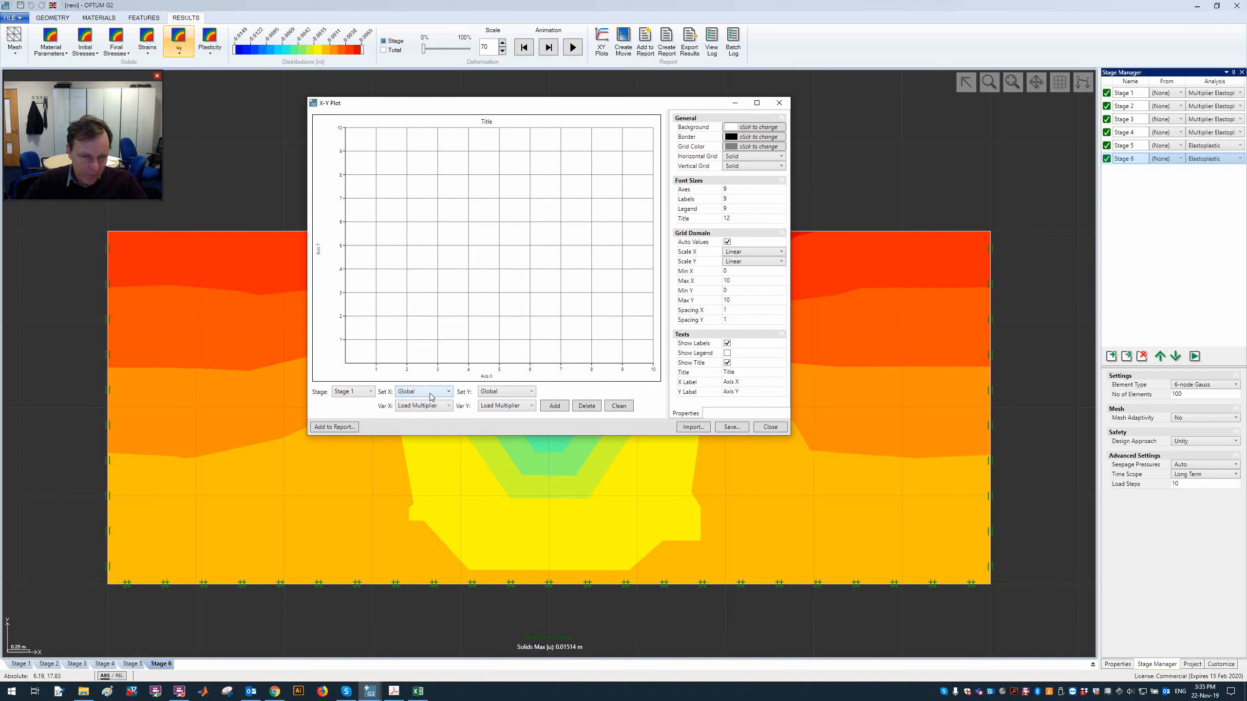
click(430, 396)
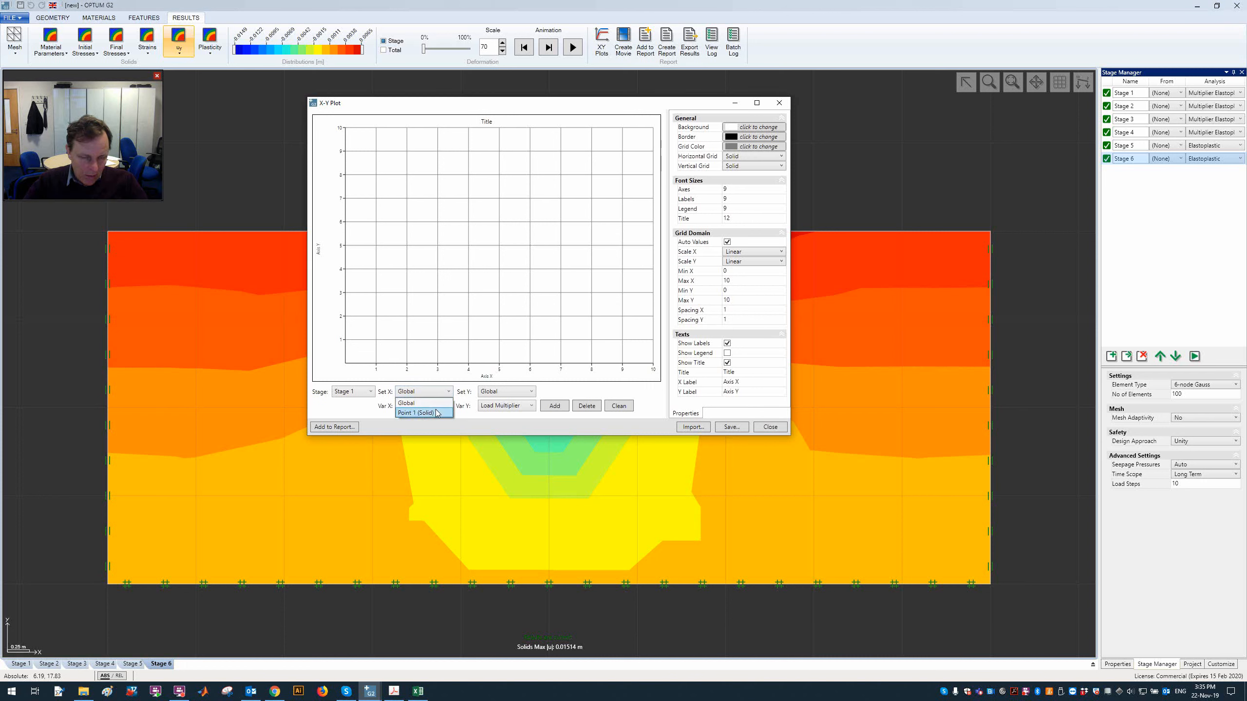
click(437, 414)
click(513, 392)
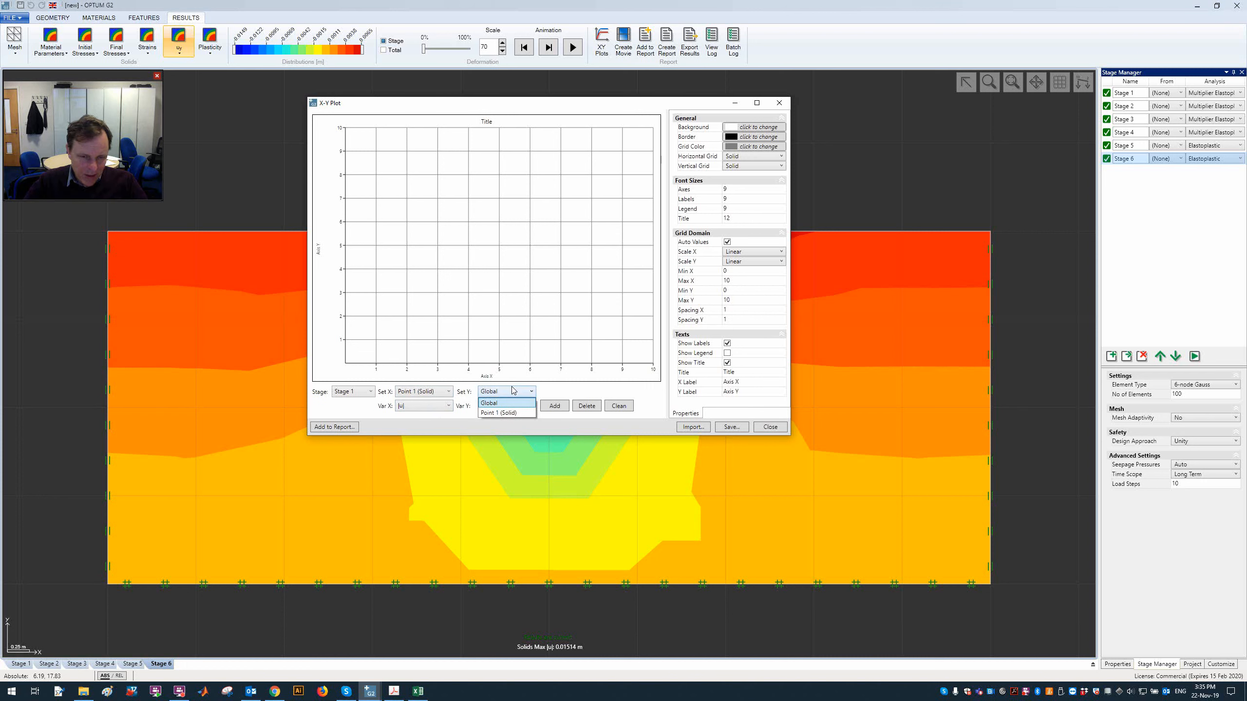
click(513, 391)
click(516, 407)
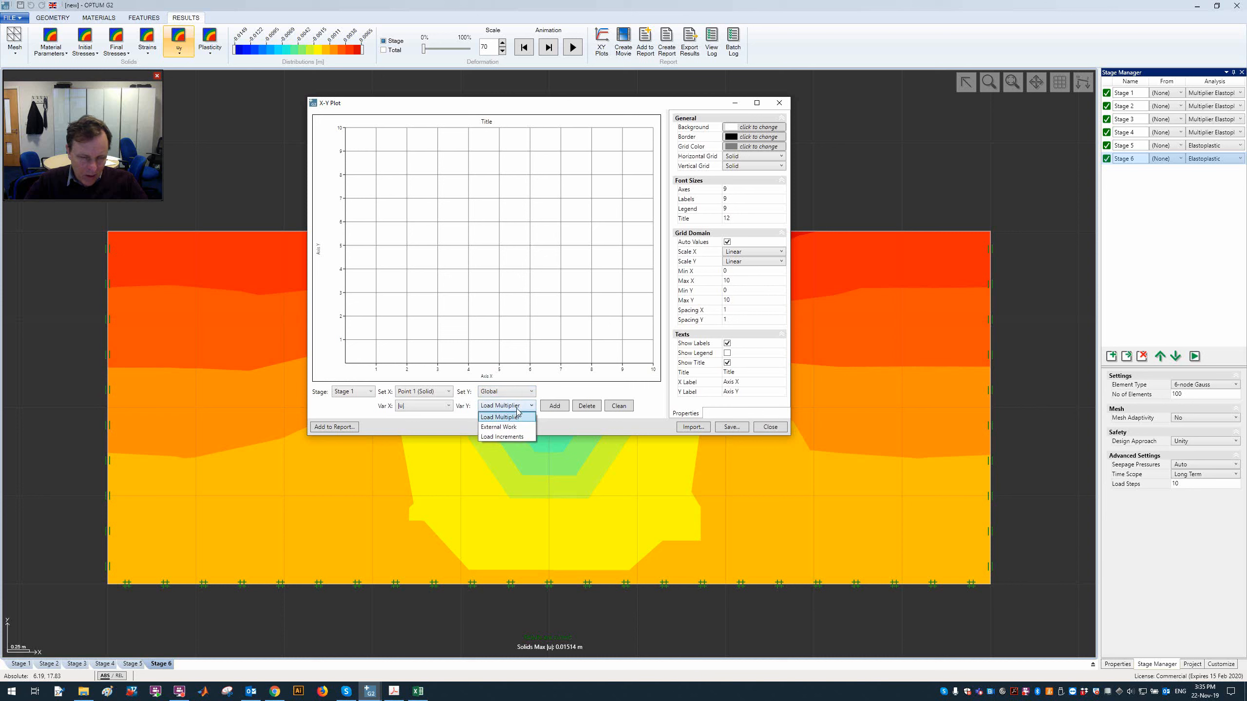
click(524, 436)
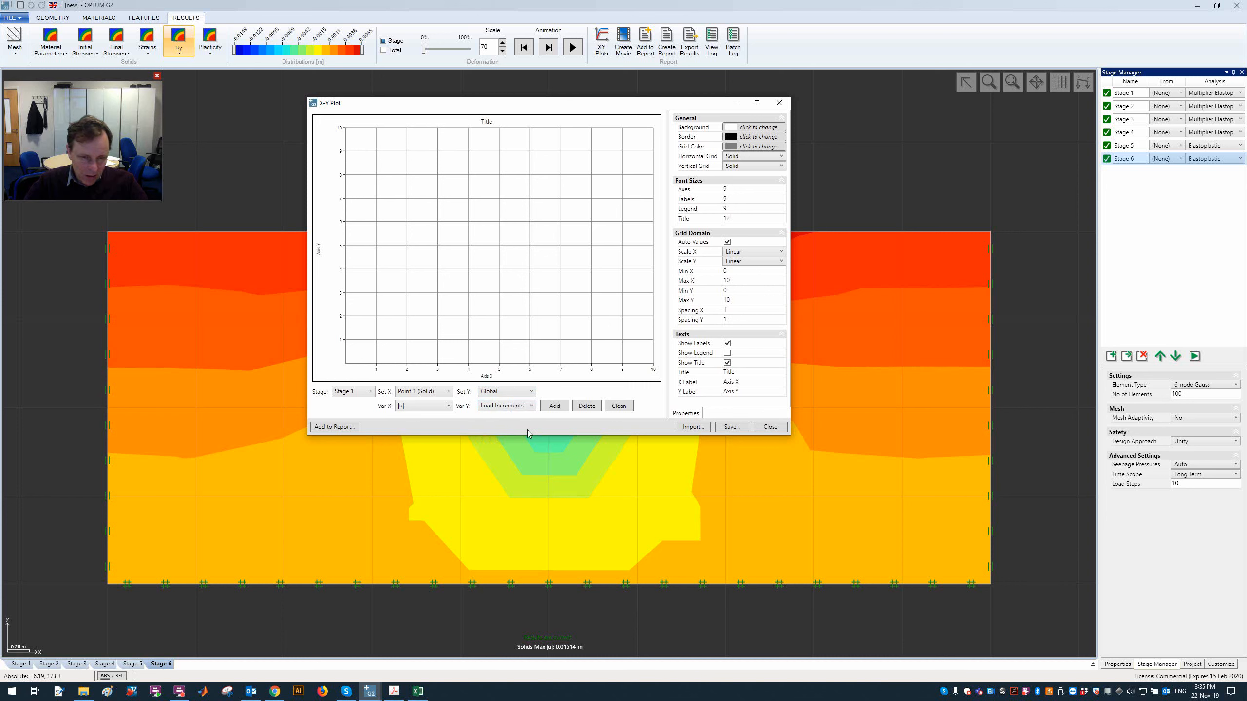
click(555, 406)
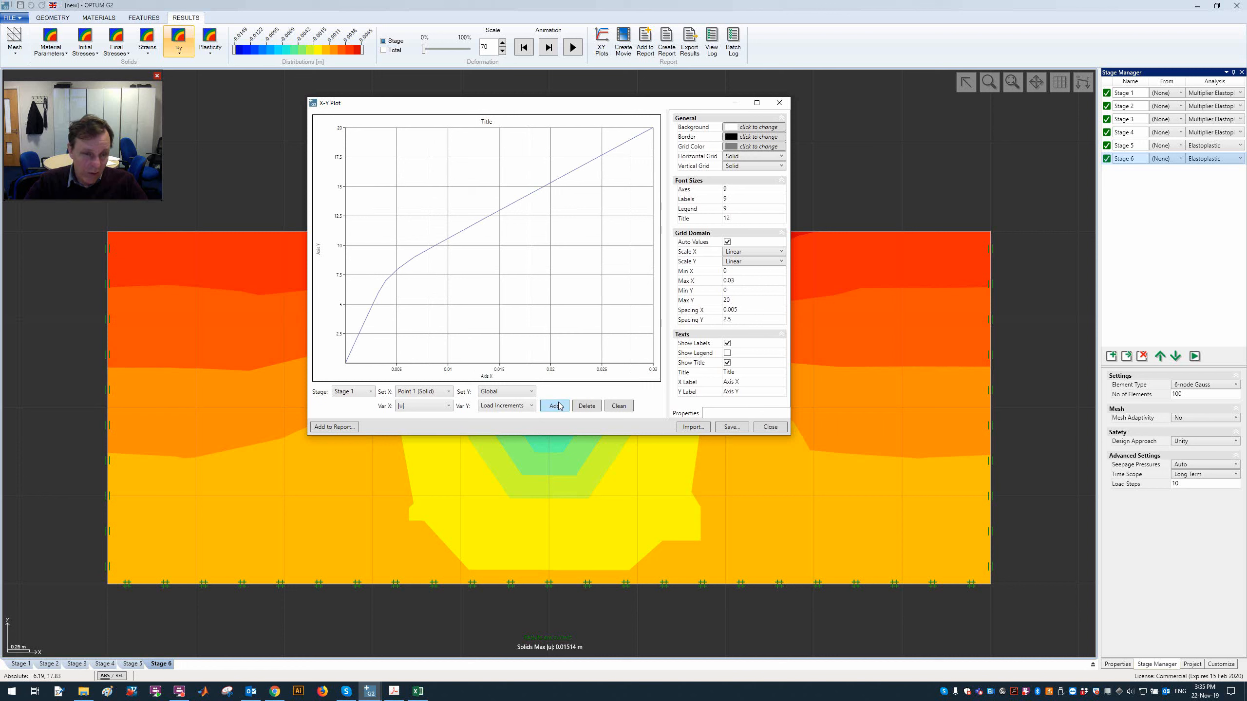
- Clear the graph, plot External Work against Point 1's displacement |u| for Stage 1, and select the curve to inspect its data points
click(531, 406)
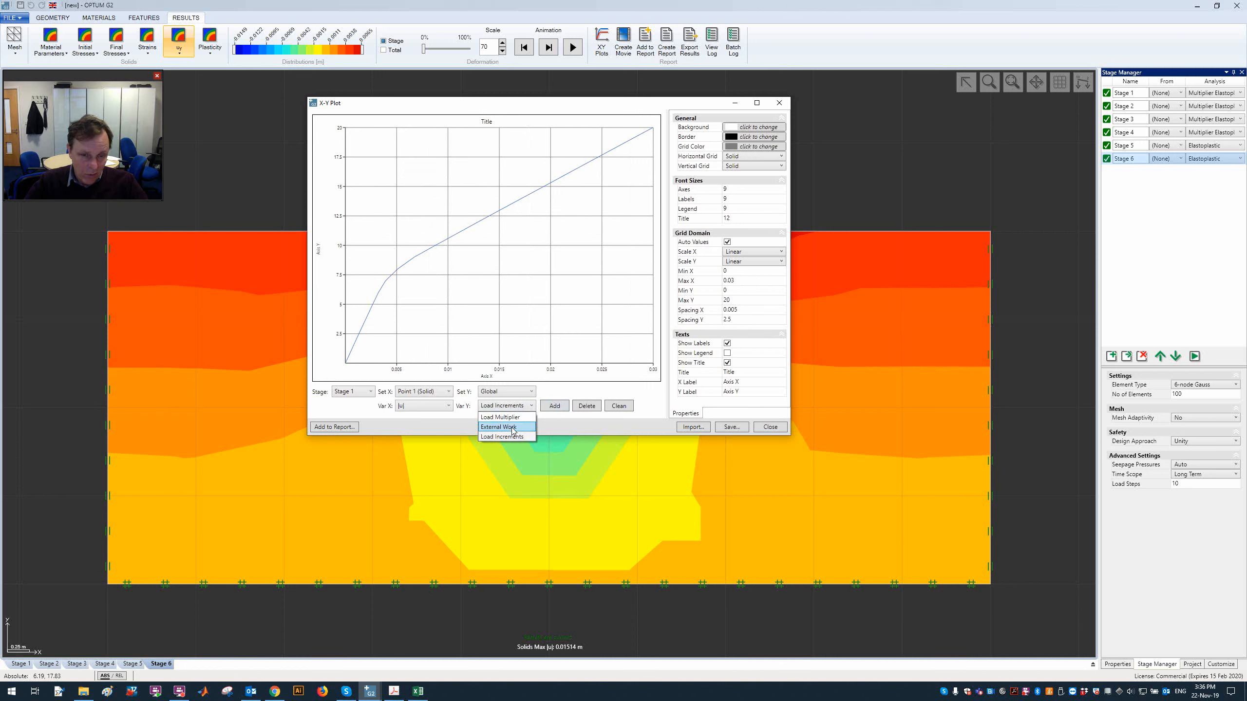
click(504, 421)
click(554, 405)
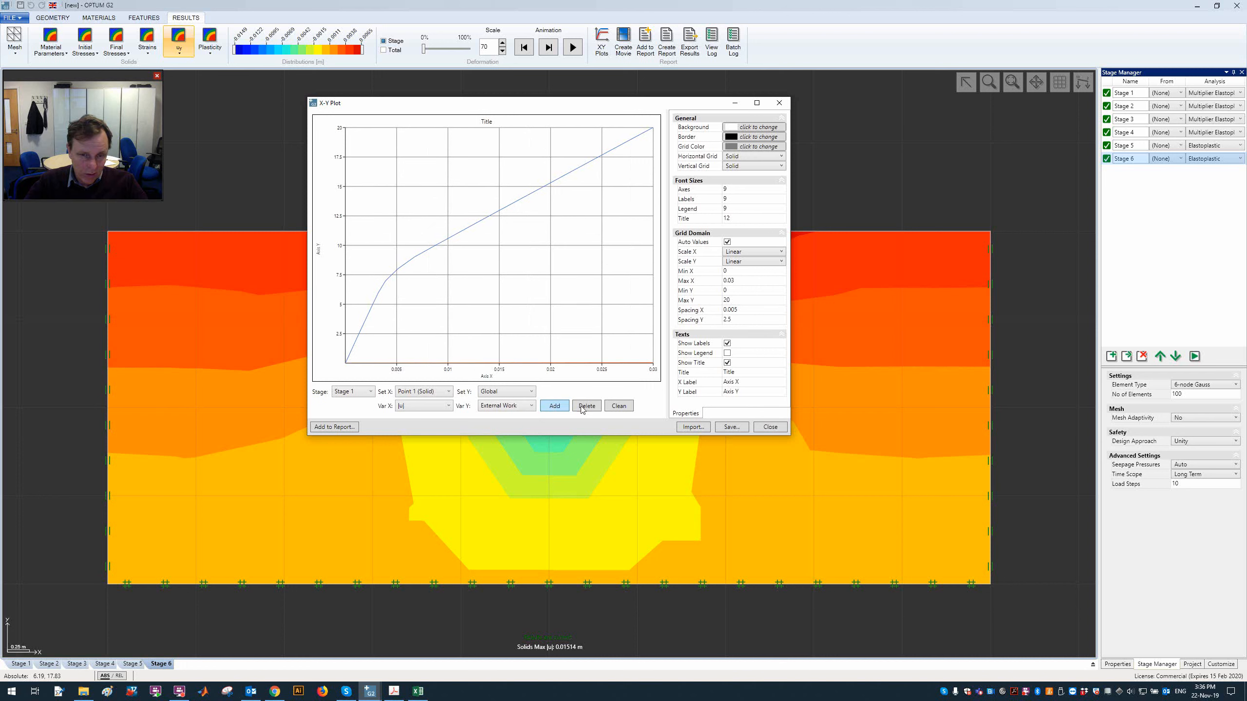
click(618, 407)
click(555, 406)
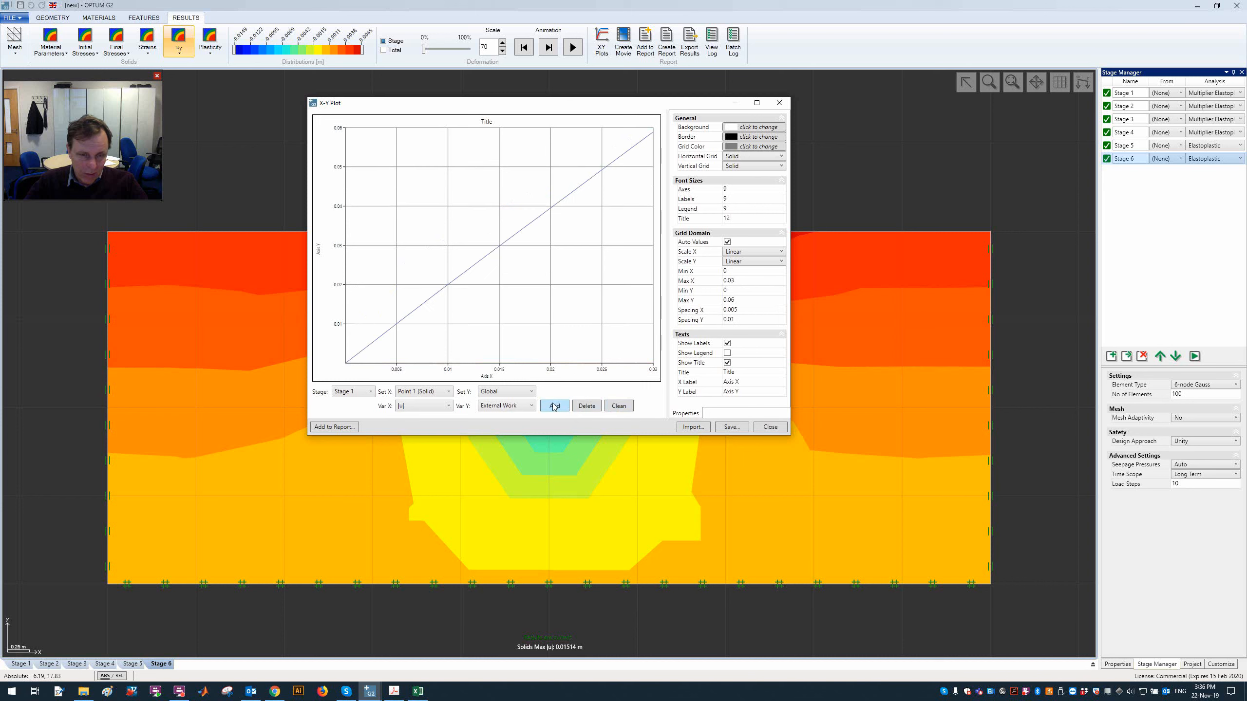
click(426, 305)
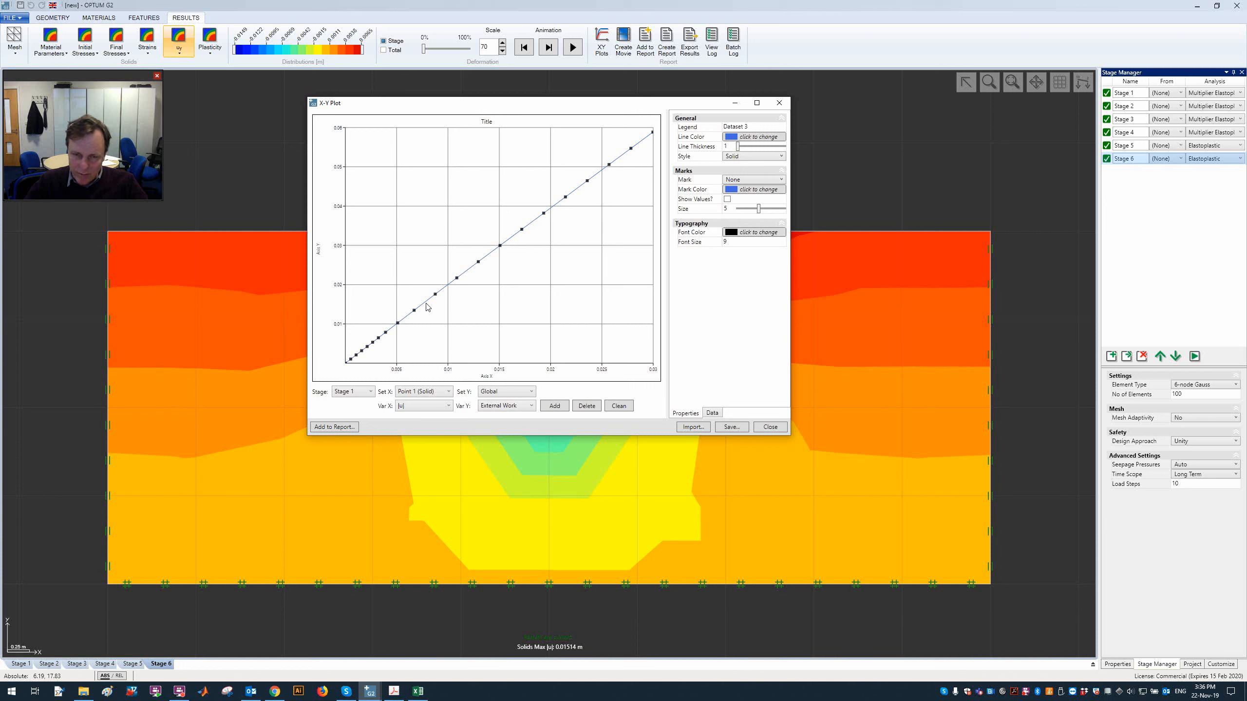
- Replace the external work curve with Load Increments plotted against Point 1's displacement |u|
click(516, 408)
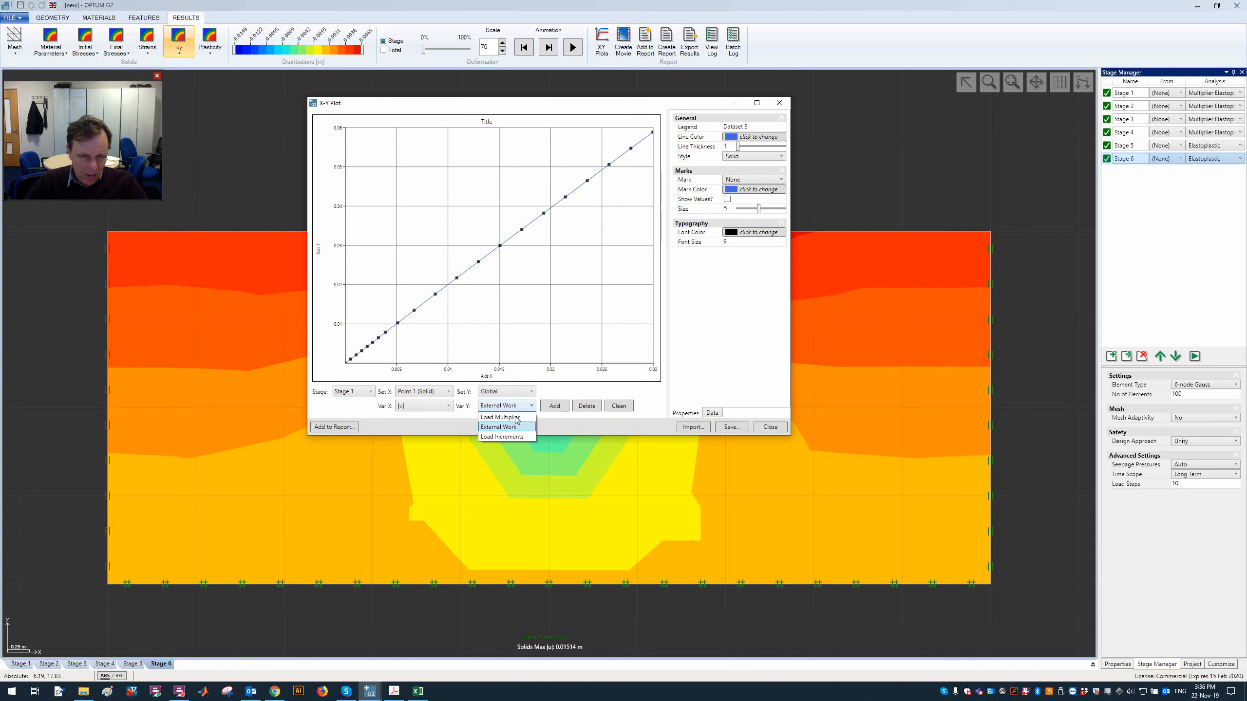
click(522, 433)
click(618, 406)
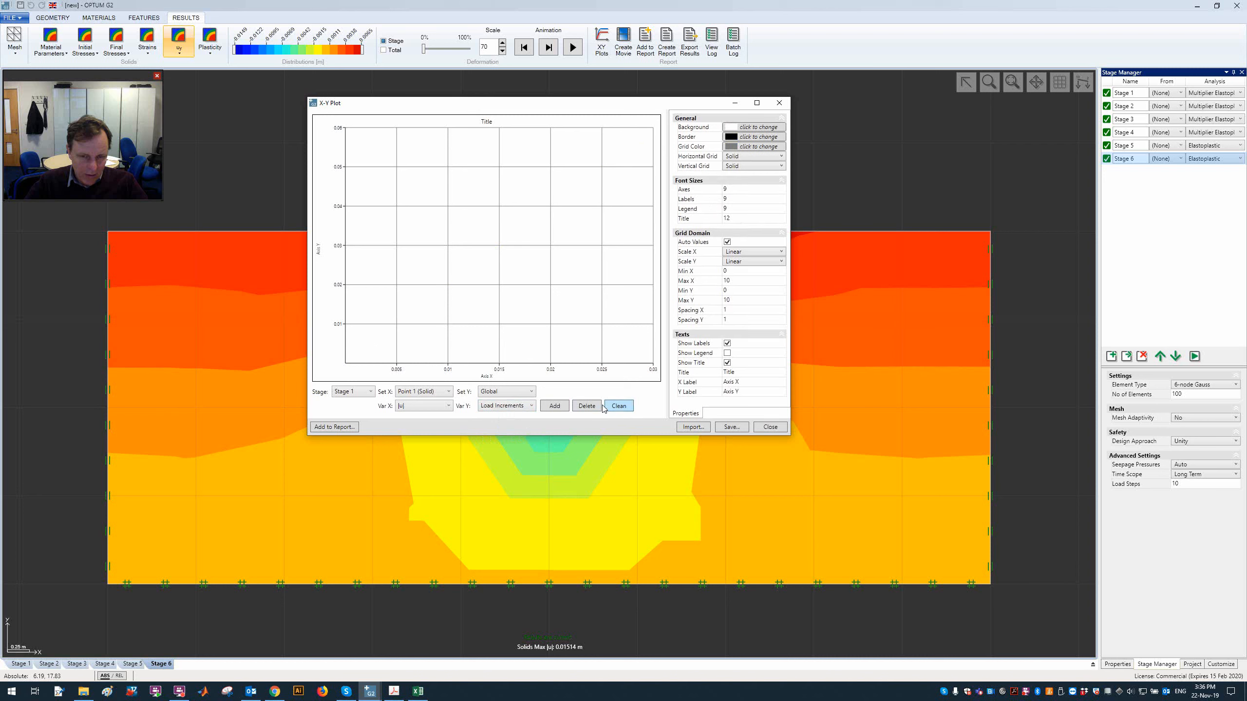
click(555, 405)
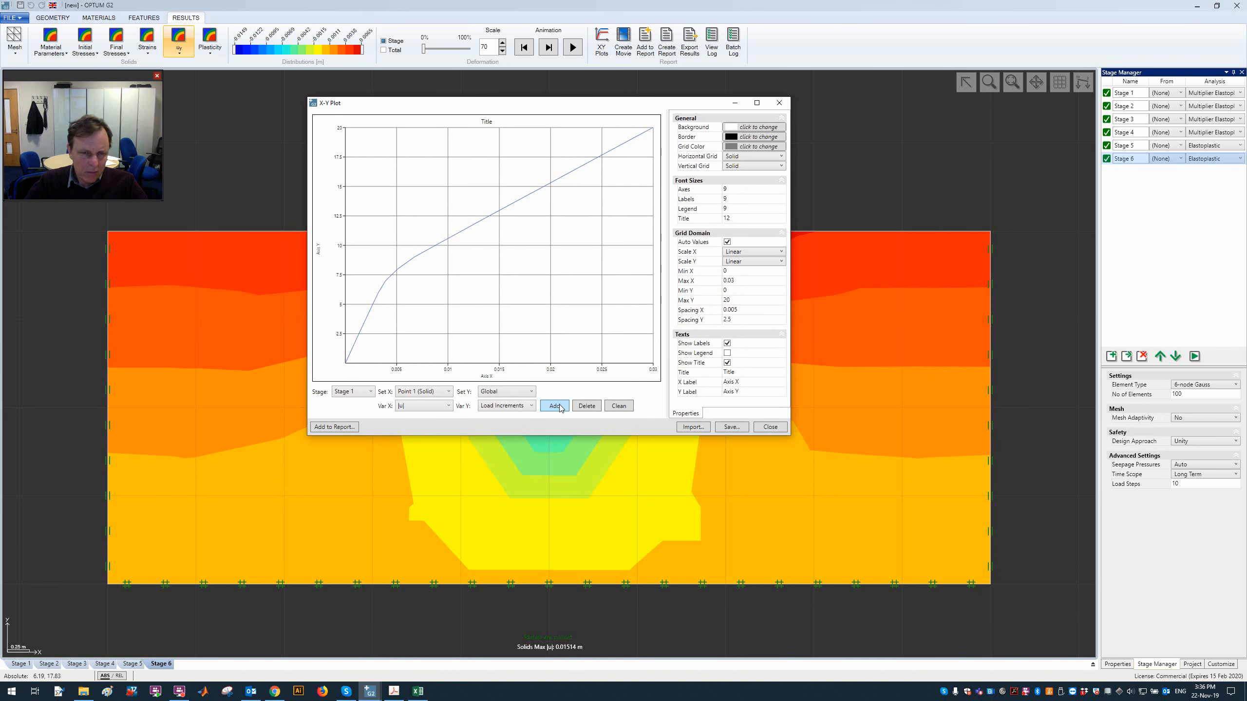
- Replot with swapped axes, Load Increments on X and Point 1's |u| on Y, and close the plot without saving
click(619, 406)
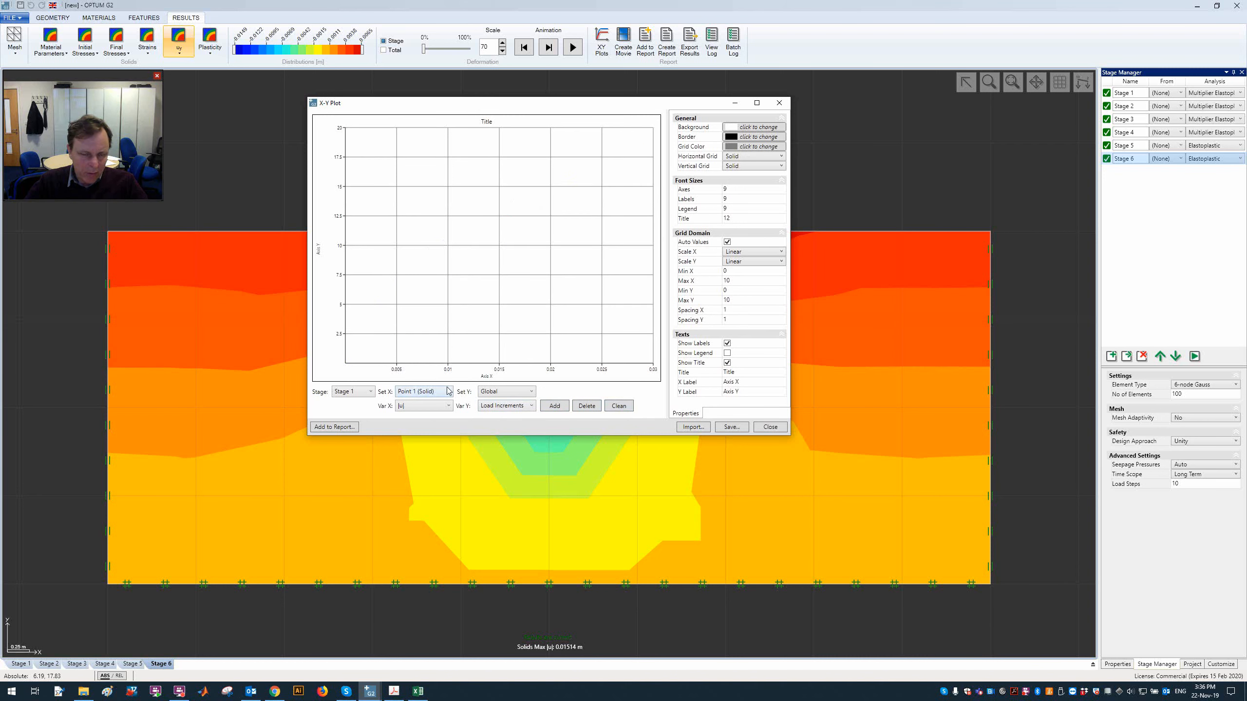
click(446, 392)
click(432, 403)
click(442, 407)
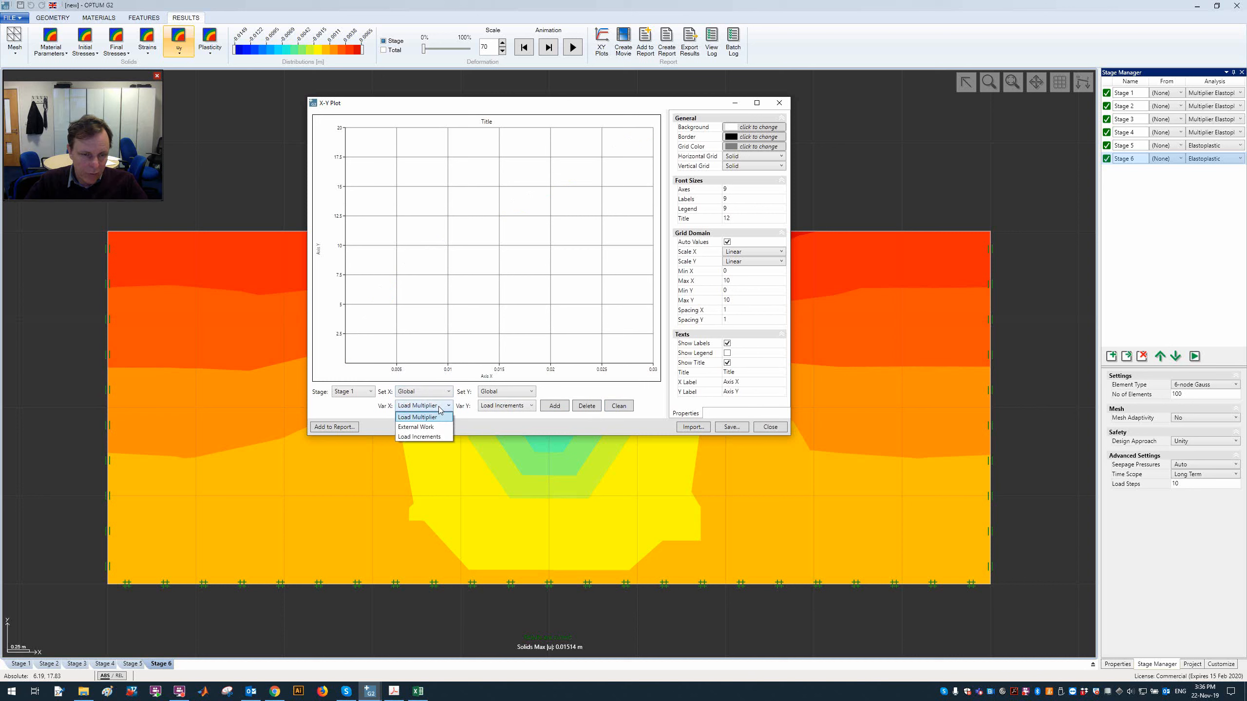
click(434, 436)
click(491, 393)
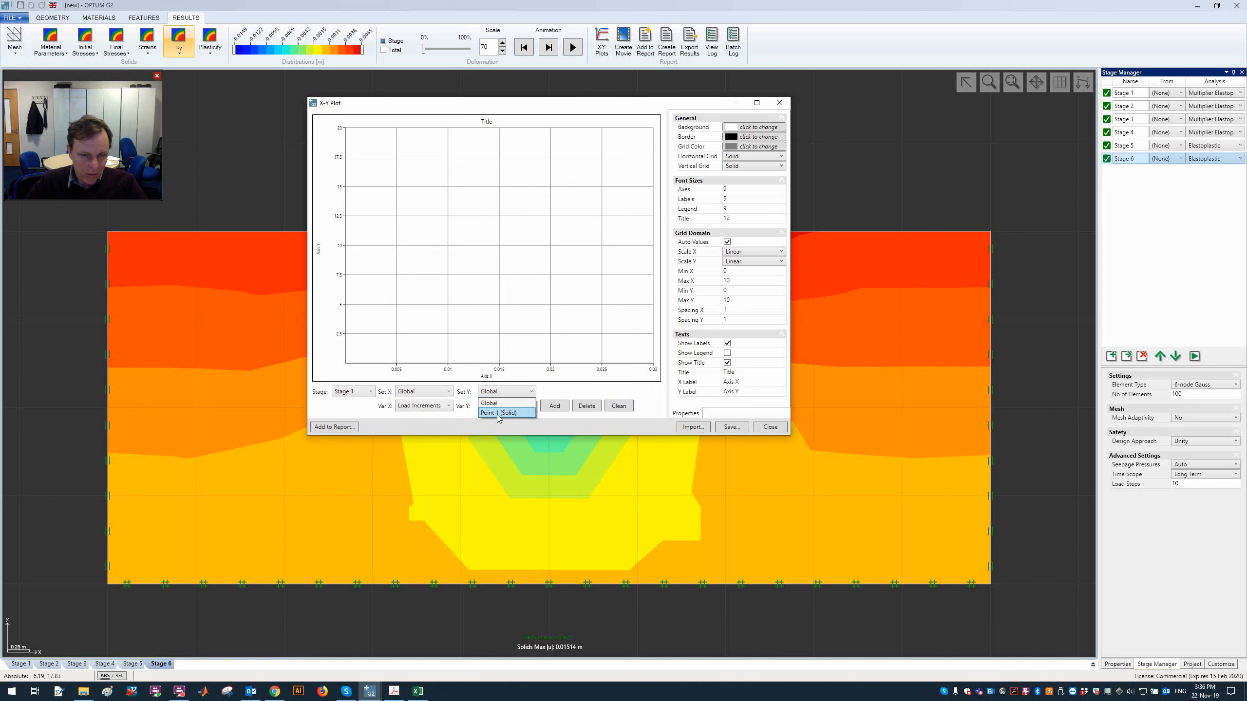
click(496, 413)
click(553, 410)
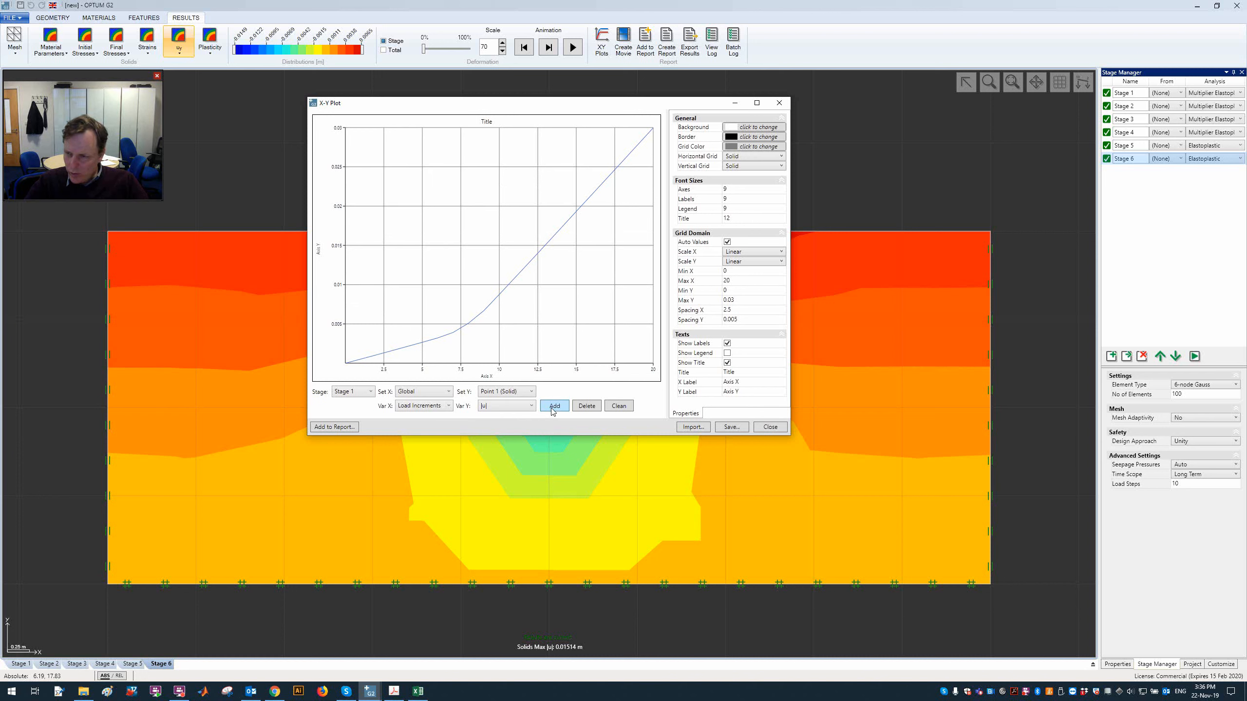
click(764, 428)
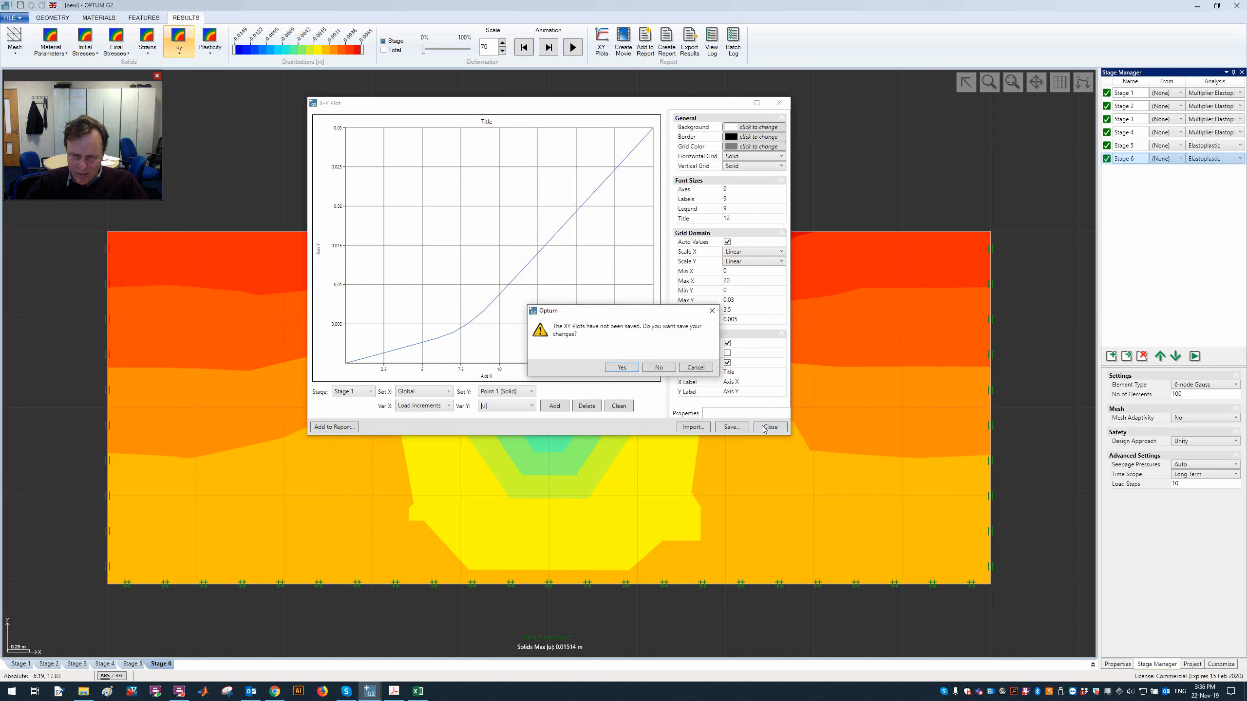
click(659, 368)
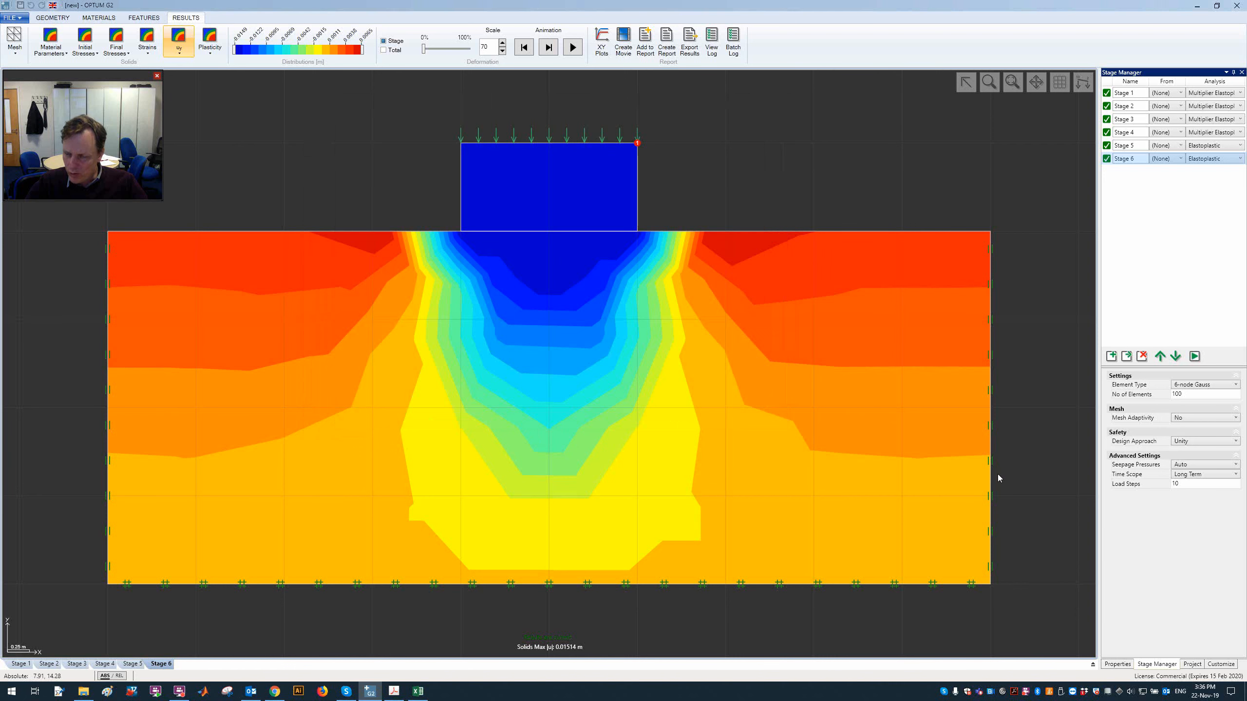
- Look through the Stage 5 and Stage 4 results, then clone Stage 6 as Stage 7
click(1127, 145)
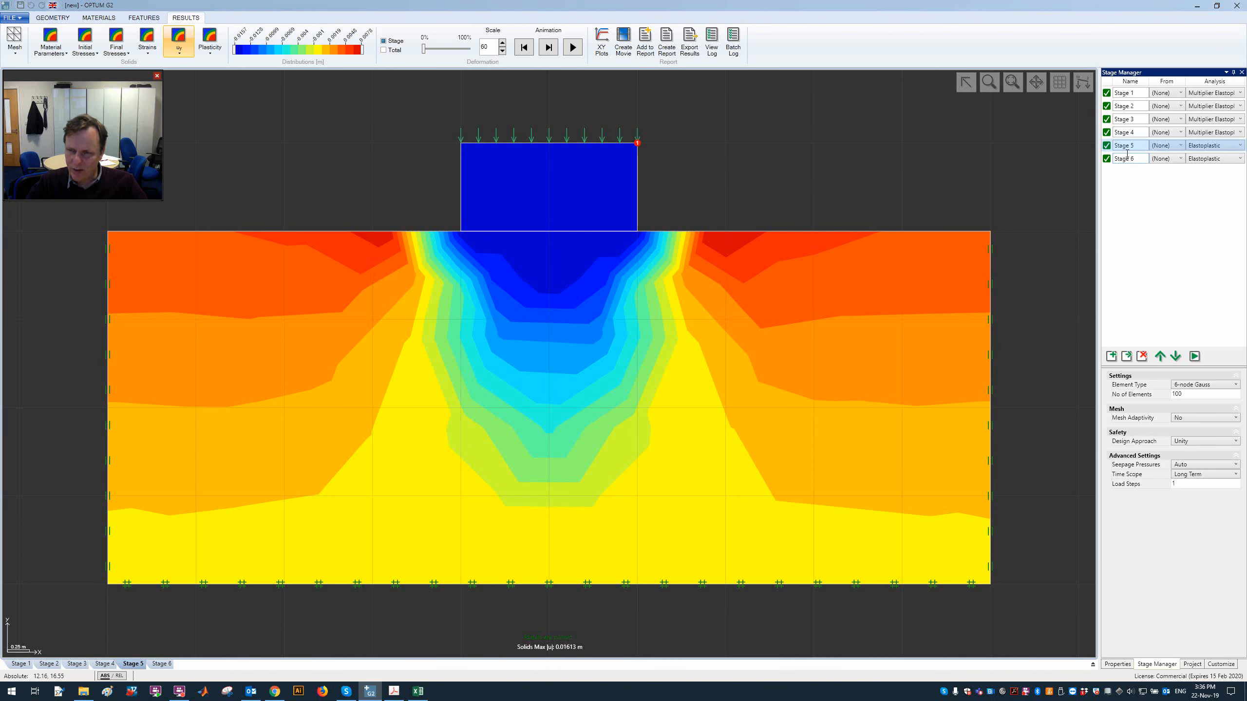
click(1130, 132)
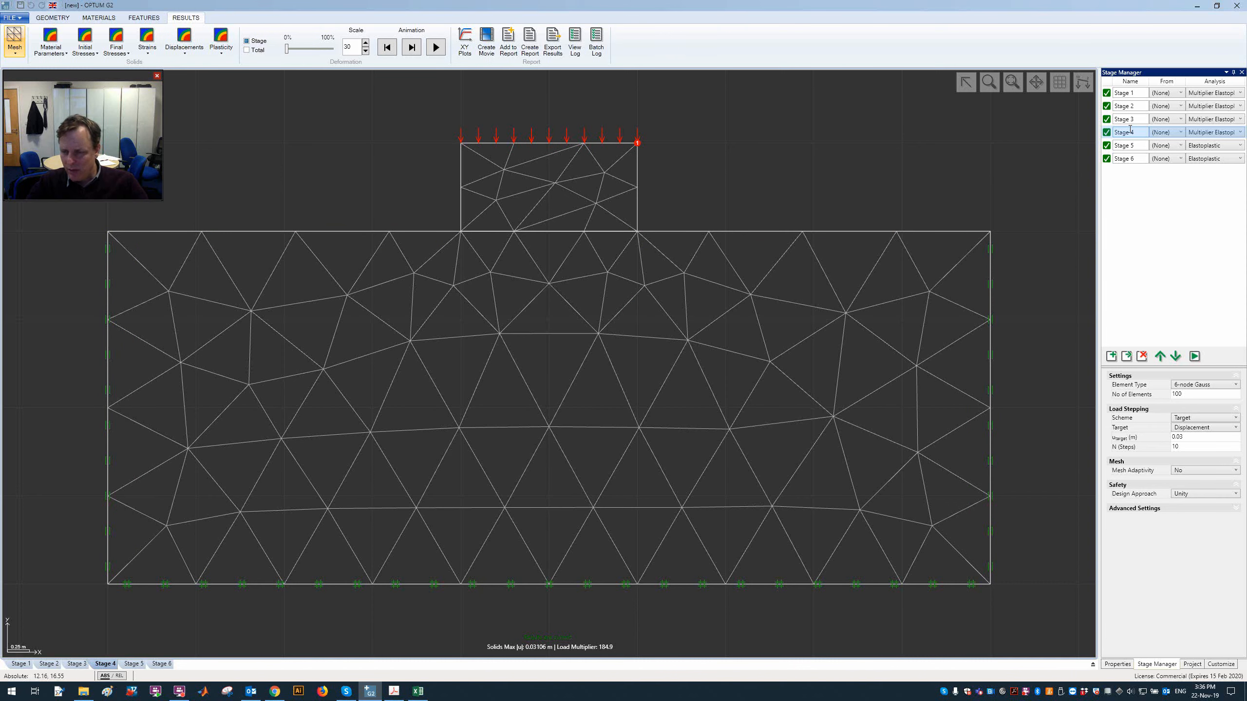
click(1138, 163)
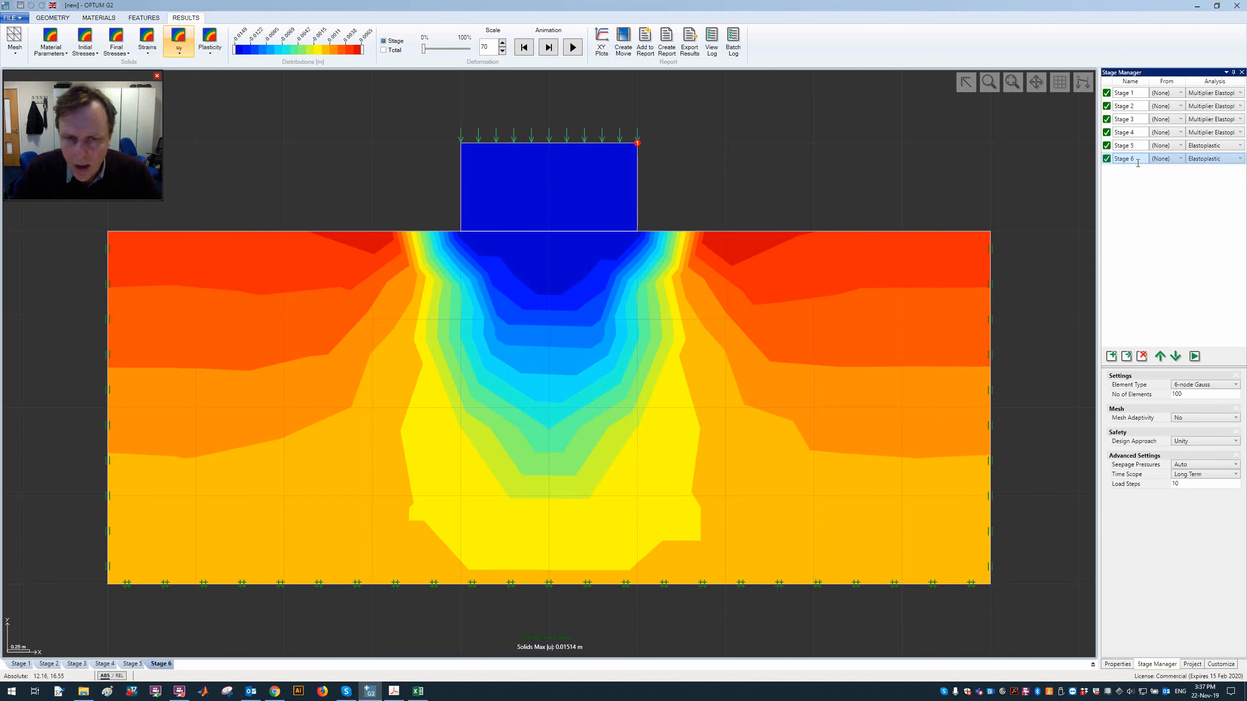
click(1127, 356)
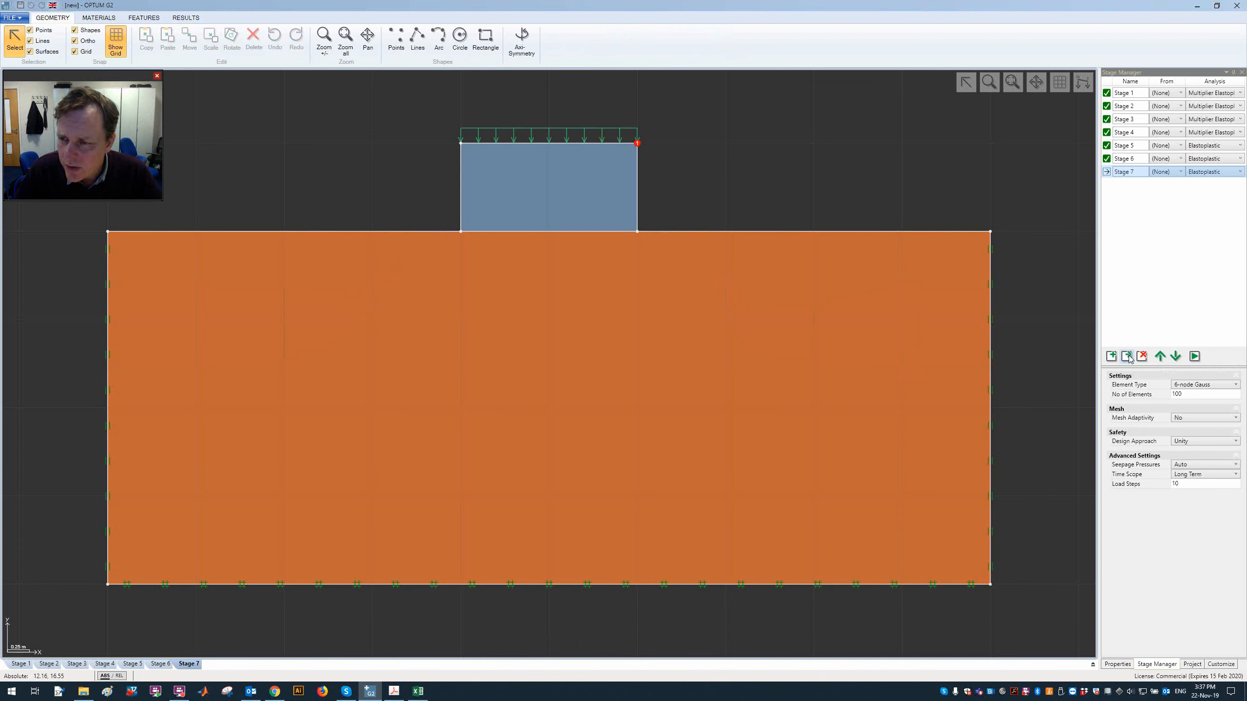
- Remove the Fixed Distributed Load from the footing's top edge in Stage 7
click(589, 144)
right_click(589, 144)
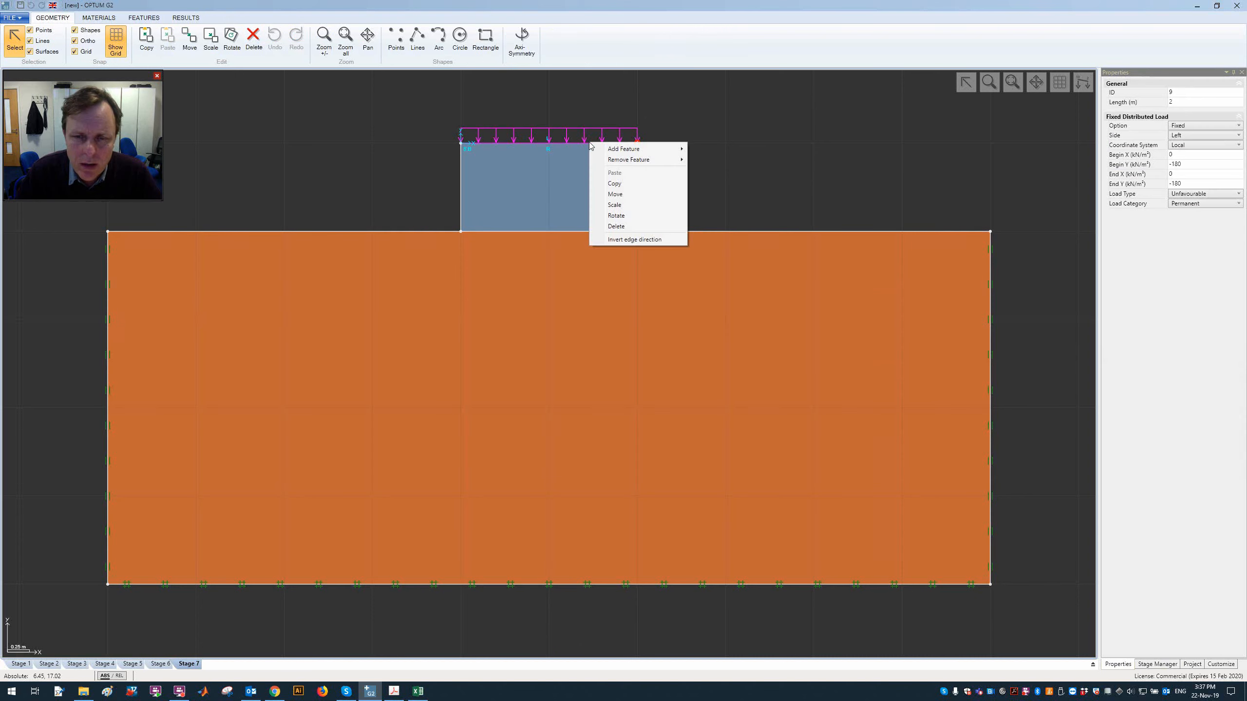
mouse_move(655, 168)
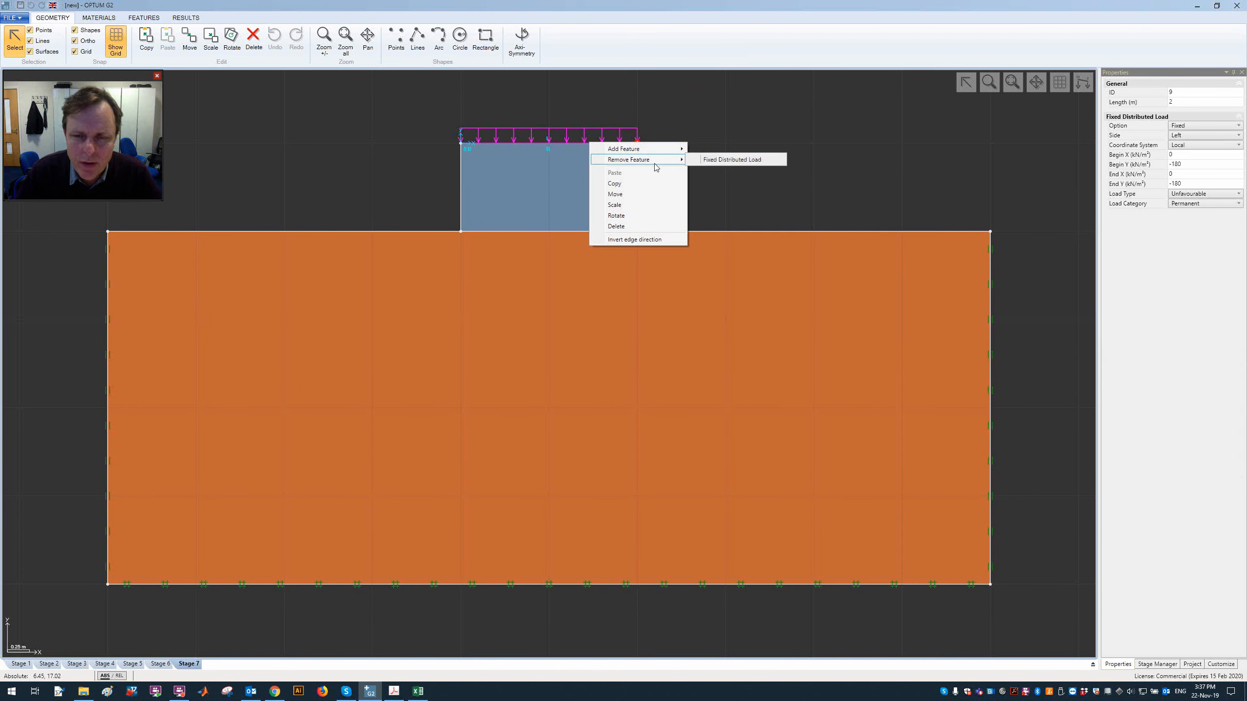
click(756, 161)
click(742, 165)
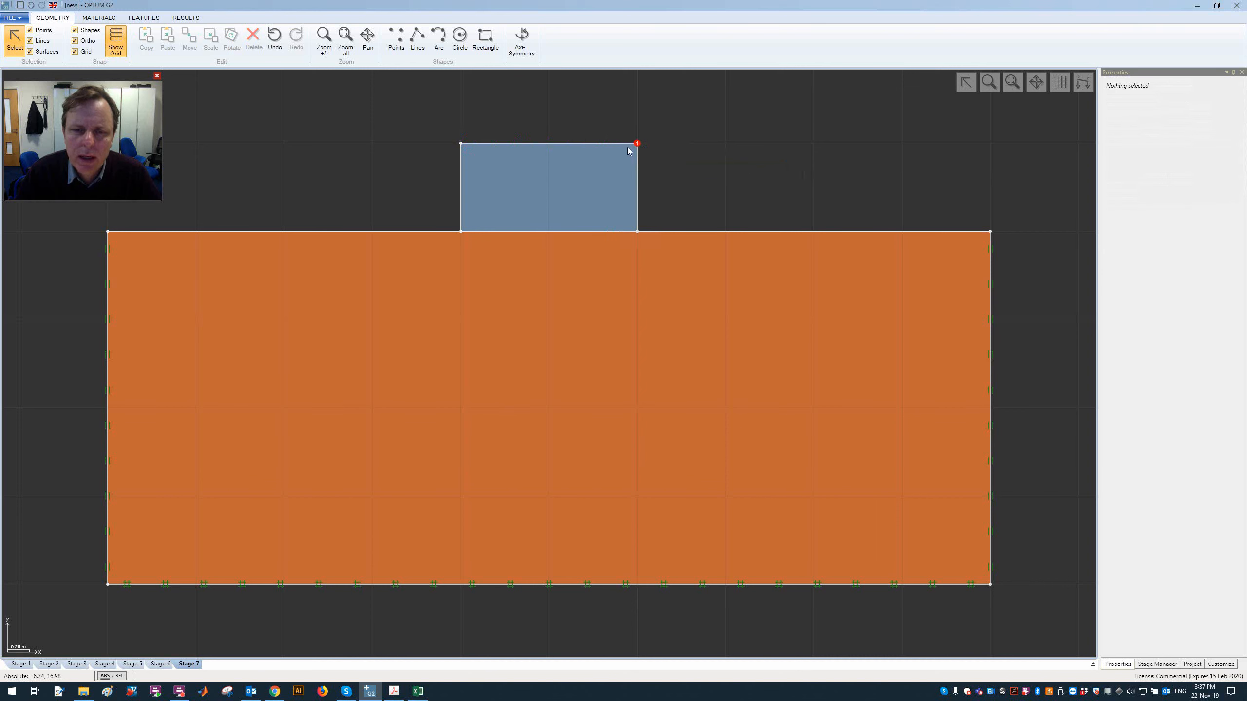
- Assign the Rigid Plate material to the footing's top edge in Stage 7
click(590, 143)
click(150, 19)
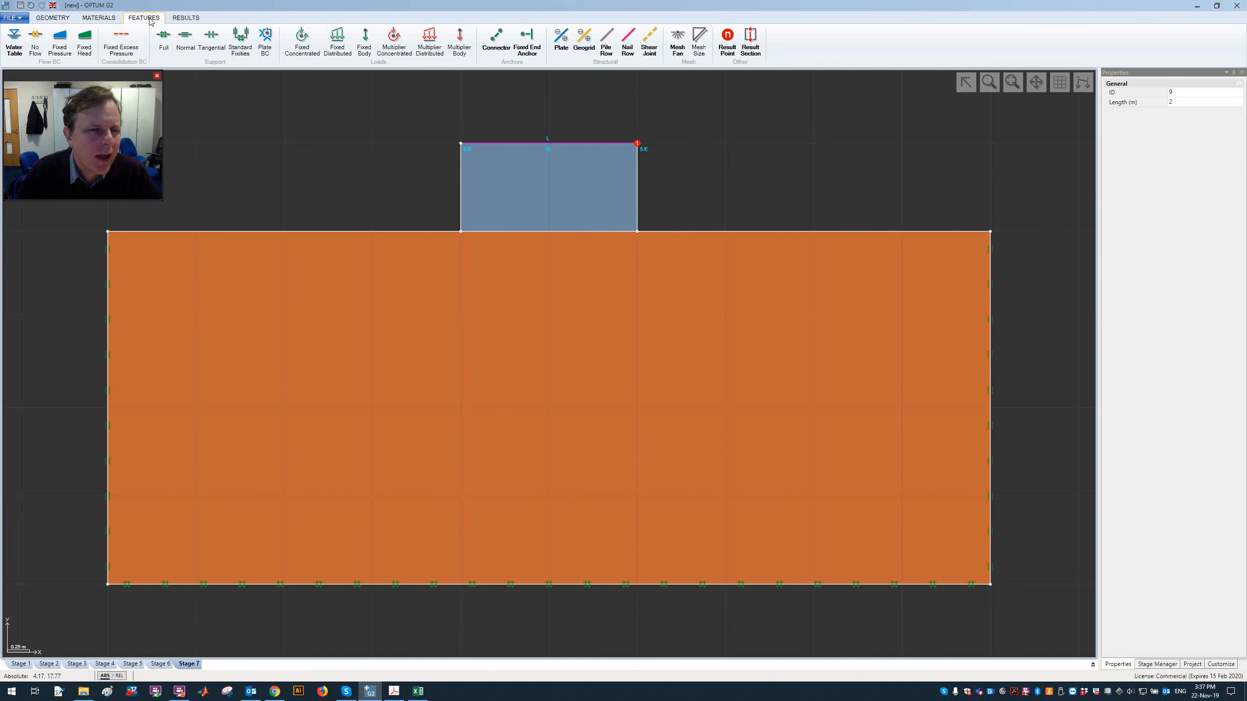
click(106, 18)
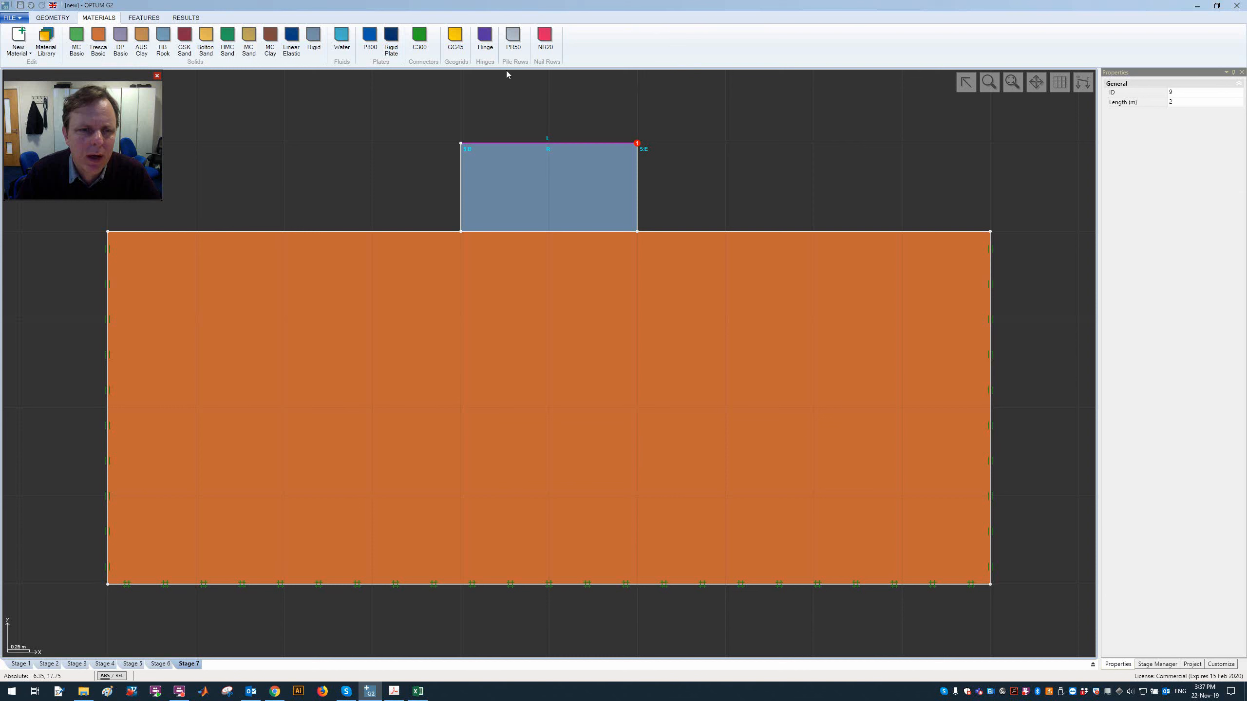
click(387, 39)
click(437, 139)
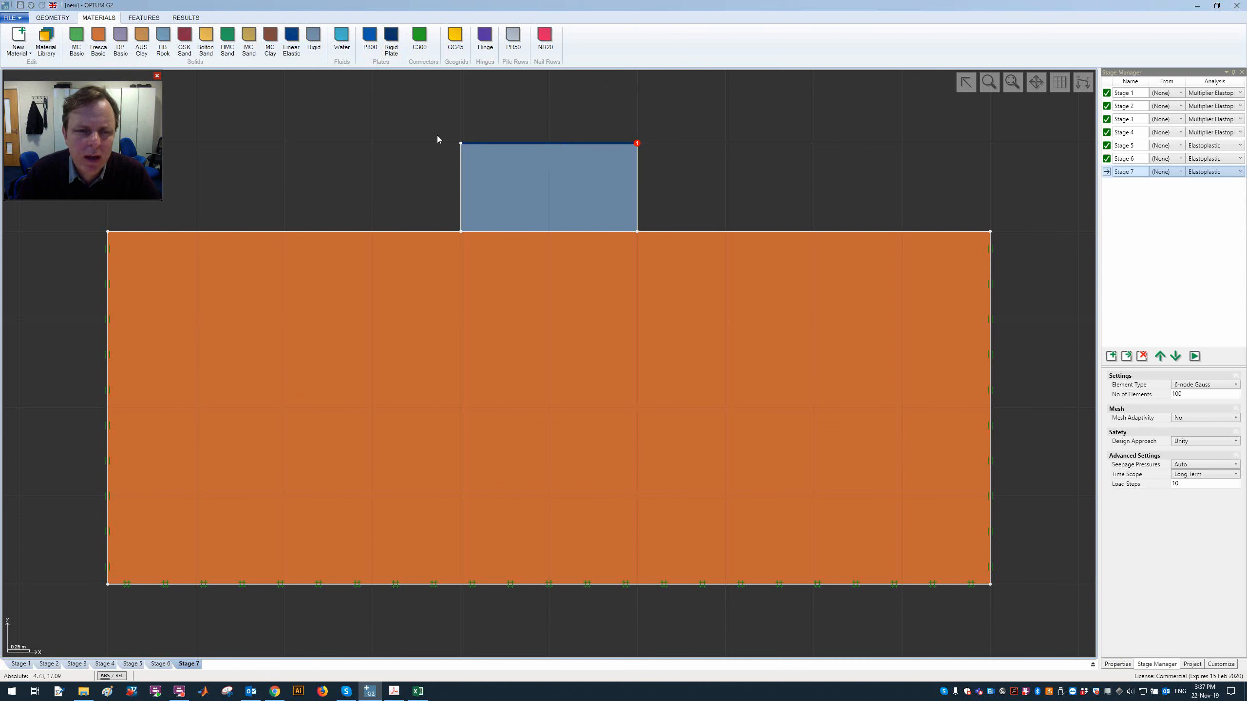
- Apply a Plate BC to the footing's upper-left corner point and set its rotation to Fixed
click(461, 144)
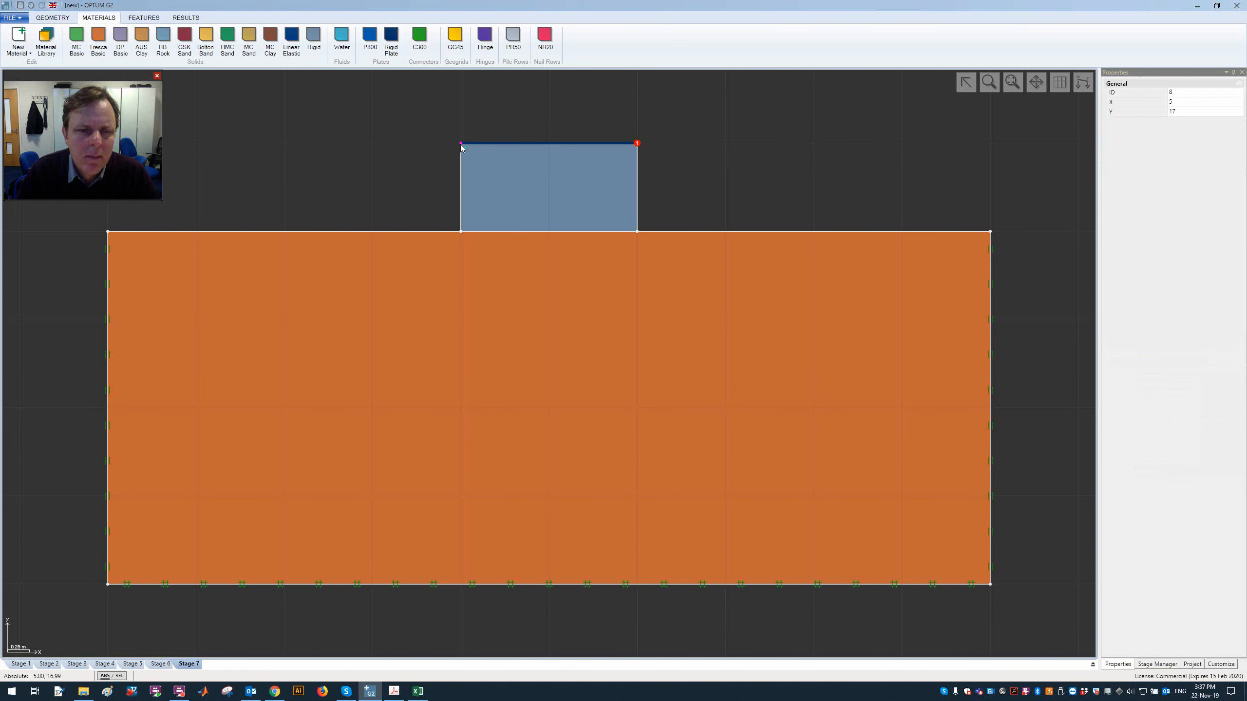
click(155, 16)
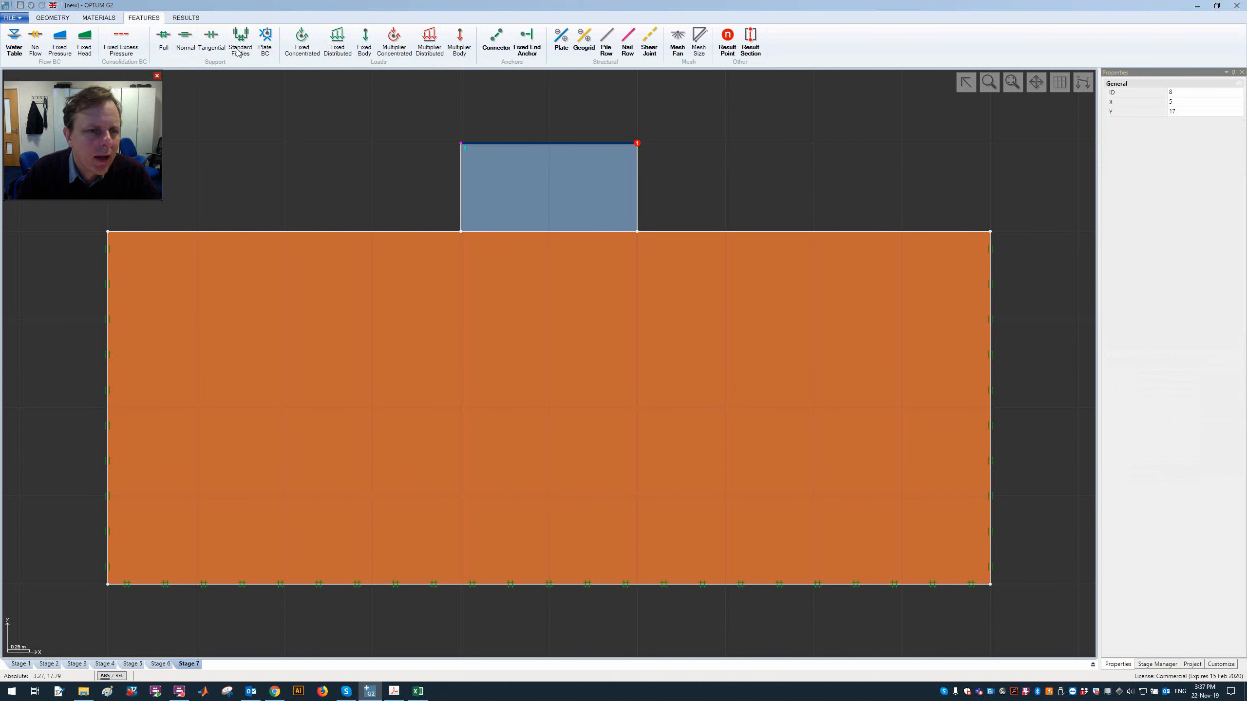
click(265, 41)
click(1196, 166)
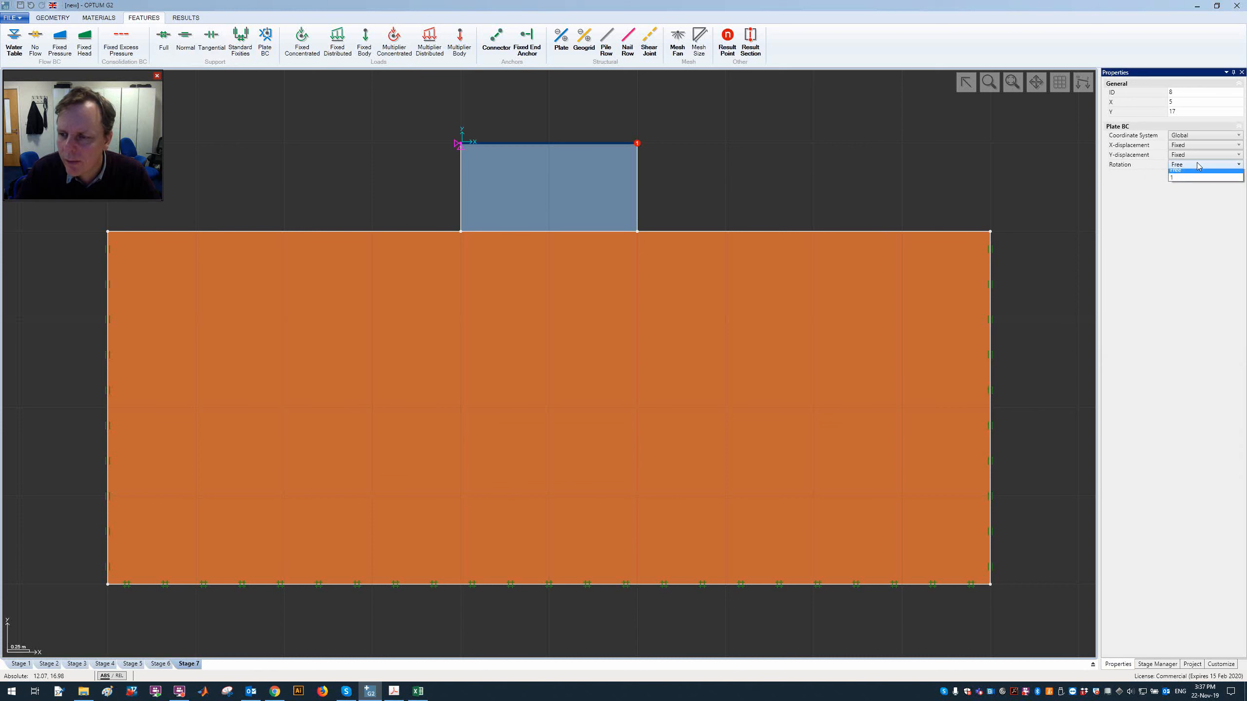
click(1198, 180)
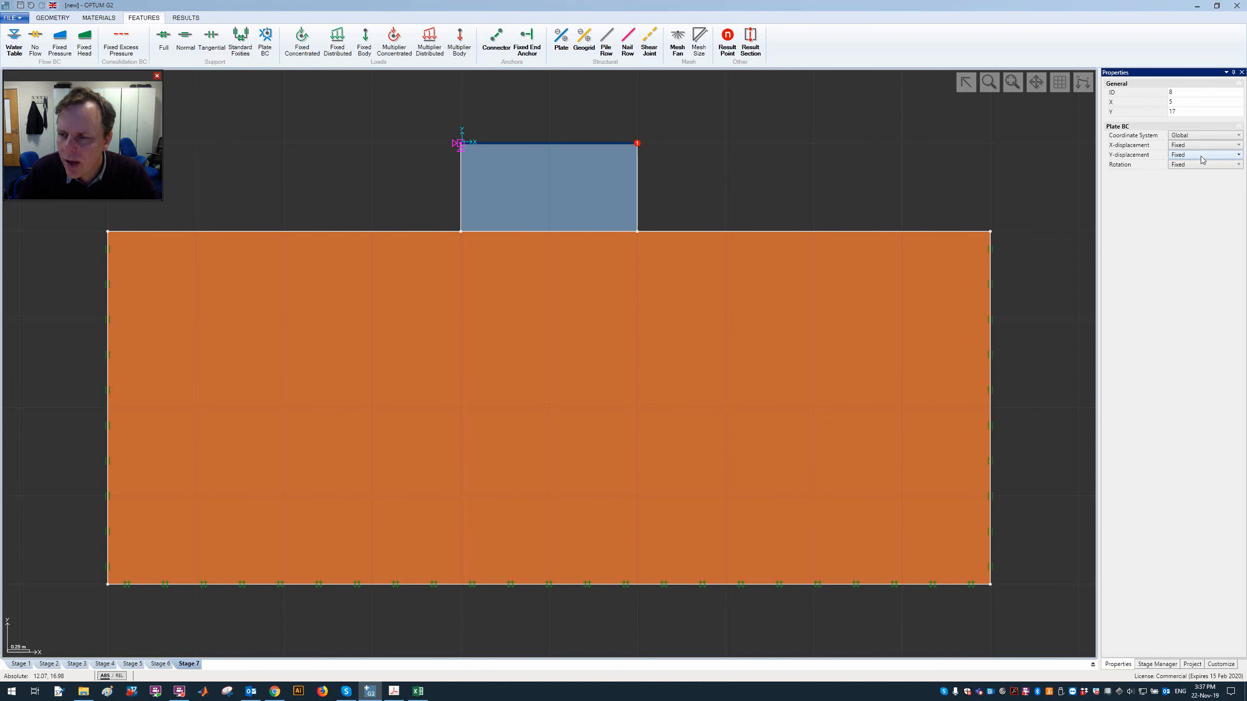
- Set the corner plate boundary condition's Y-displacement to Free
click(1202, 156)
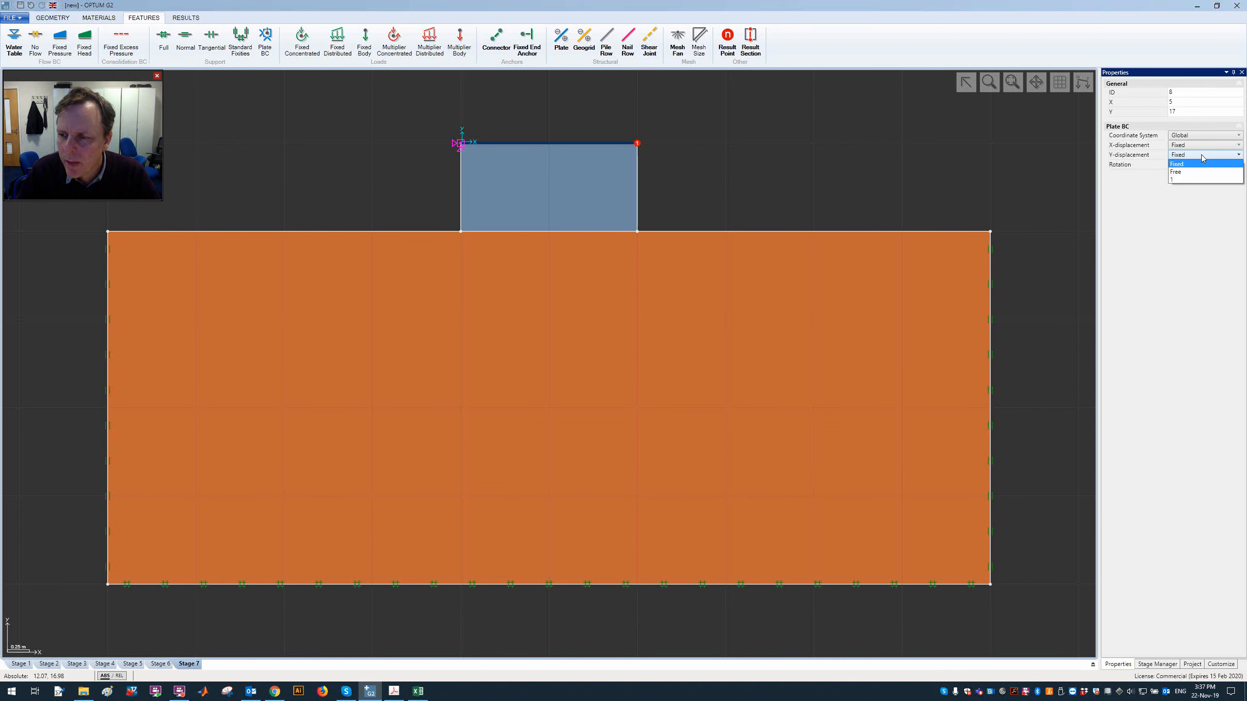
click(1178, 172)
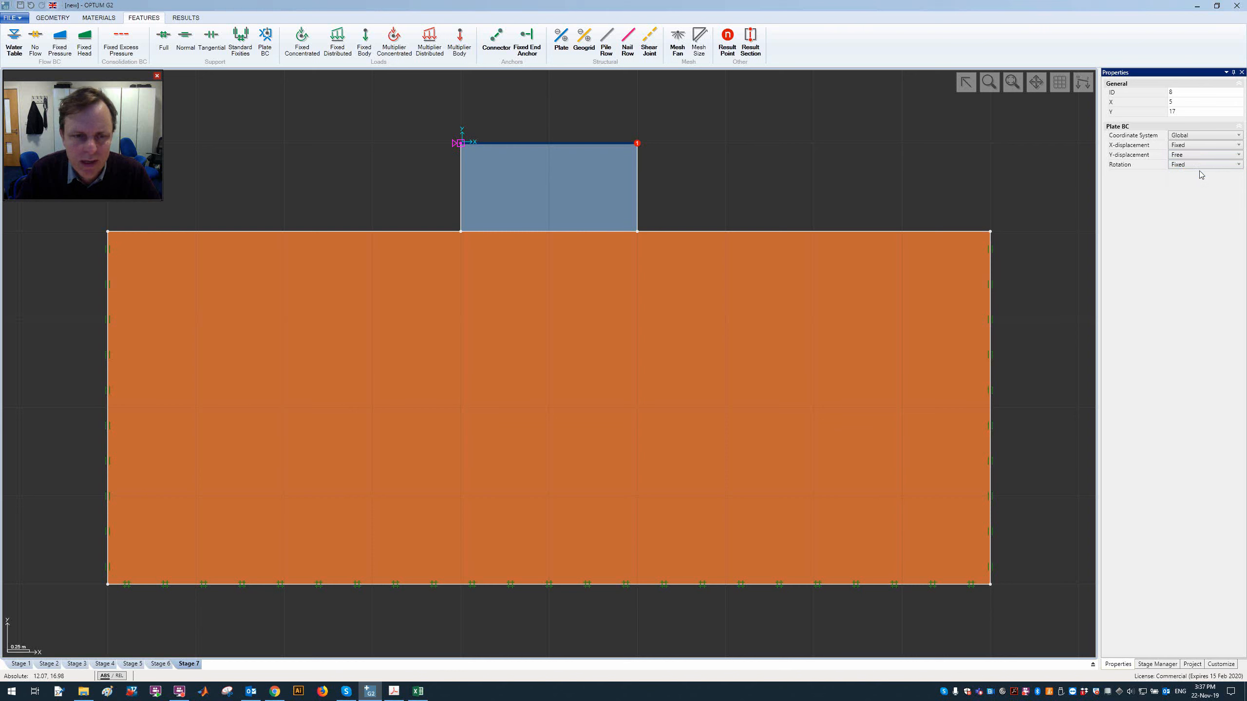
click(503, 117)
click(460, 143)
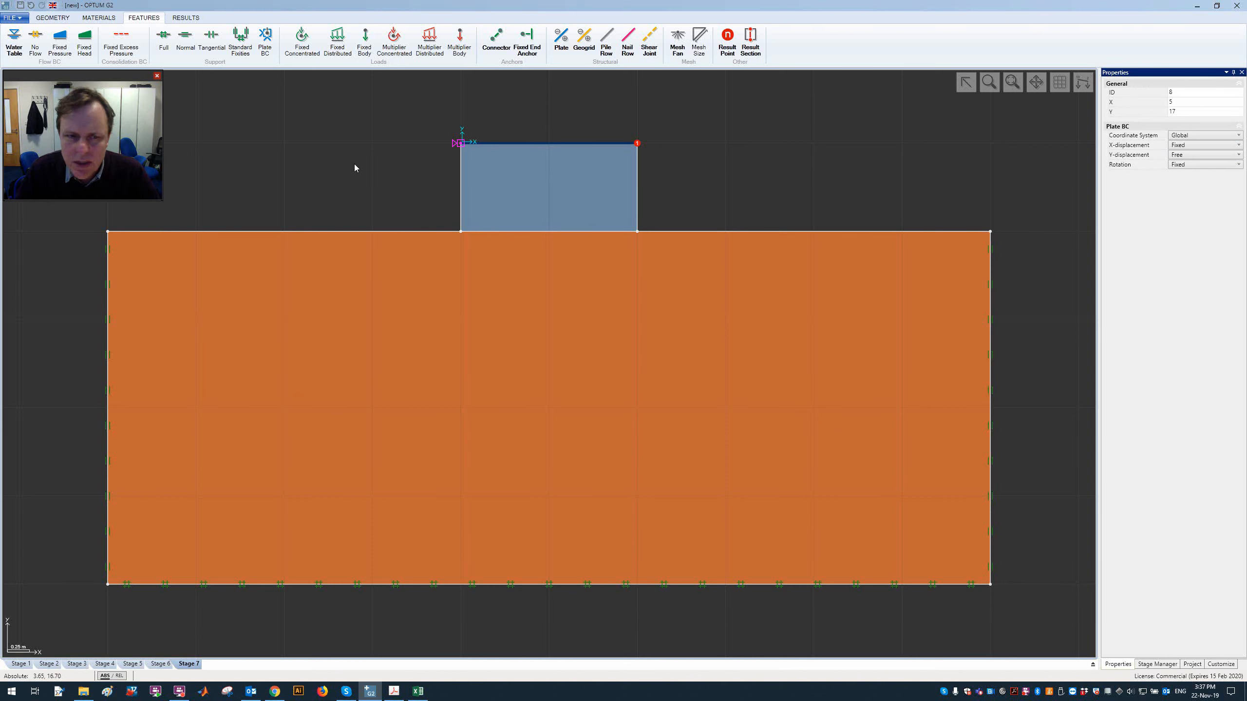
- Prescribe a Y-displacement of -0.03 for the corner plate boundary condition and run the Stage 7 analysis
click(1218, 156)
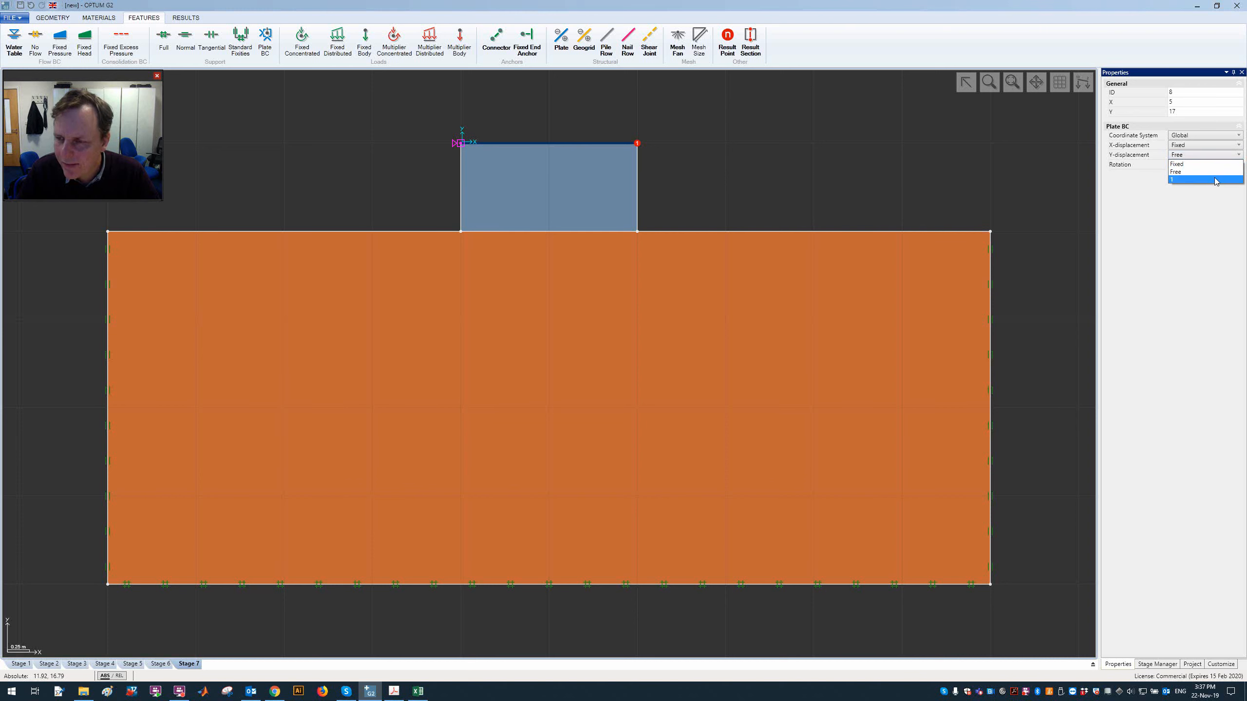
click(1215, 180)
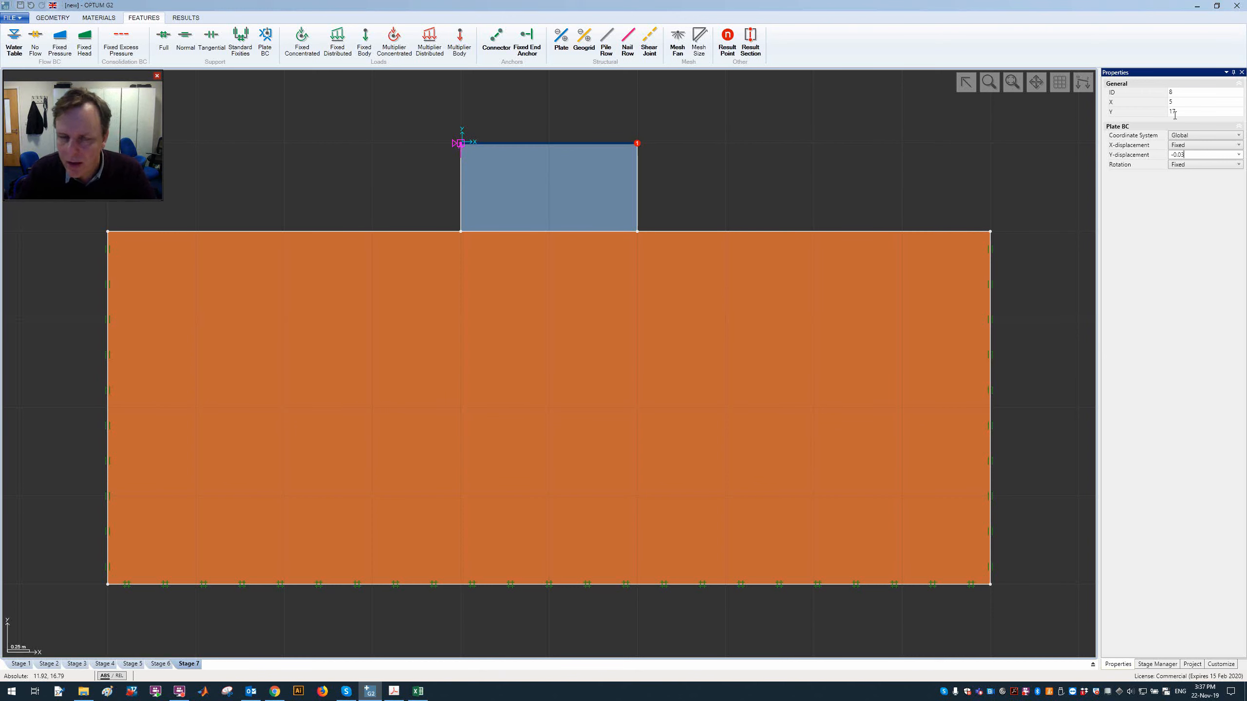
click(822, 159)
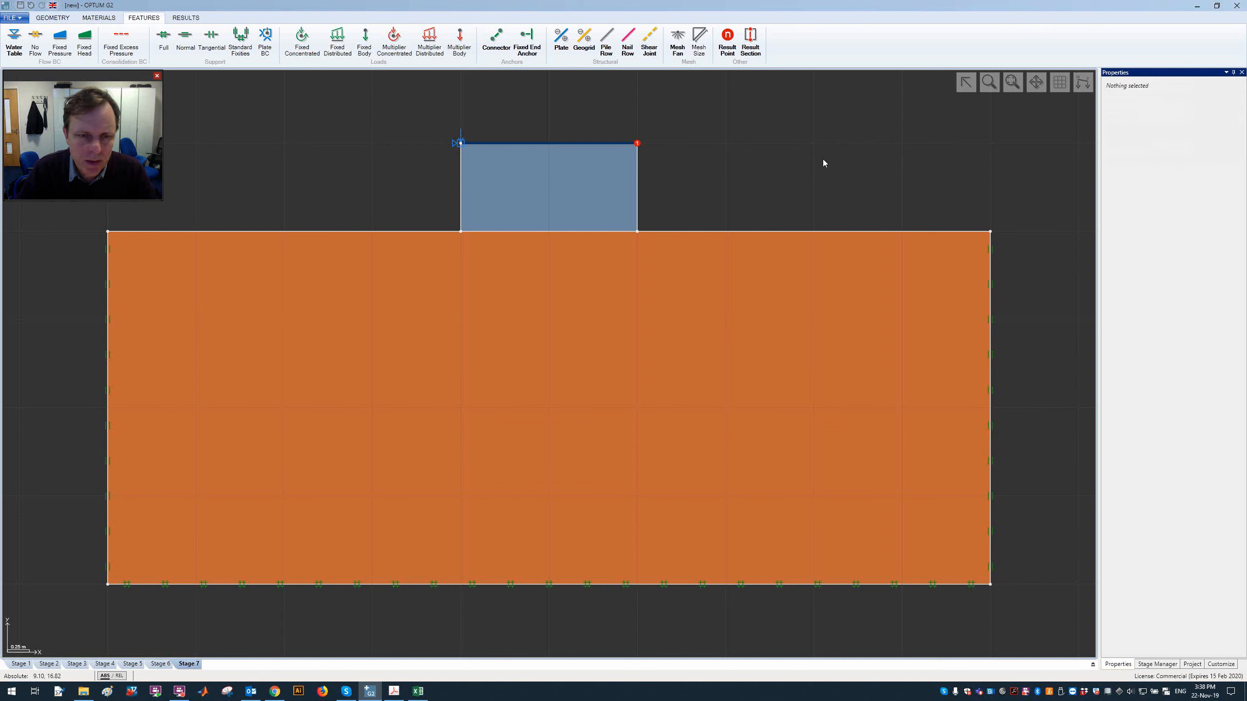
click(460, 141)
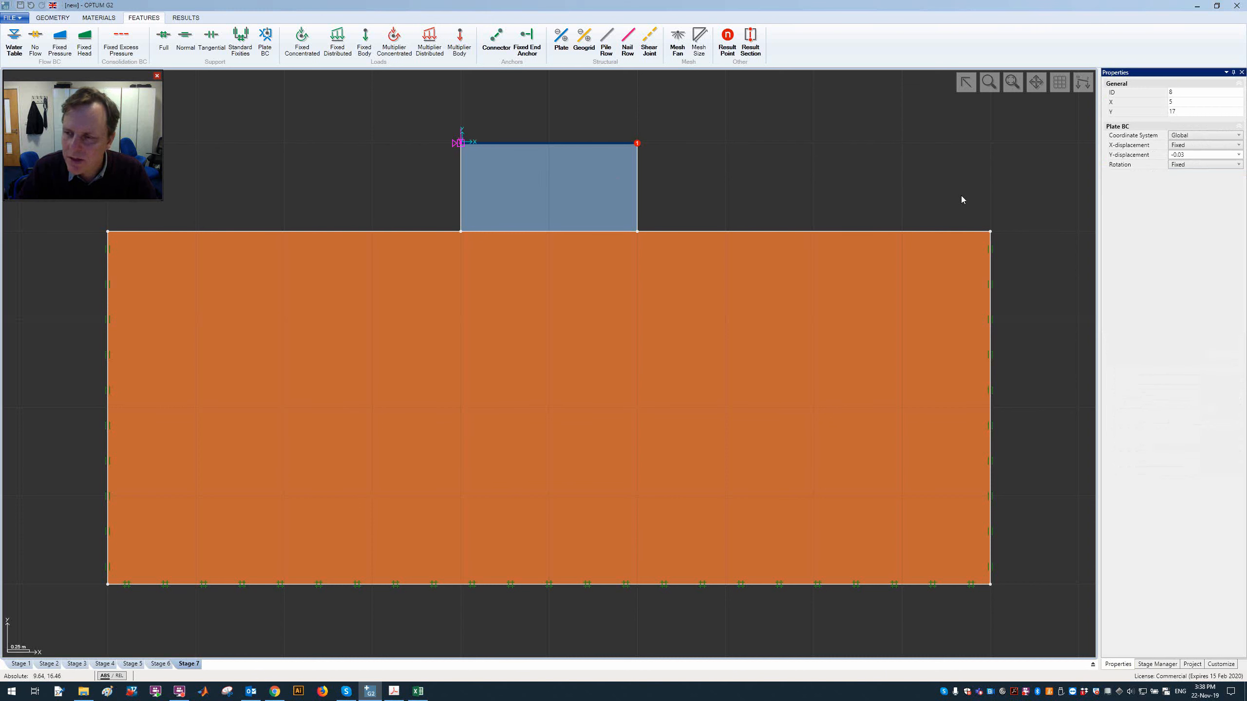
click(893, 174)
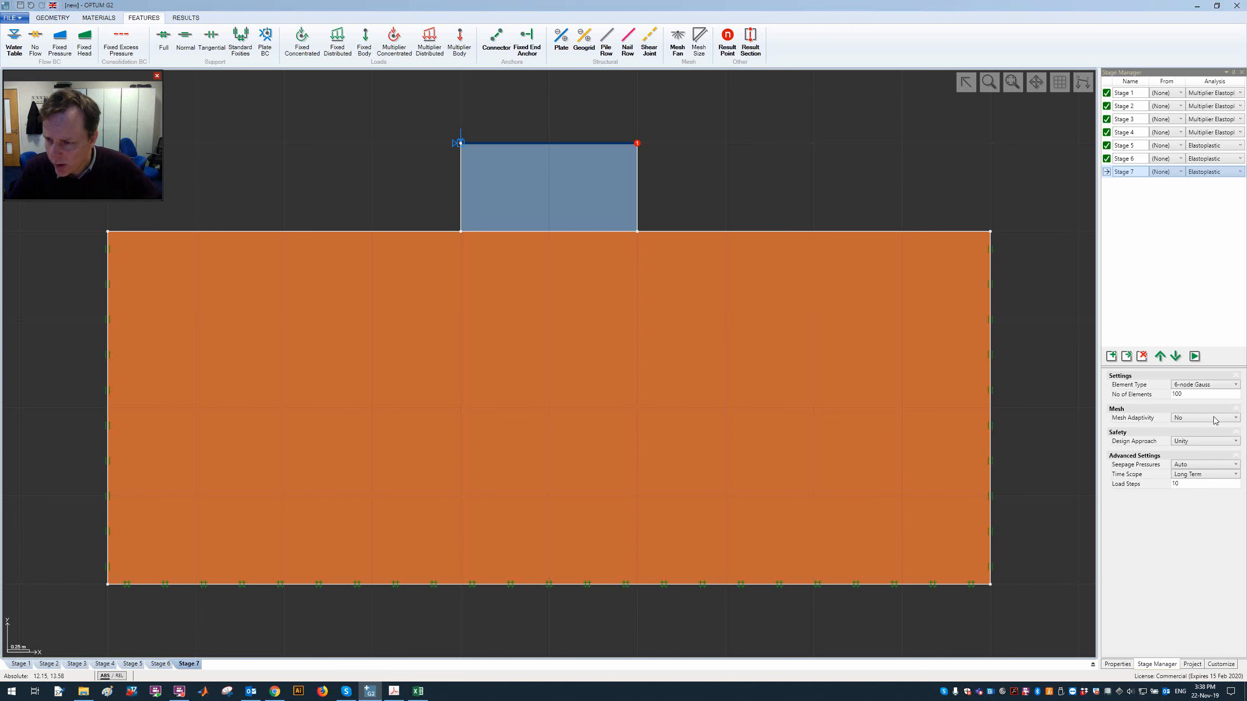
click(1194, 356)
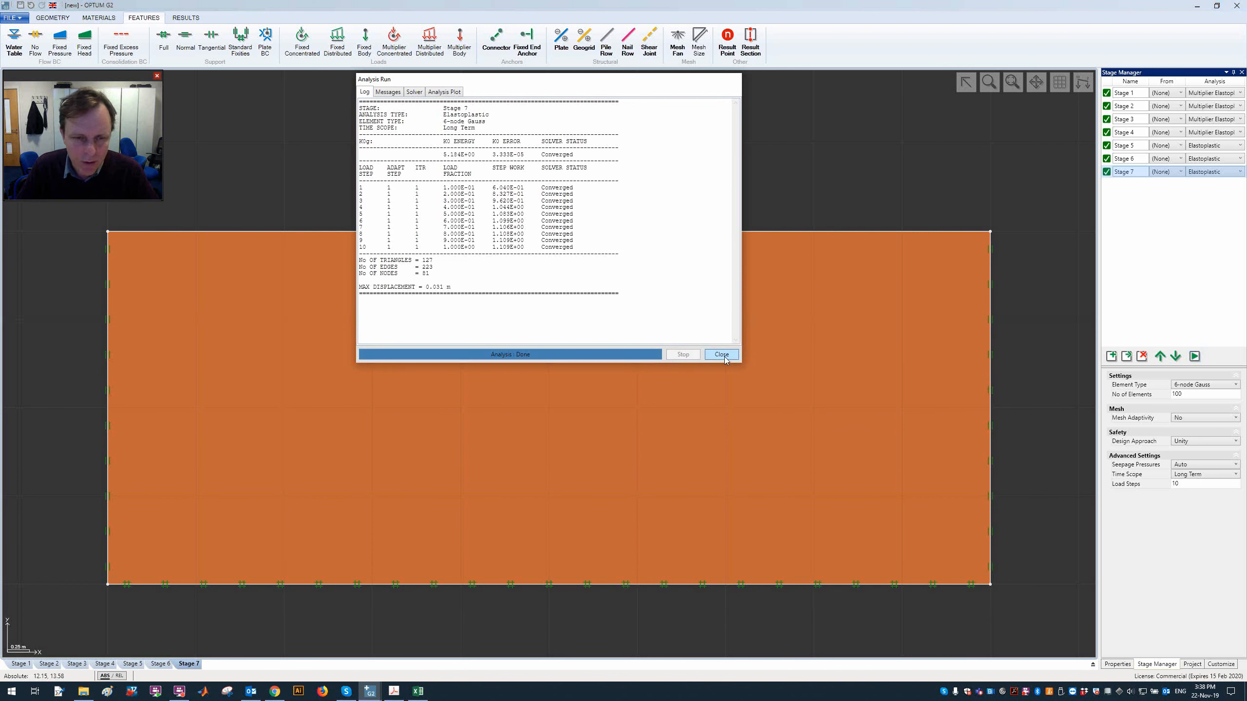
click(723, 355)
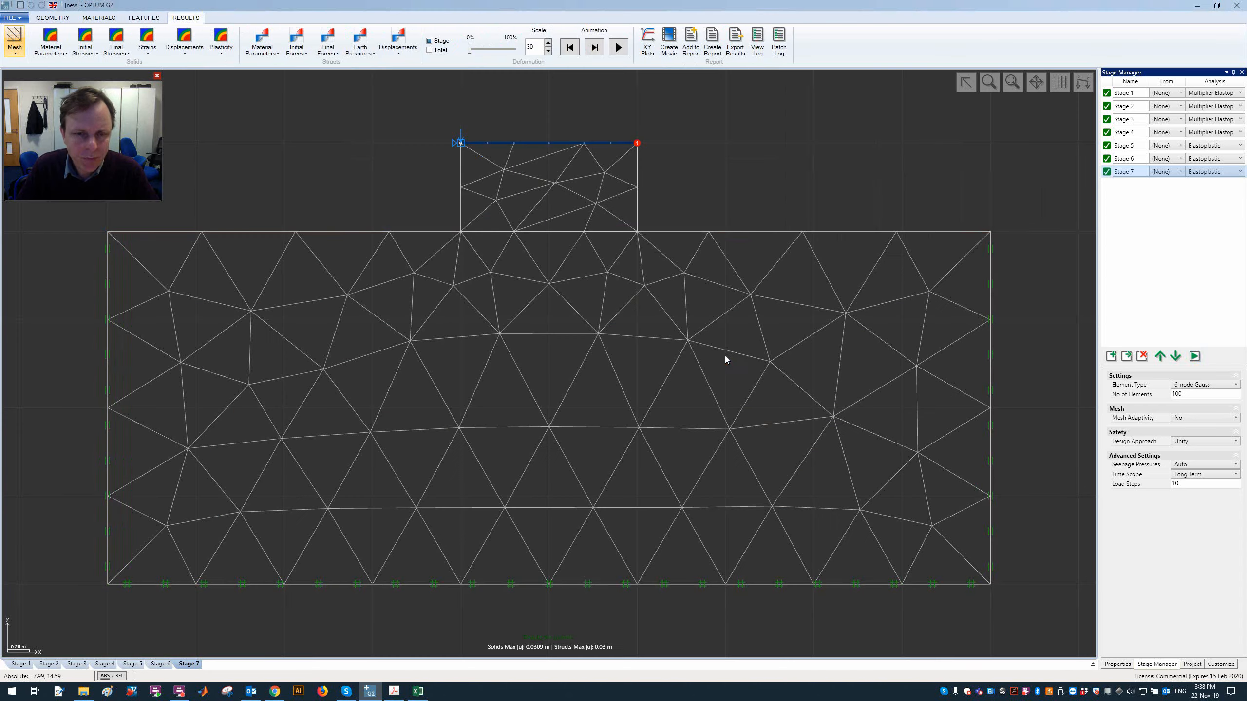
- Plot the Stage 1 curve with Point 1 (Solid) |u| on X and the global Load Multiplier on Y
click(648, 42)
click(432, 392)
click(418, 398)
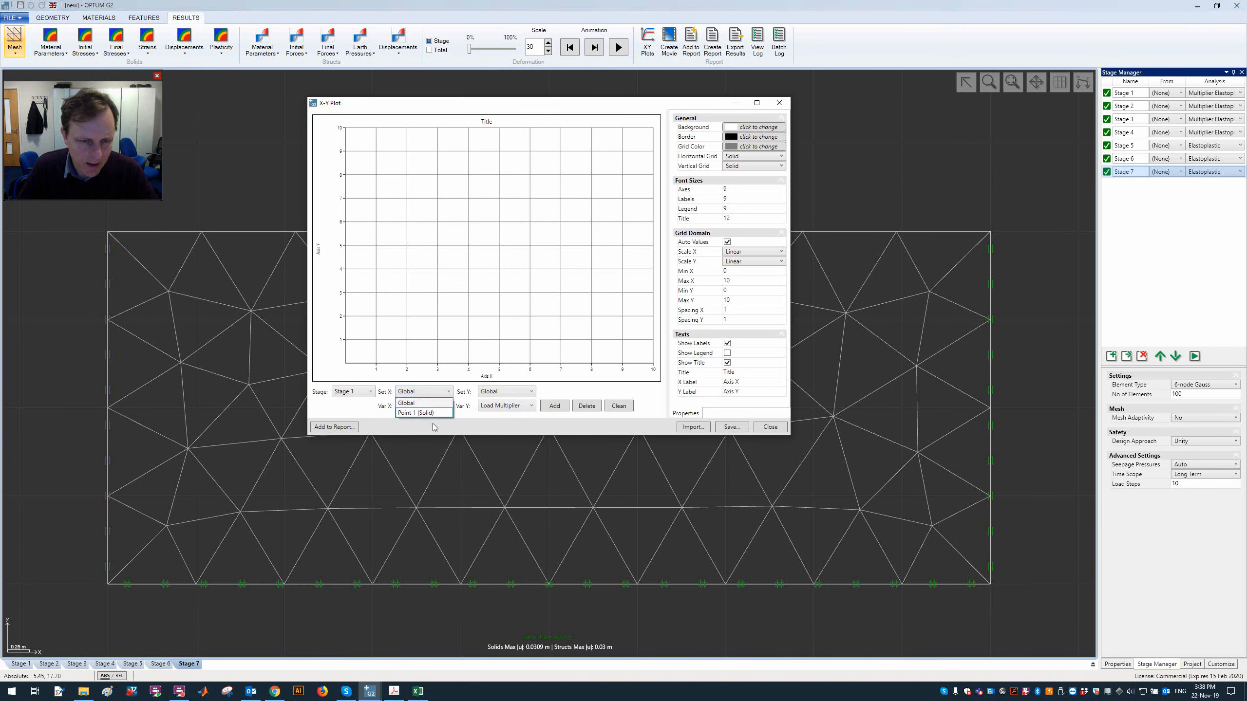
click(422, 406)
click(417, 417)
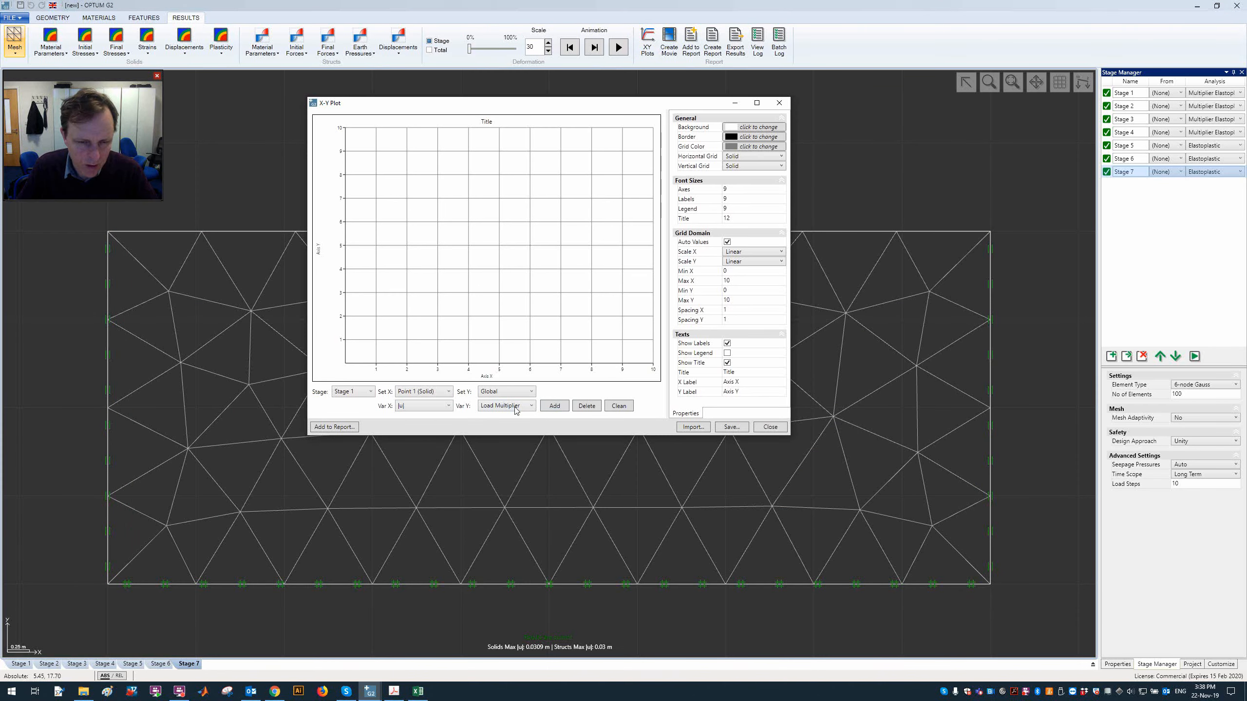
click(555, 408)
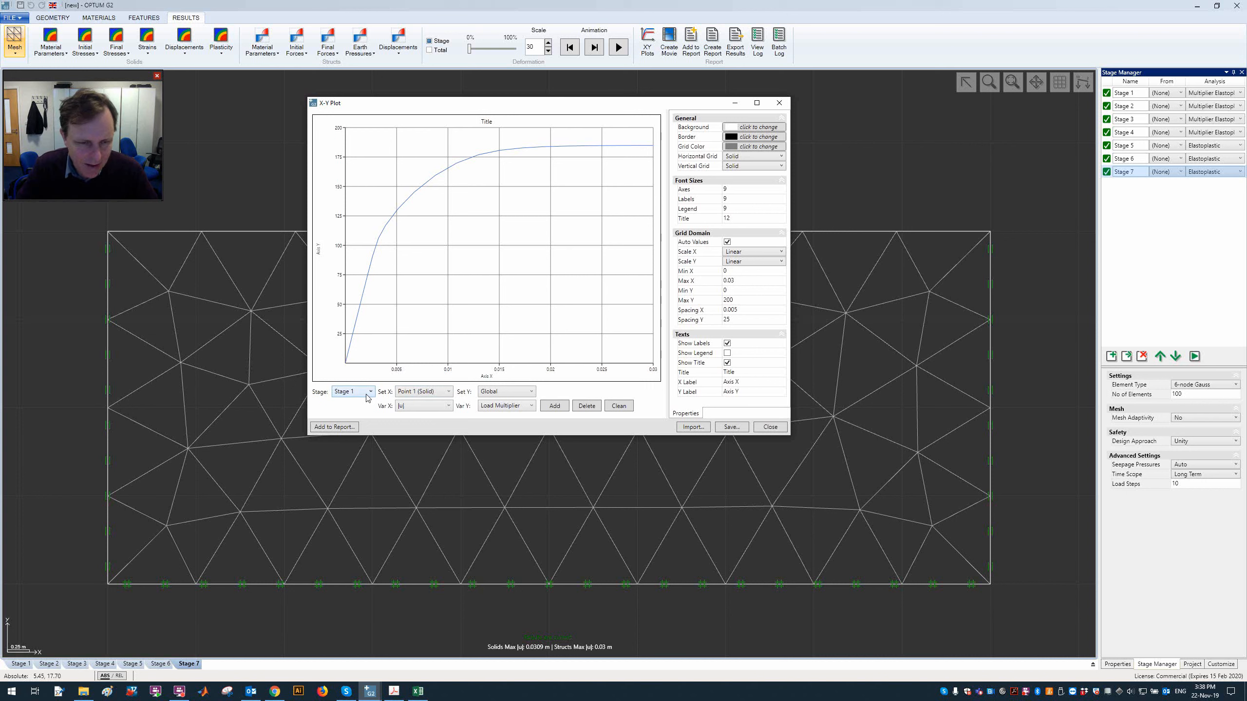
- Examine the Y-axis variables and data sets available for Point 1 (Solid), then close the plot
click(507, 396)
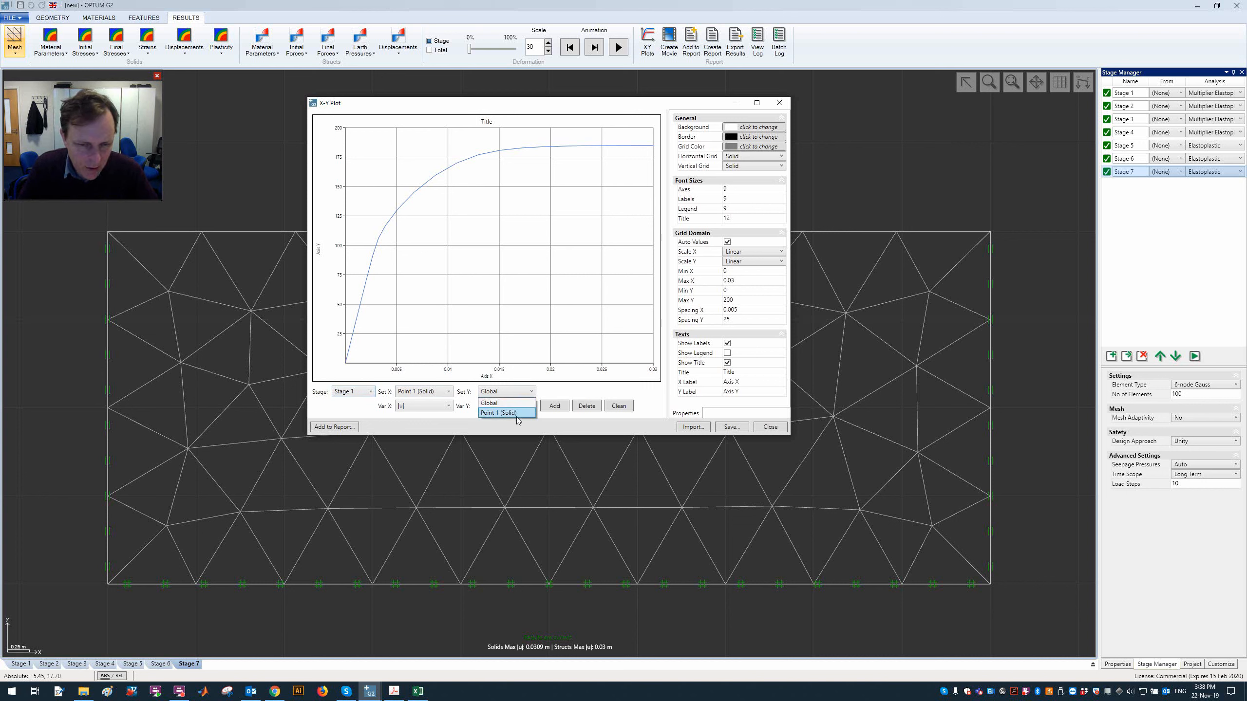
click(519, 412)
click(519, 406)
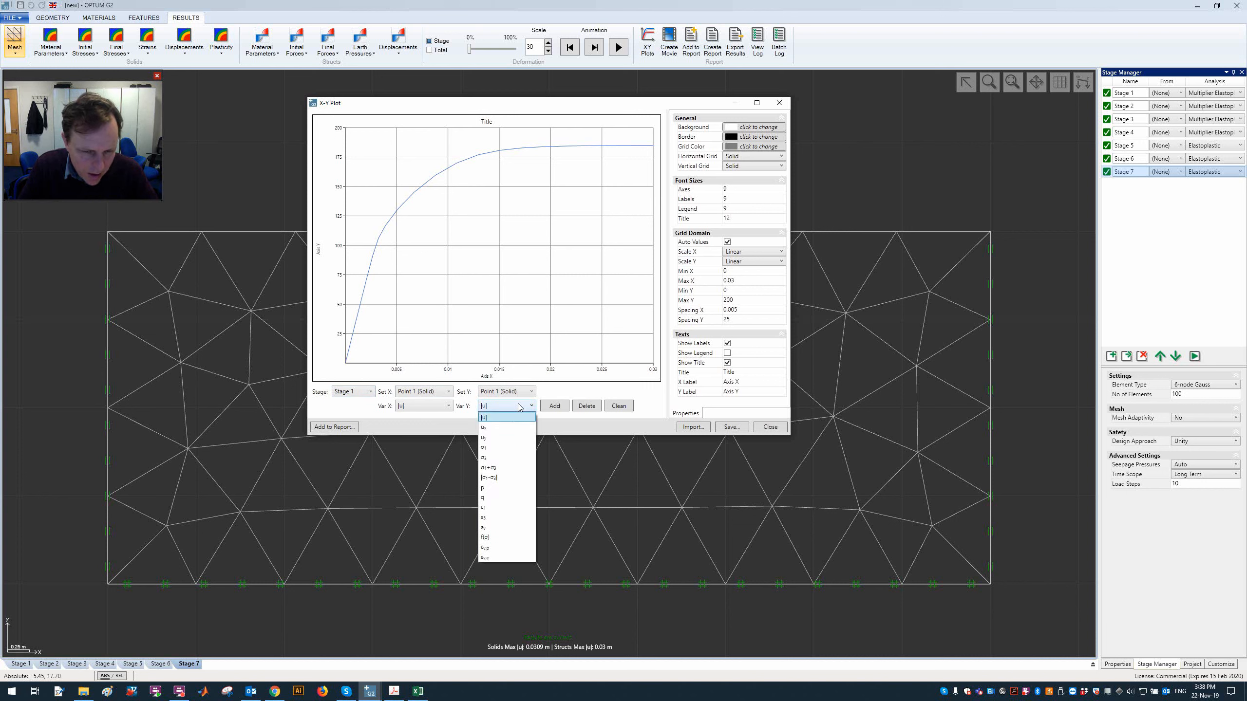
click(519, 406)
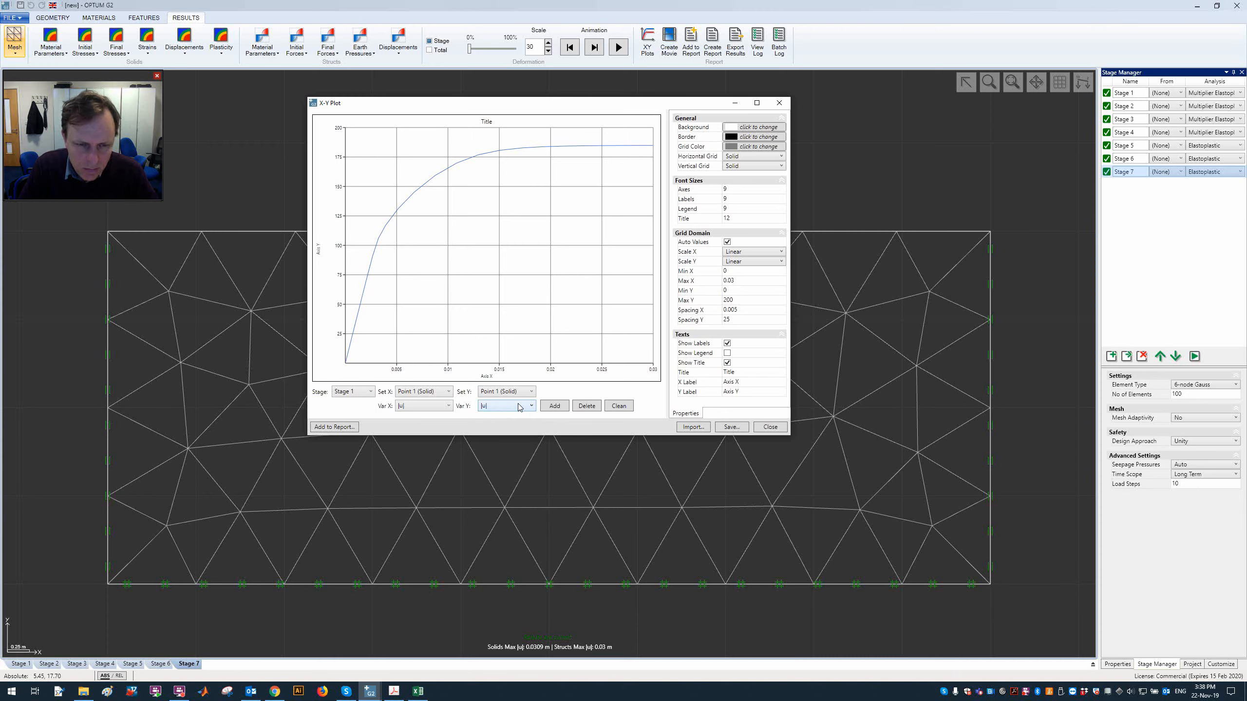
click(517, 392)
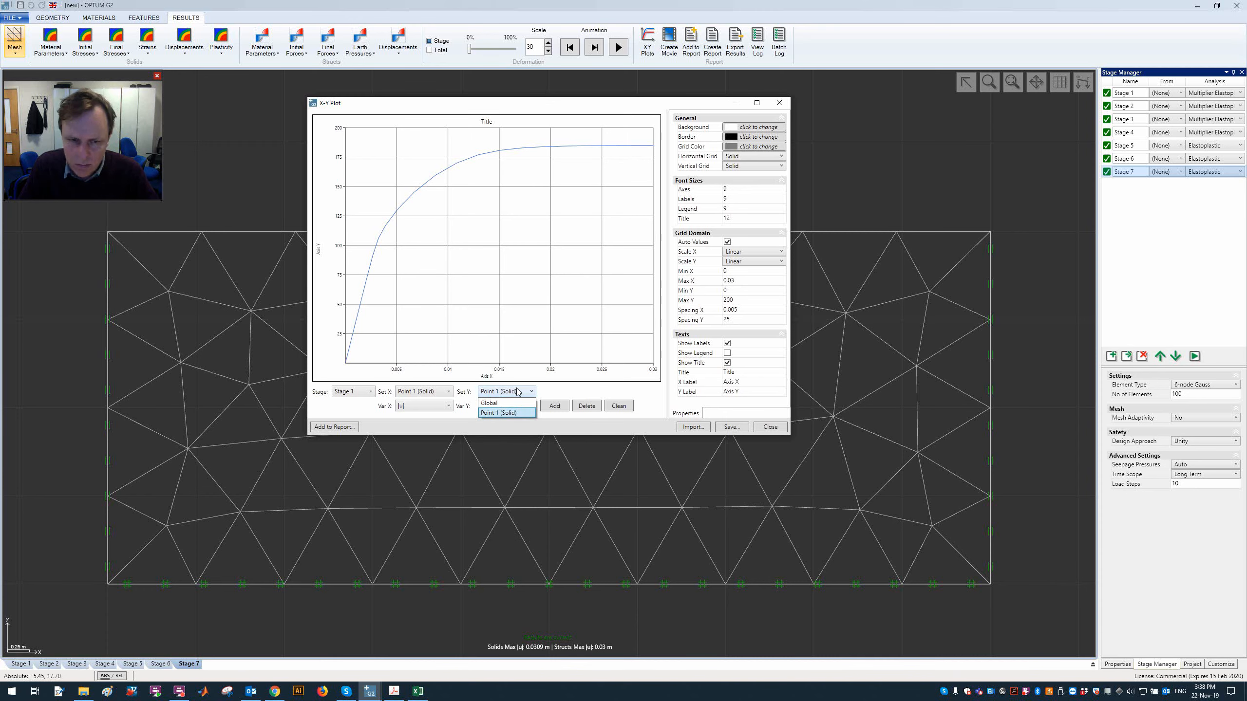
click(518, 392)
drag(473, 109, 474, 161)
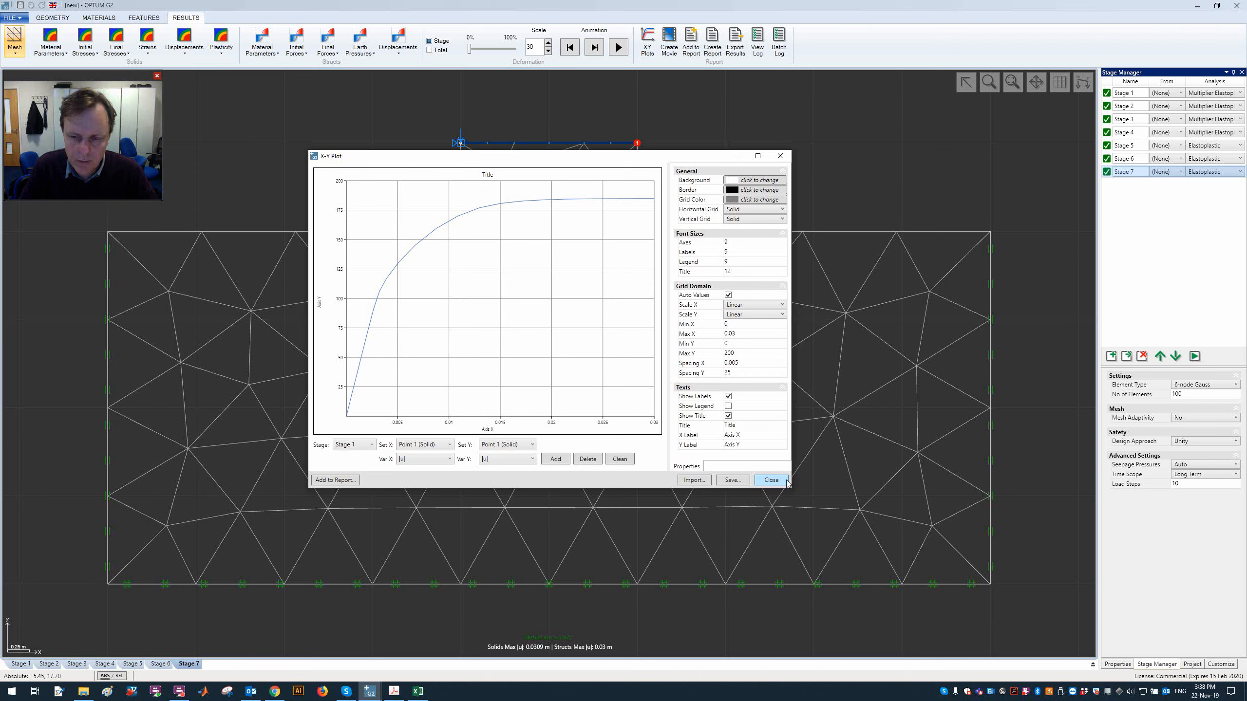
click(770, 480)
click(658, 368)
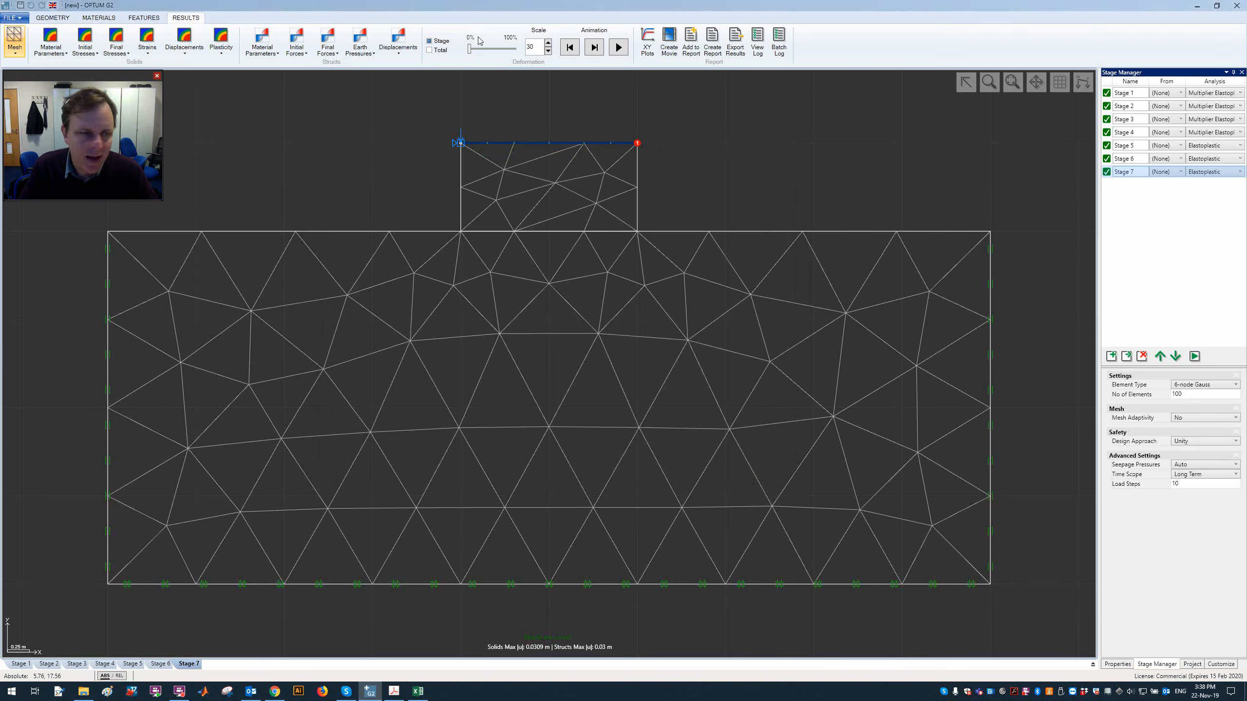
- Add a result point at the footing's upper-left corner and rerun the Stage 7 analysis
click(53, 18)
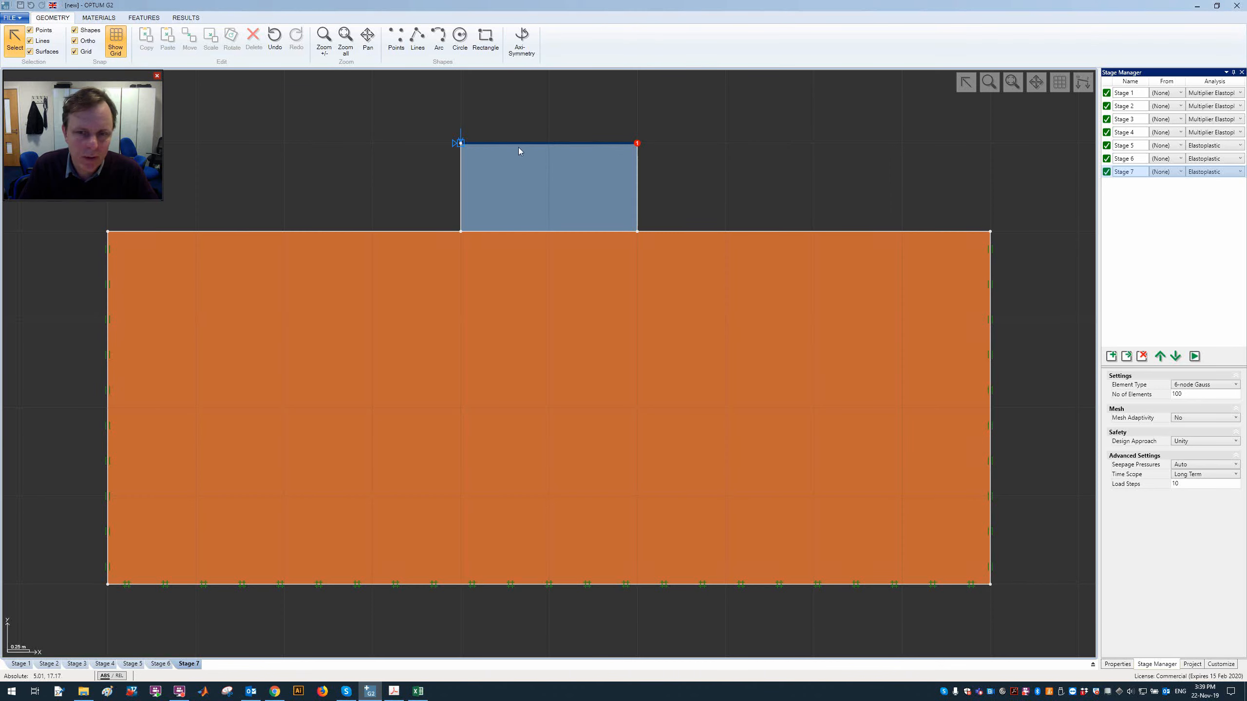
click(462, 144)
click(144, 18)
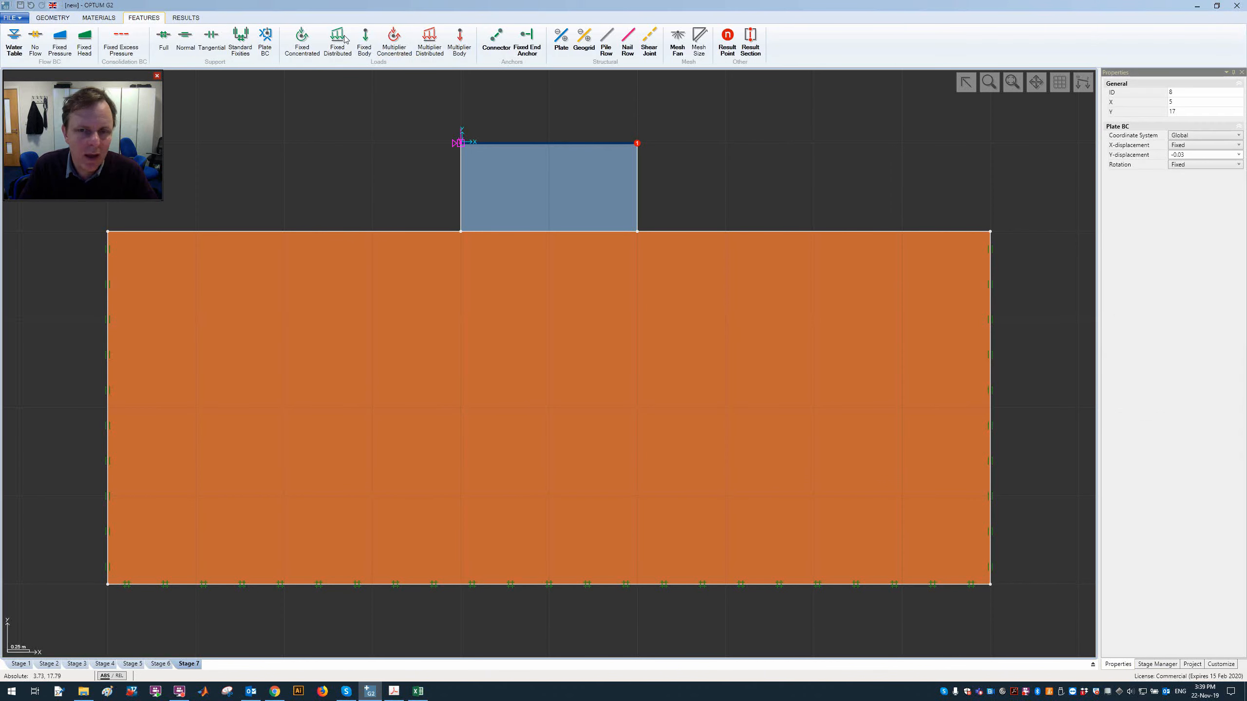
click(787, 155)
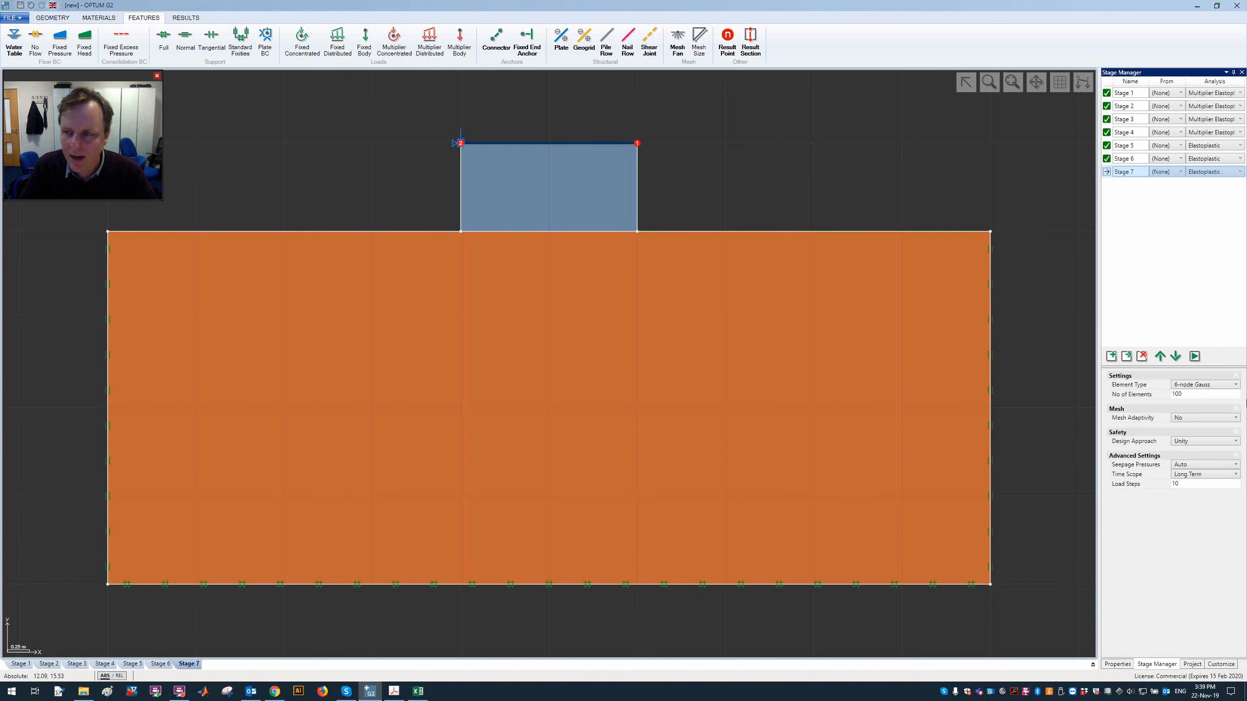
click(1193, 356)
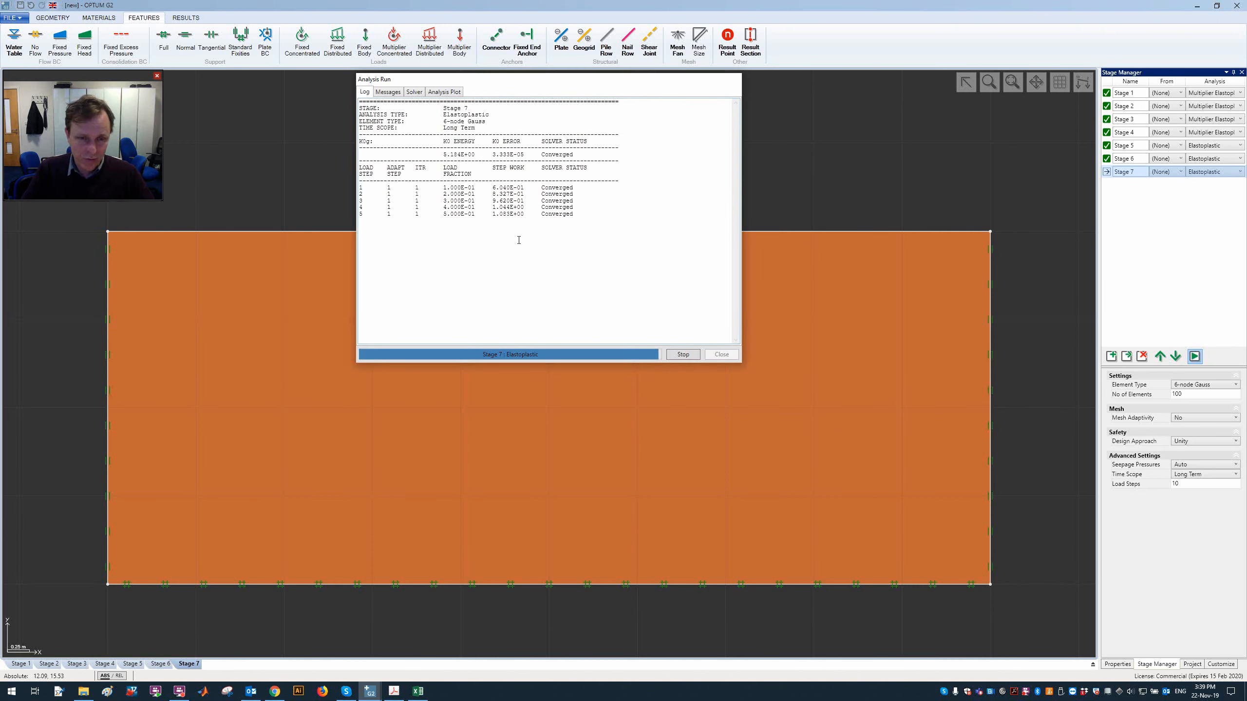
click(721, 354)
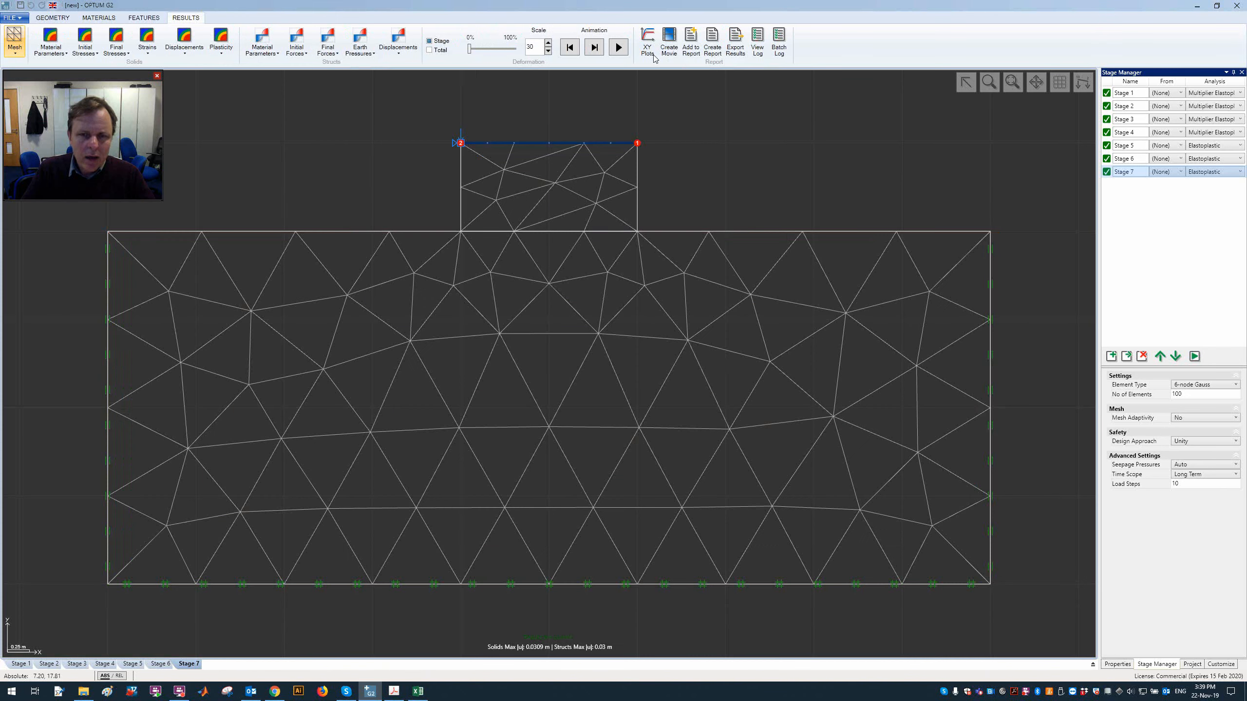
- Start a new X-Y plot with Point 1 (Solid) as the data set for both X and Y
click(652, 57)
click(426, 391)
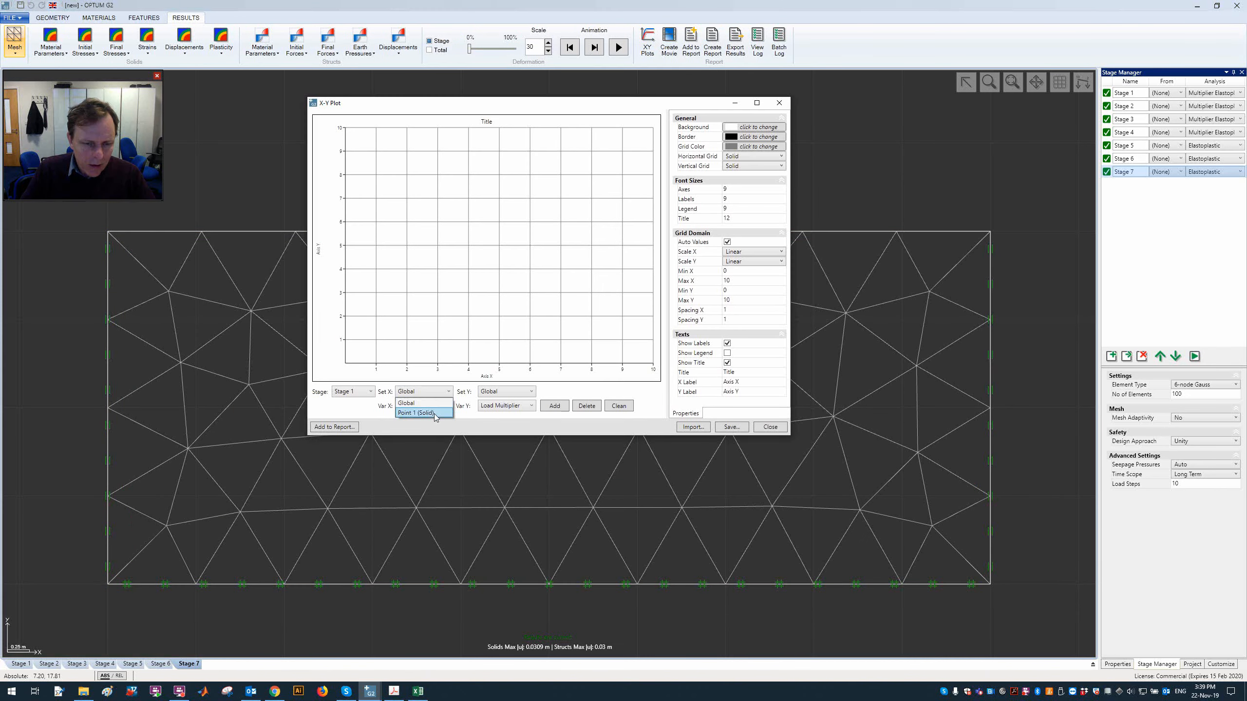
click(433, 414)
click(519, 393)
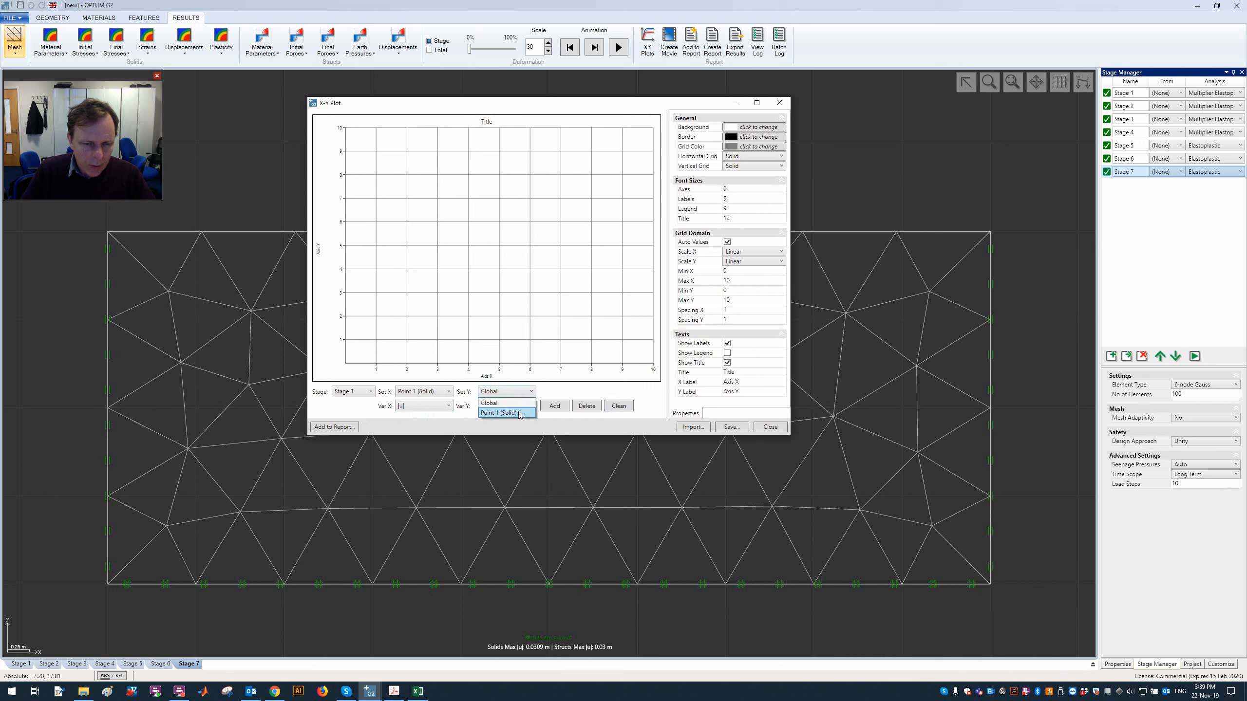
click(520, 414)
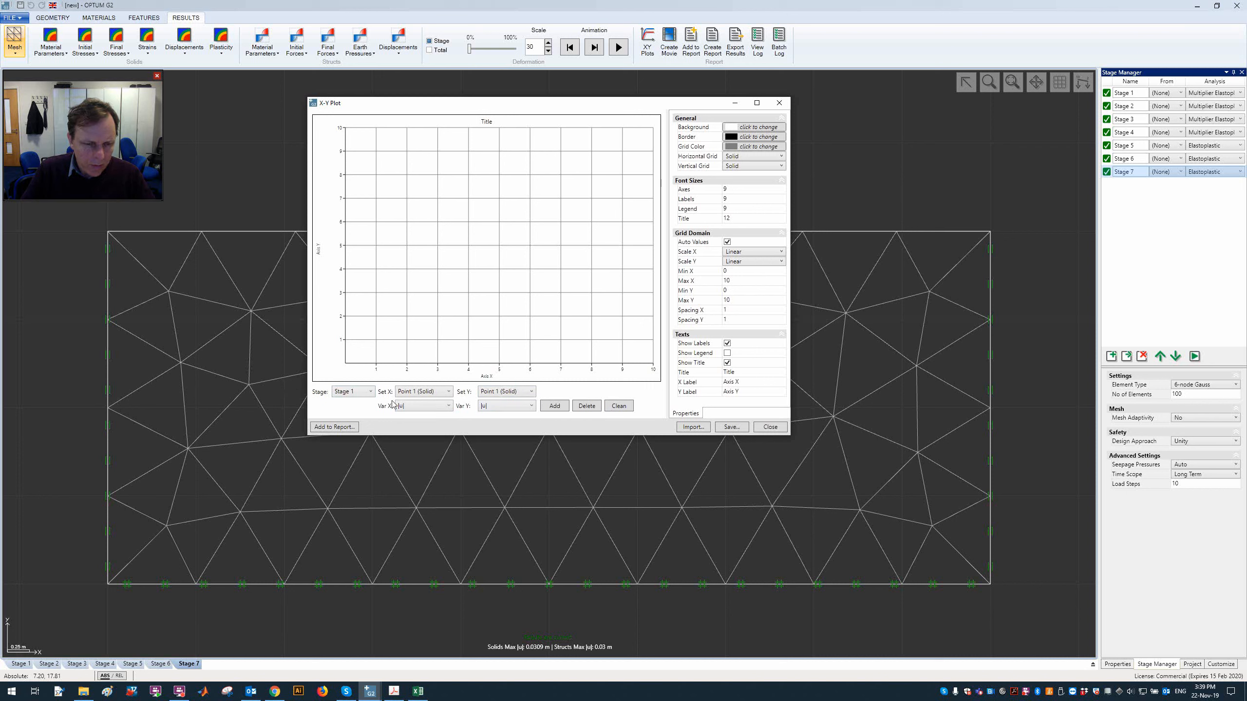
click(412, 393)
click(516, 392)
click(516, 392)
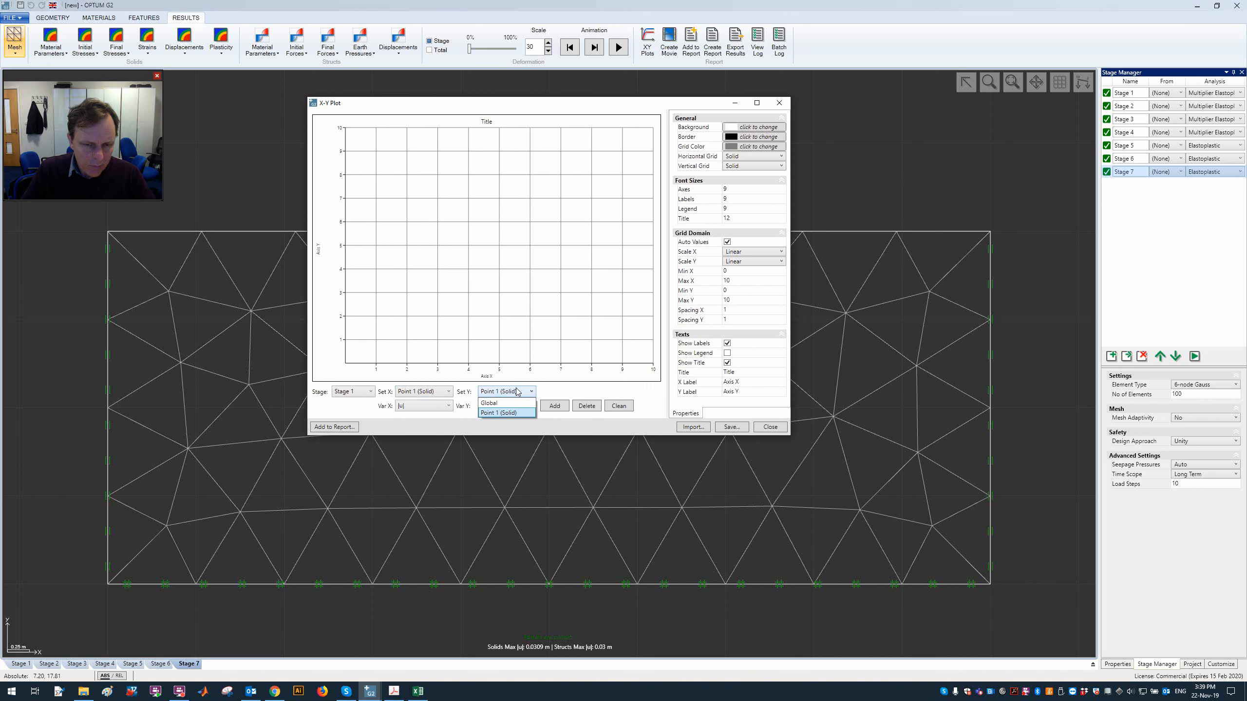
click(516, 392)
- Plot Stage 7's vertical reaction Ry at Point 2 (Reaction) against |u| at Point 1 (Solid)
click(366, 391)
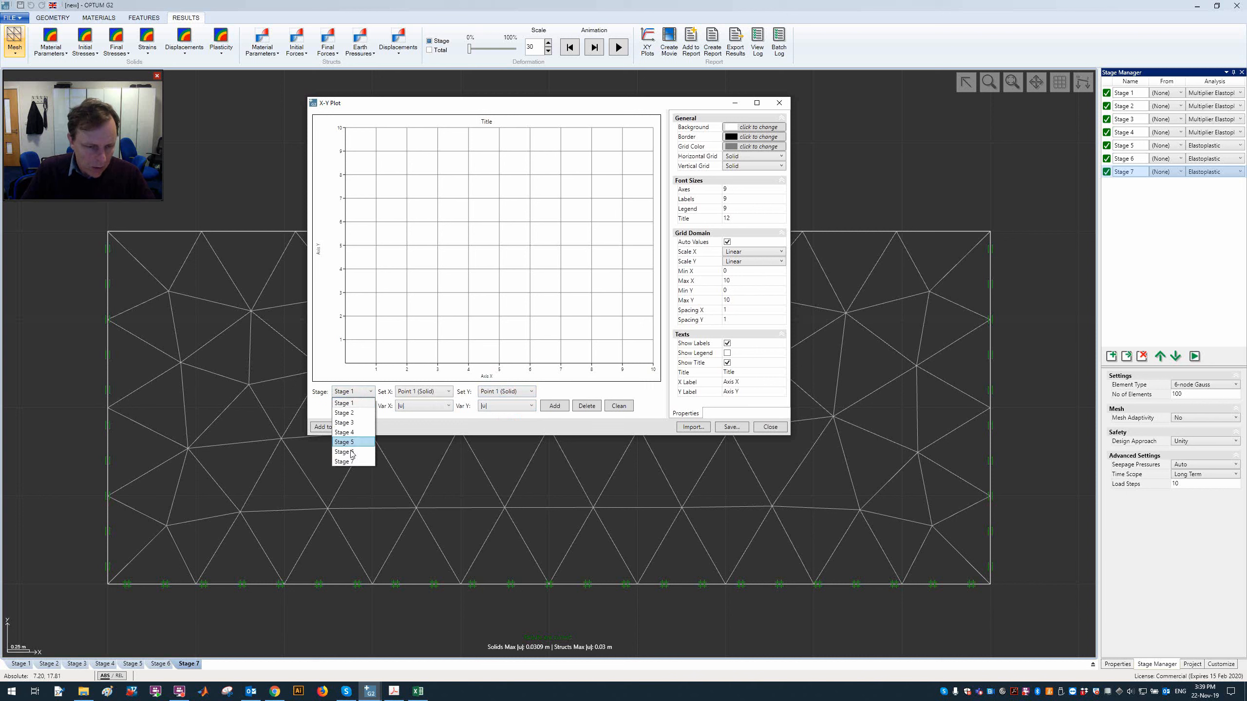
click(361, 462)
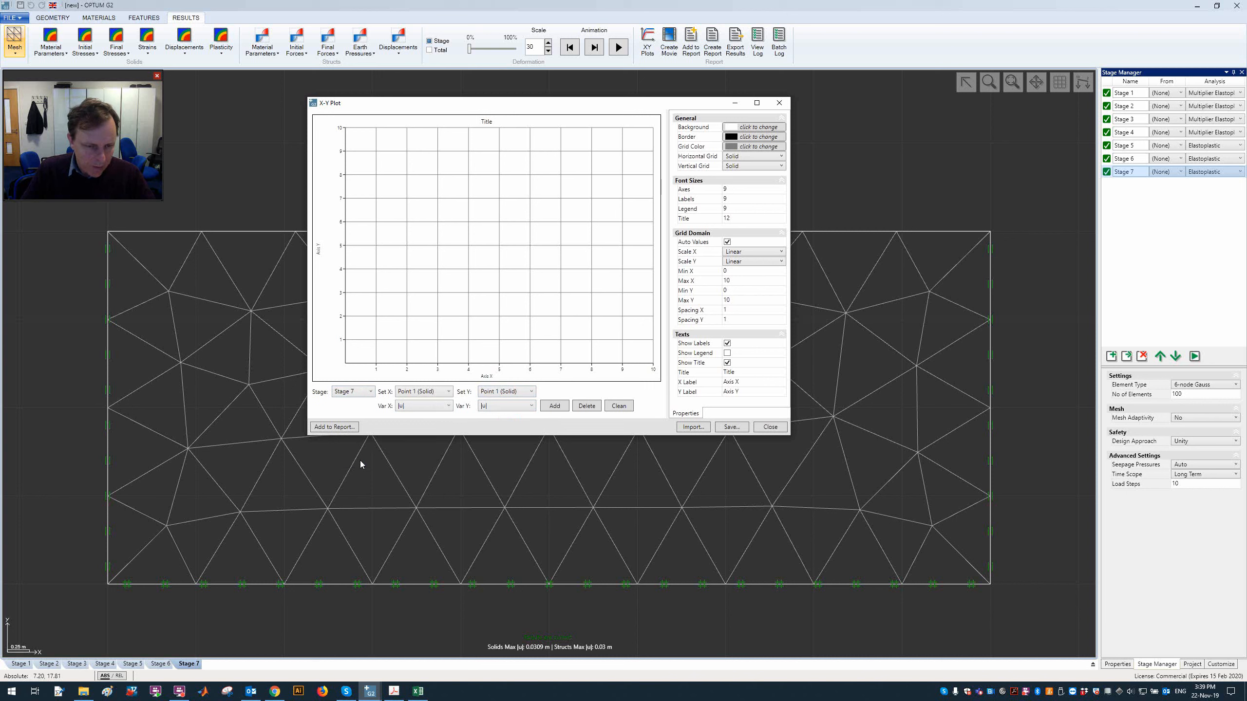
click(528, 393)
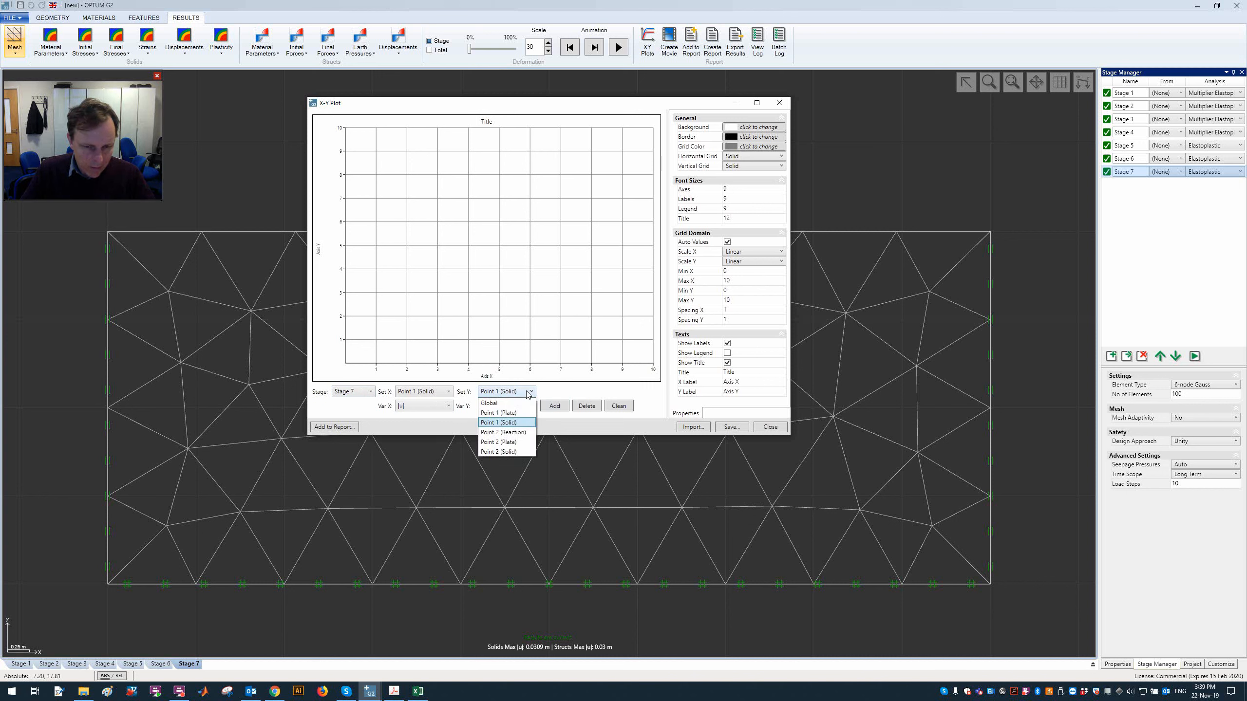
click(515, 432)
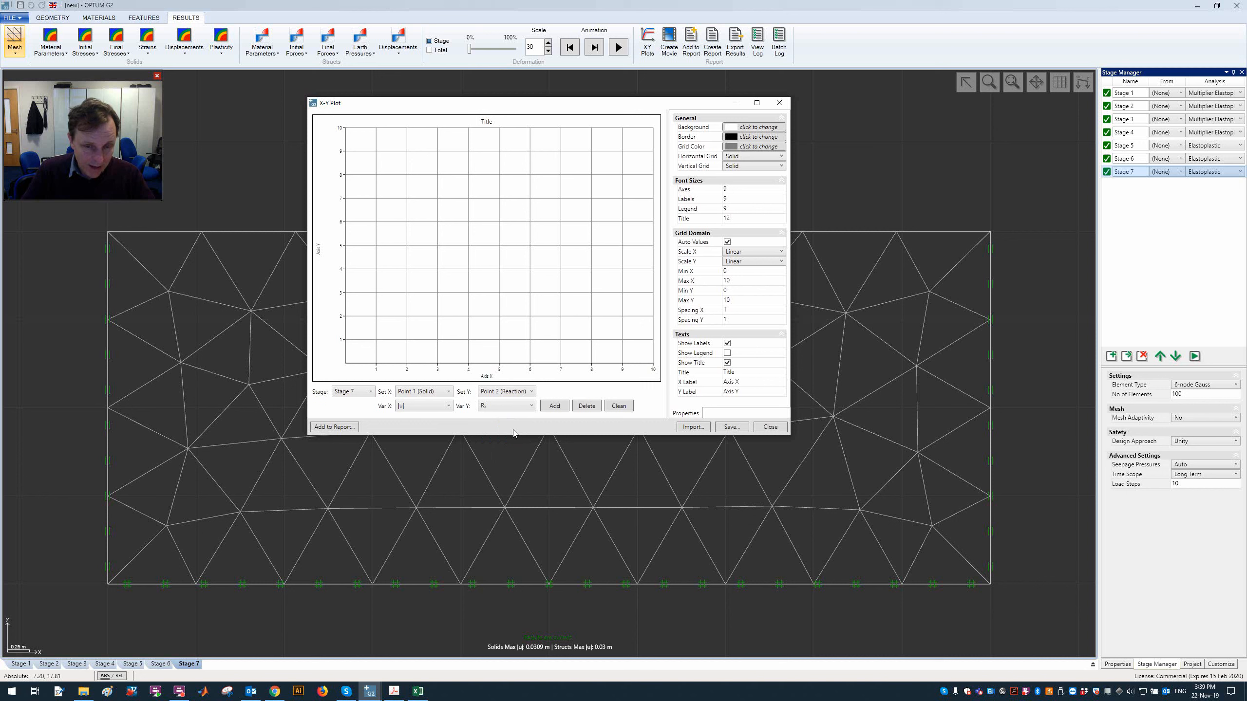
click(516, 406)
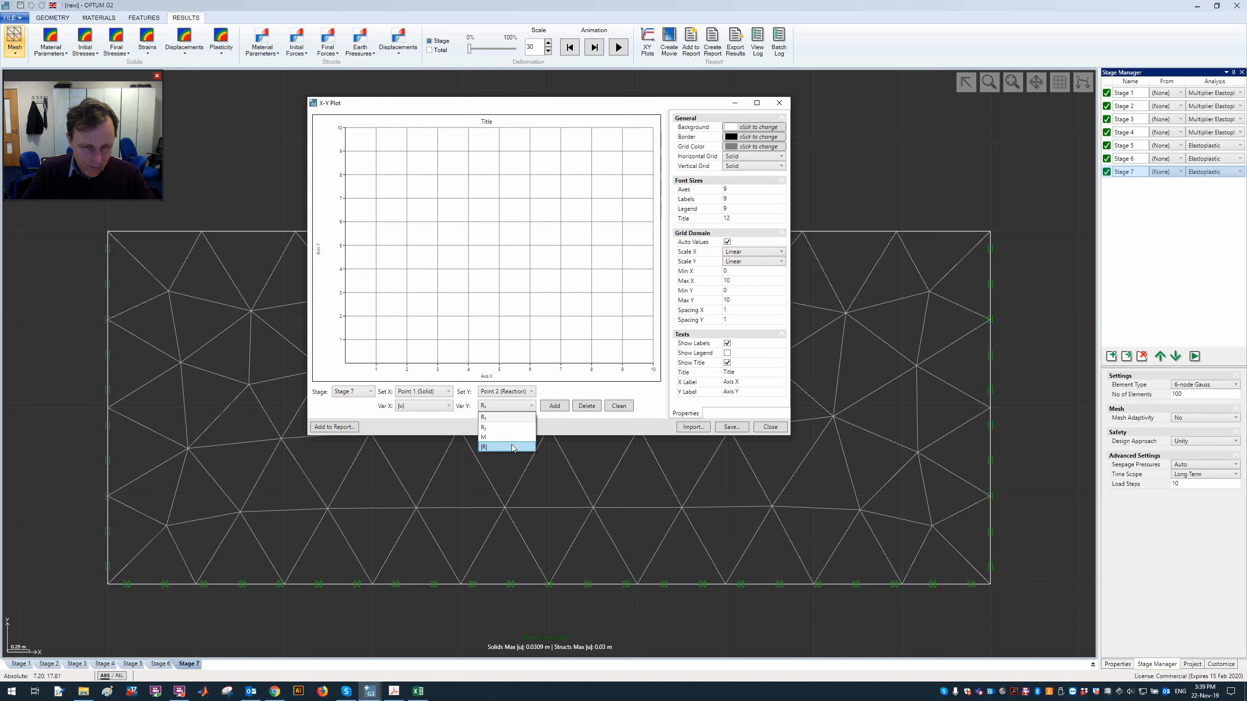
click(511, 445)
click(510, 407)
click(505, 427)
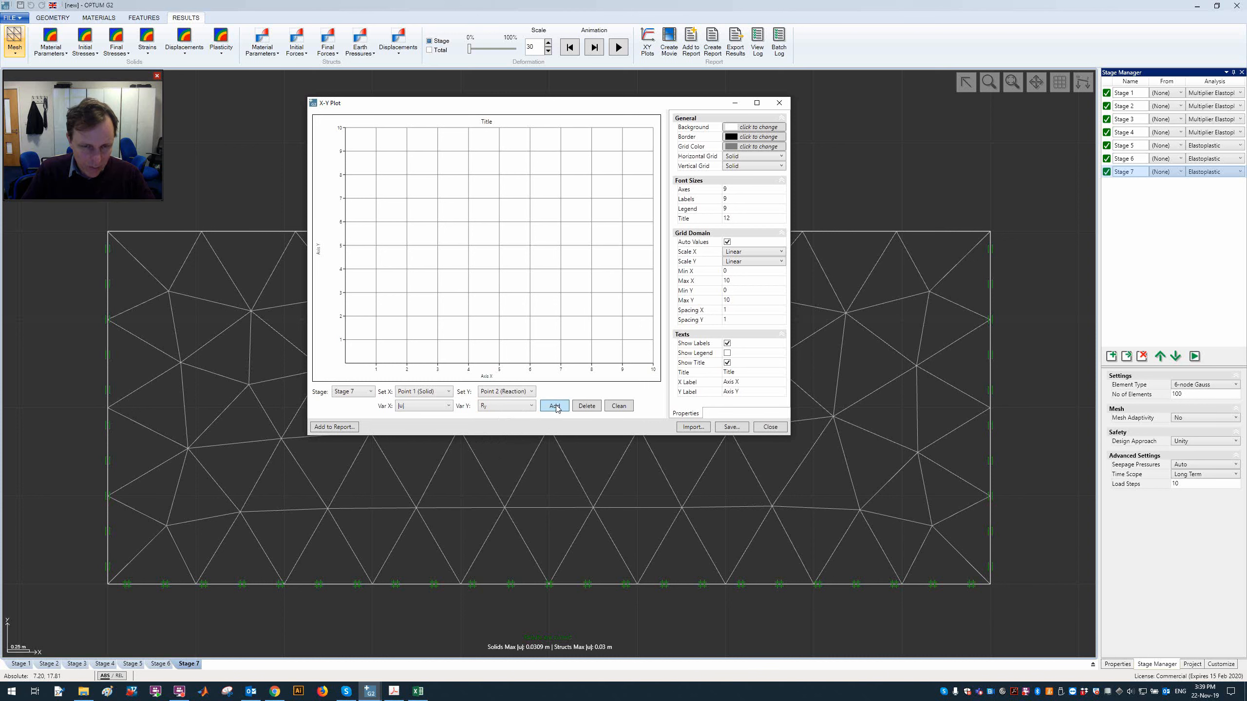
click(556, 406)
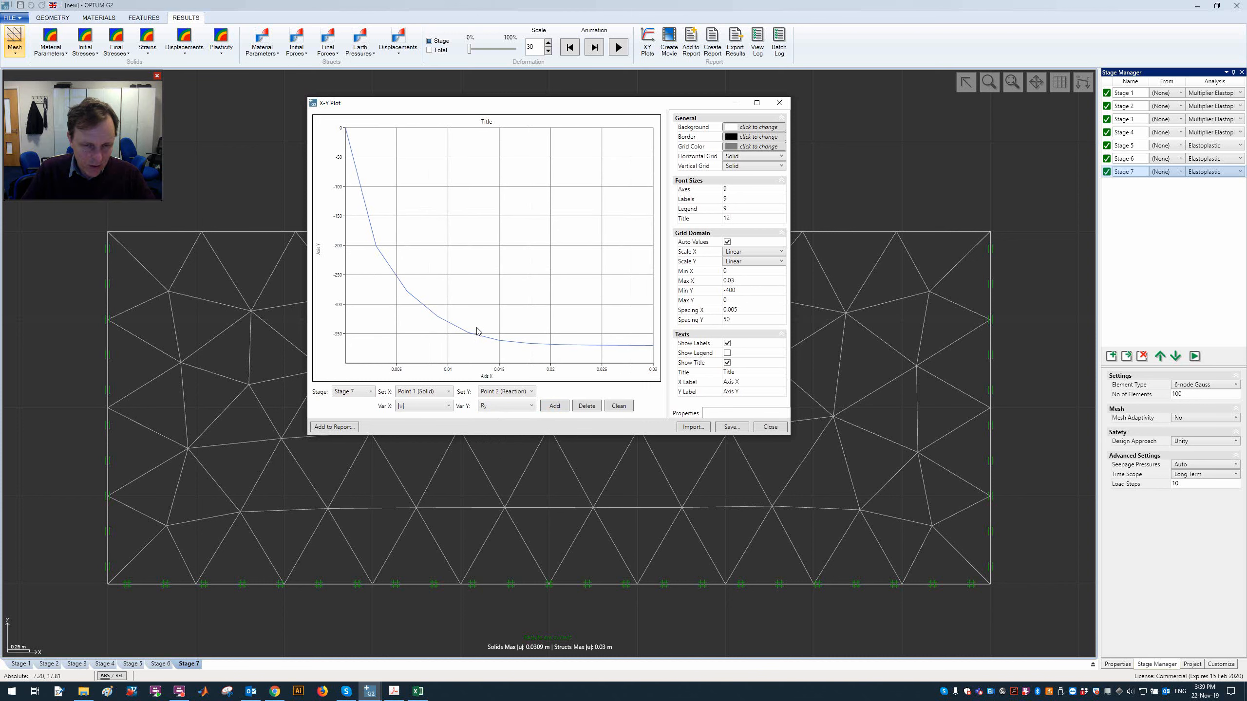
- Clear the plot and add the Stage 7 curve of Point 2 (Reaction) |R| against Point 1 (Solid) |u|
click(619, 407)
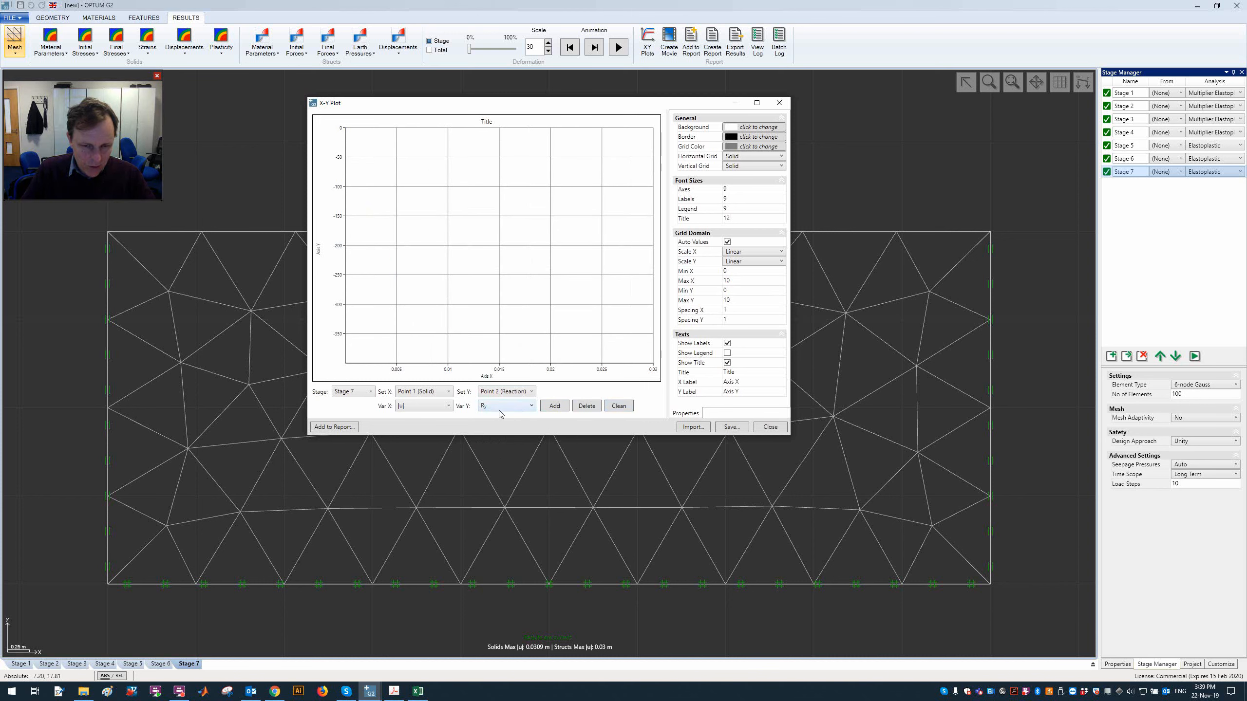
click(501, 407)
click(509, 448)
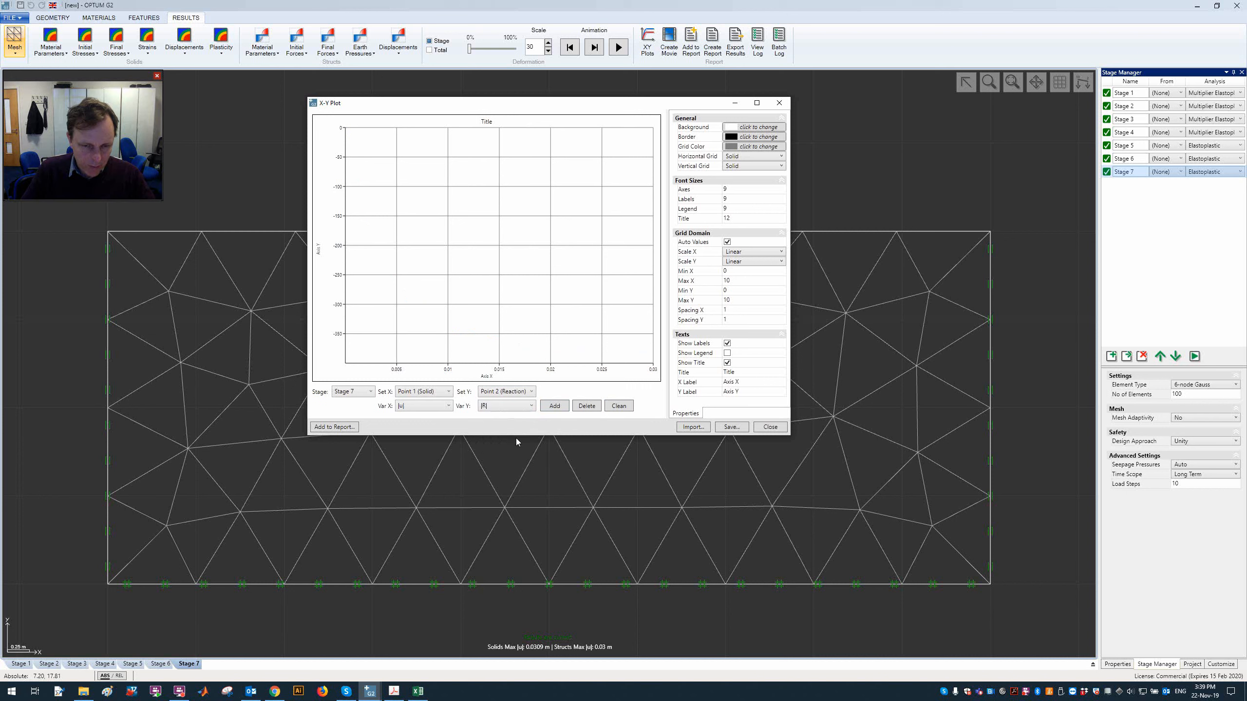
click(555, 406)
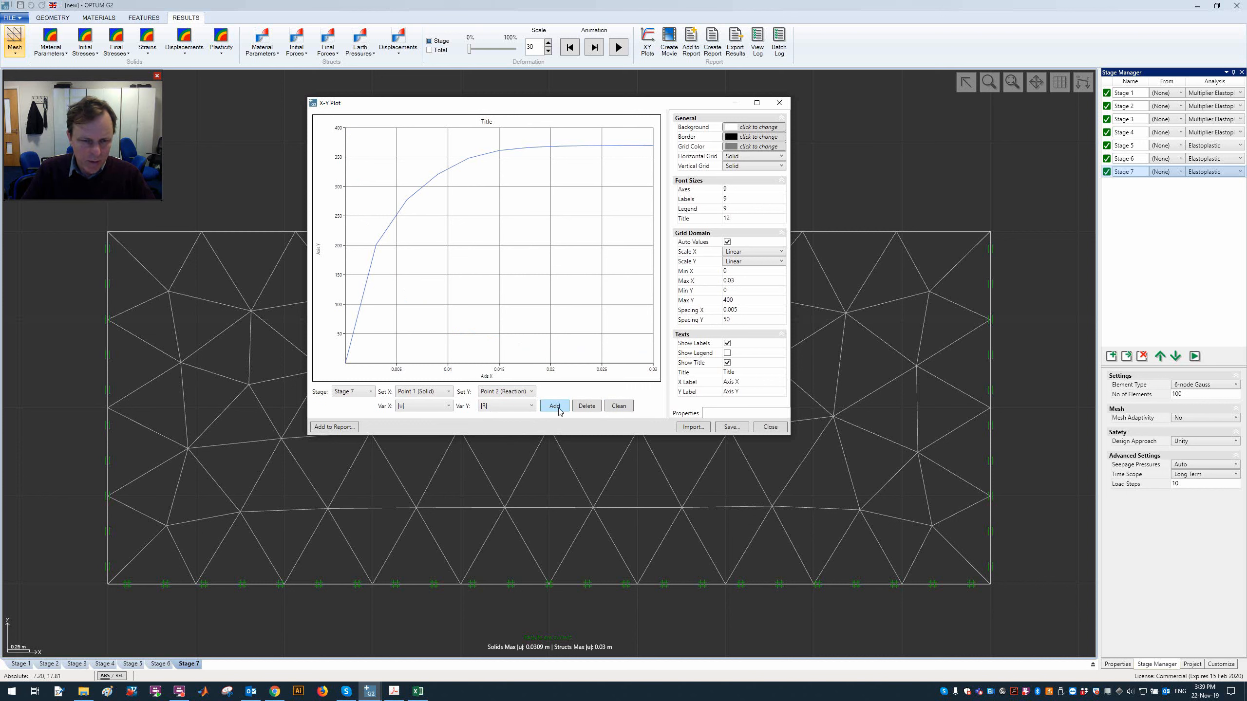
- Add the horizontal reaction Rx of Point 2 (Reaction), then clear the plot and show the Rx curve alone
click(510, 406)
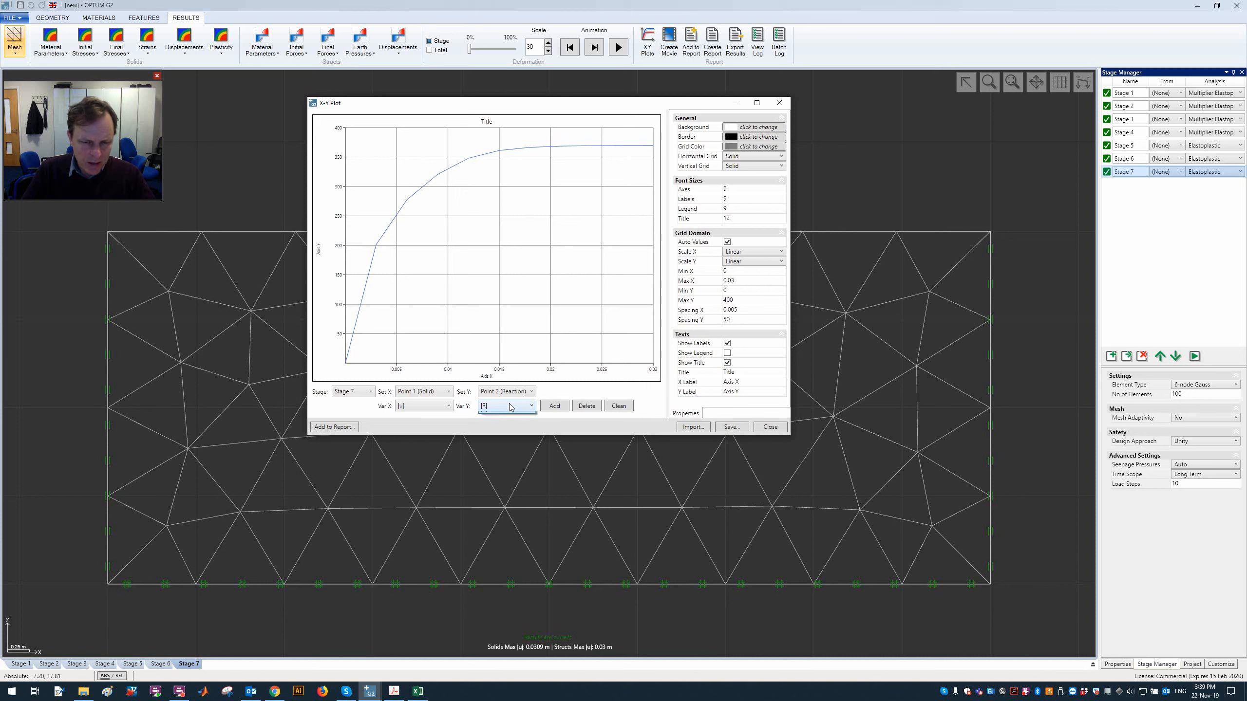
click(508, 423)
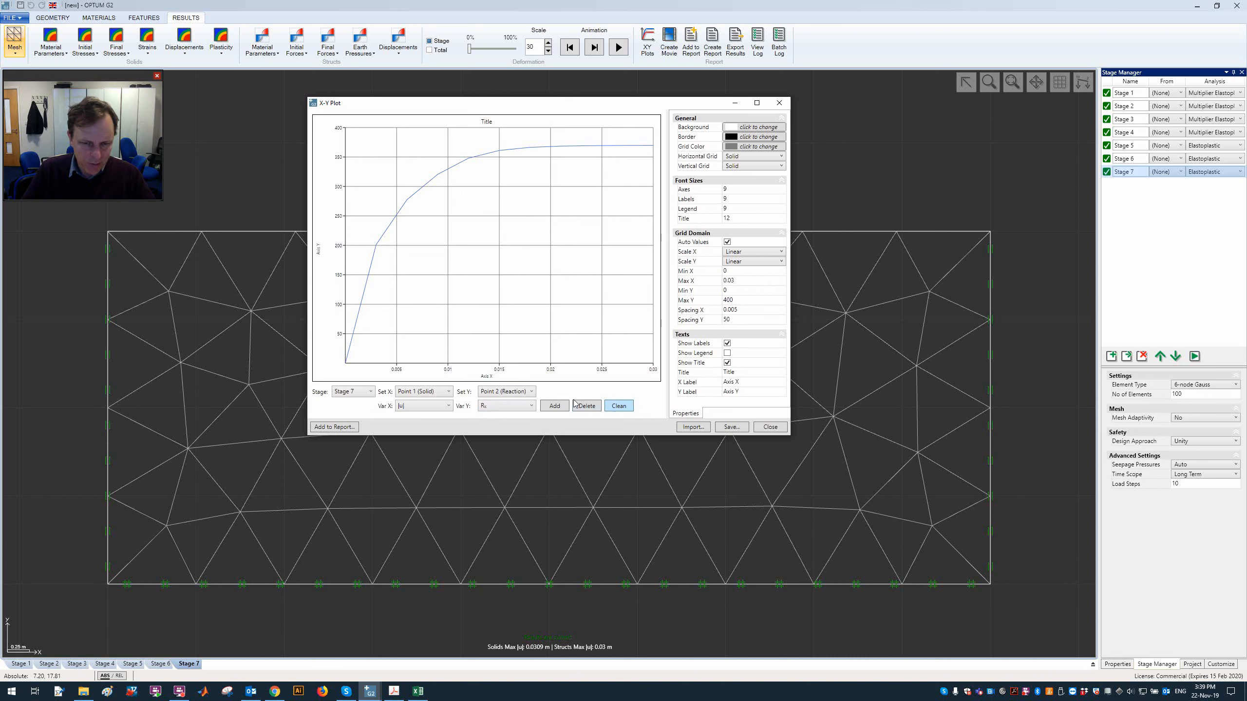
click(559, 406)
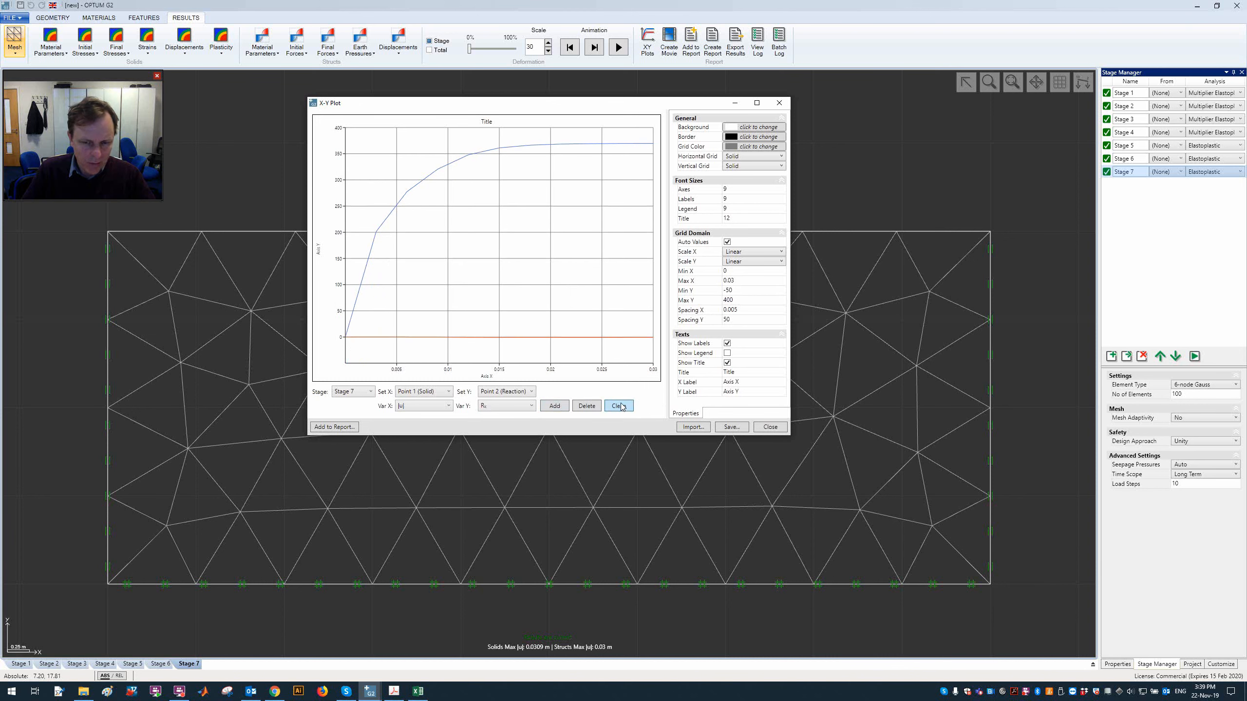
click(633, 407)
click(558, 408)
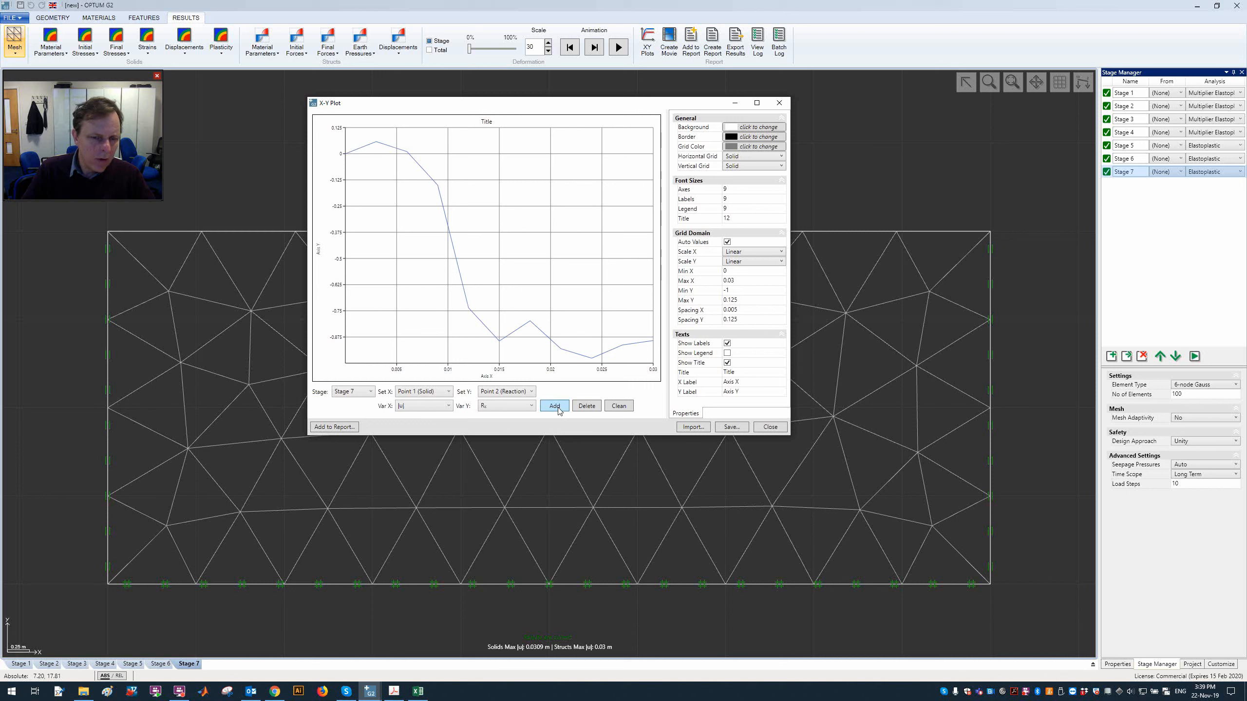
- Replace the plotted curve with the Point 2 (Reaction) magnitude |R| and select it to show its load step points
click(507, 407)
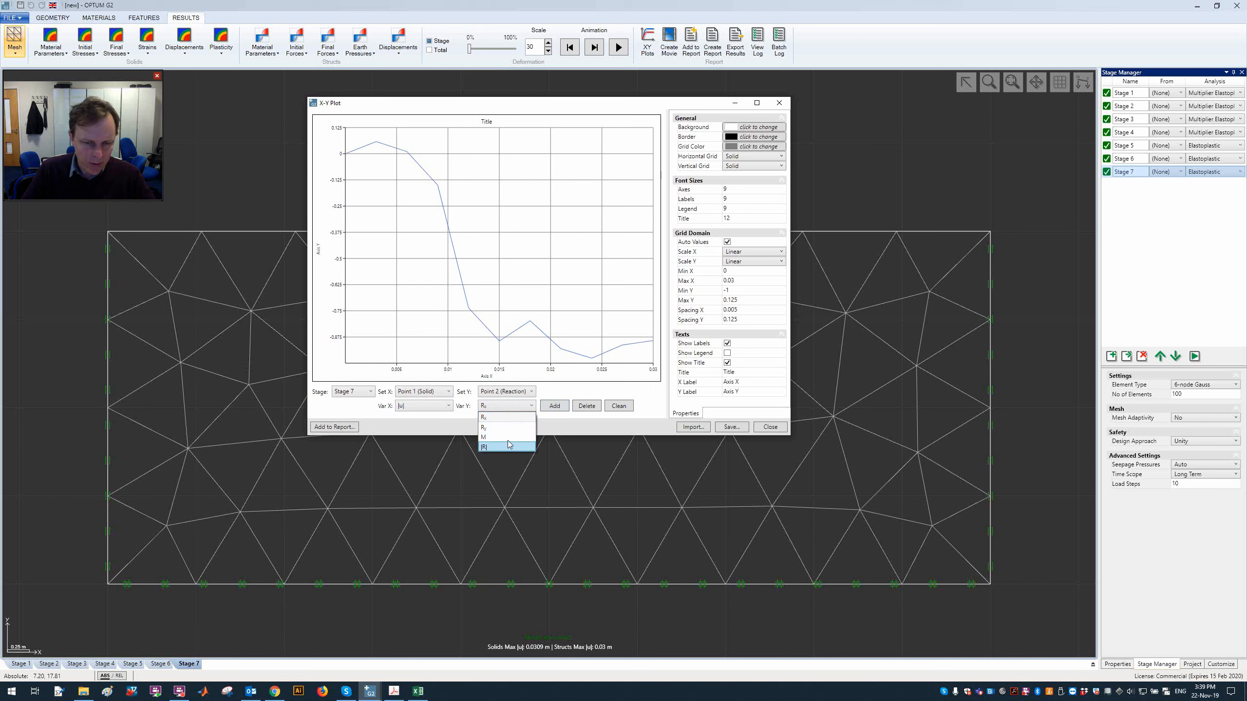
click(619, 405)
click(555, 406)
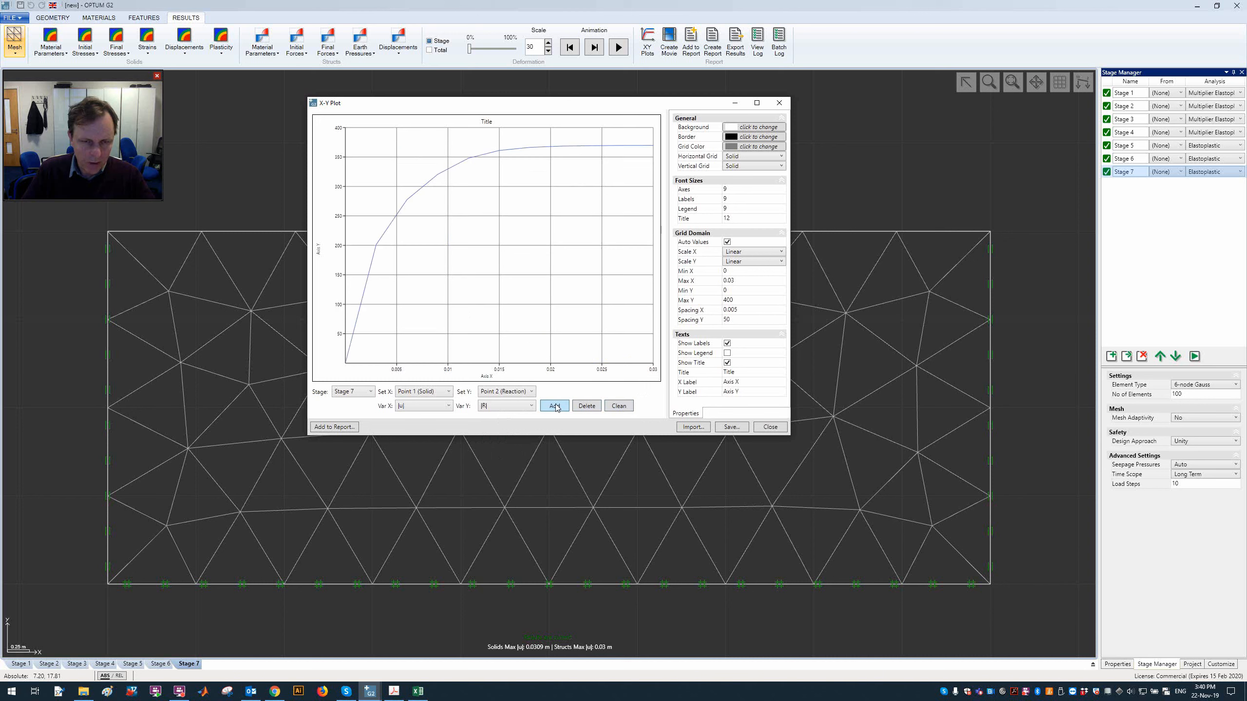
click(479, 161)
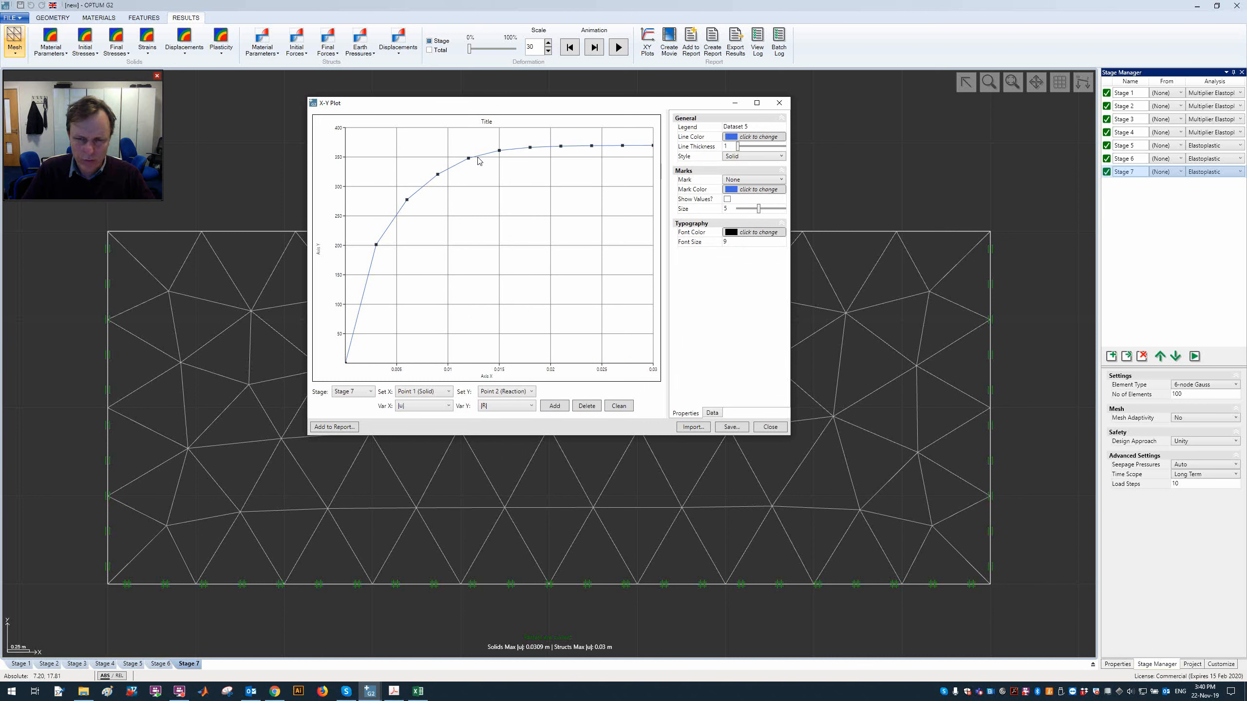
- Move the X-Y plot window off the footing and close it
drag(510, 103, 582, 147)
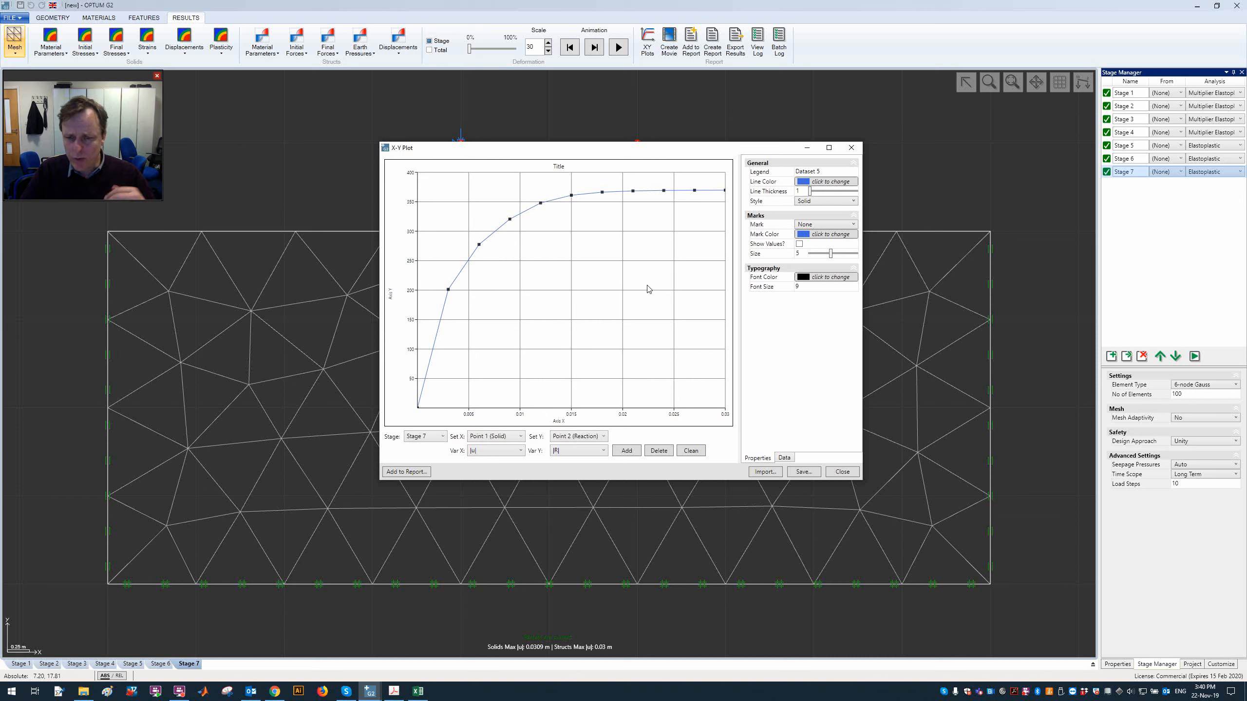
click(841, 472)
click(666, 367)
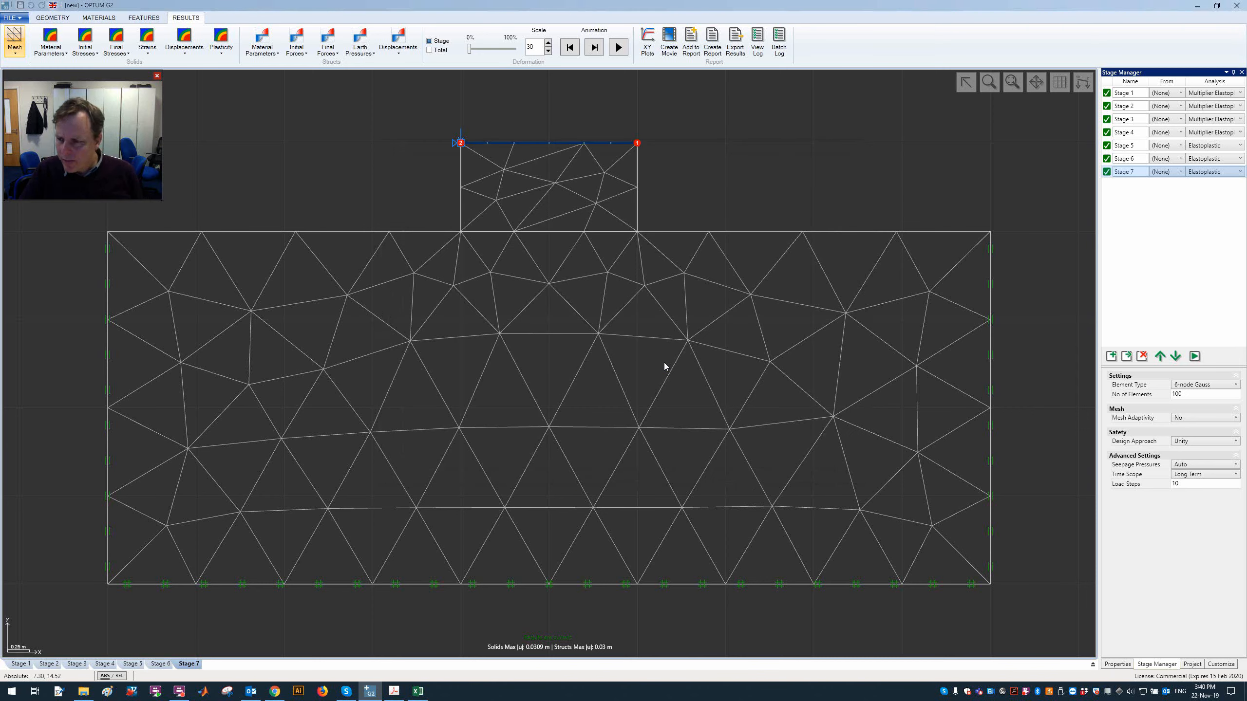
- Add a new empty stage and draw a soil rectangle about 26 m wide and 16 m high
click(1111, 356)
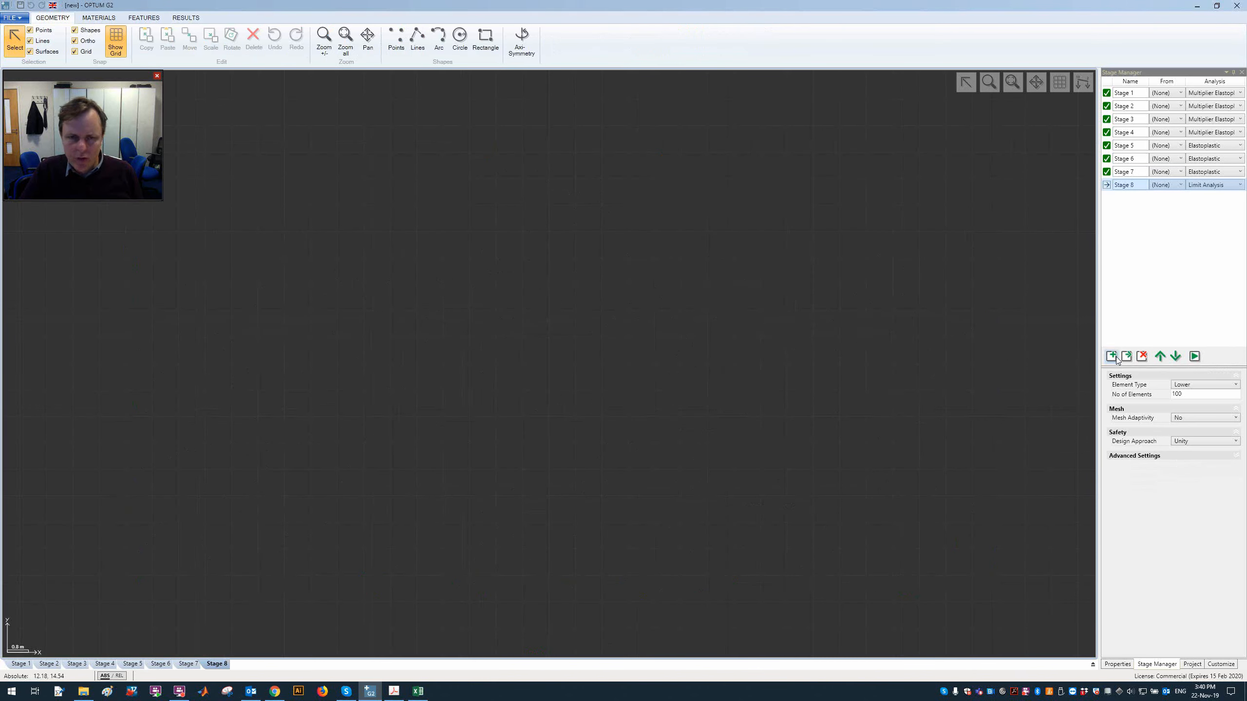
click(485, 39)
click(865, 153)
click(179, 575)
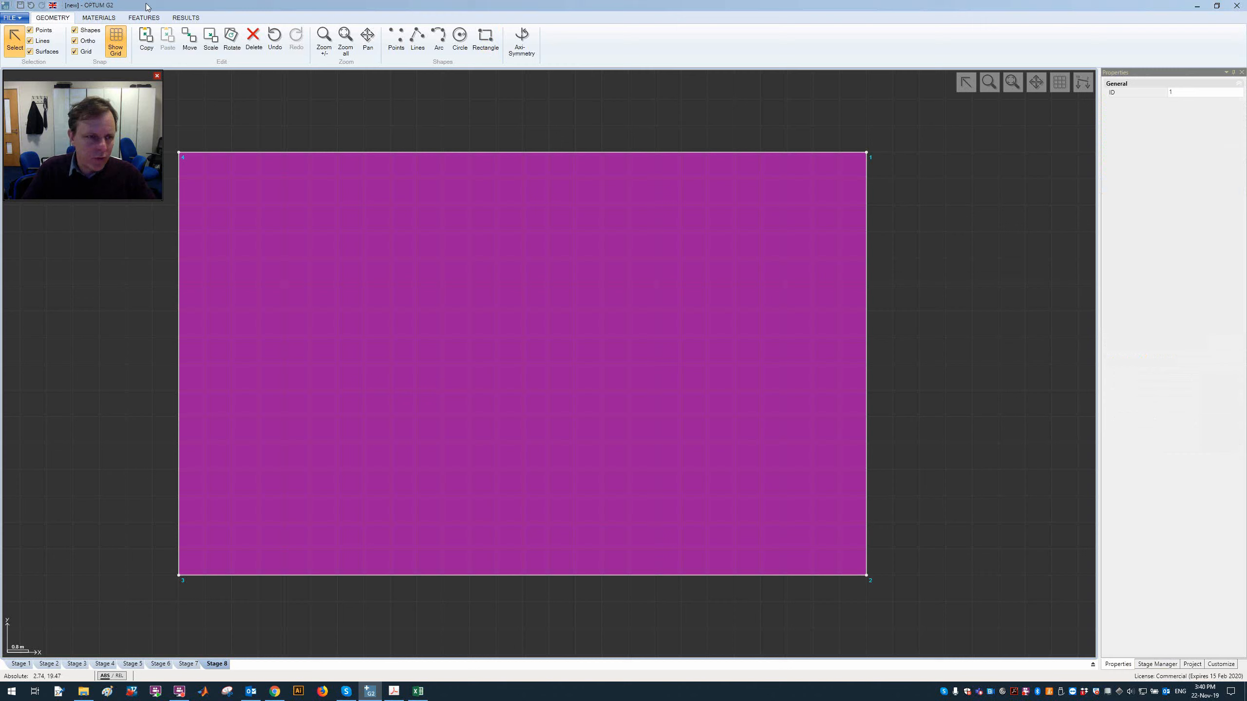
- Assign the MC Sand material to the soil rectangle
click(98, 18)
click(256, 35)
click(278, 106)
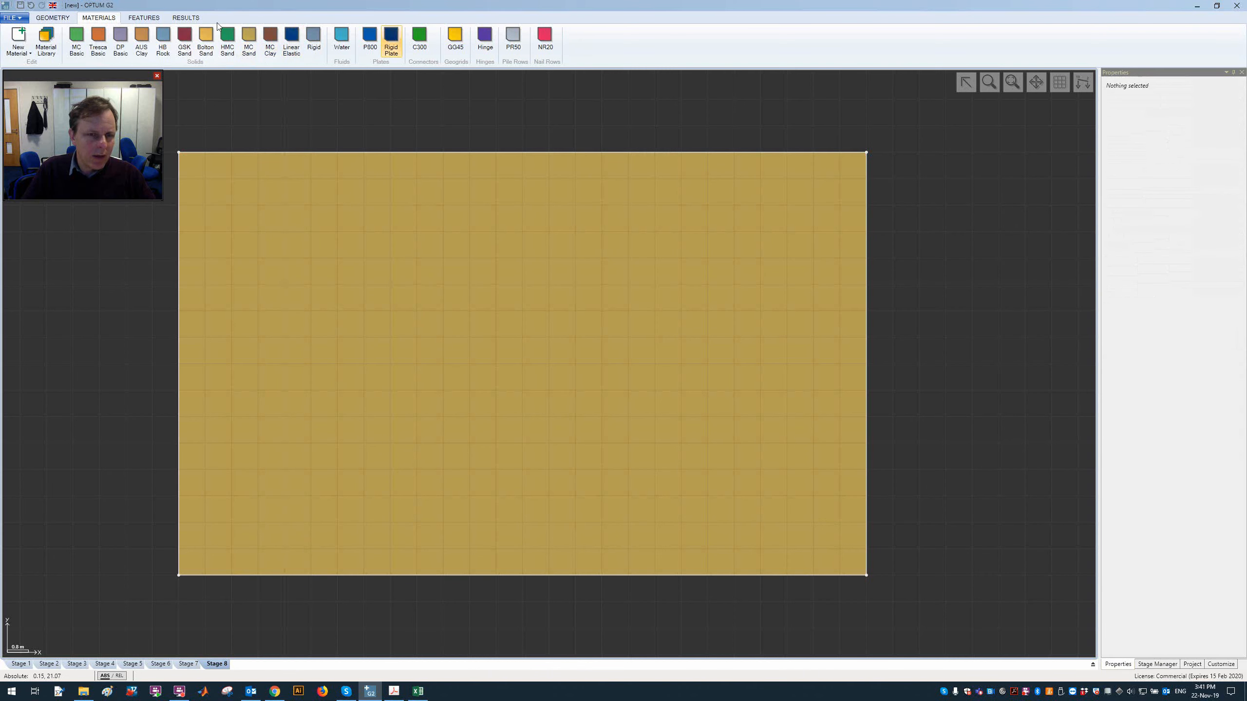
- Draw a vertical plate from (13, 18) on the soil surface down to (13, 6), and apply standard fixities to the model
click(147, 18)
click(560, 41)
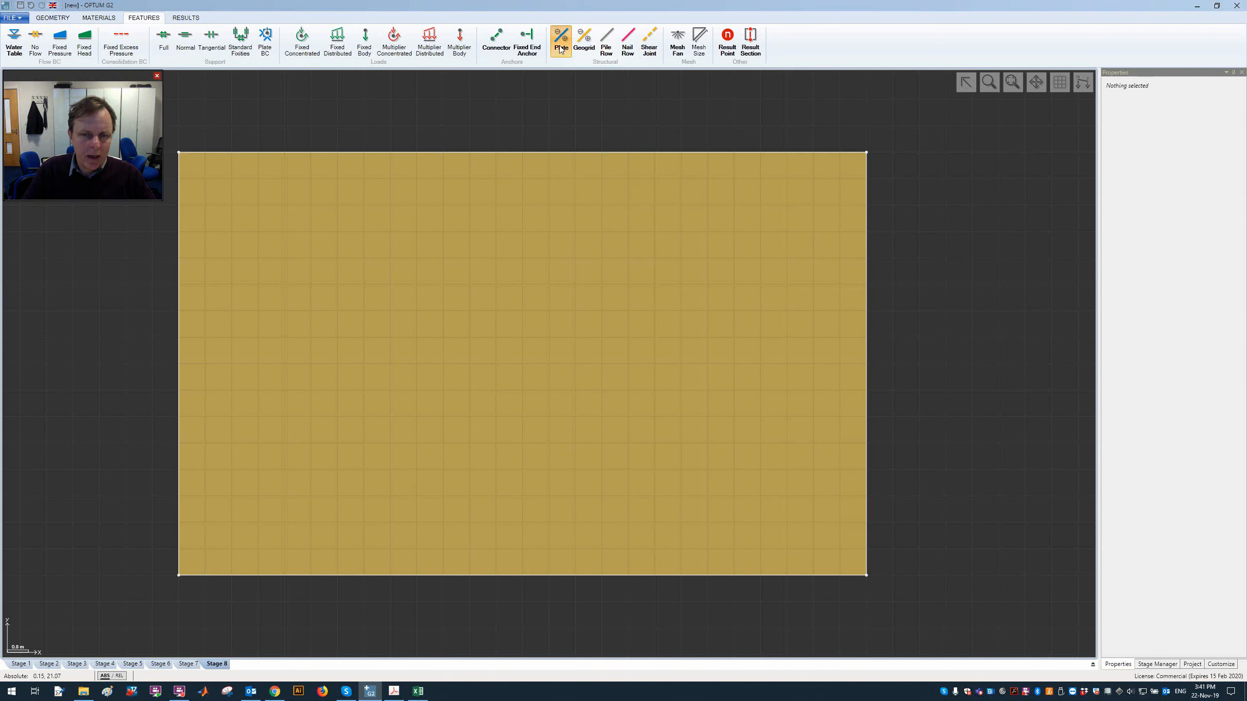
click(628, 152)
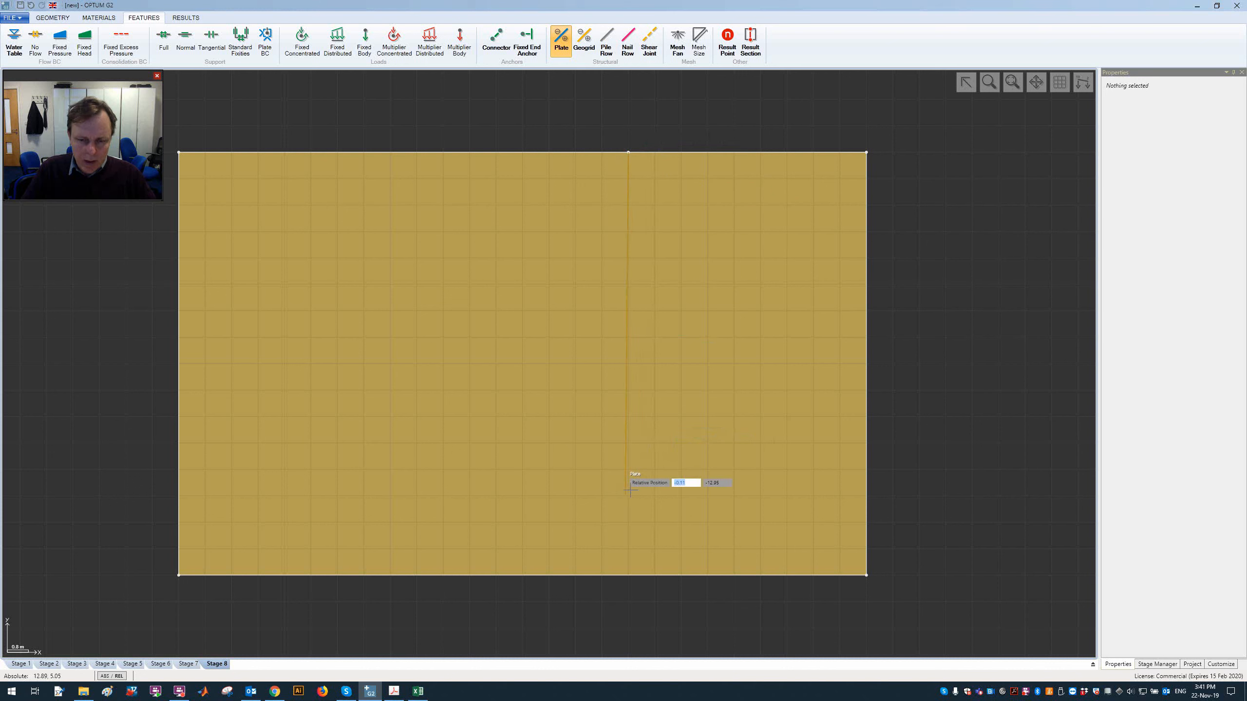
click(628, 469)
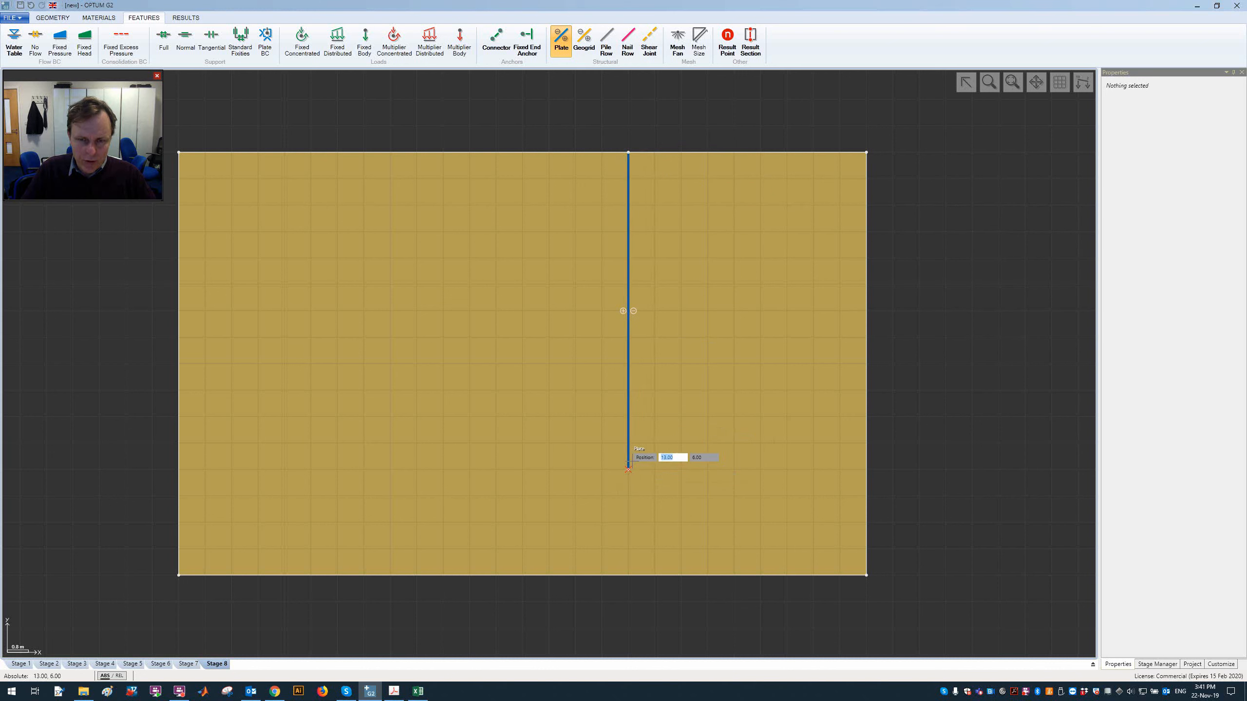
key(Escape)
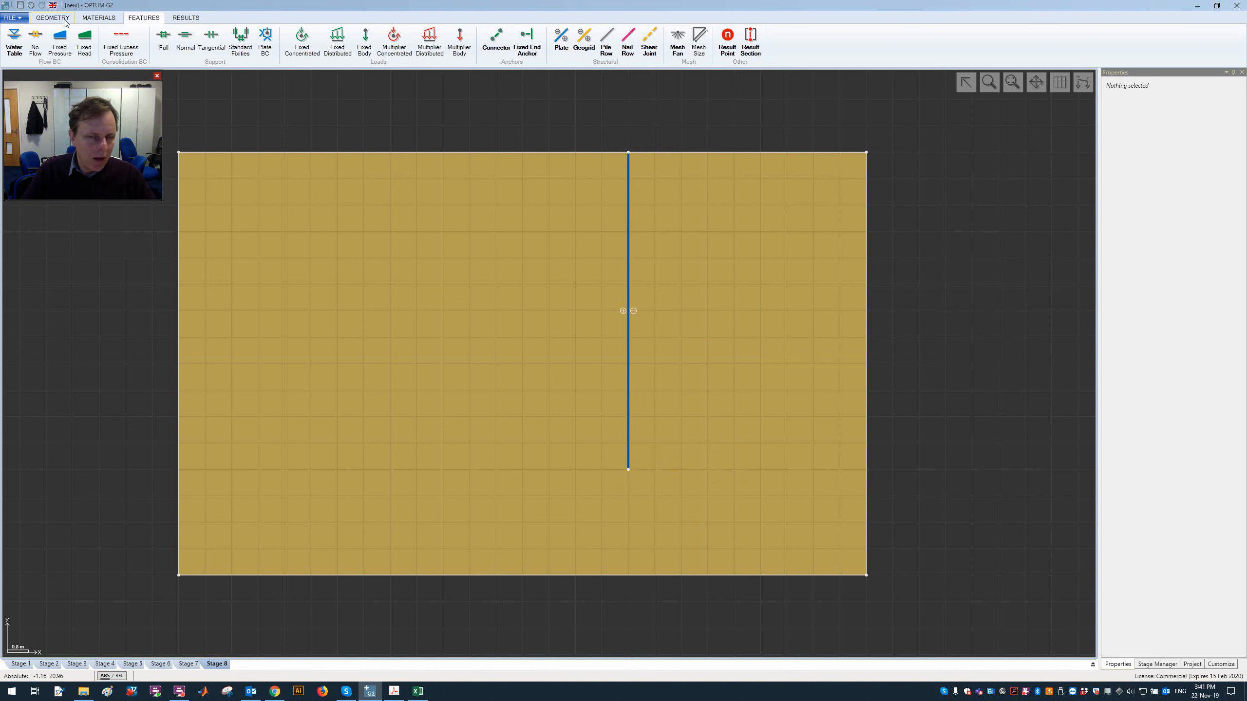
click(240, 40)
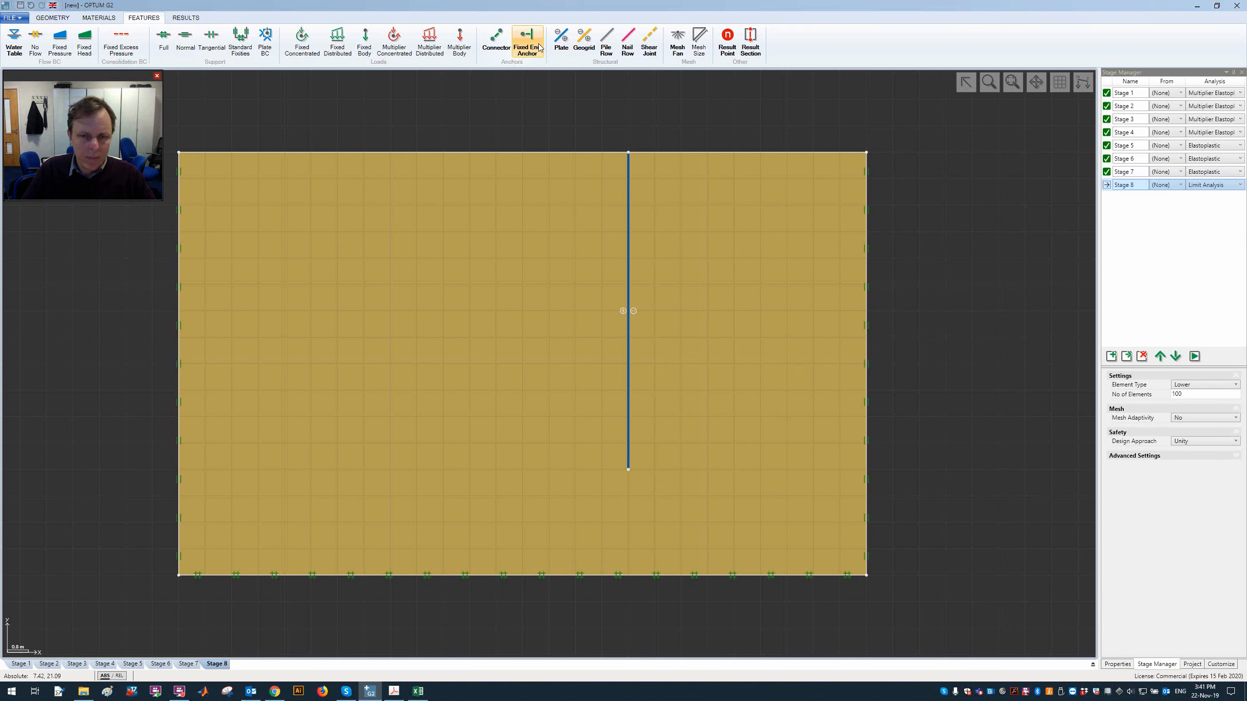
- Try a rectangle from the plate's upper end to the soil's right edge, and undo it
click(52, 18)
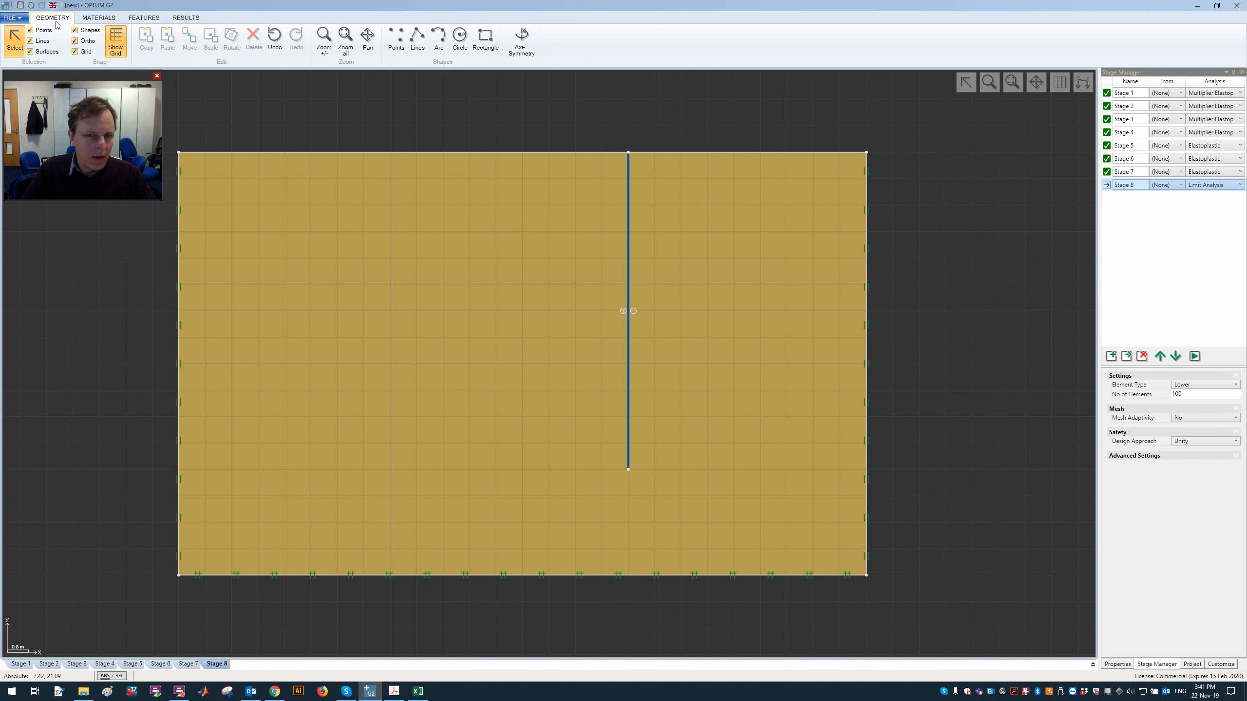
click(491, 41)
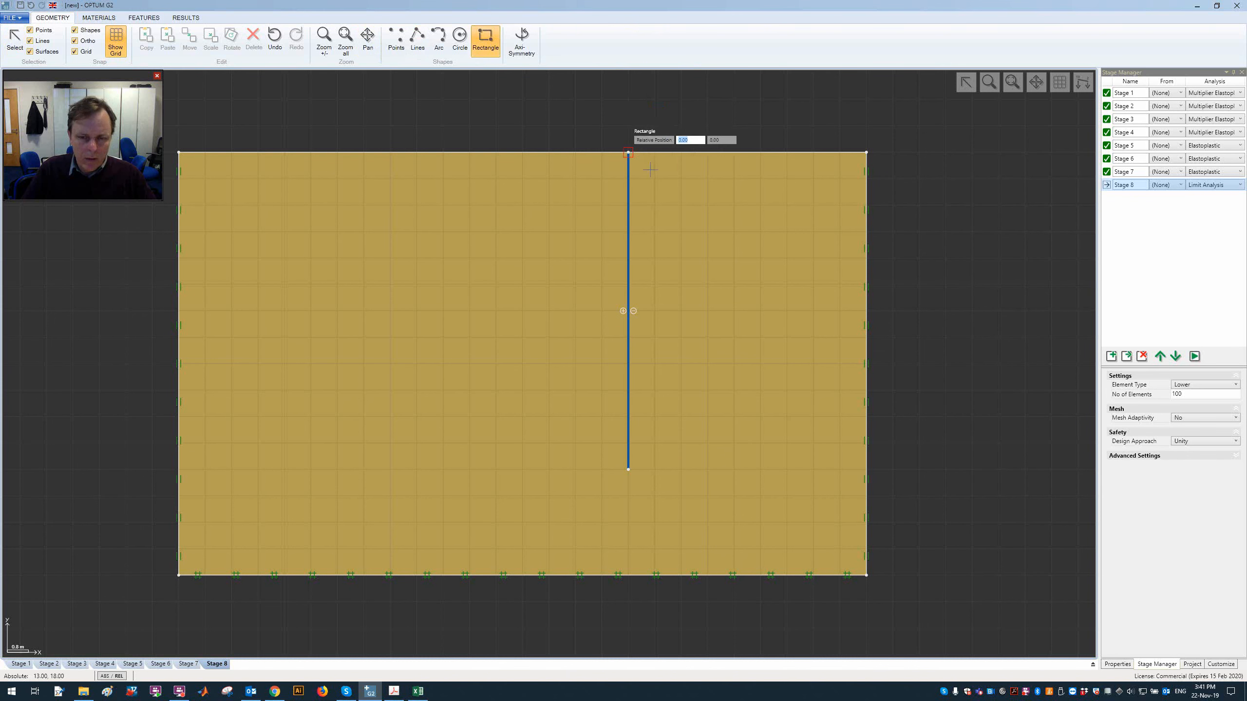
click(628, 153)
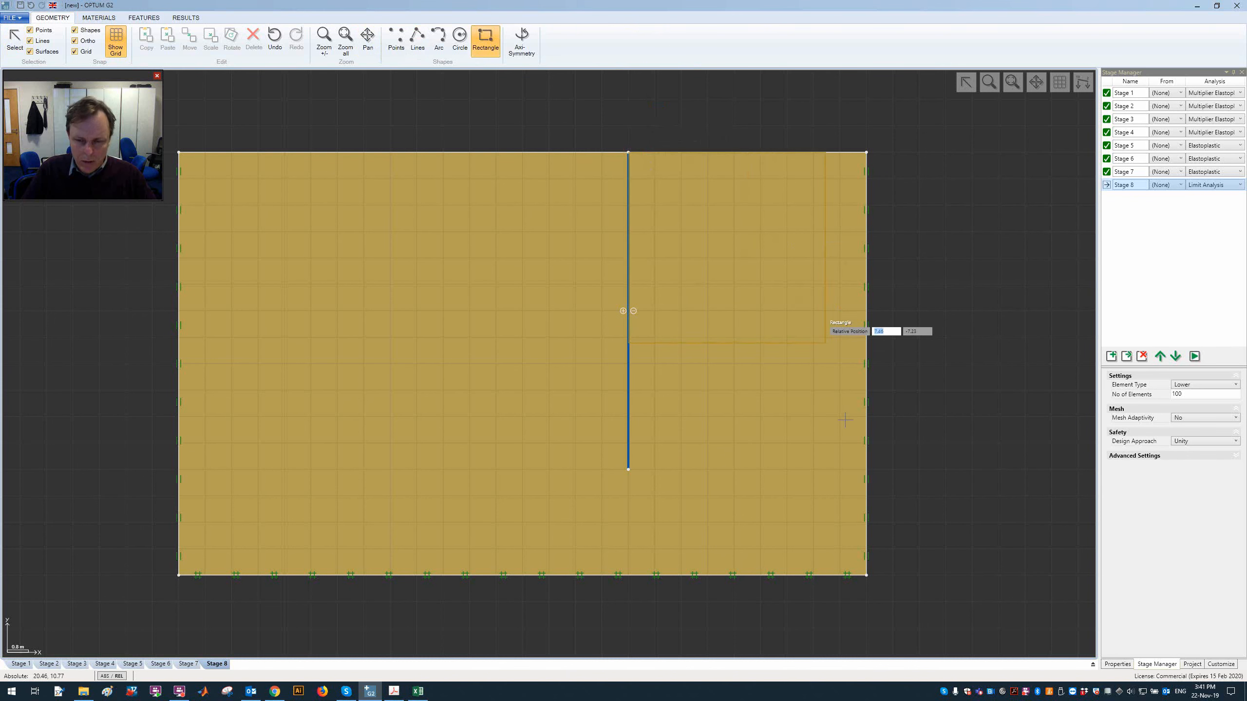
click(866, 390)
drag(927, 116, 817, 195)
click(952, 217)
key(ctrl+z)
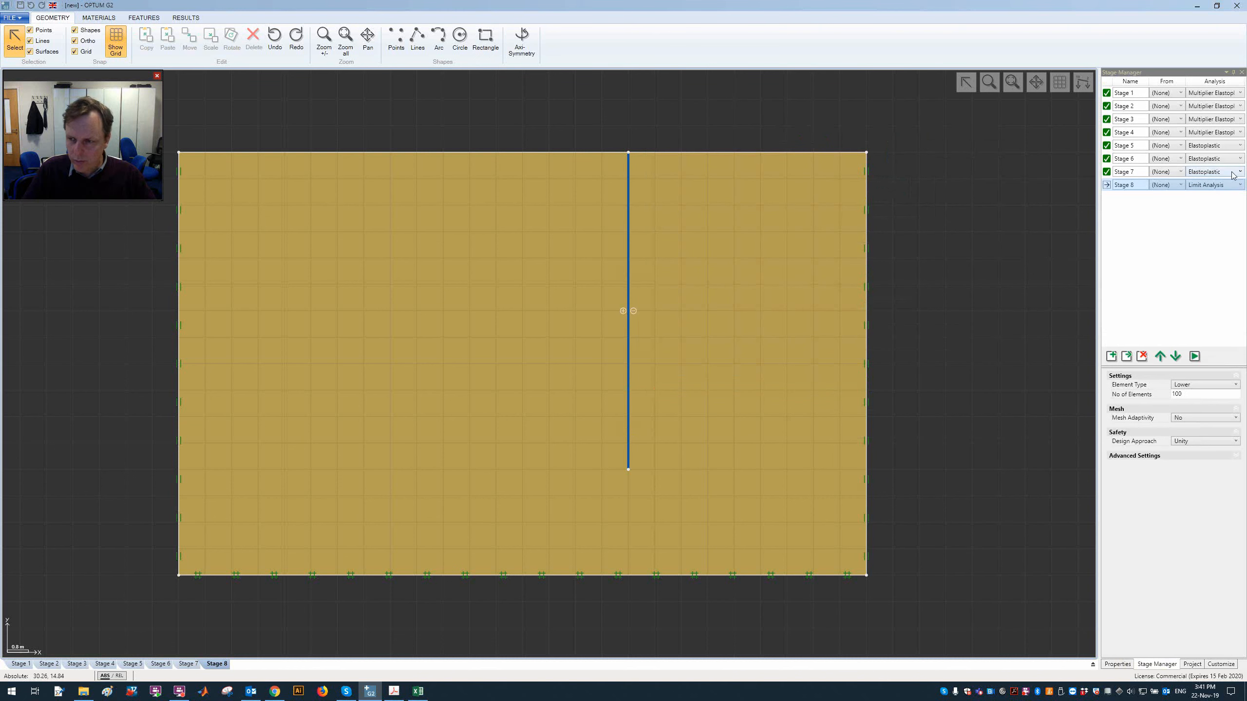
- Set Stage 8's analysis type to Initial Stress and clone it as Stage 9
click(1200, 188)
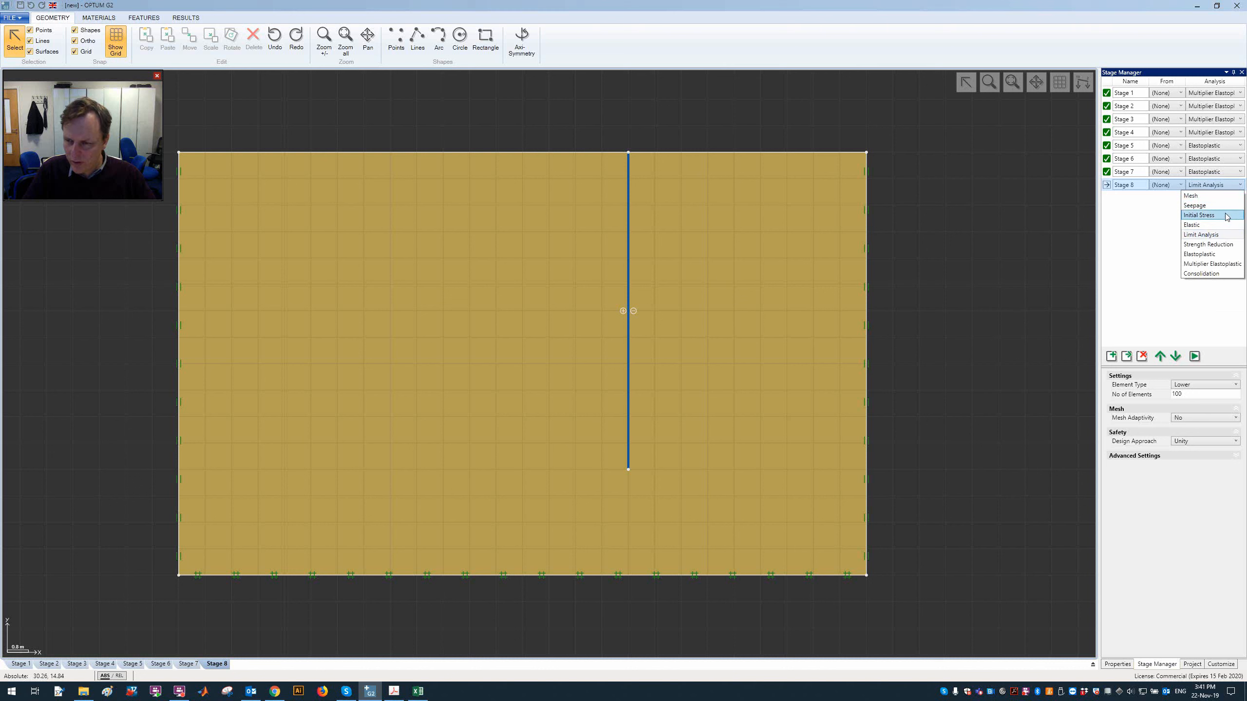
click(1227, 216)
click(1128, 356)
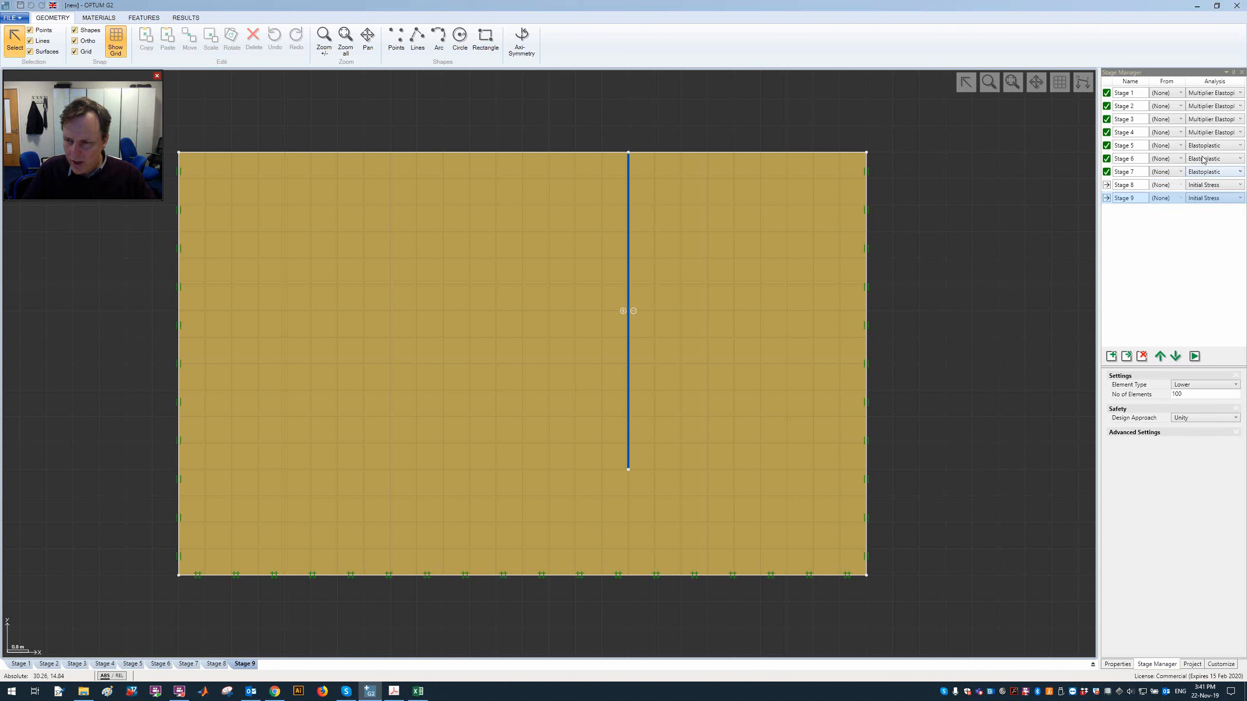
- Set Stage 9's analysis type to Elastoplastic and make it continue from Stage 8
click(1228, 199)
click(1230, 269)
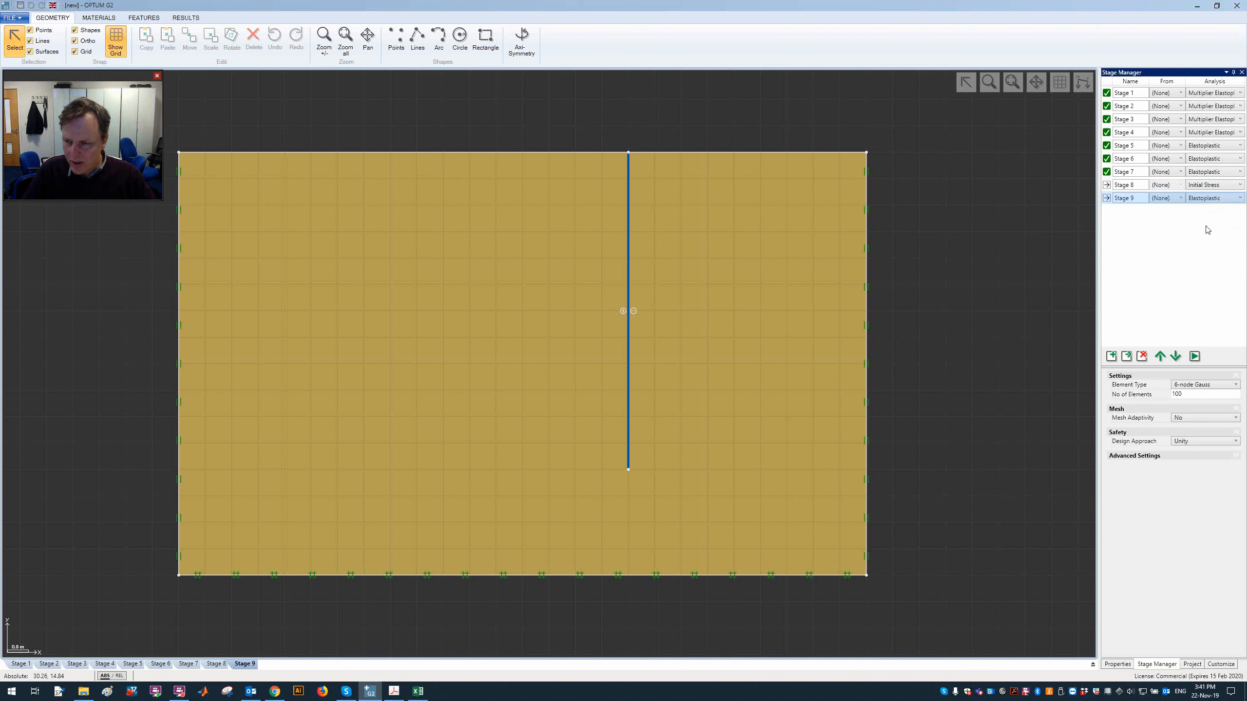
click(1172, 199)
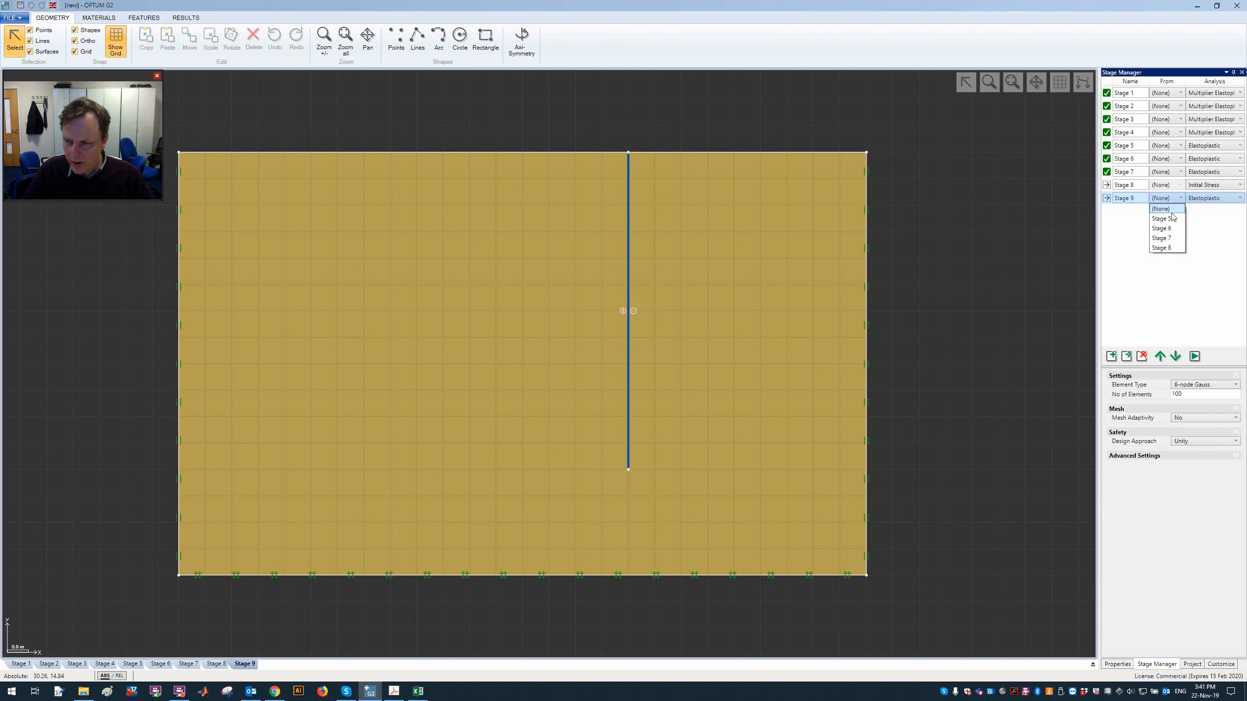
click(1161, 247)
- Excavate the soil in Stage 9 by cutting and deleting a rectangle about 9 m deep between the plate's upper end and the soil's right edge
click(485, 39)
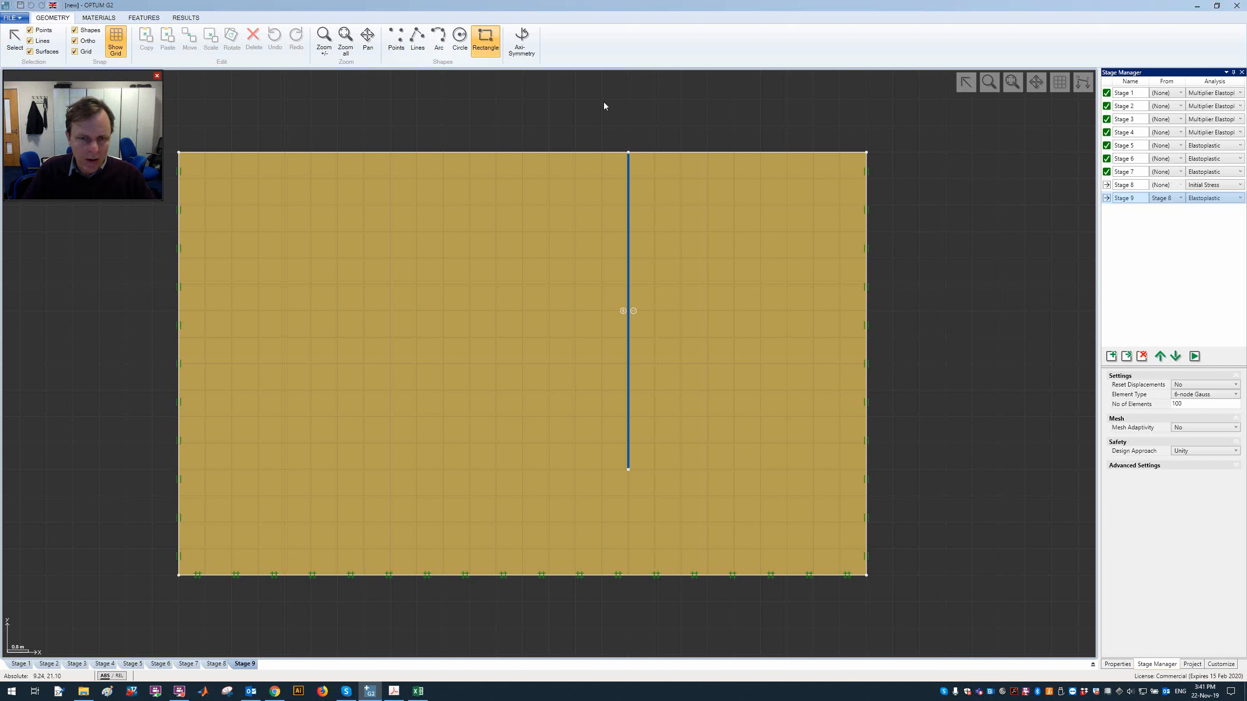
click(629, 152)
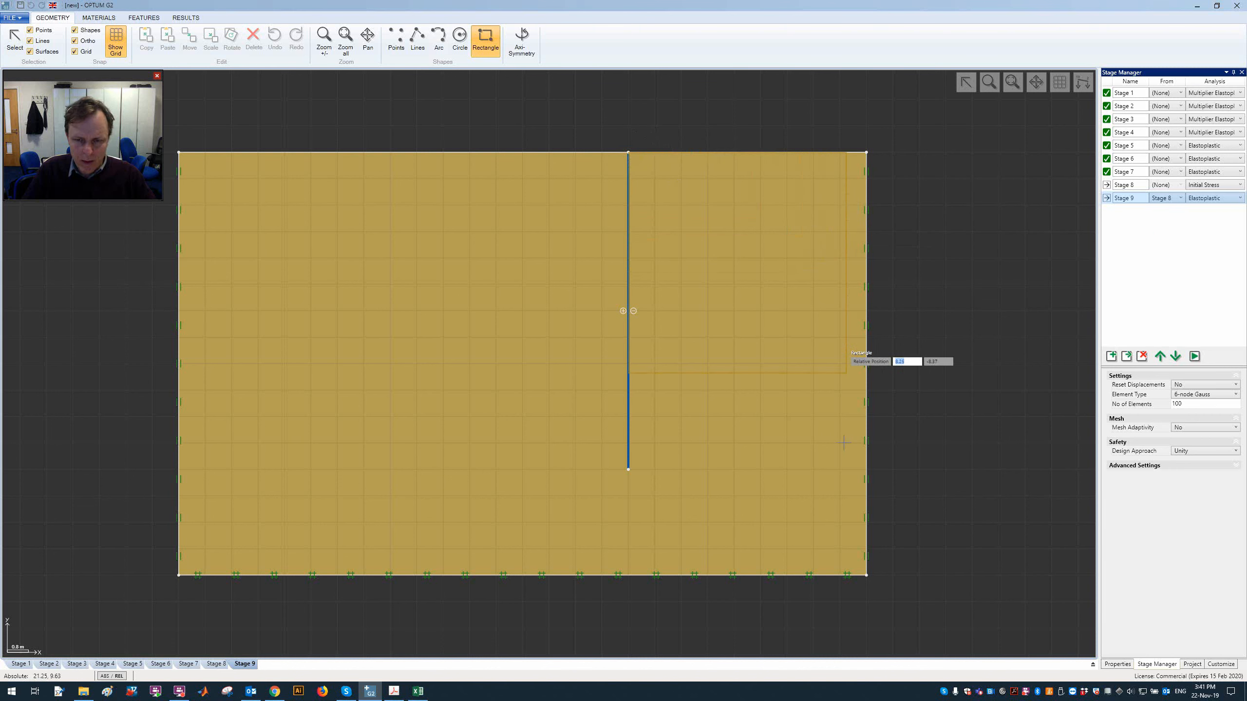
click(866, 390)
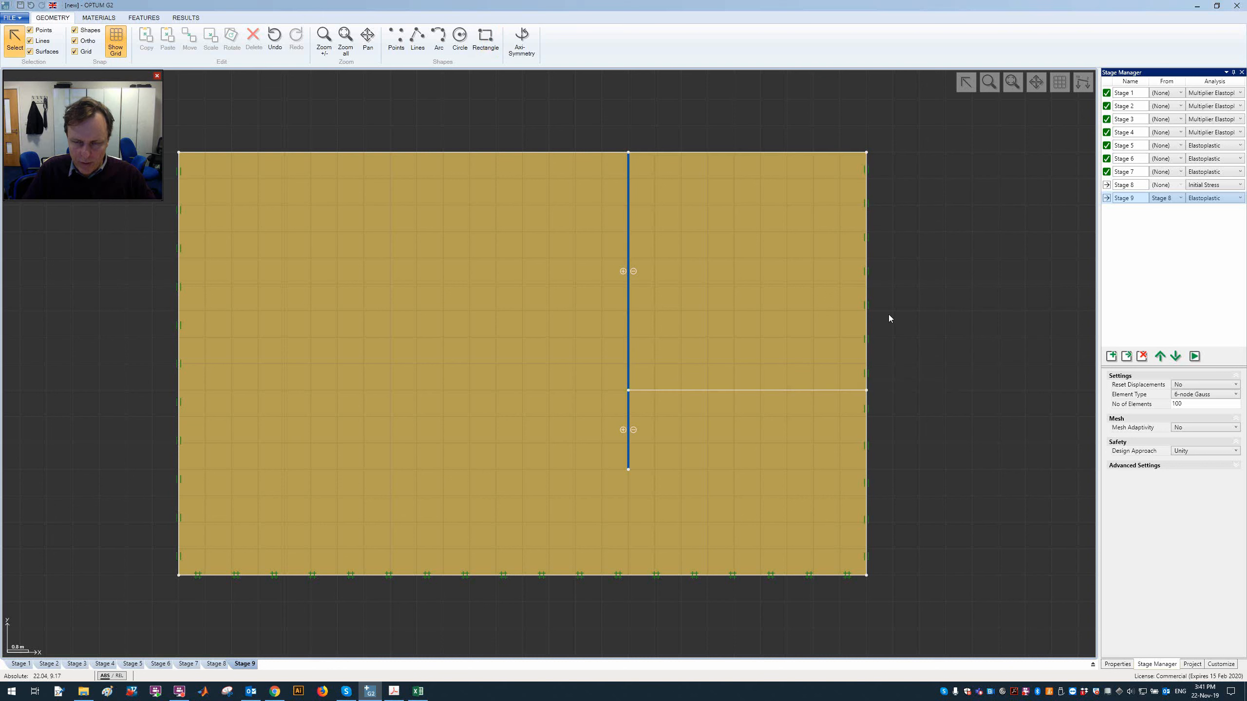
click(758, 260)
key(Delete)
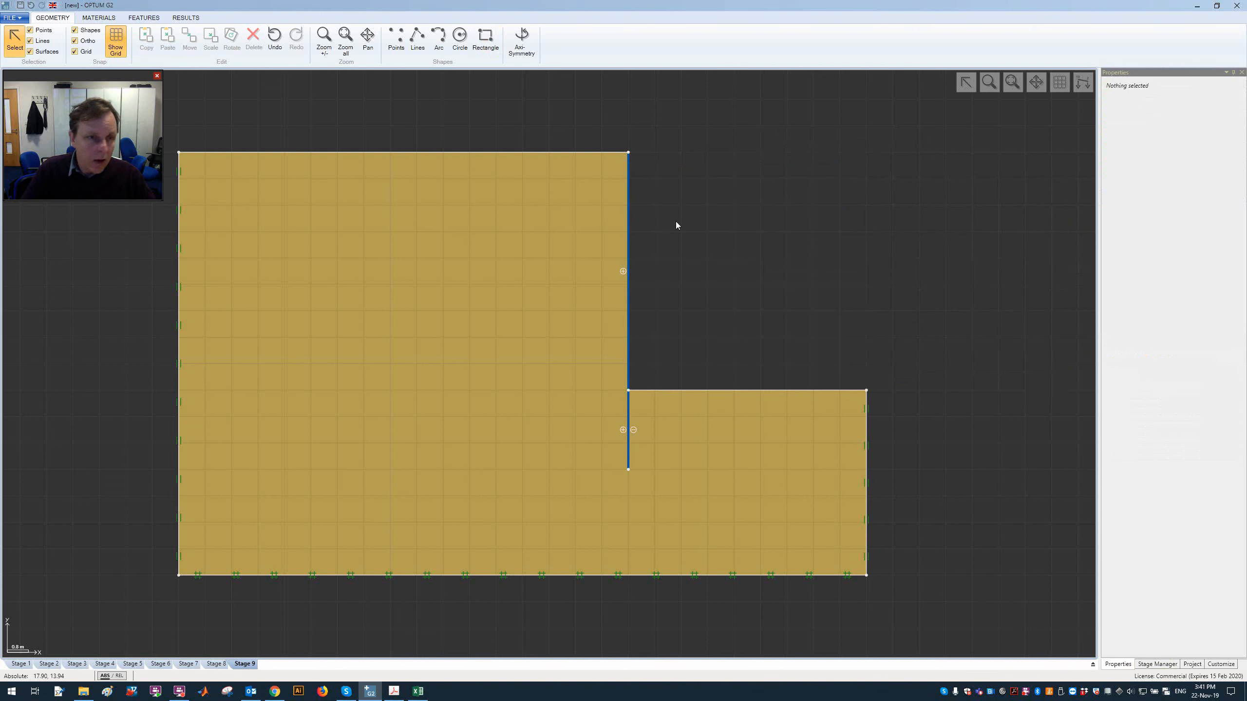
- Place a fixed end anchor on the retaining wall plate about 2 m below its upper end in Stage 9
click(144, 18)
click(526, 42)
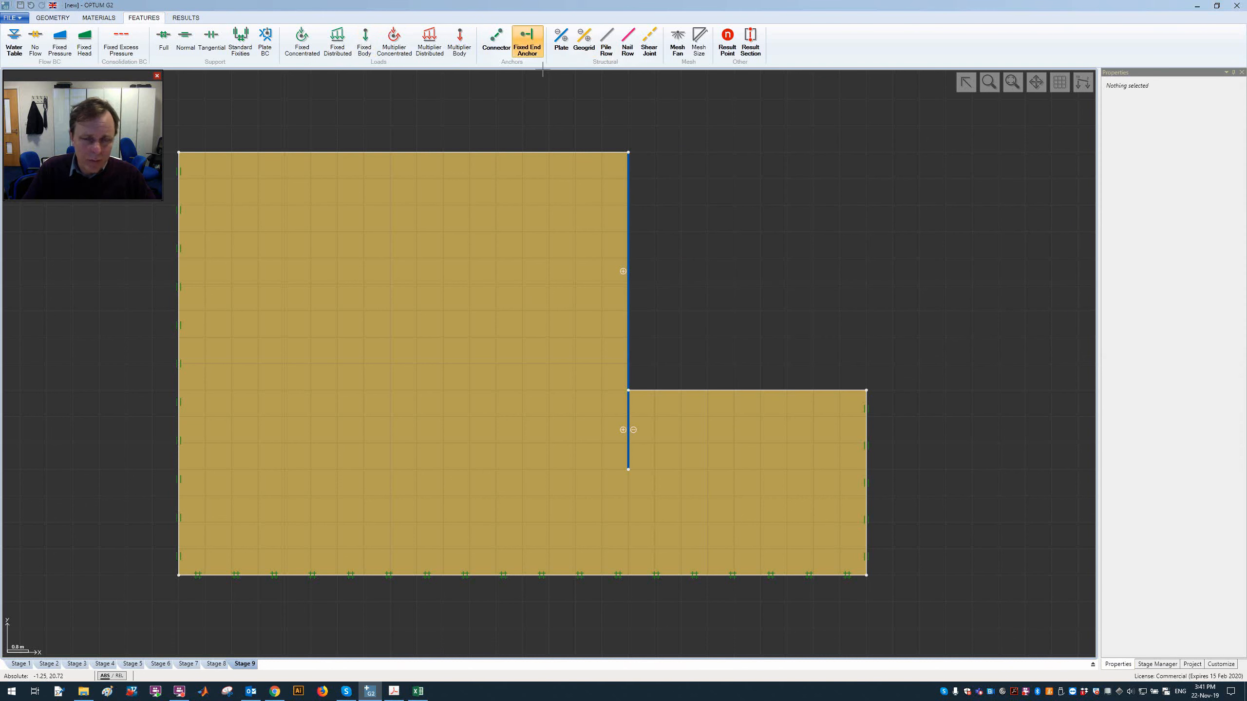
click(629, 205)
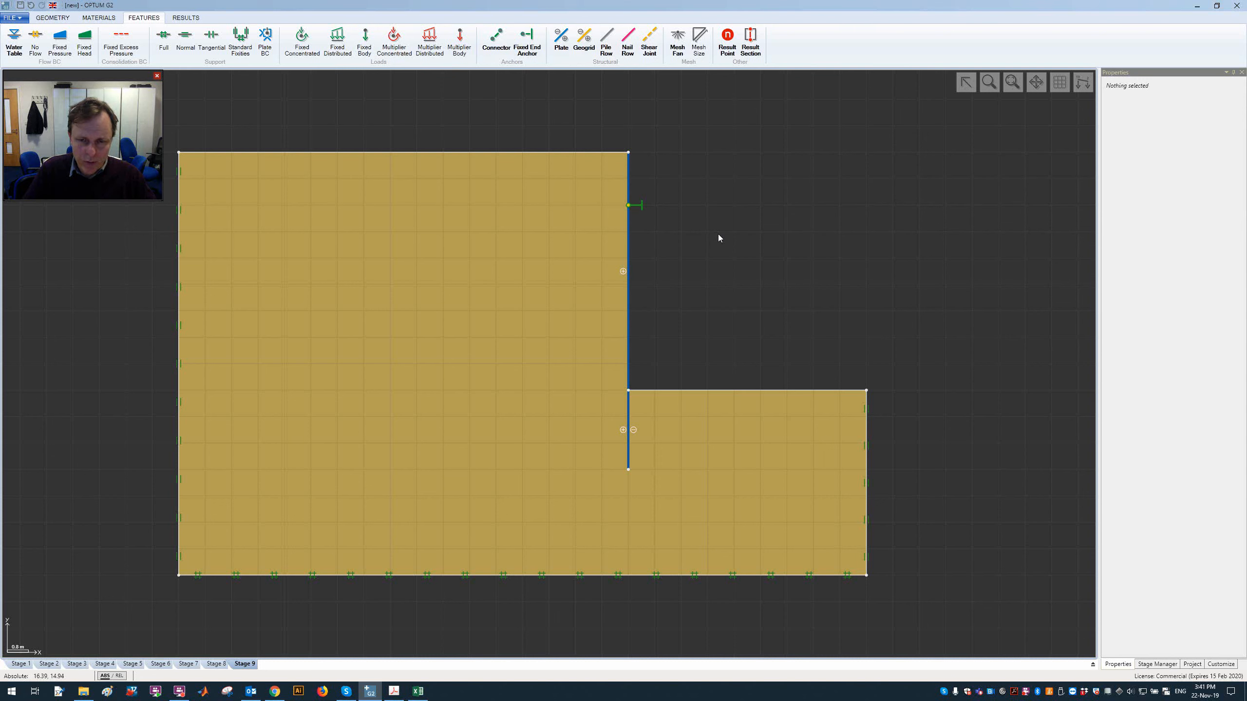
- Expand Stage 9's advanced settings, then run the analysis of Stages 8 and 9 and close the run log
click(1130, 186)
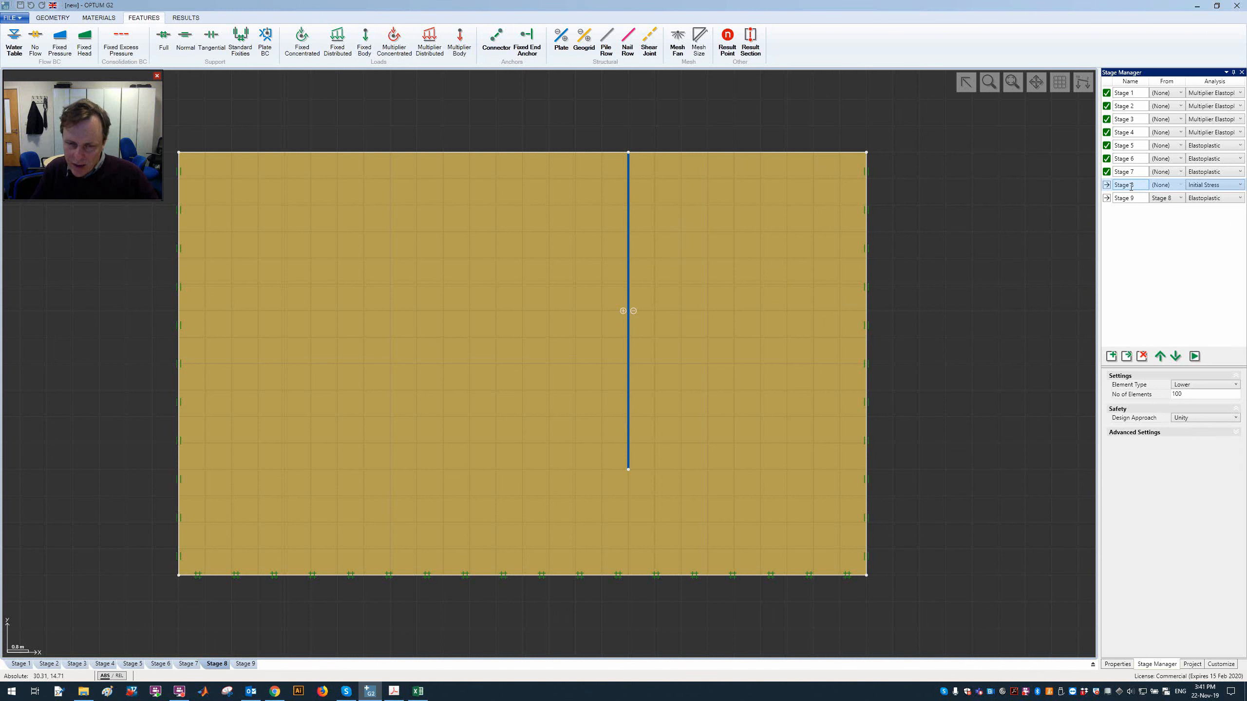
key(Down)
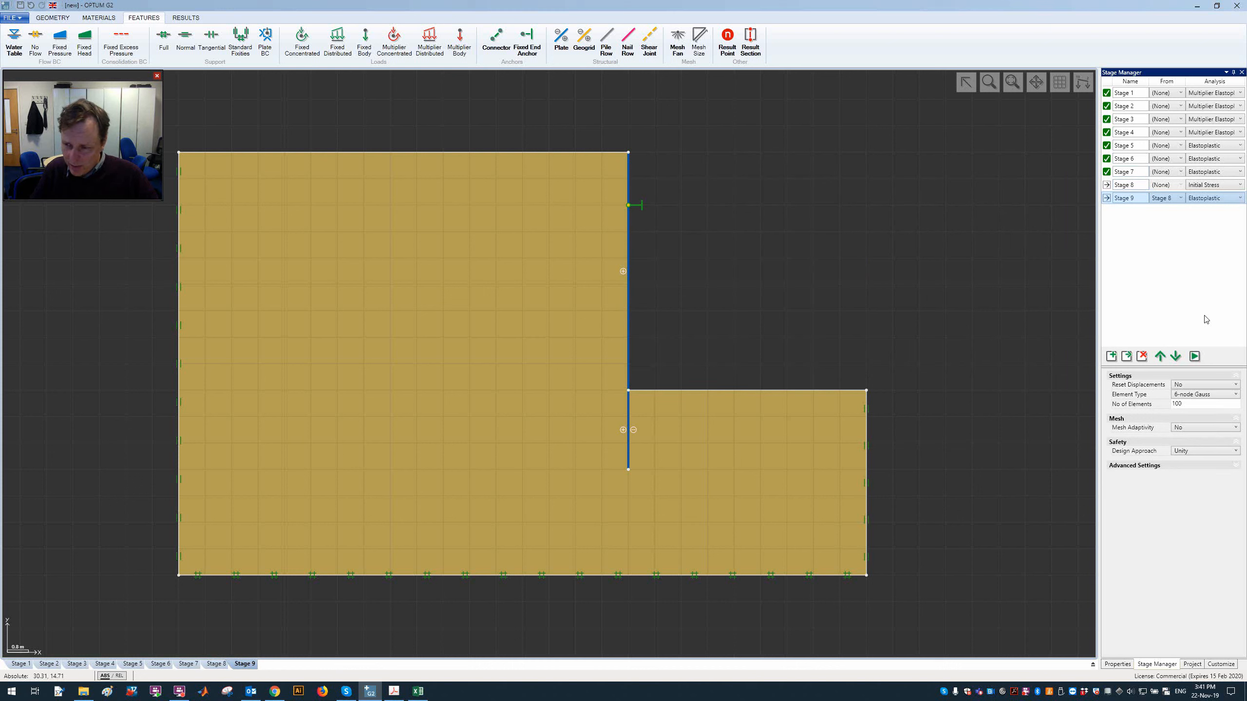
click(1237, 466)
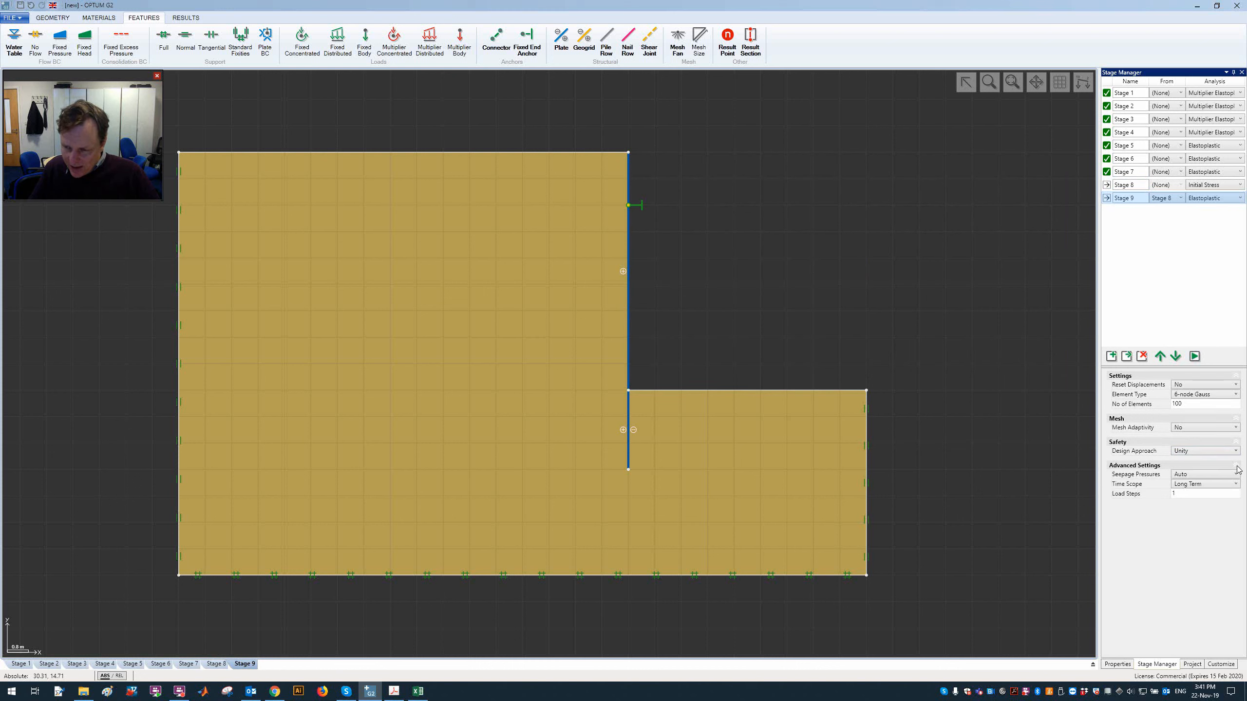
click(1194, 357)
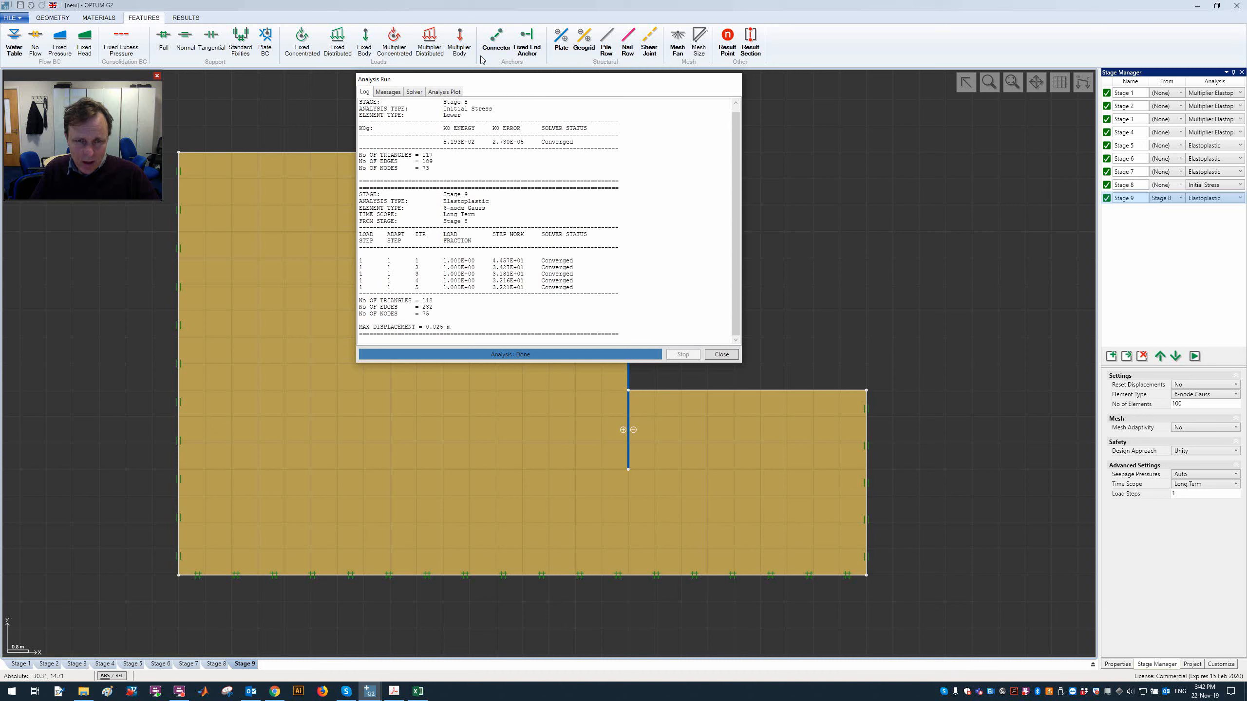
click(721, 354)
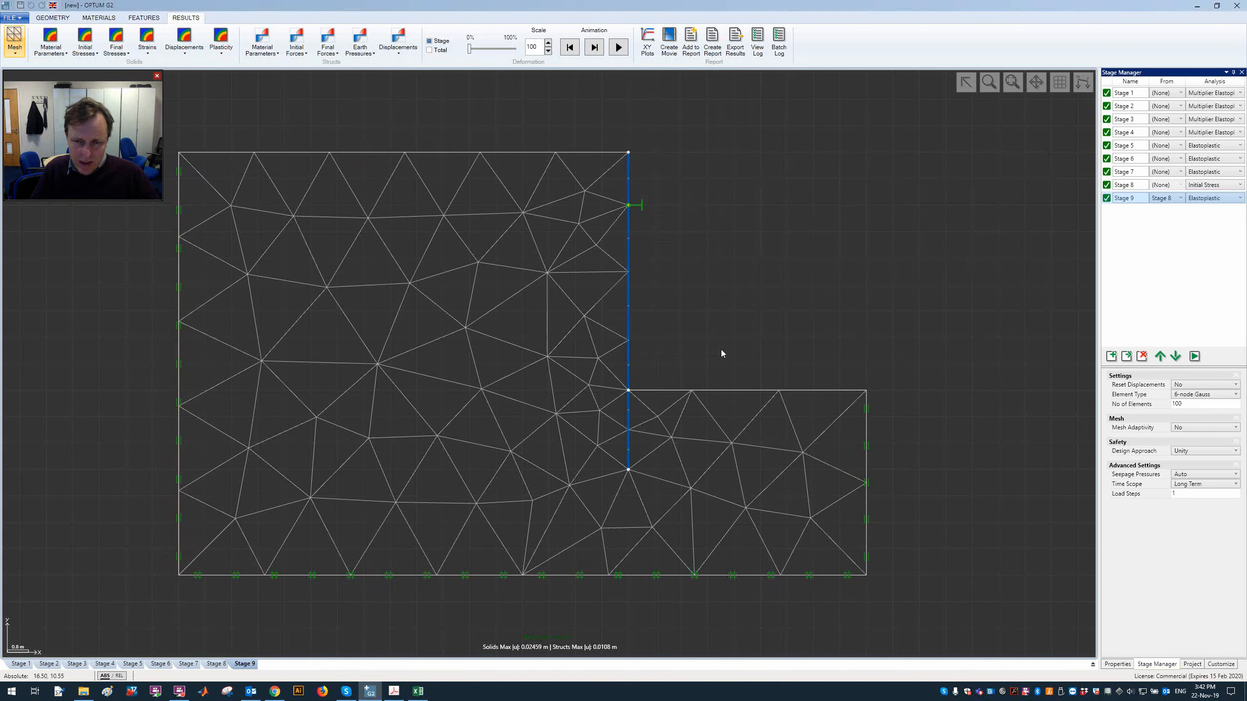
- Compare Stage 8 with Stage 9, first by their result meshes and then by their geometry before and after the excavation
click(1133, 183)
click(1131, 195)
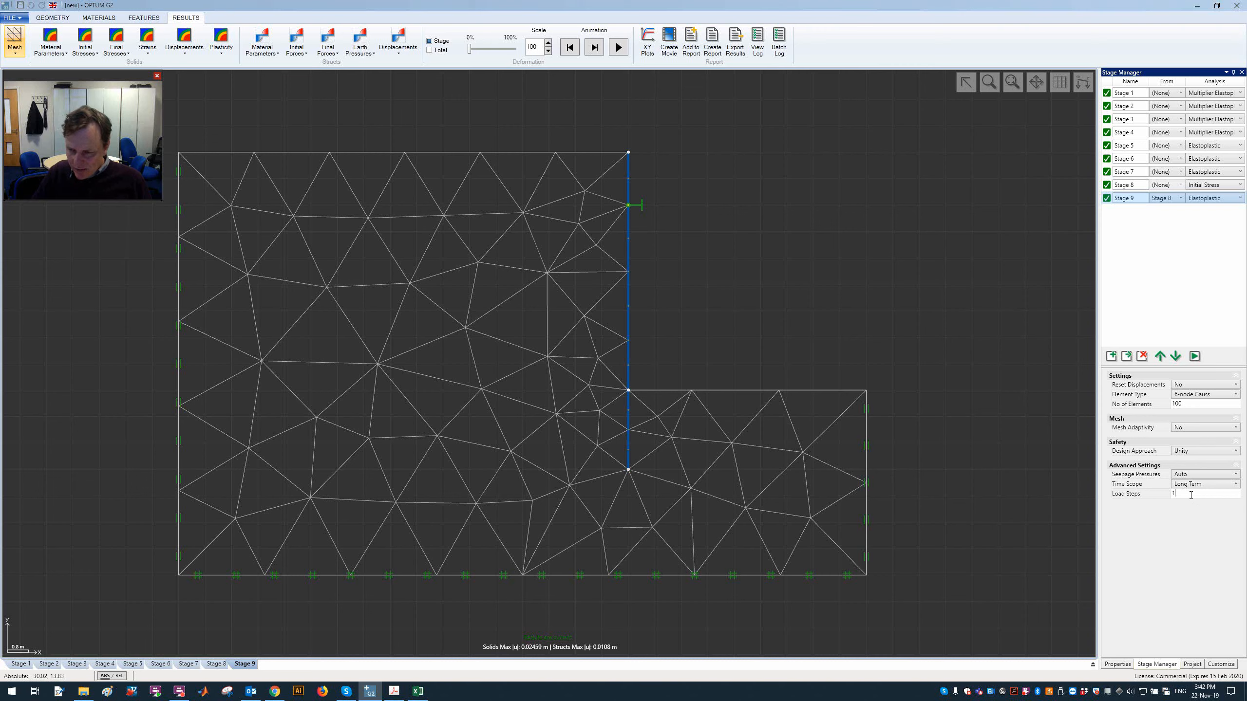
click(1124, 184)
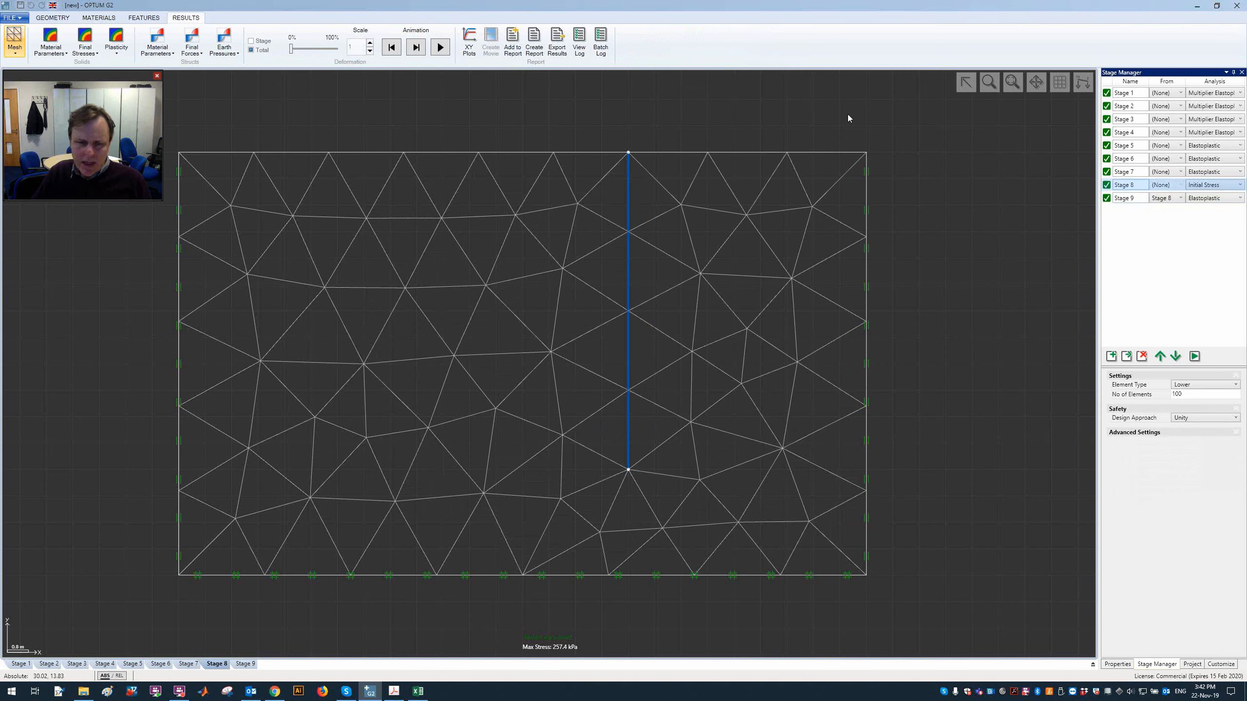
click(52, 17)
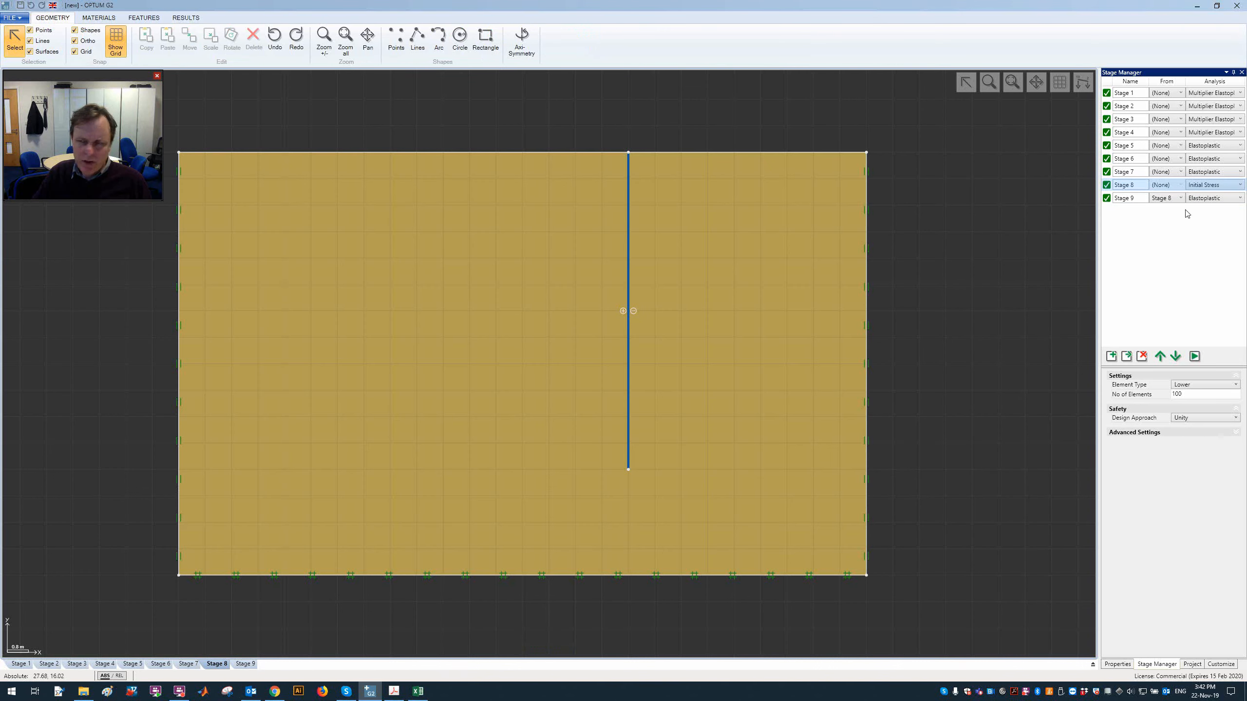
click(1140, 197)
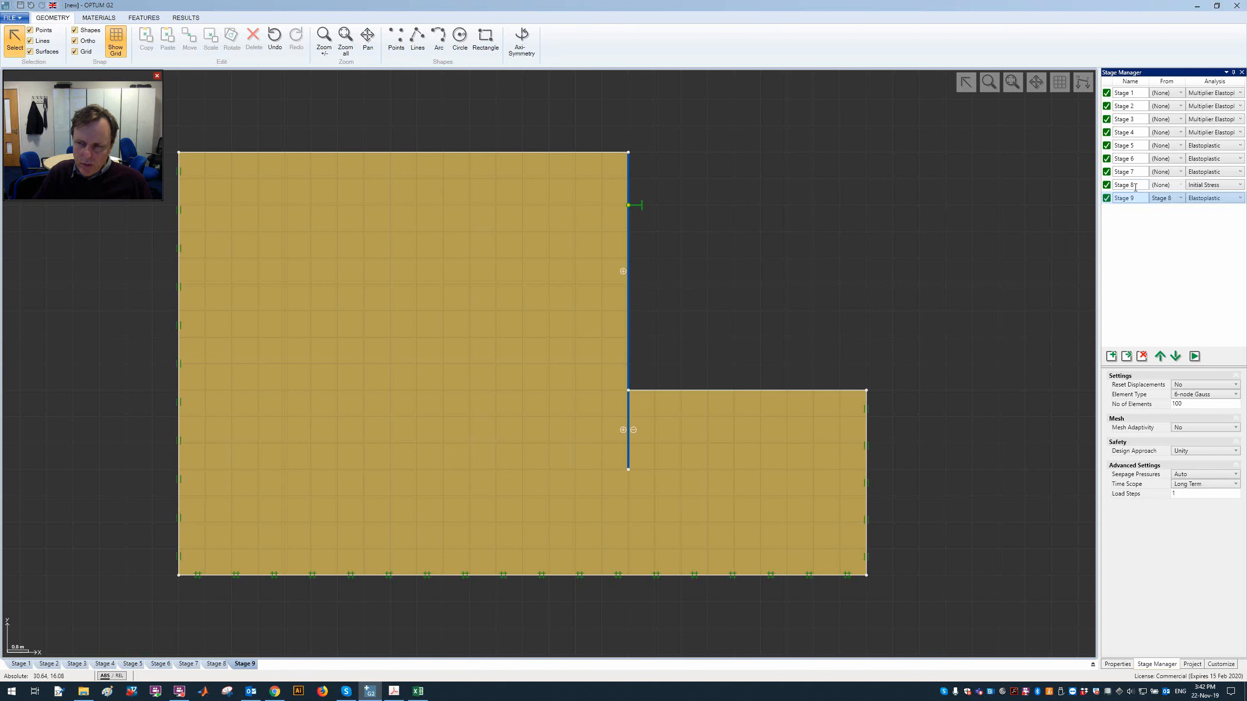
click(1135, 186)
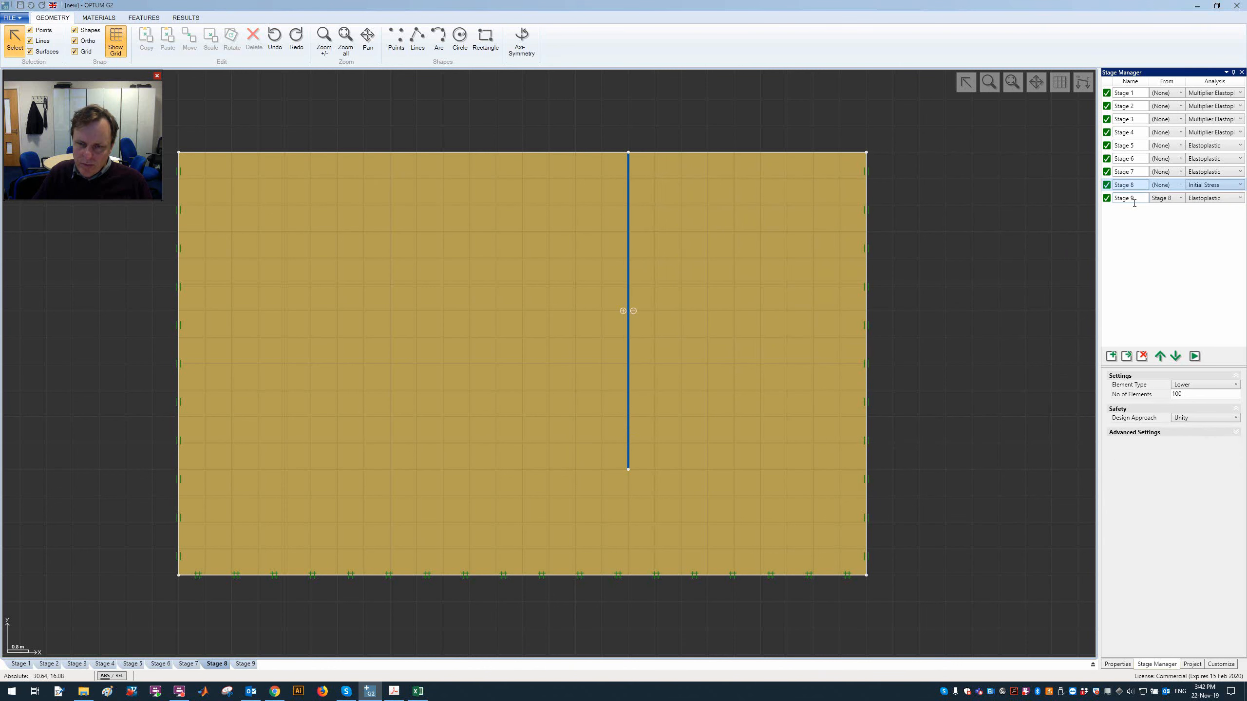
click(1135, 201)
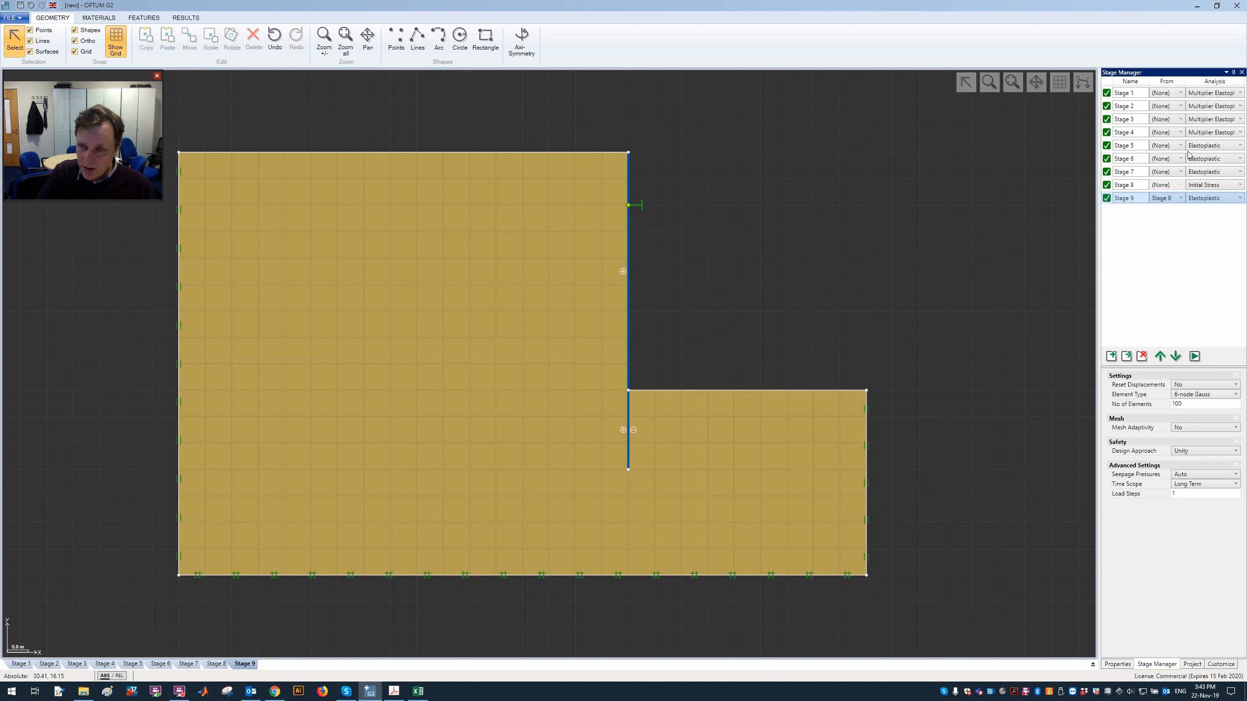
click(1130, 184)
click(1127, 198)
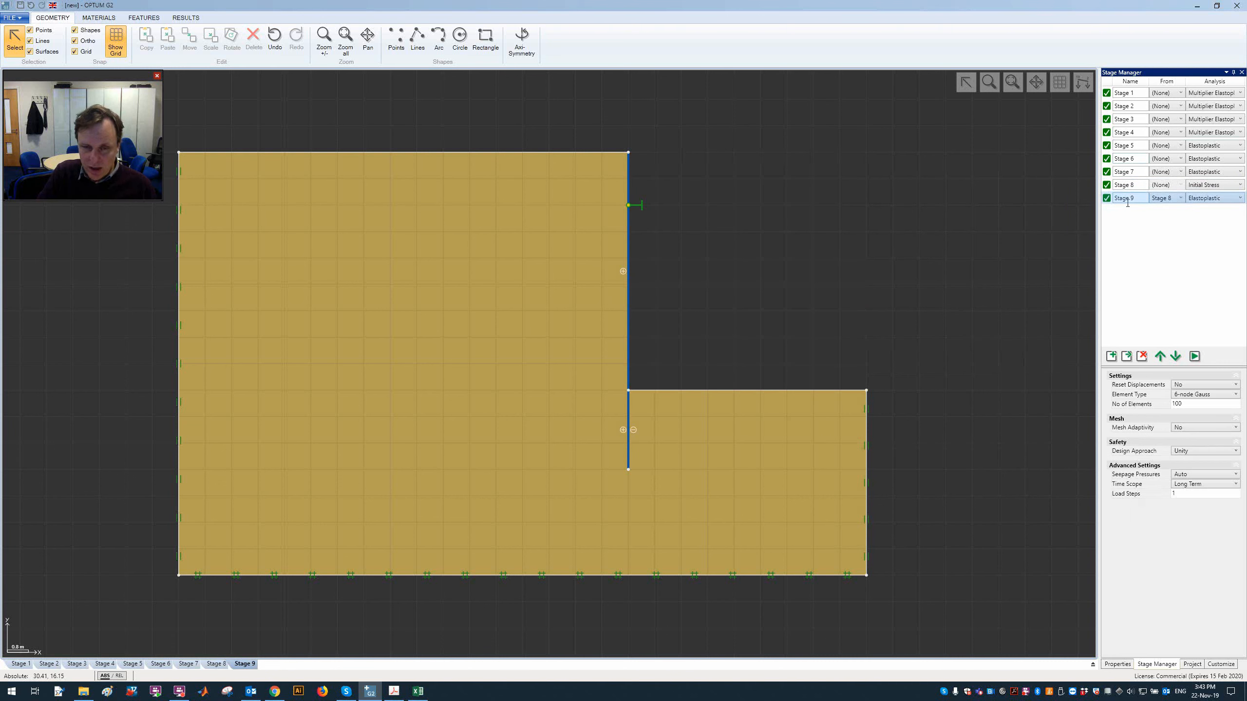
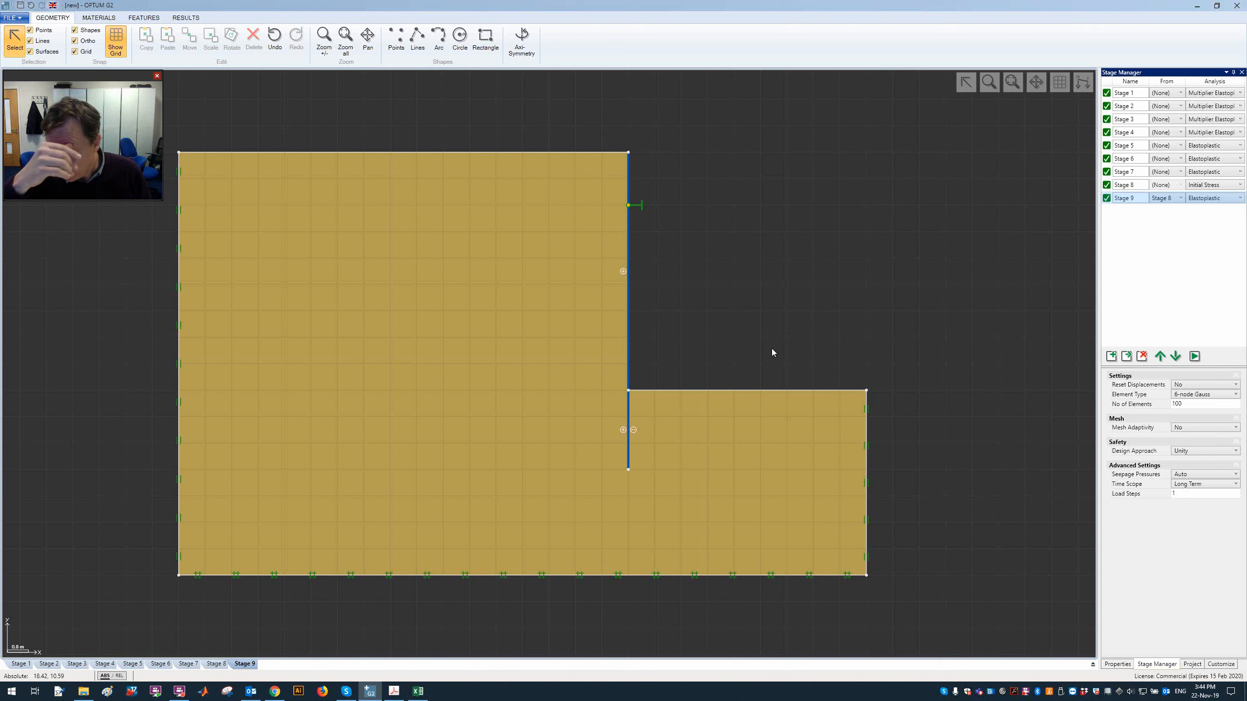
- Clone Stage 9 as Stage 10, continuing from Stage 9 with 10 load steps, and run its analysis
click(1133, 357)
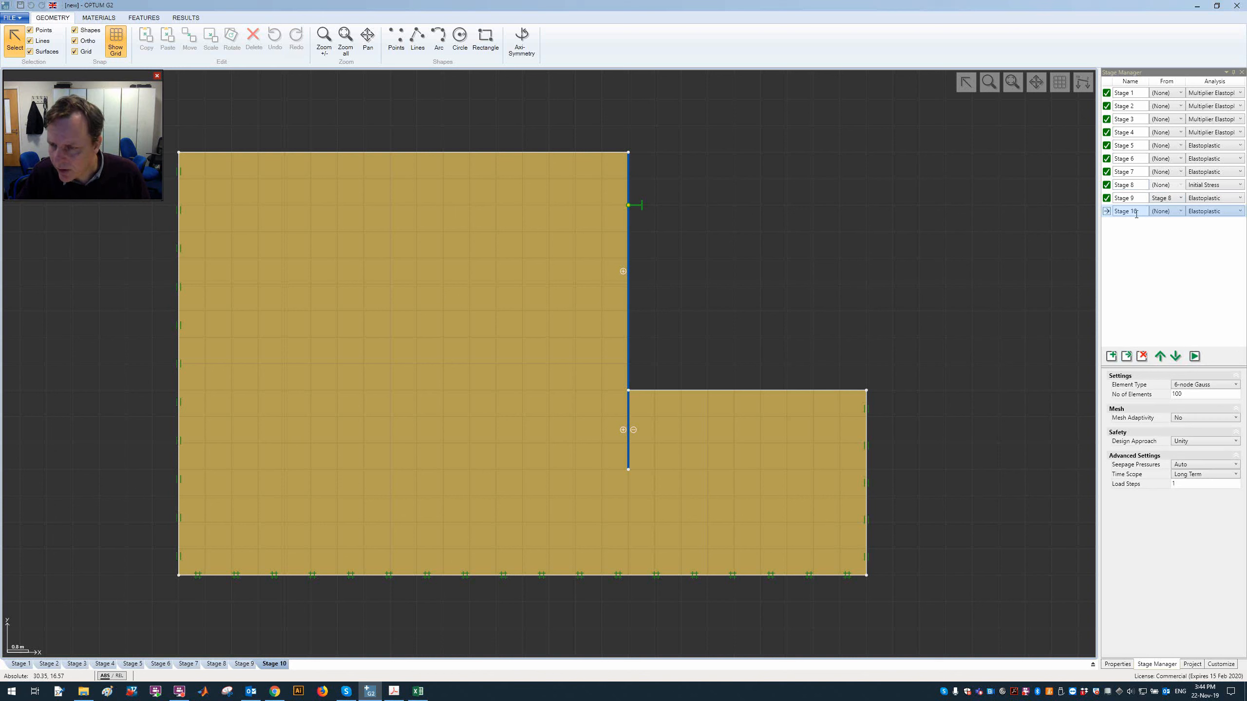
click(1170, 214)
click(1168, 274)
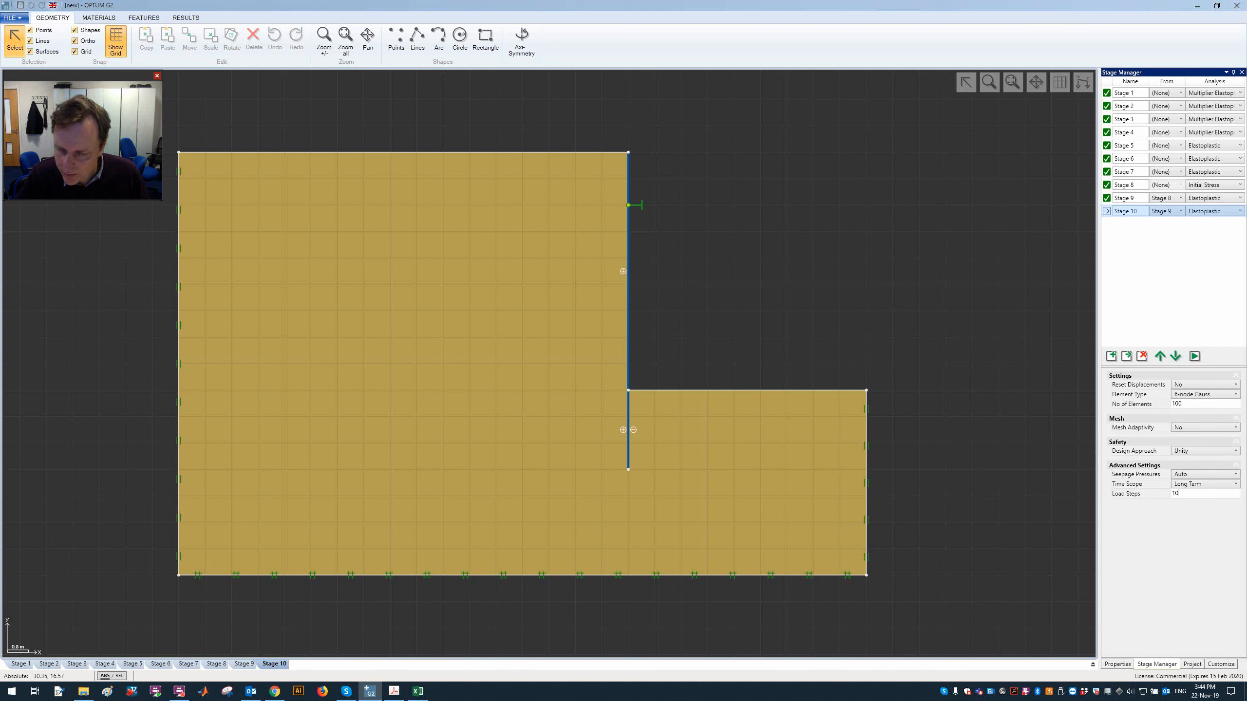
click(1194, 356)
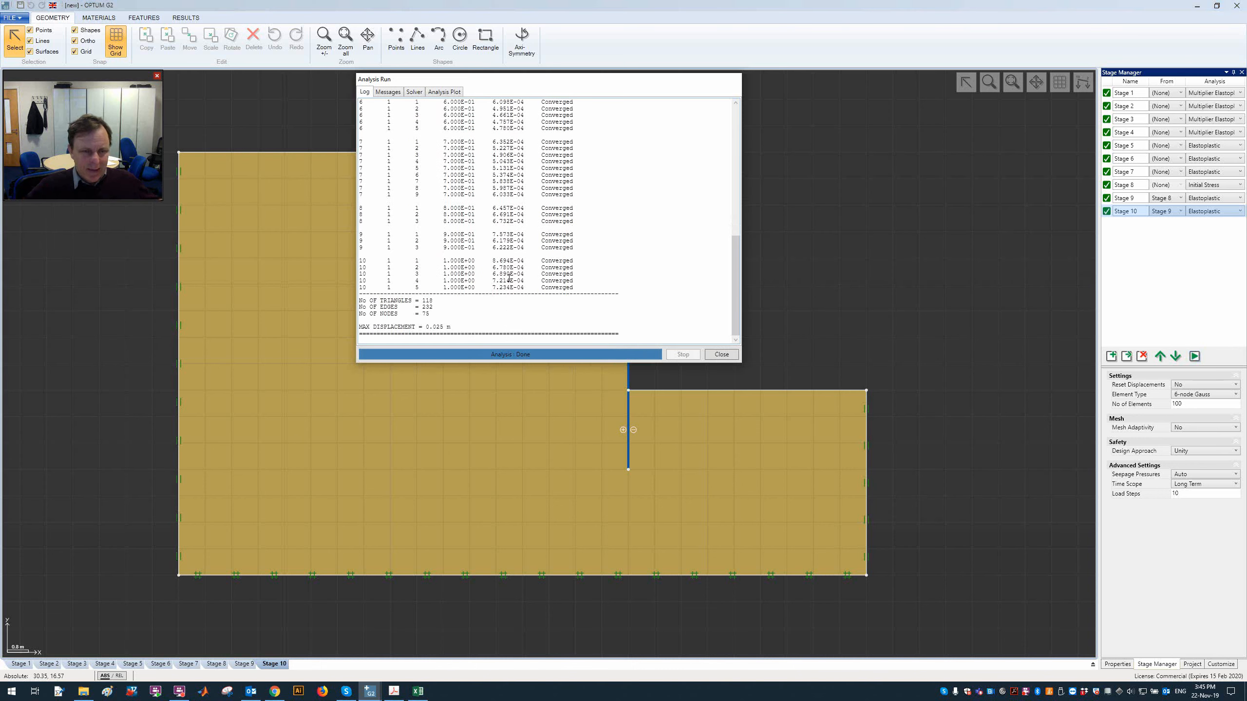
click(730, 356)
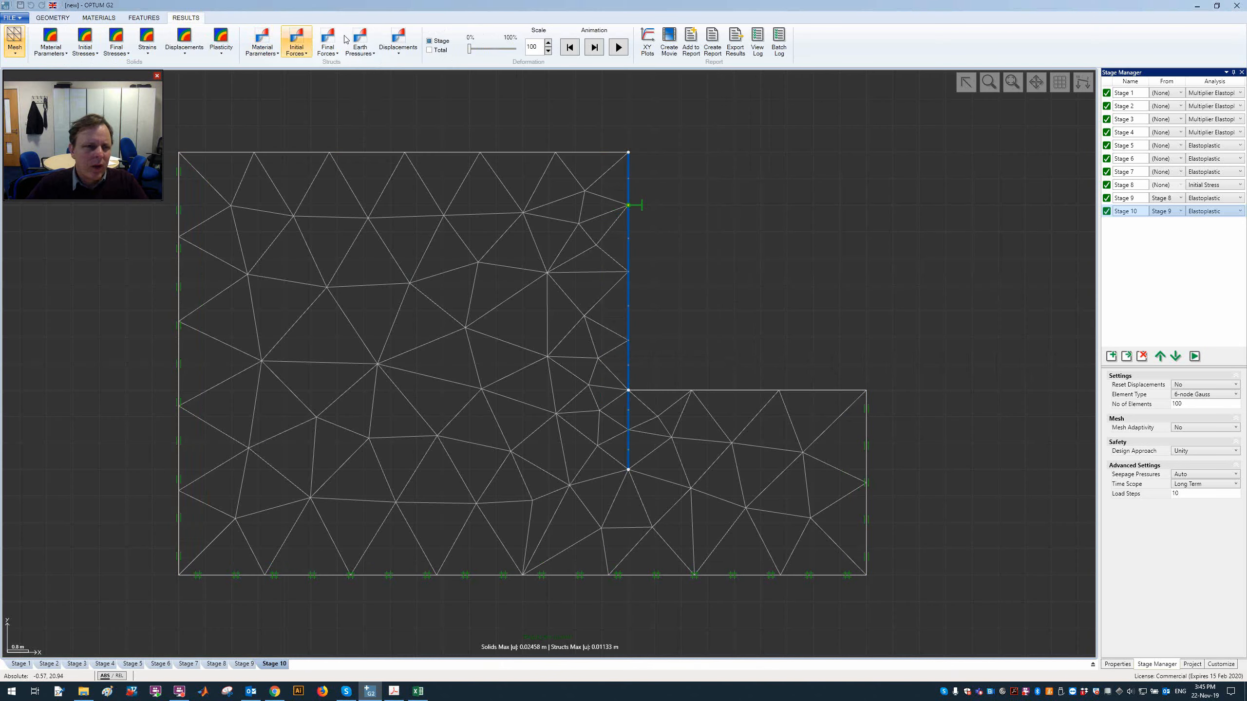
- Display the soil's total displacement magnitude |u| for Stage 10 and Stage 9 to compare them, and dismiss the incoming call
click(184, 49)
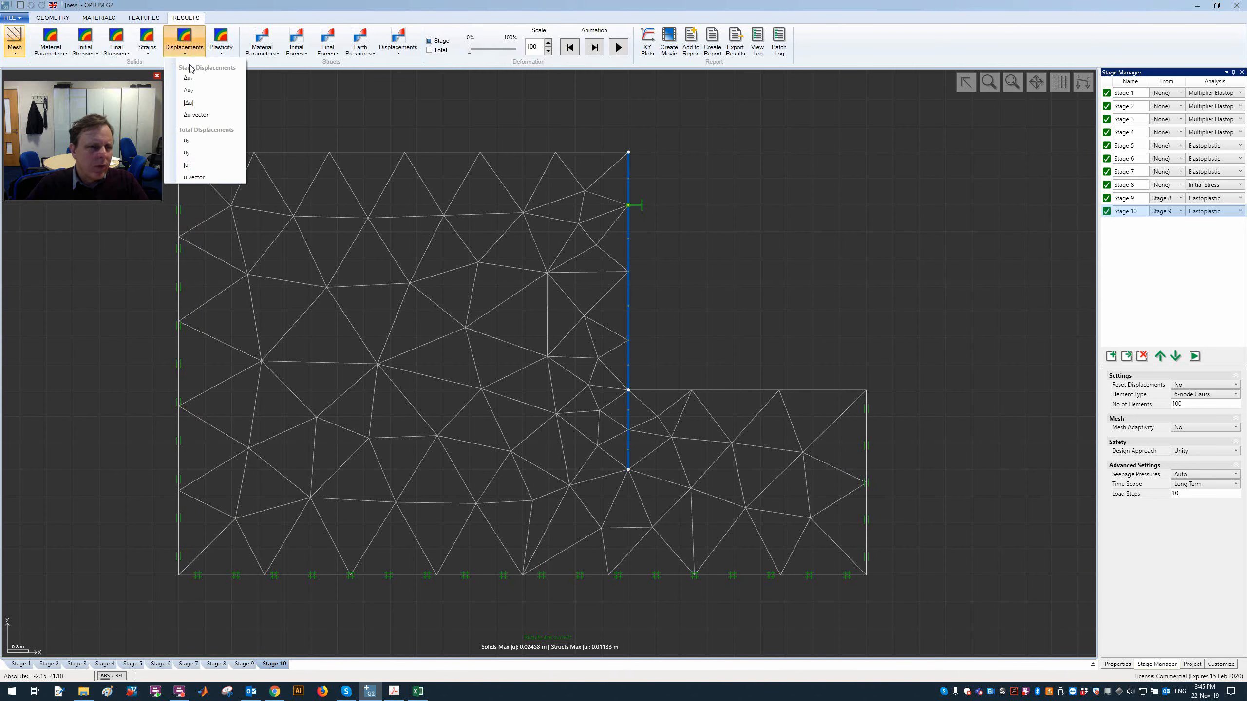
click(205, 164)
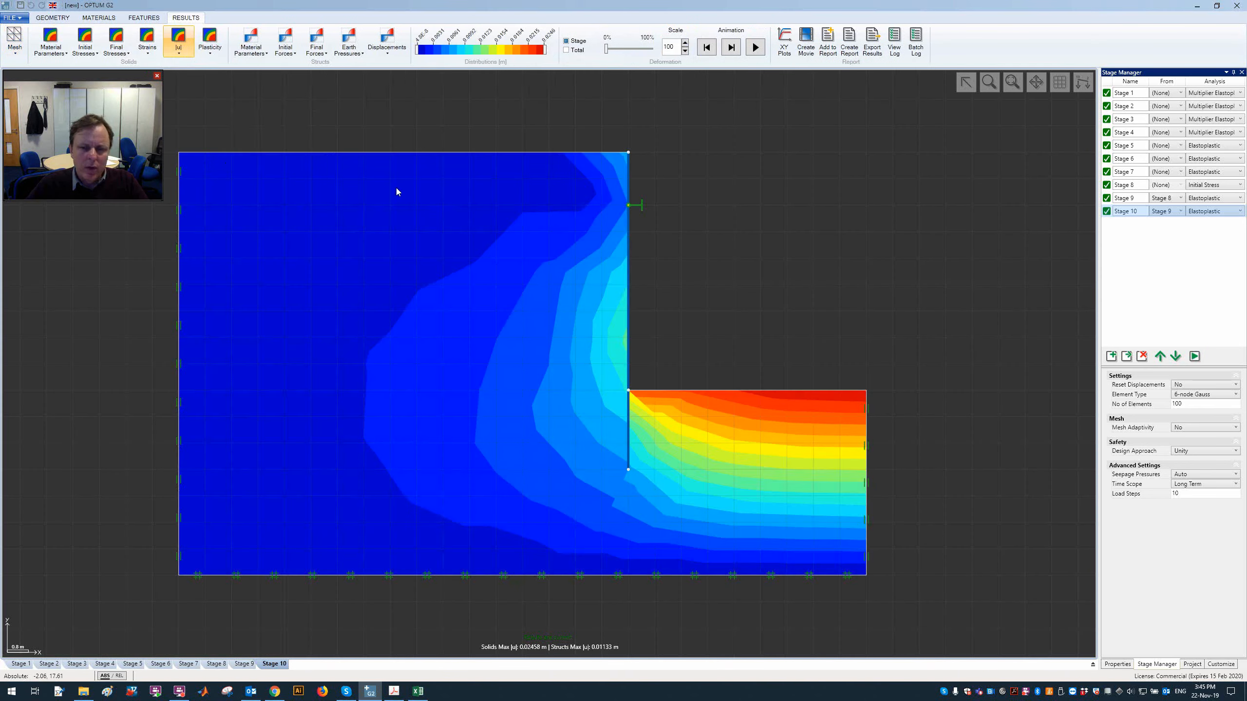
click(1134, 198)
click(167, 50)
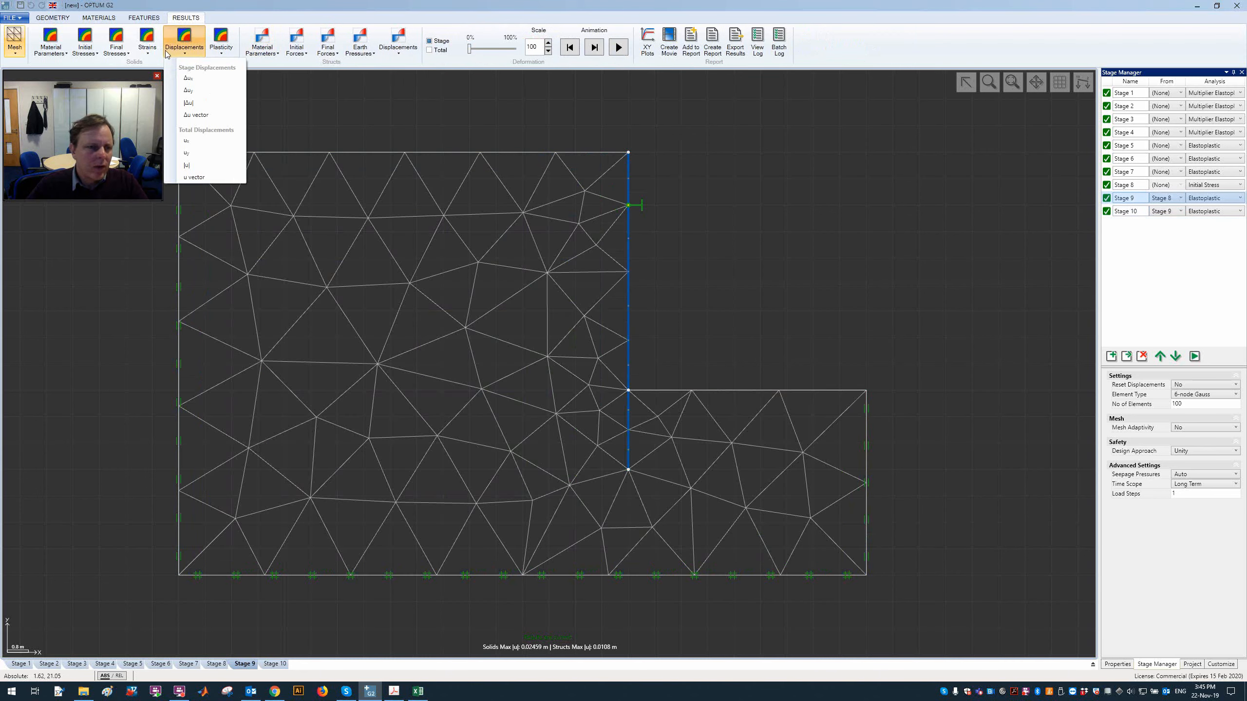
click(230, 166)
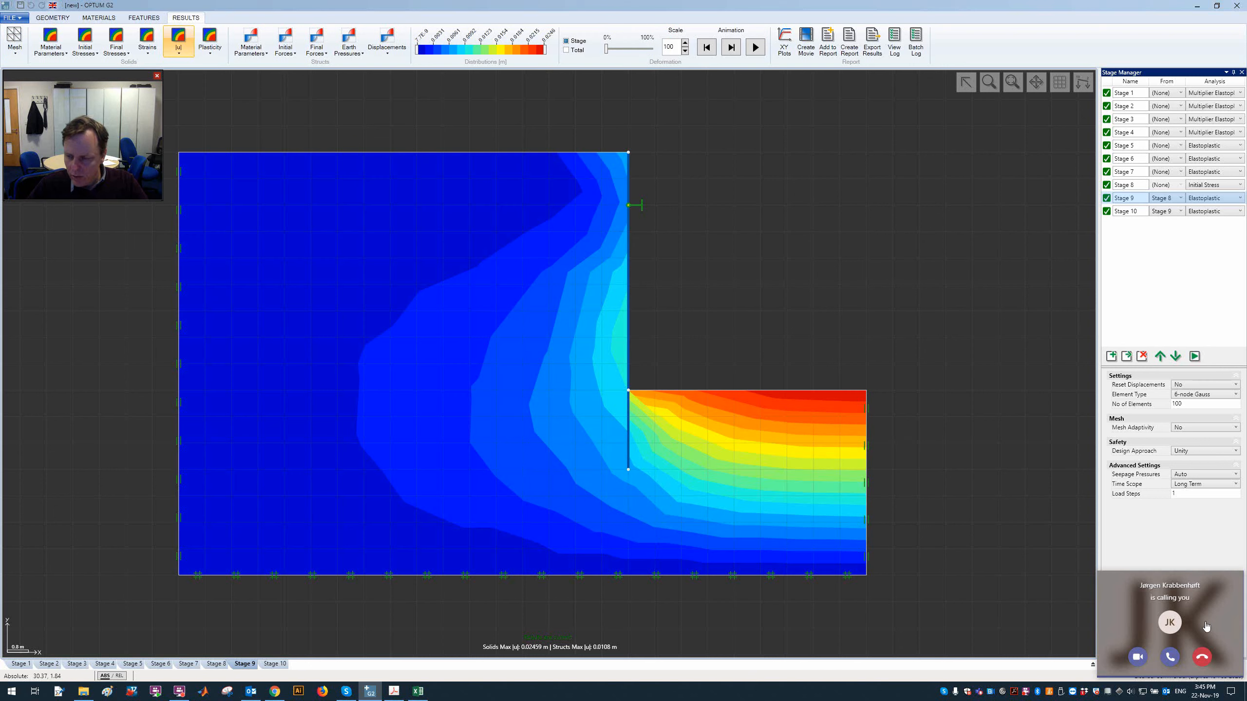
click(1201, 661)
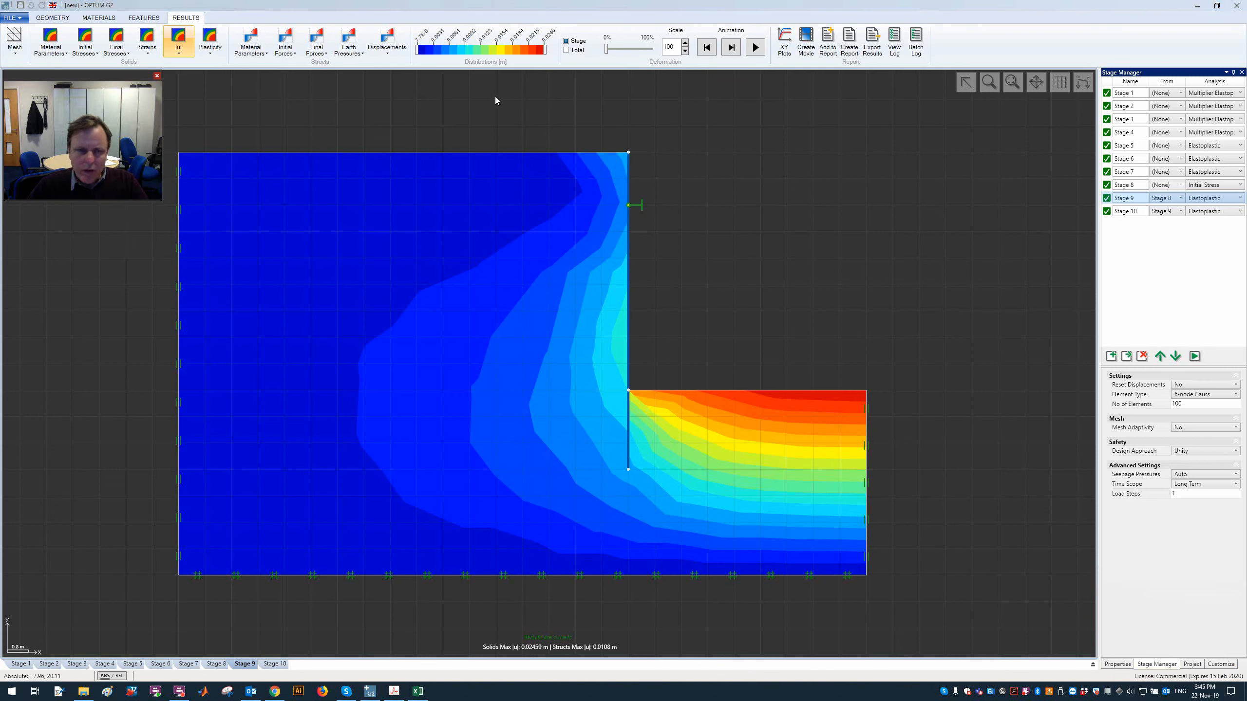
- Show the deformed shapes of Stage 9 and Stage 10, and switch Stage 10 repeatedly between its undeformed and fully deformed state
click(731, 47)
click(1125, 213)
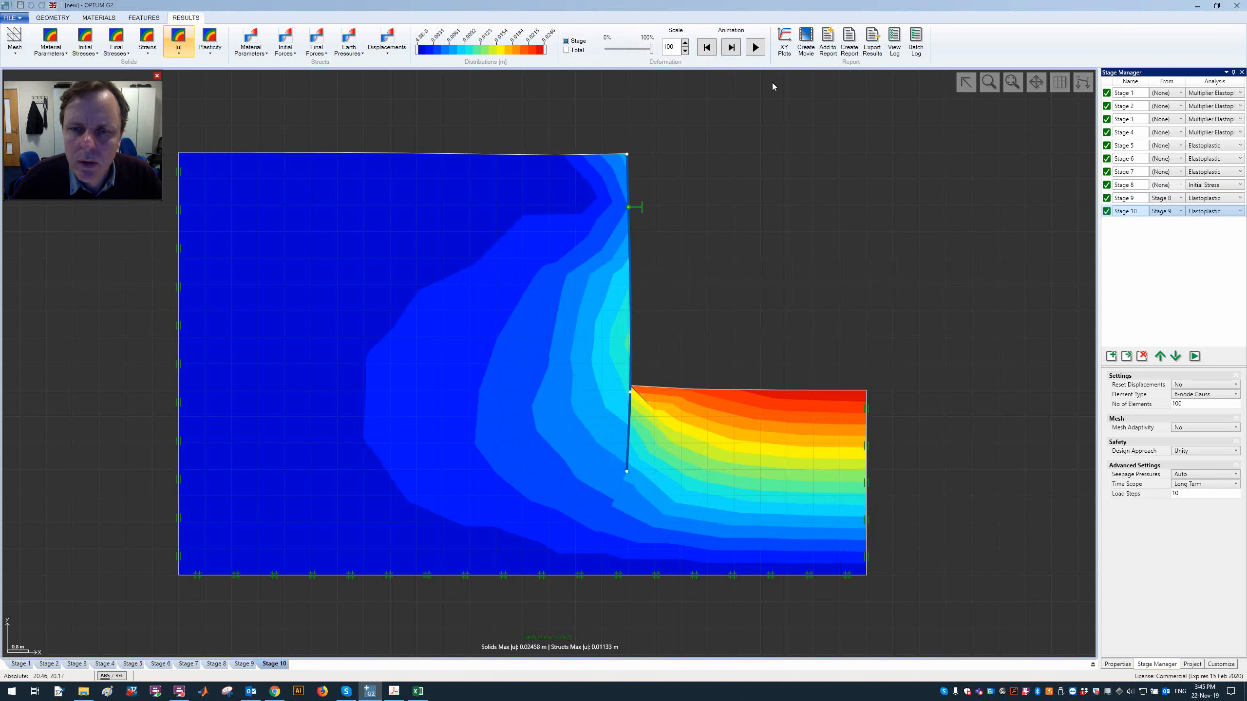
click(702, 52)
click(731, 47)
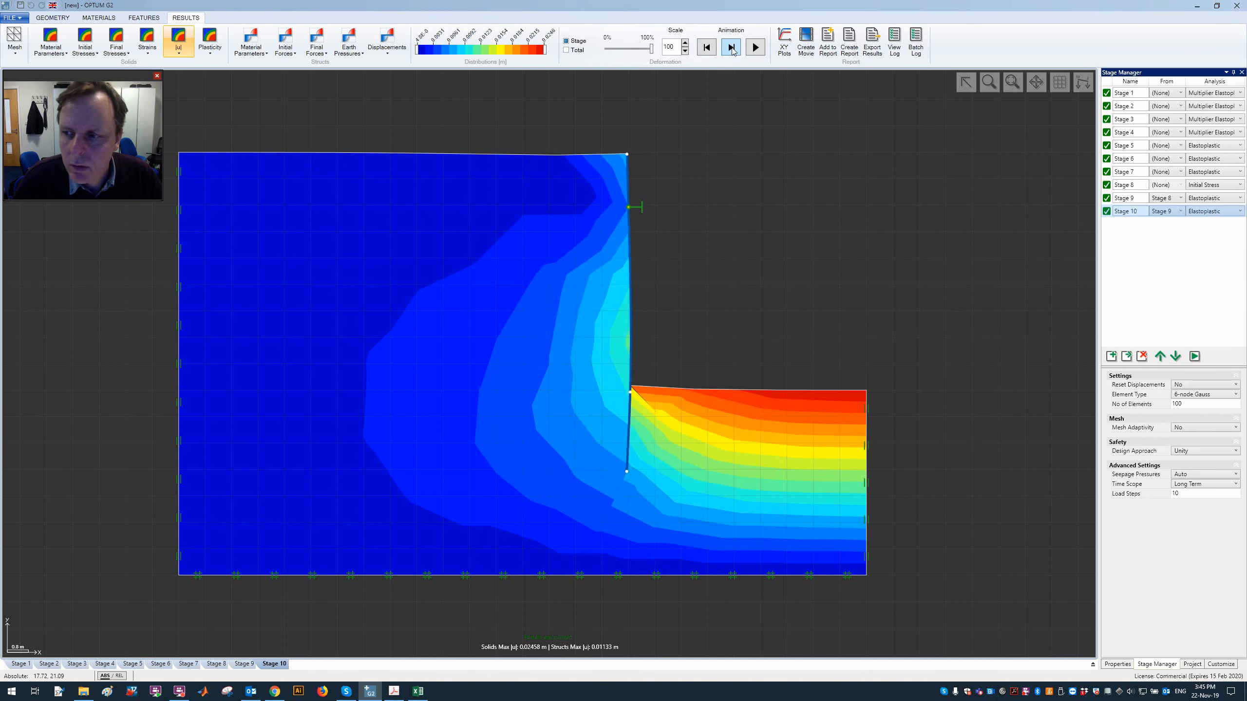
click(714, 50)
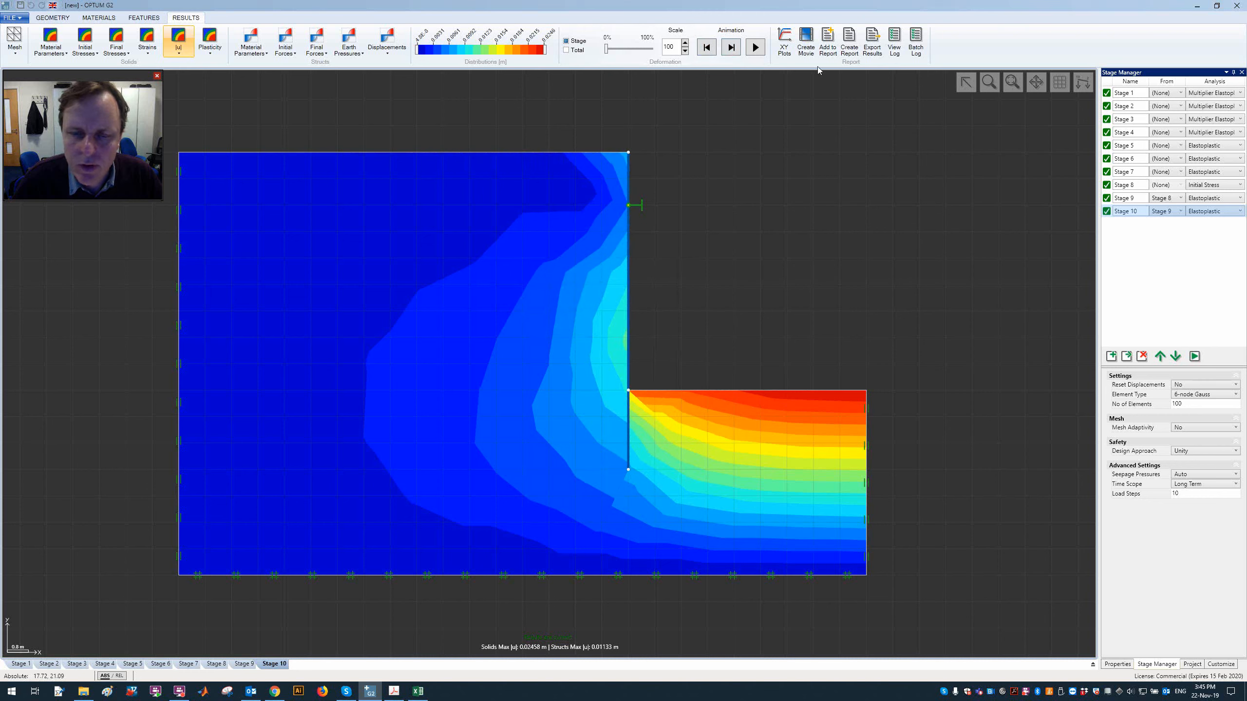
click(725, 48)
click(707, 48)
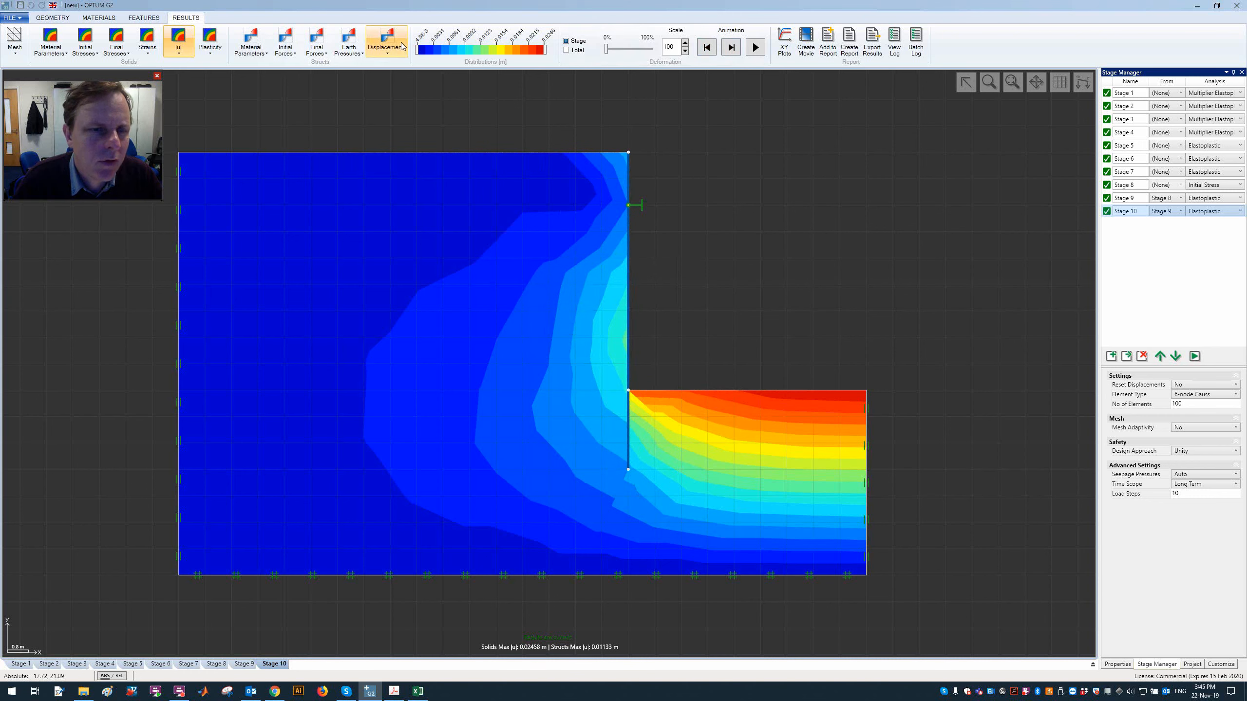
- Plot the retaining wall plate's total horizontal displacement ux for Stage 10
click(402, 47)
click(426, 142)
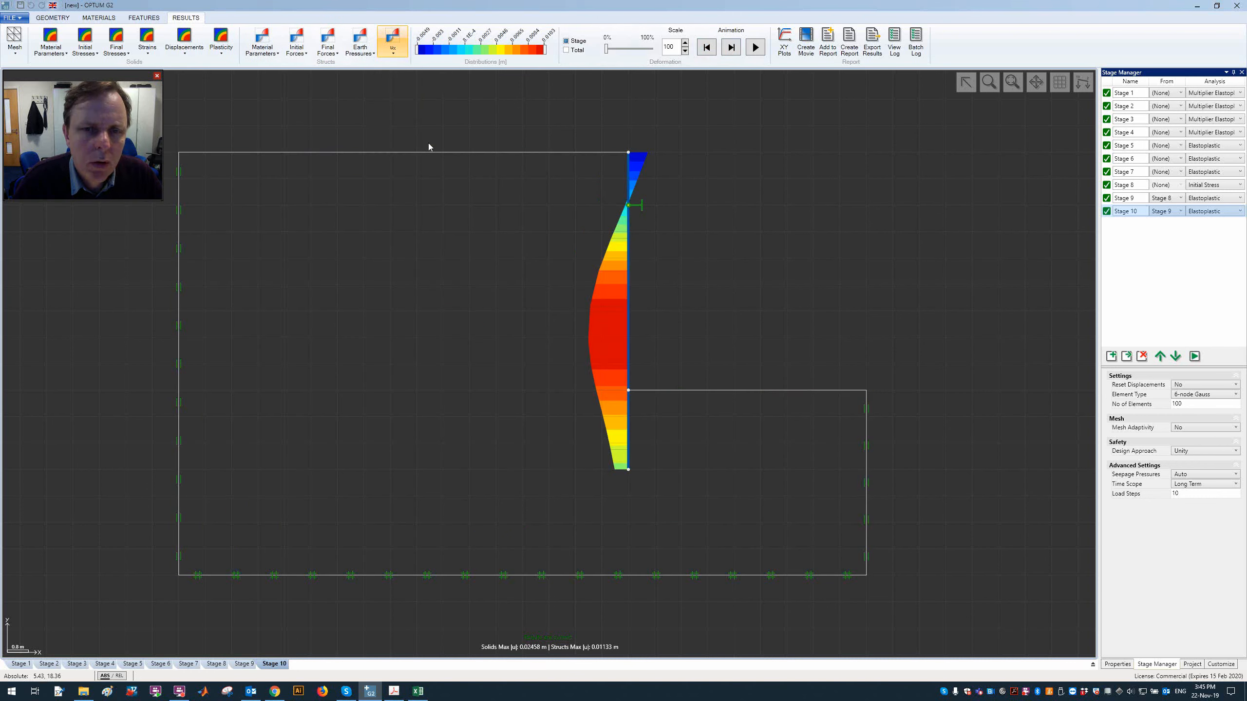
- Plot the retaining wall plate's total horizontal displacement ux for Stage 9 and compare it with Stage 10
click(1133, 200)
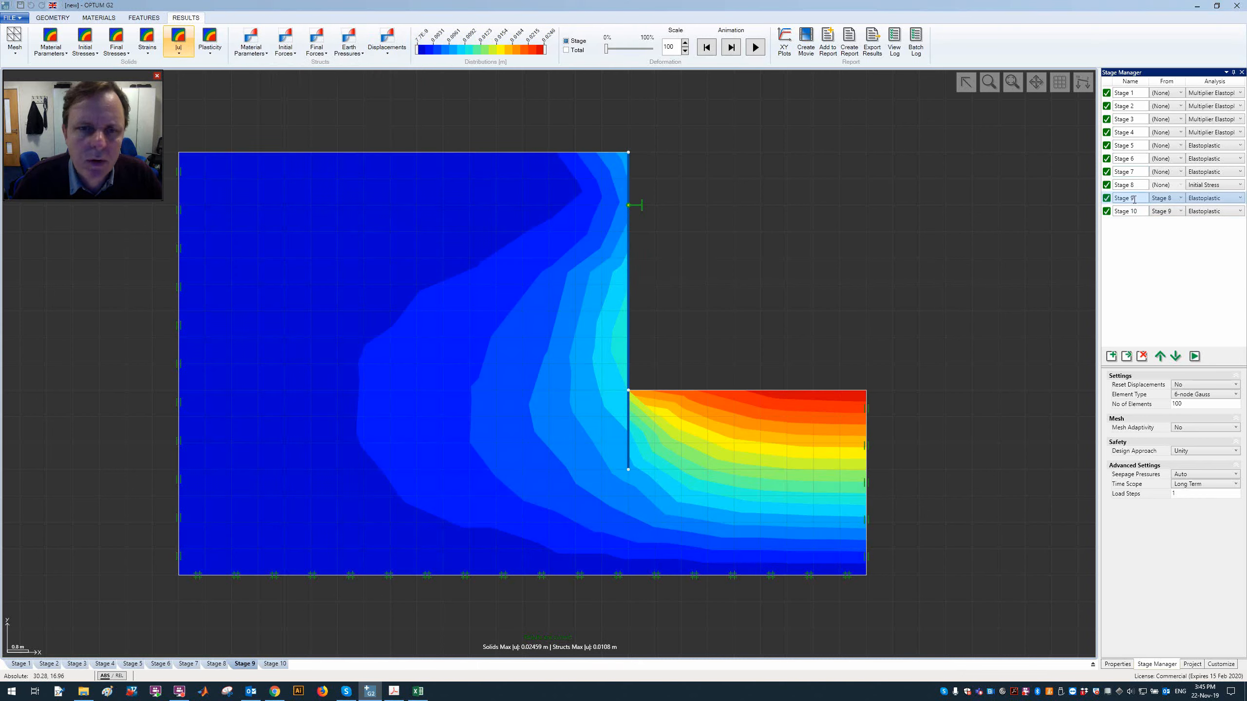
click(350, 48)
click(384, 49)
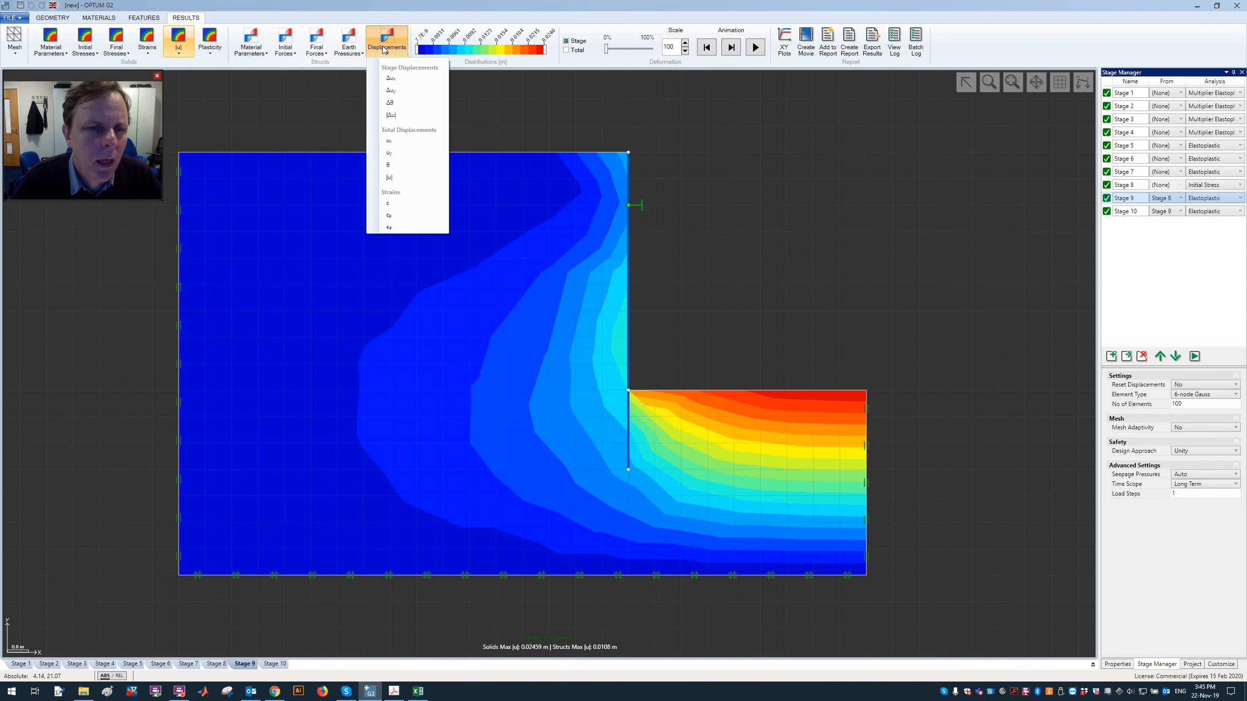
click(417, 136)
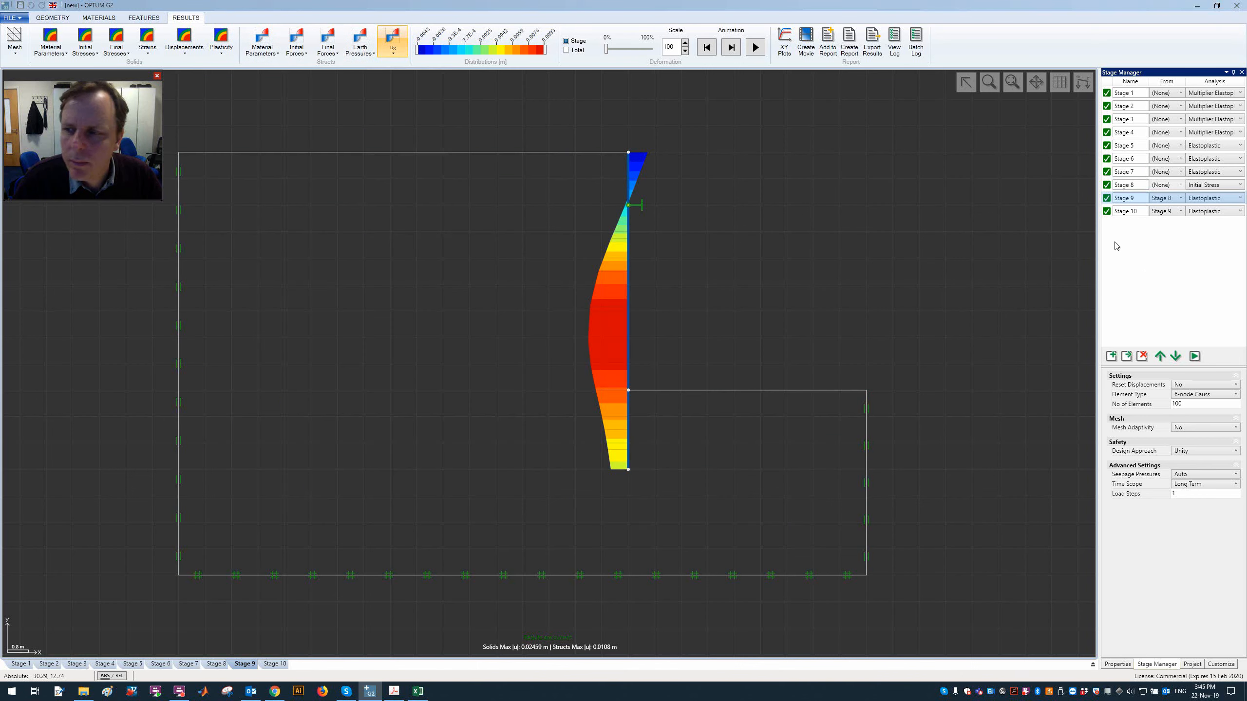
click(1135, 210)
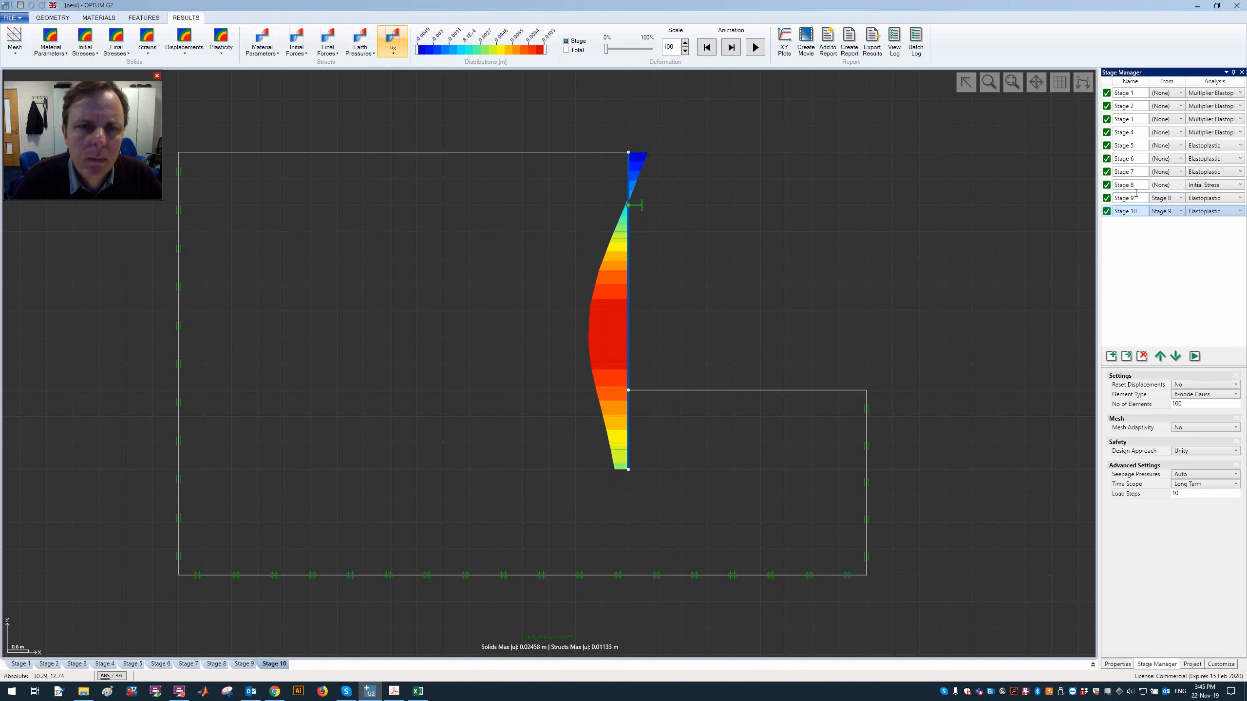
click(1135, 193)
click(1135, 210)
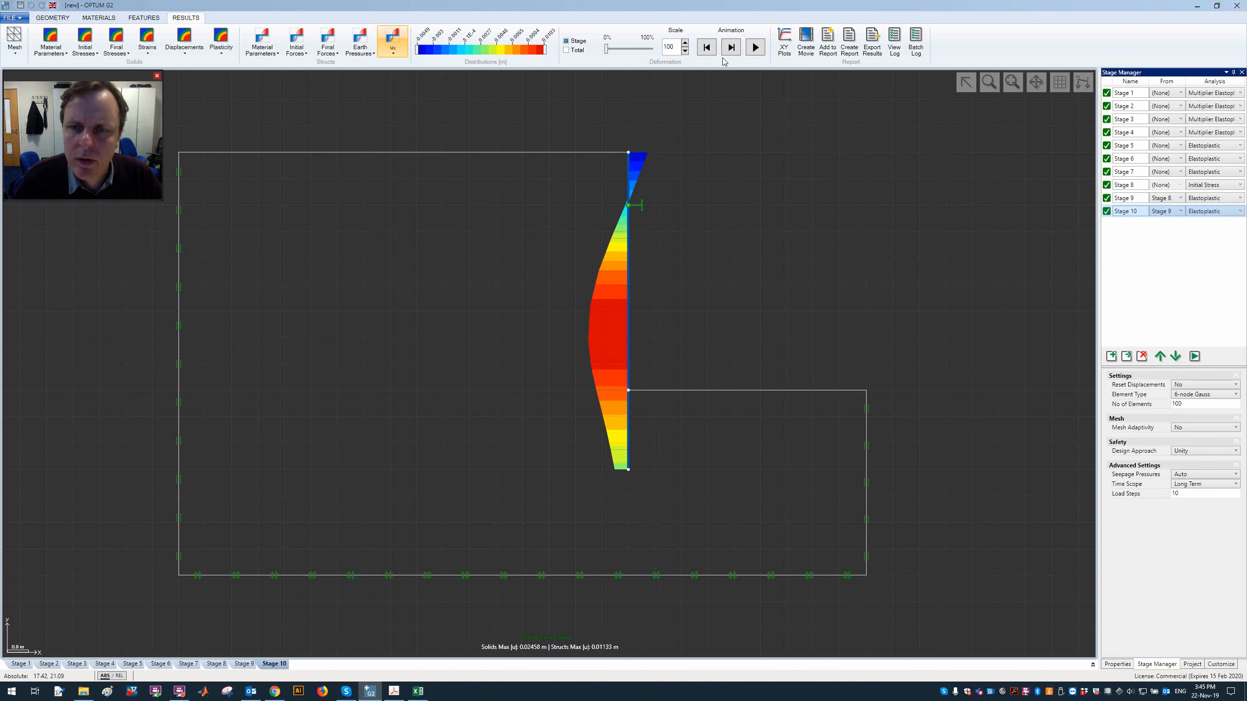
- Display Stage 10 fully deformed, and switch Stage 9 from its undeformed to its fully deformed shape
click(732, 47)
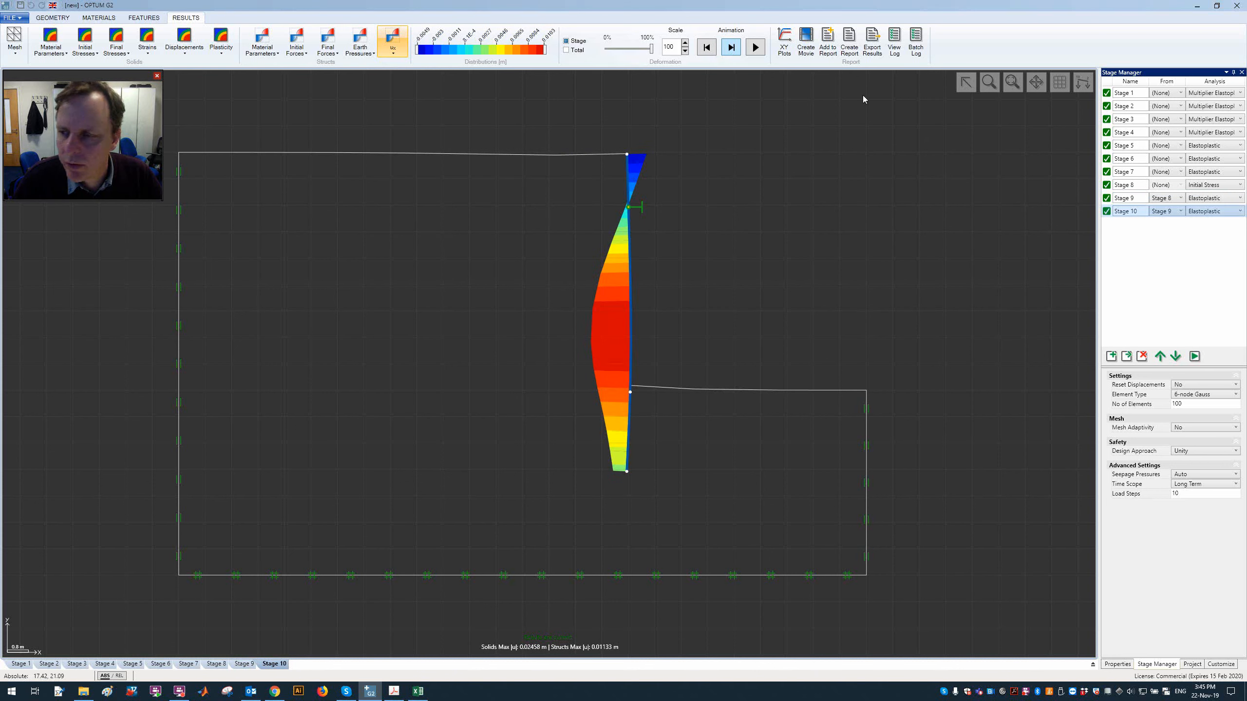
click(1126, 197)
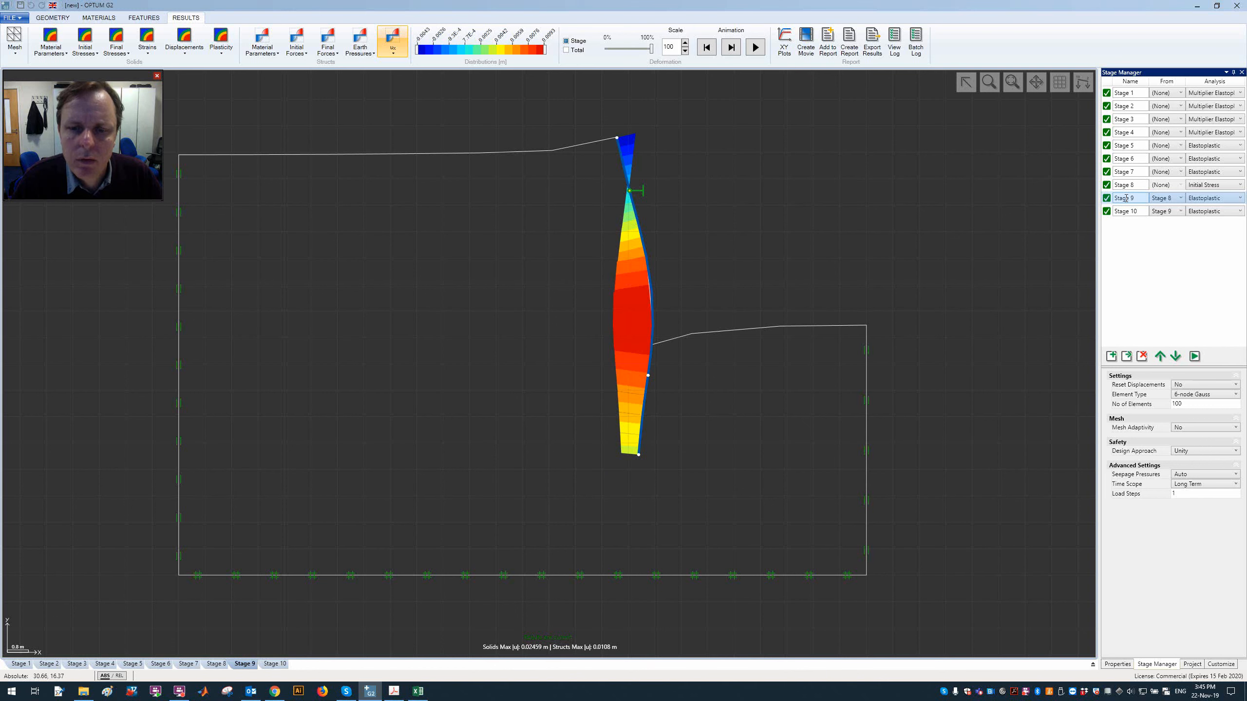
click(712, 49)
click(730, 48)
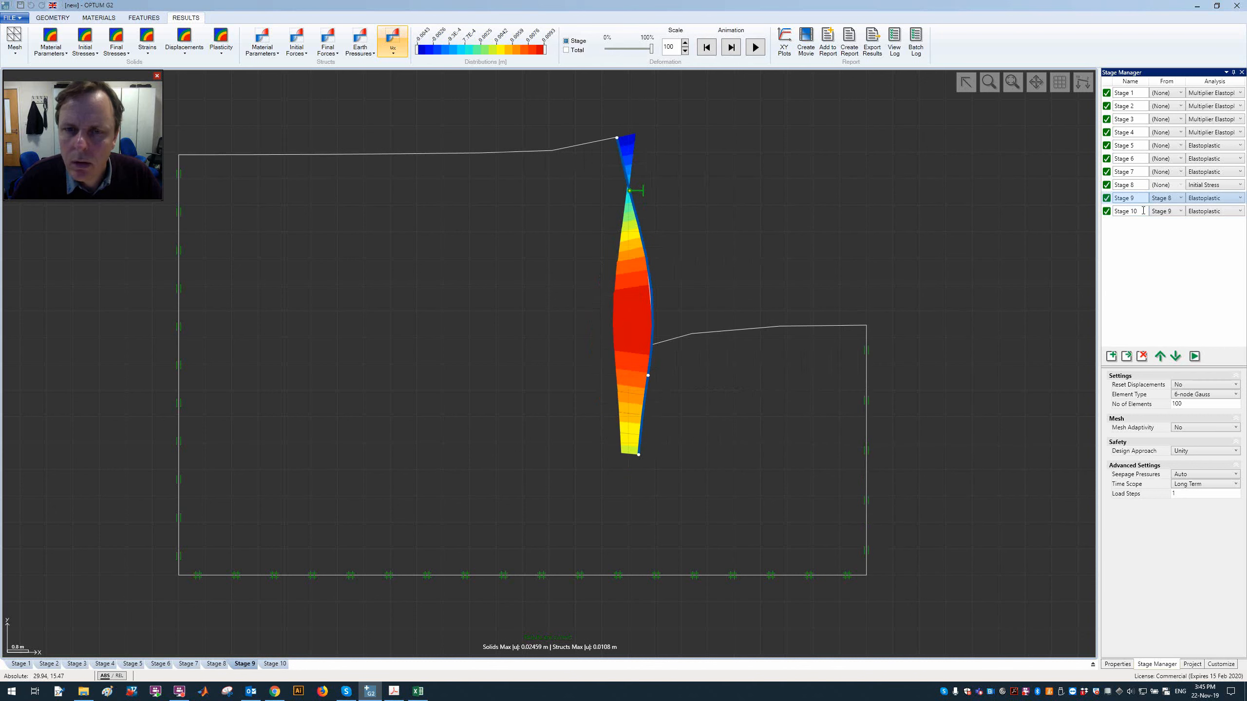
click(53, 18)
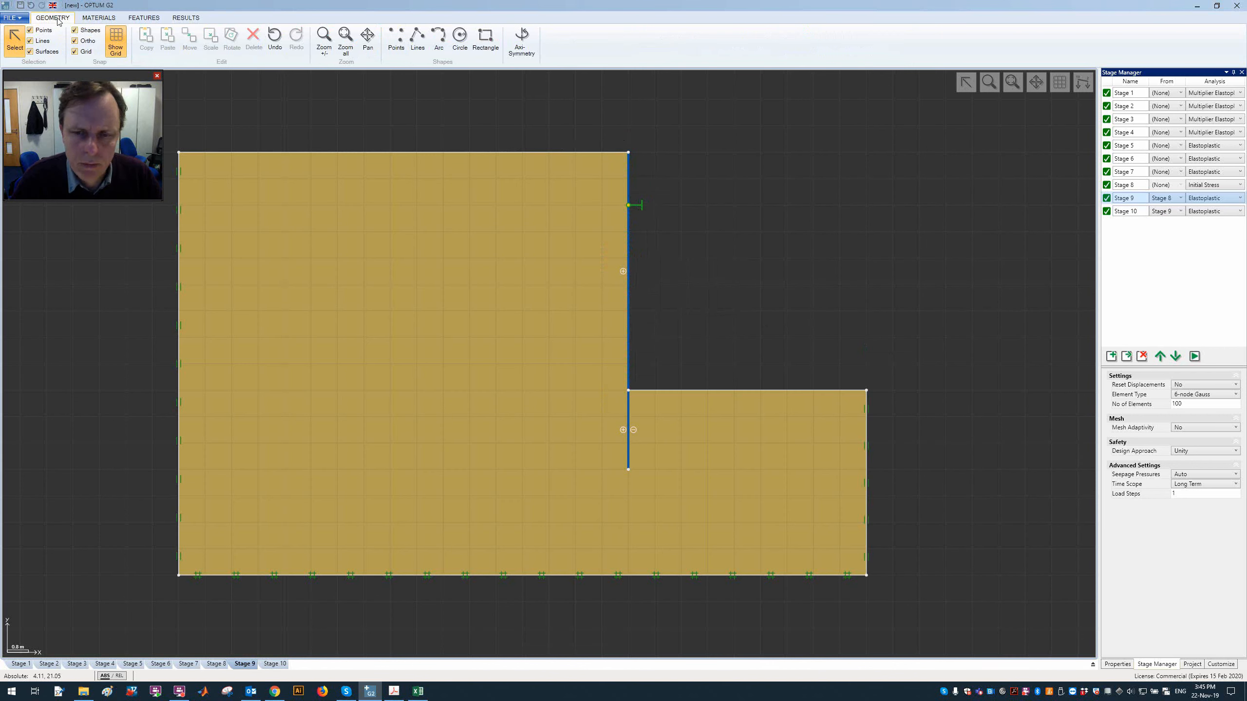
click(198, 19)
click(187, 49)
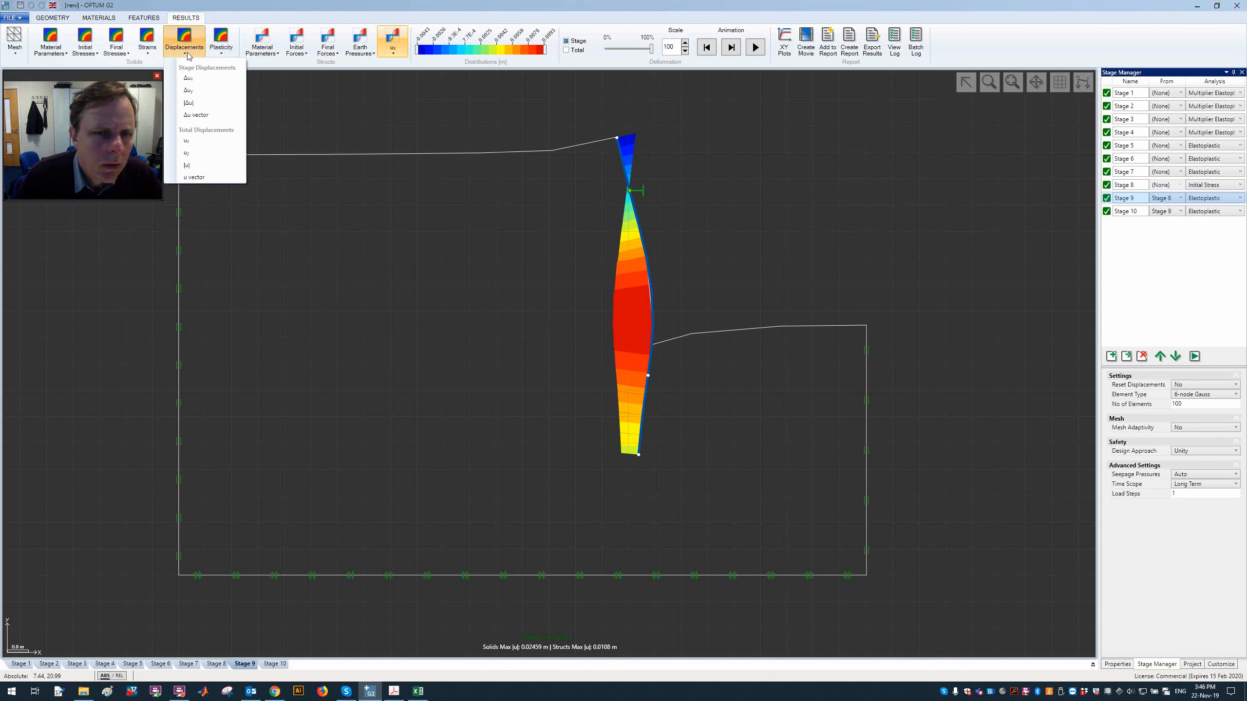
click(320, 73)
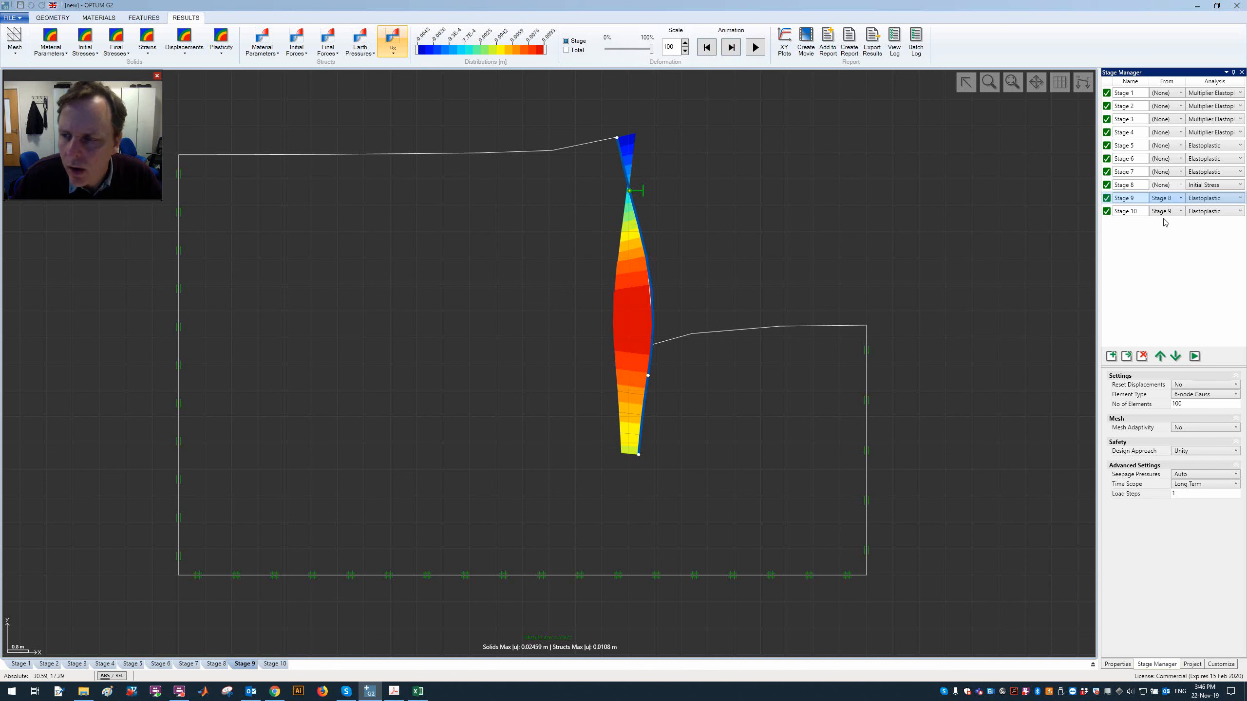
- Animate Stage 10's stage deformation from the undeformed shape and finish at full deformation
click(1141, 215)
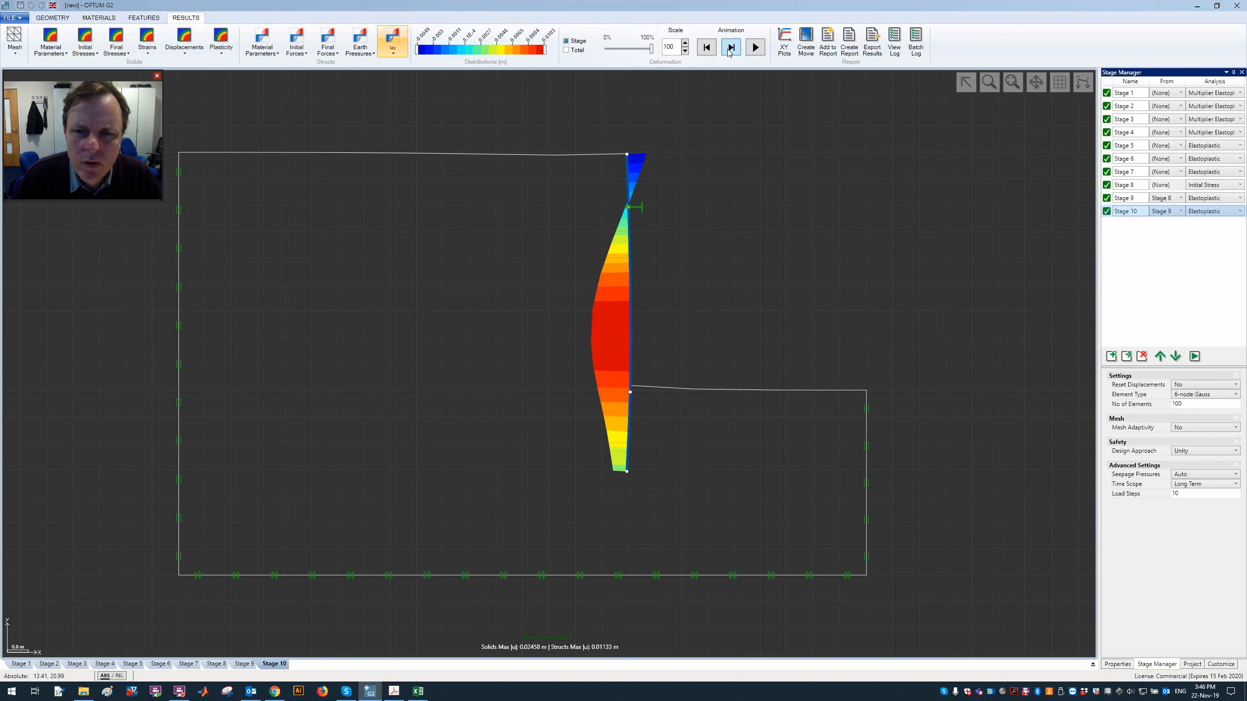
click(706, 48)
click(755, 47)
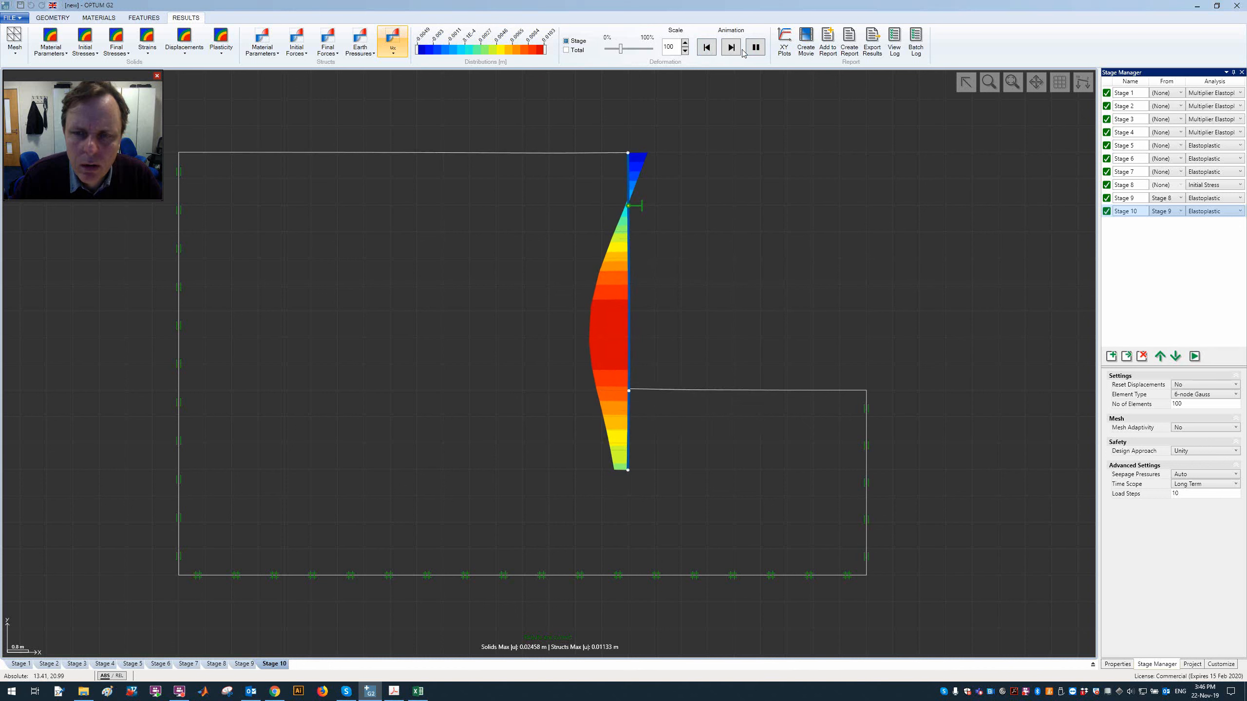
click(732, 48)
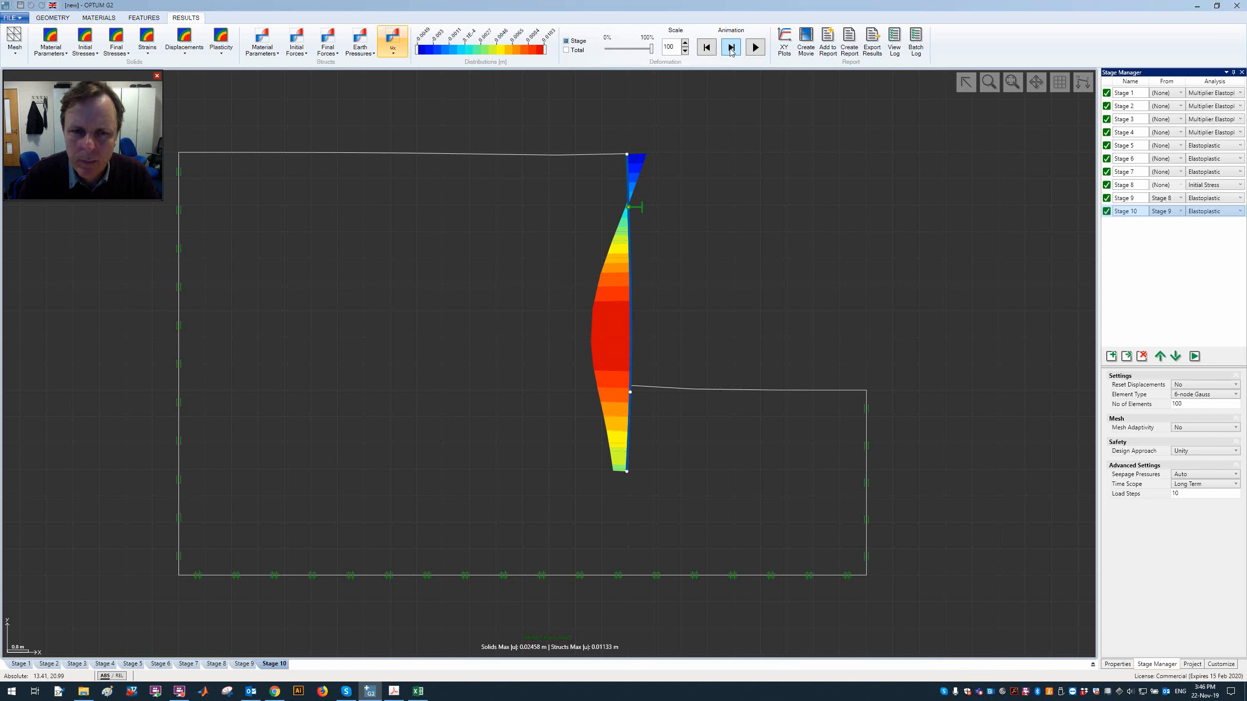
- Base Stage 10's deformed shape on total displacements and alternate between Stage 9 and Stage 10 to compare the wall deformation
click(566, 50)
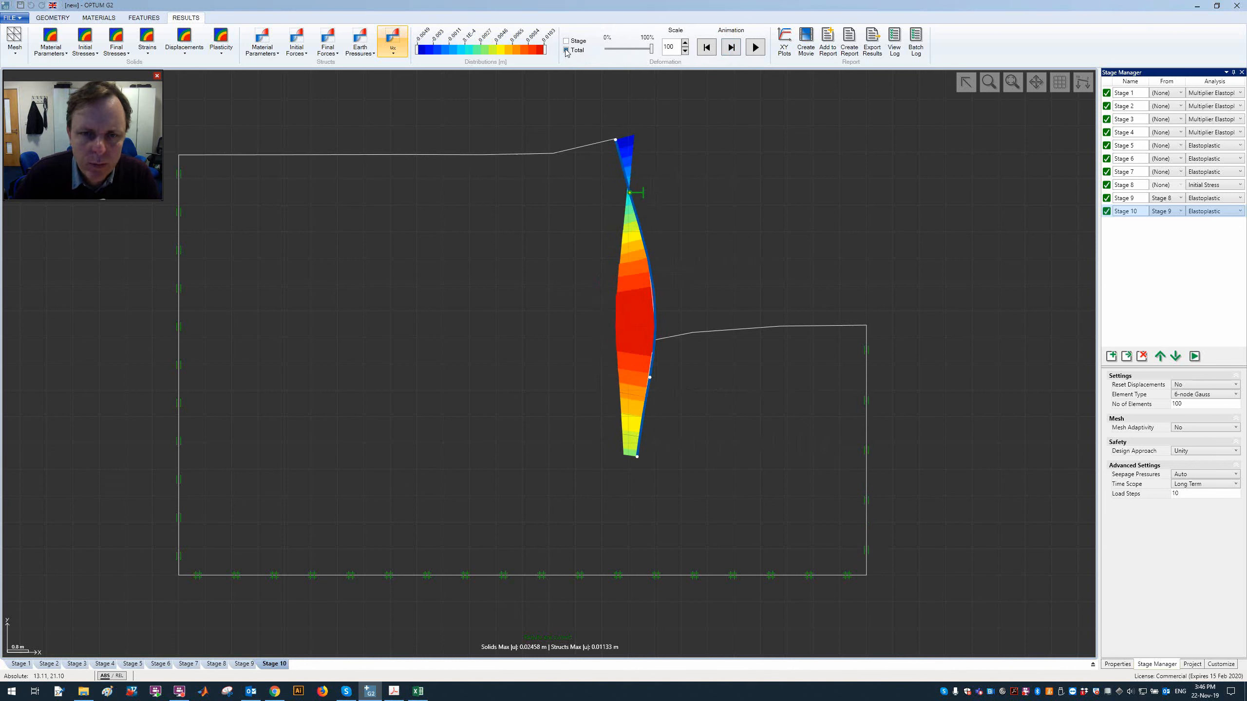
click(1135, 198)
click(1132, 214)
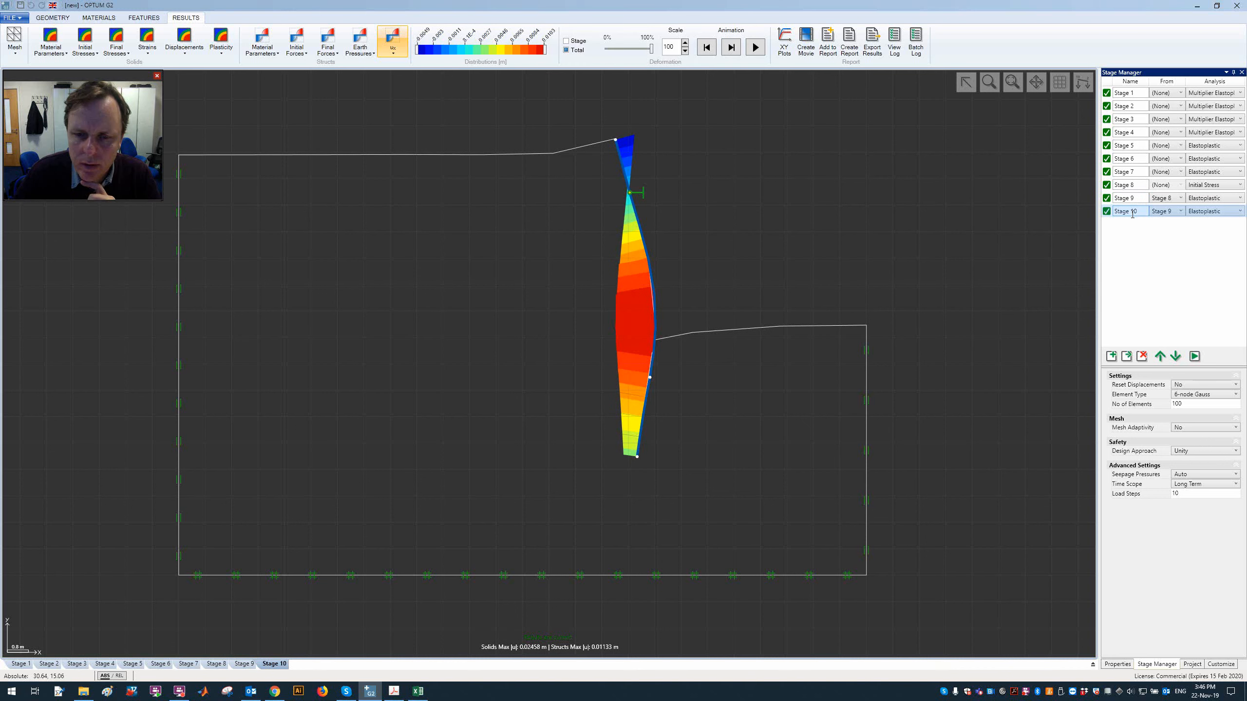
click(1127, 198)
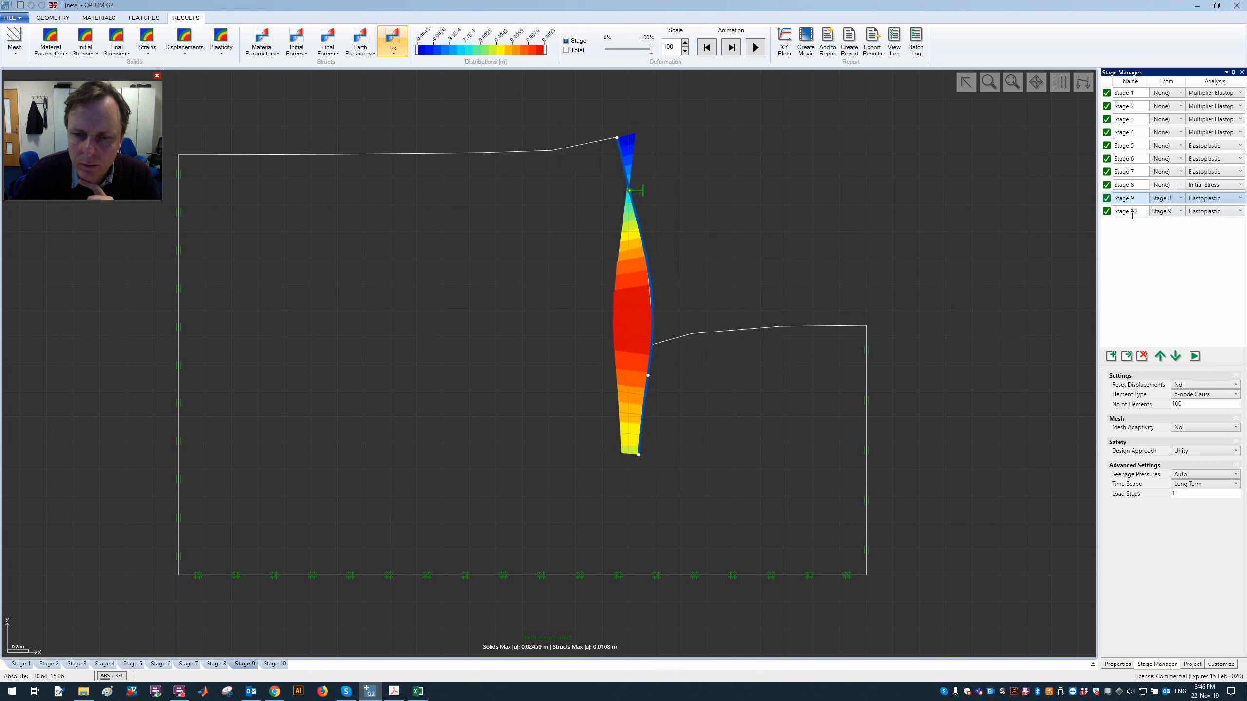
click(1132, 215)
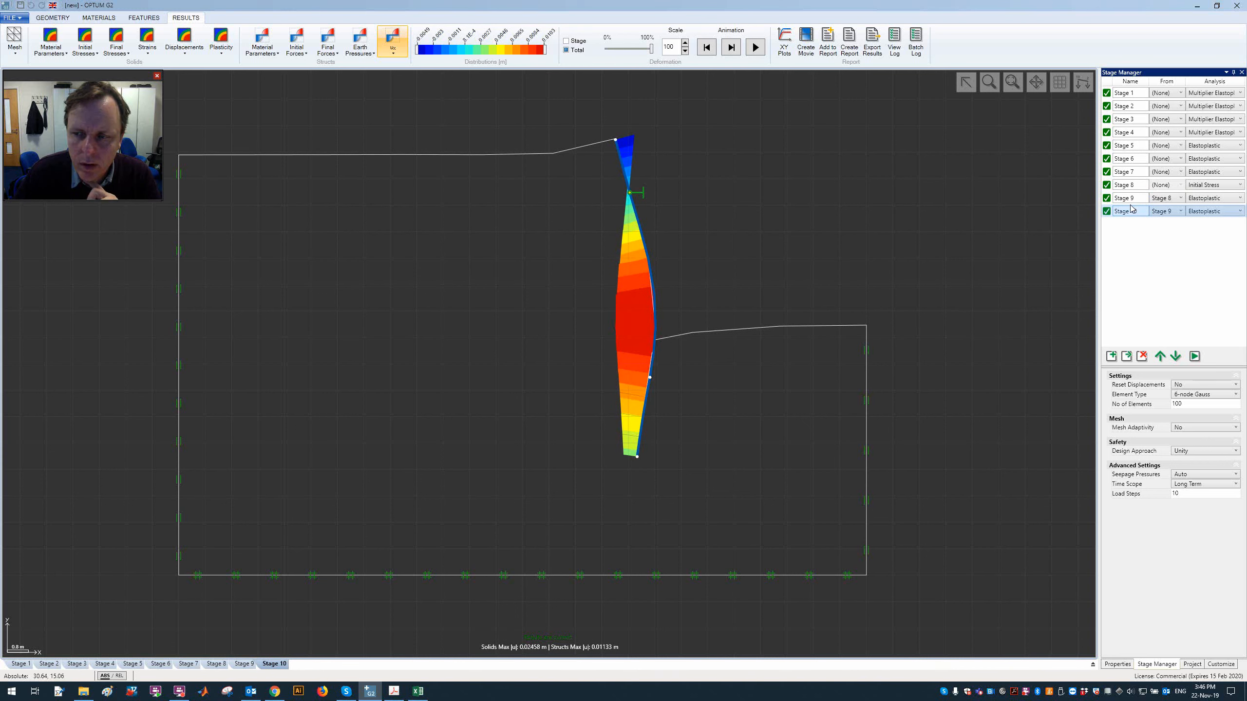
click(1130, 199)
click(1135, 215)
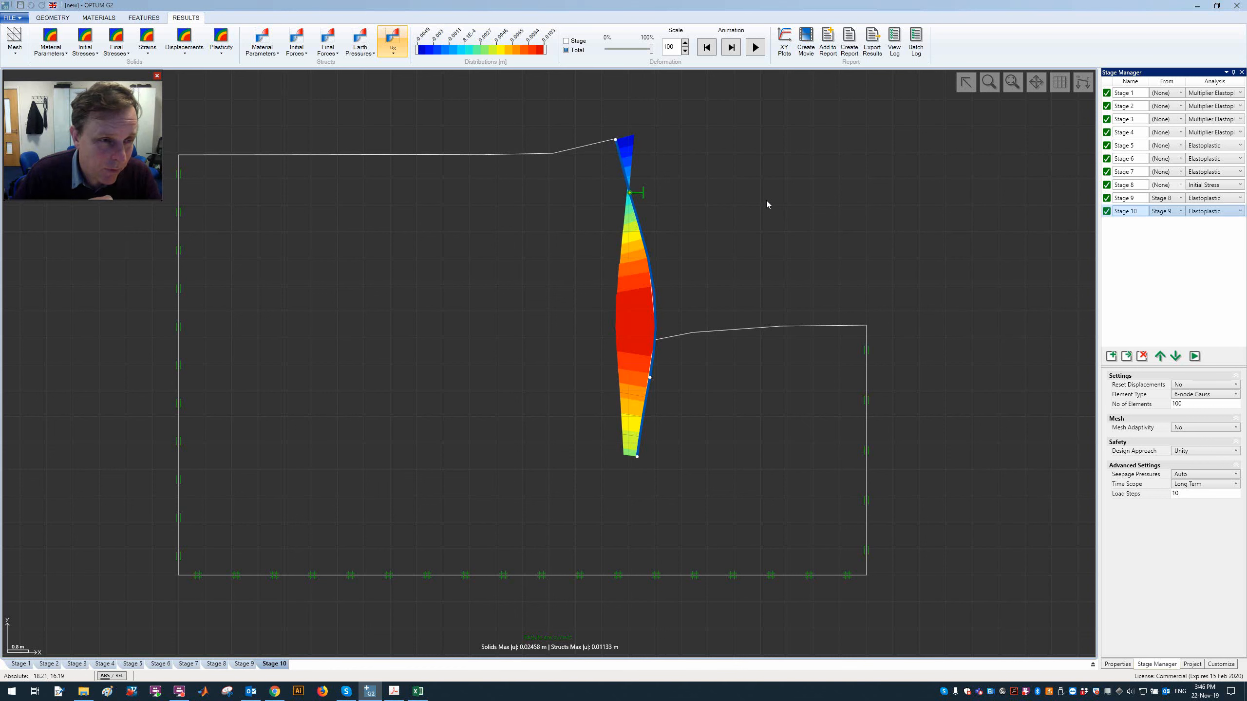
- Compare the initial stress Stage 8 with the results of Stages 9 and 10, and return Stage 10 to its undeformed shape
click(1131, 185)
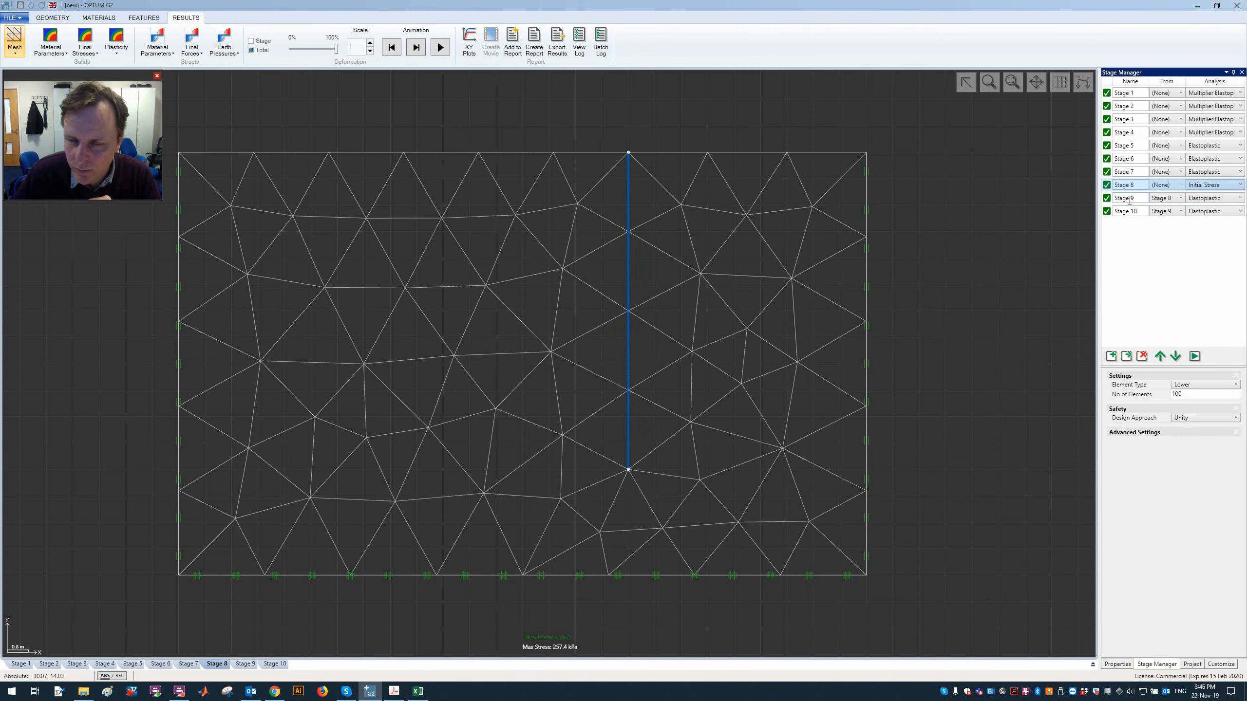
click(1130, 200)
click(1131, 186)
click(1130, 198)
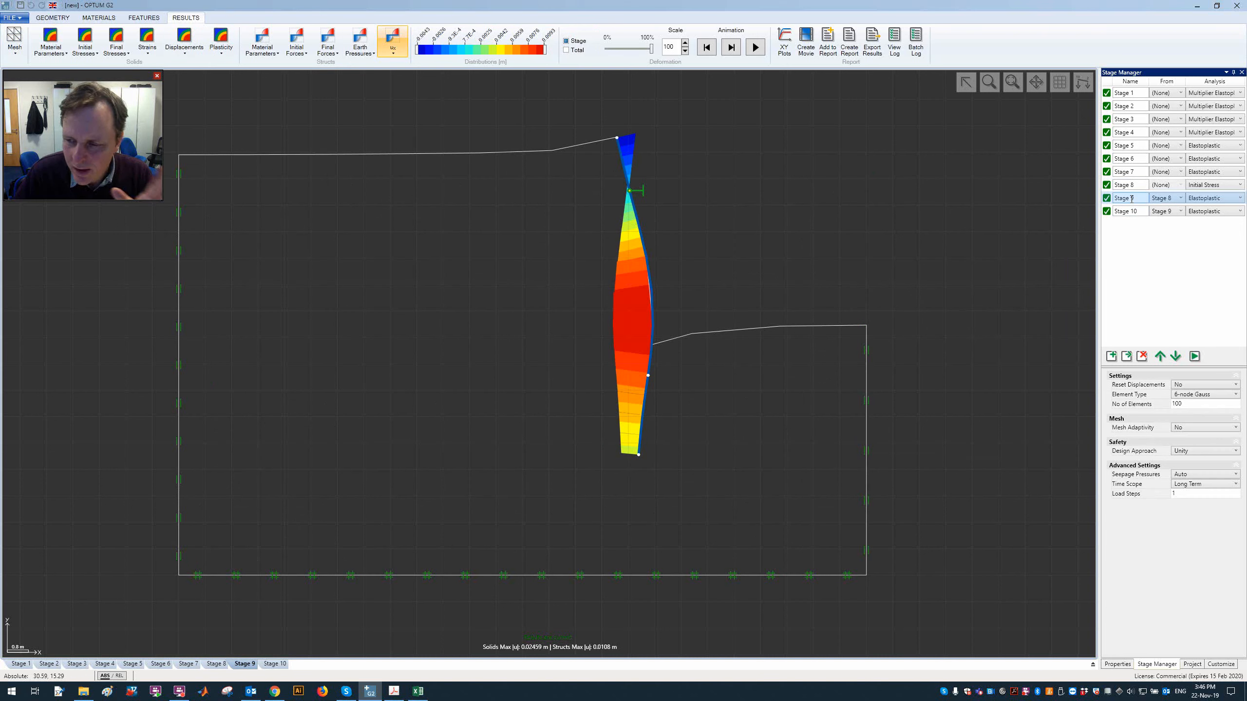
click(1132, 213)
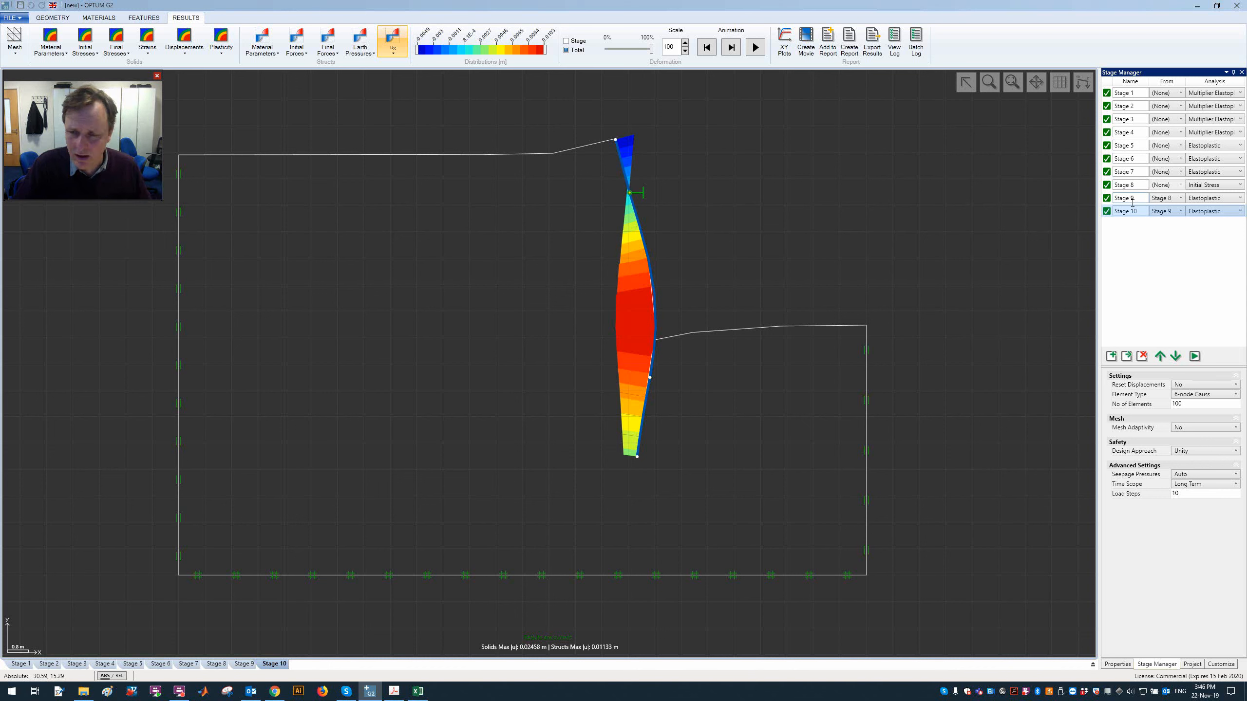
click(707, 48)
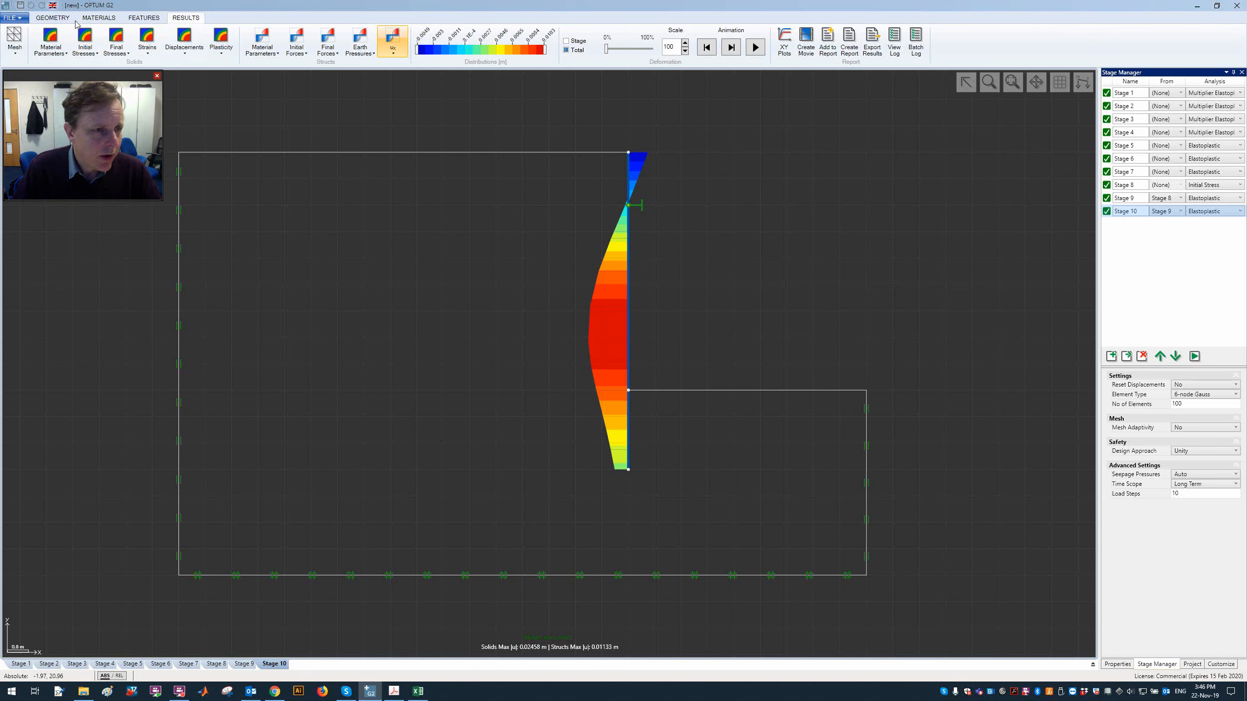
- Review the geometry and load stepping settings of Stages 1, 4, 5, 8 and 9, and collapse Stage 9's advanced settings
click(55, 18)
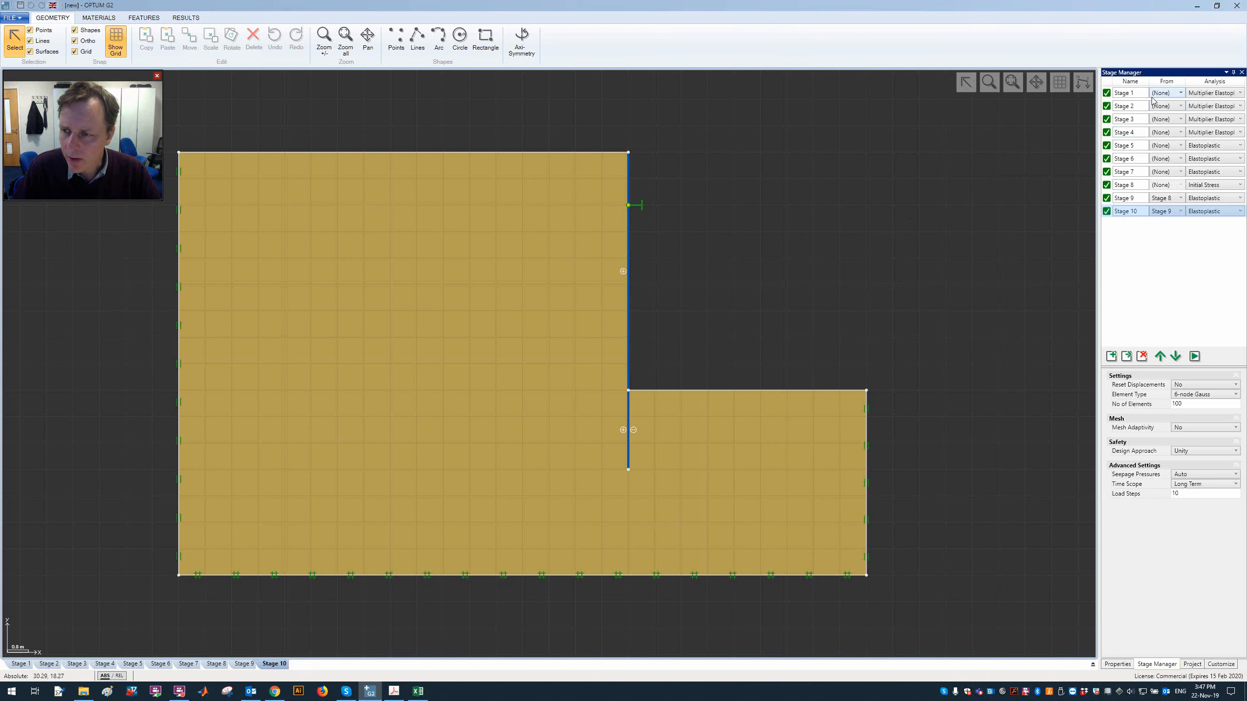
click(1128, 92)
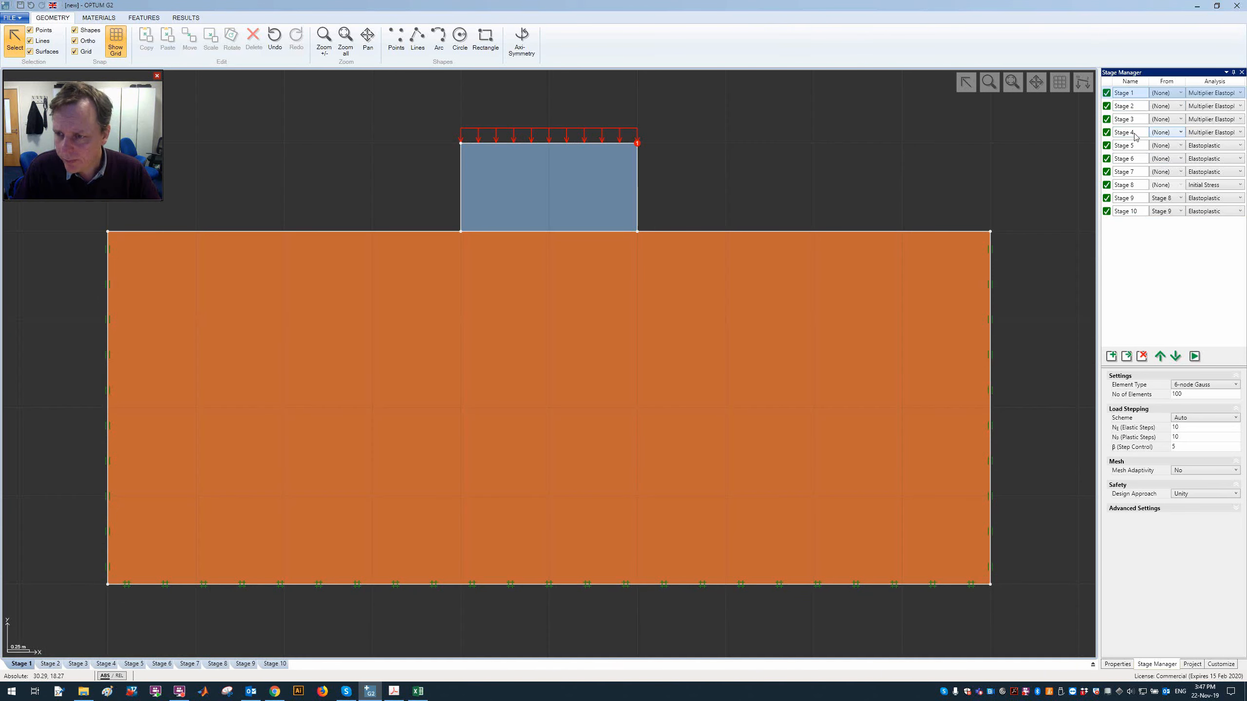
click(1116, 132)
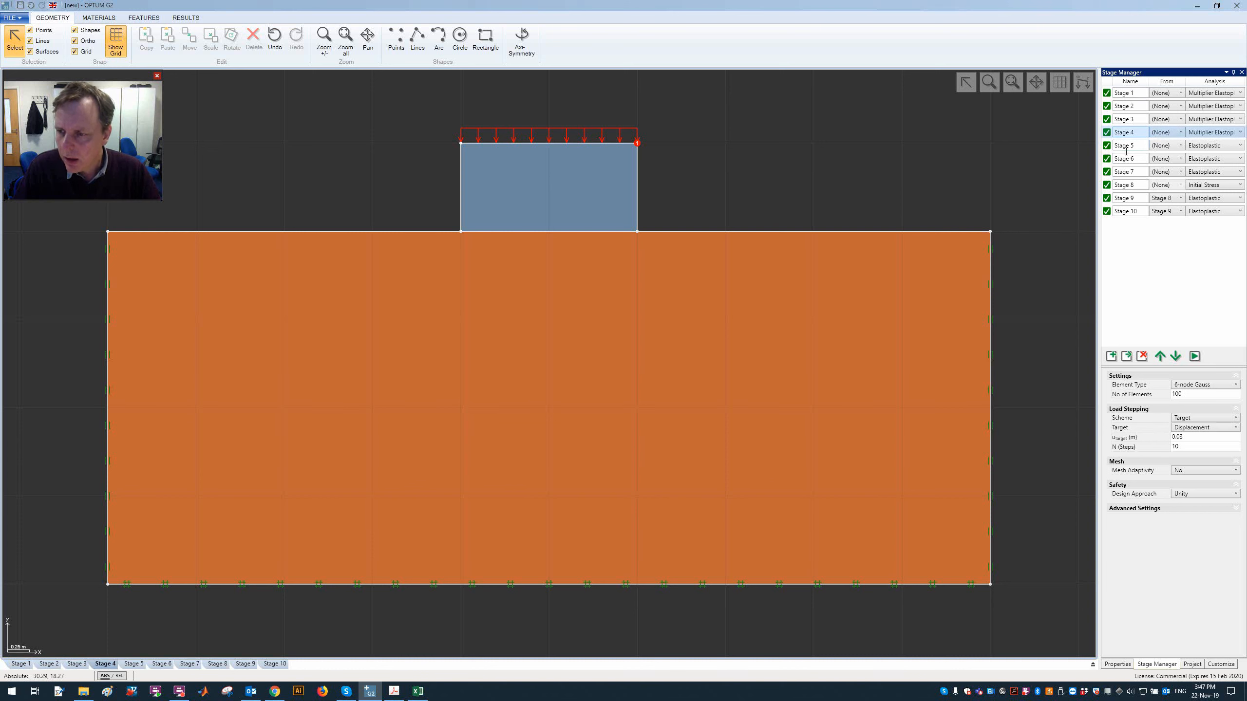
click(1127, 145)
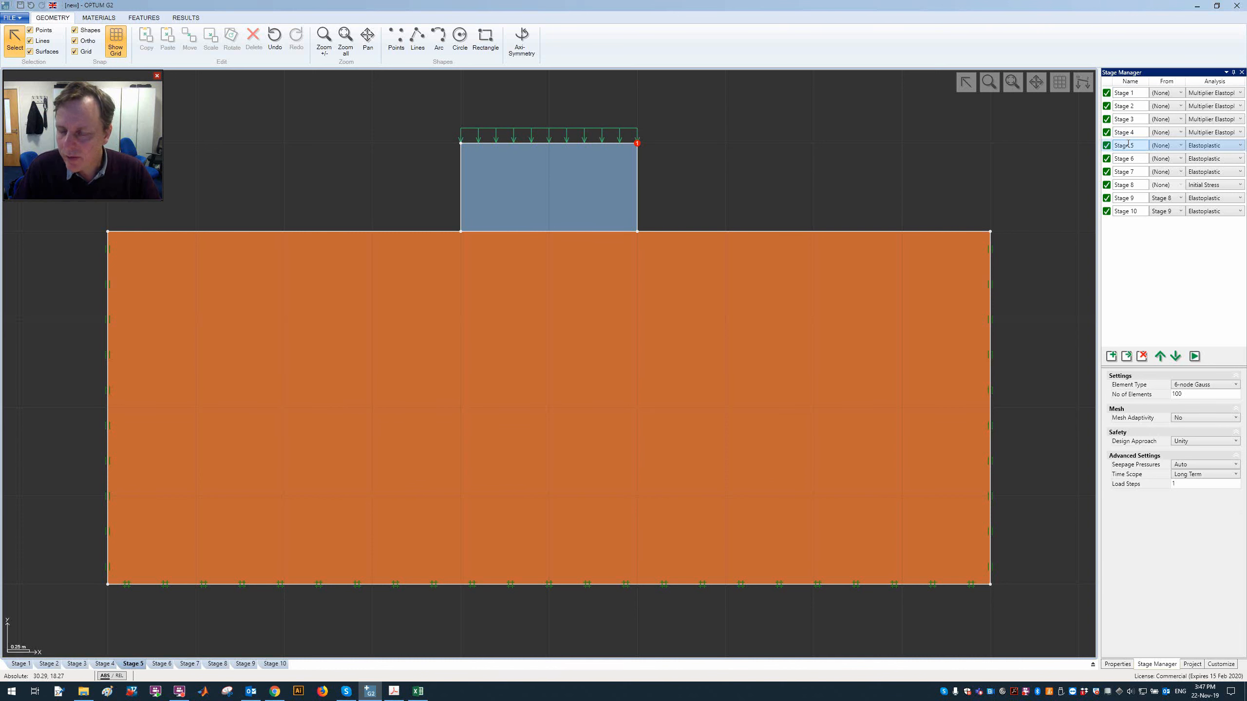
click(1132, 185)
click(1125, 197)
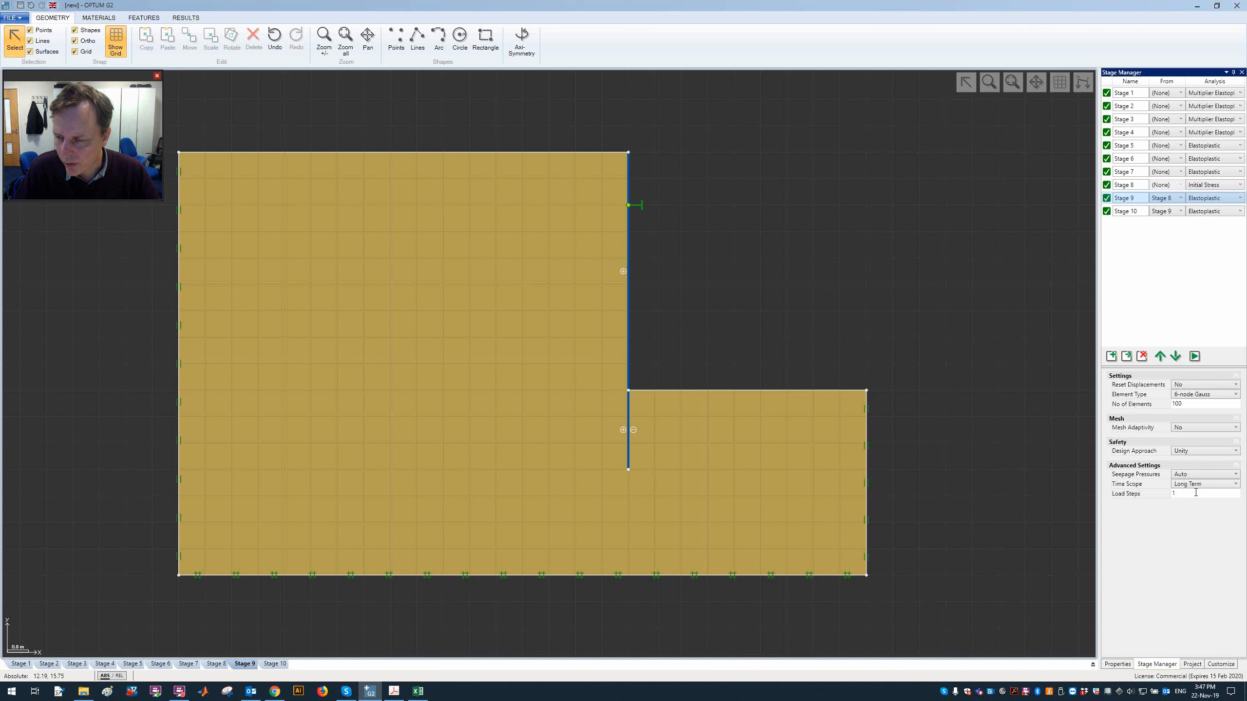
click(1237, 467)
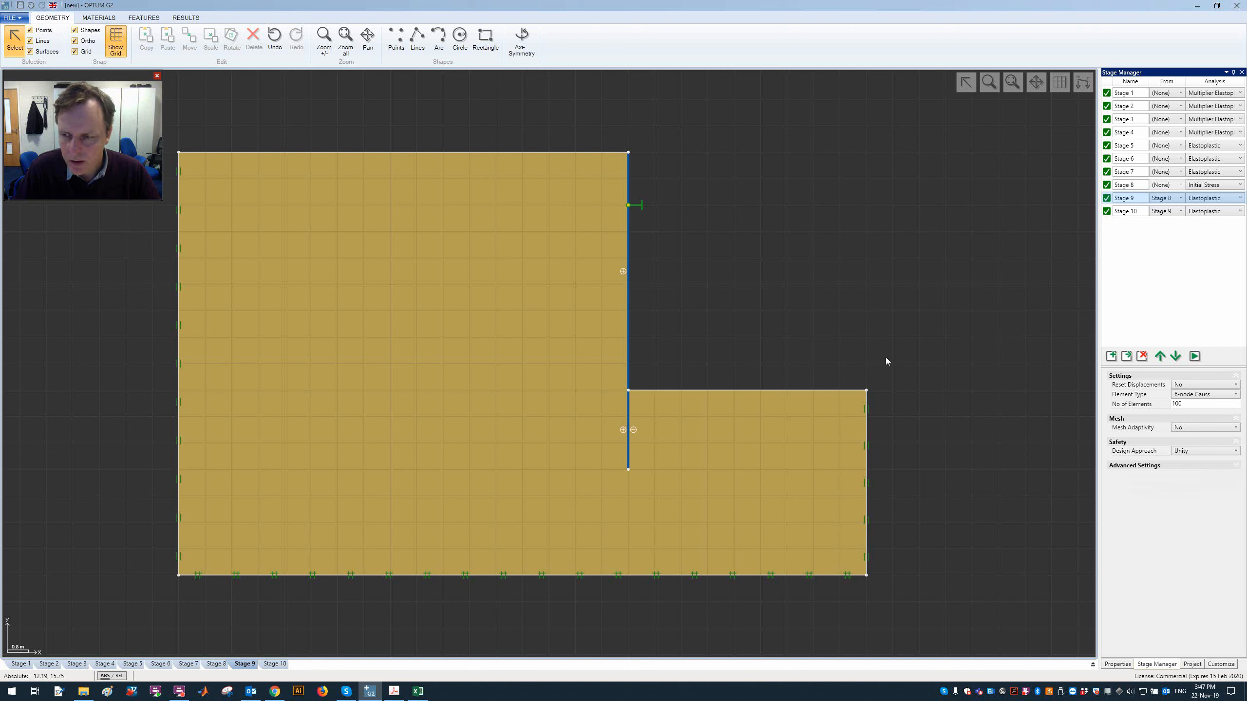